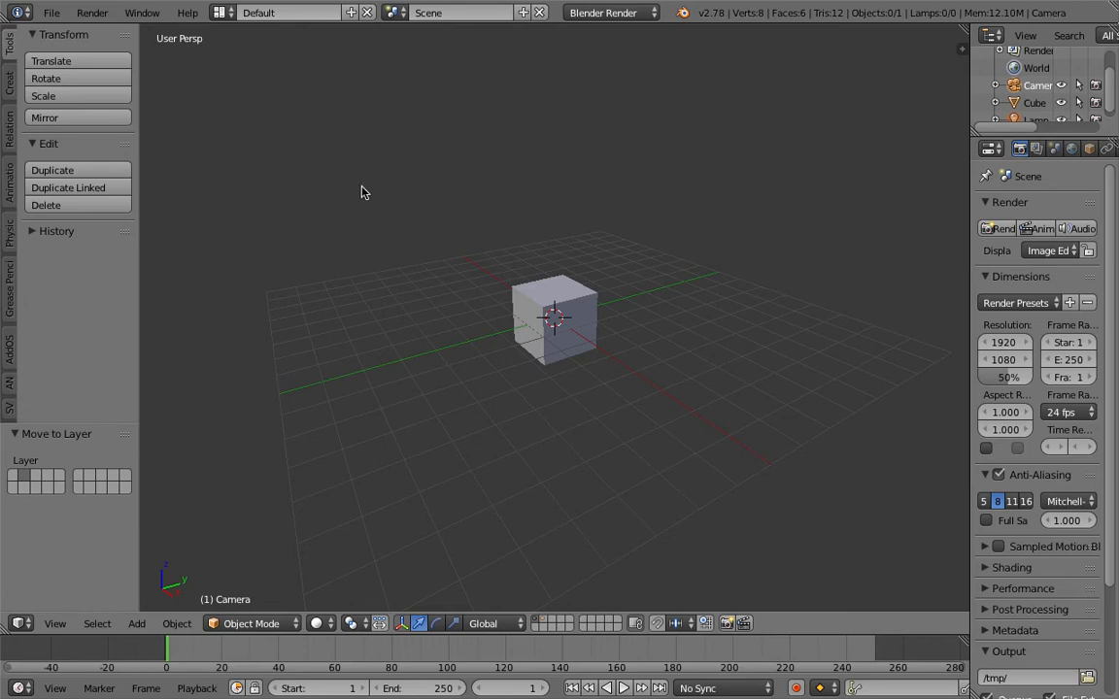
# Save the scene to the Desktop as ANSV_DP_TEXTURE_001.blend
pyautogui.click(52, 12)
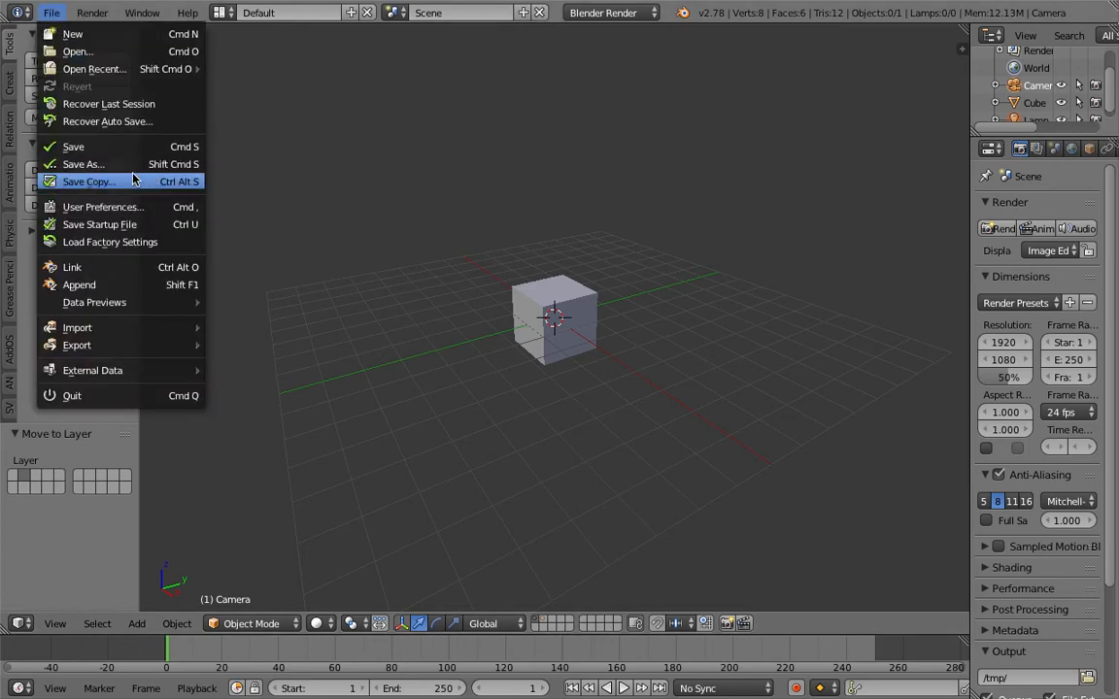
pyautogui.click(134, 172)
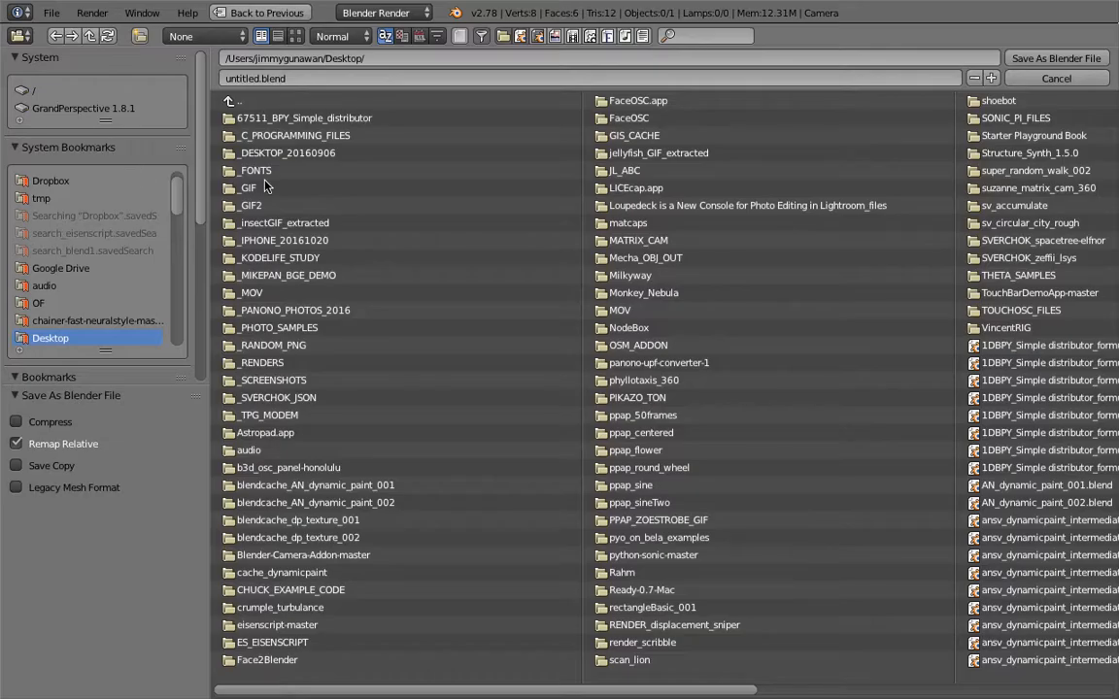
pyautogui.click(258, 75)
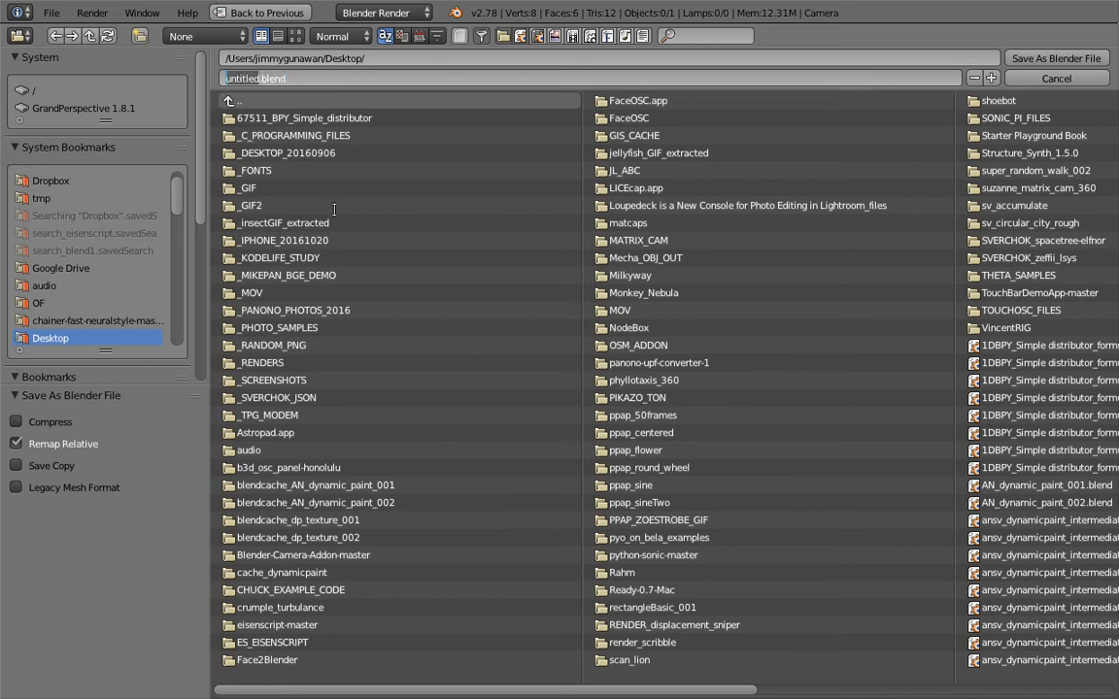
pyautogui.write('ANSV_DP_TEXTURE_001')
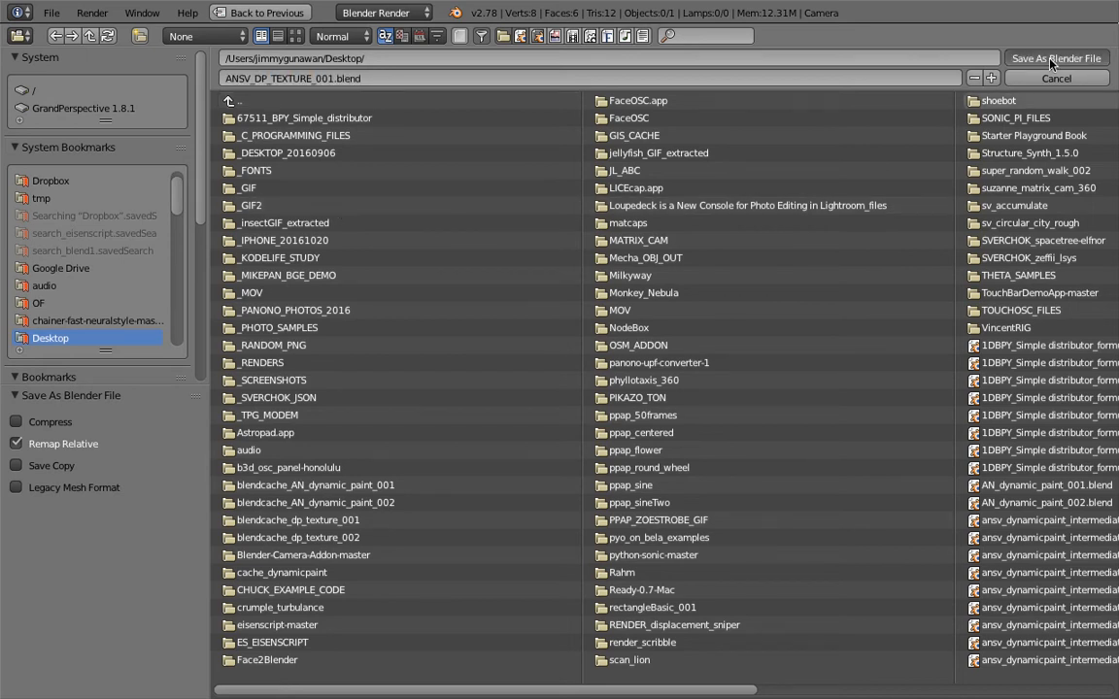
pyautogui.click(946, 57)
pyautogui.moveTo(561, 281); pyautogui.dragTo(600, 258, button='middle')
pyautogui.rightClick(556, 318)
pyautogui.press('g')
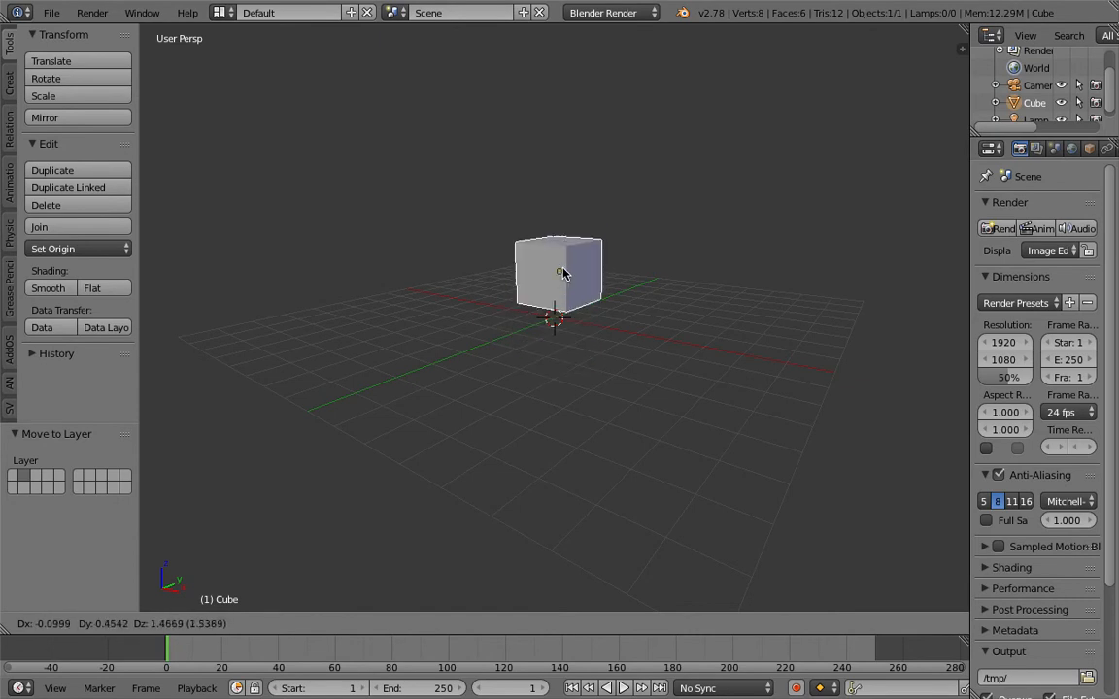
pyautogui.rightClick(581, 253)
# Add a Grid mesh at the scene's centre
pyautogui.scroll(-4, 581, 257)
pyautogui.hotkey('shift', 'a')
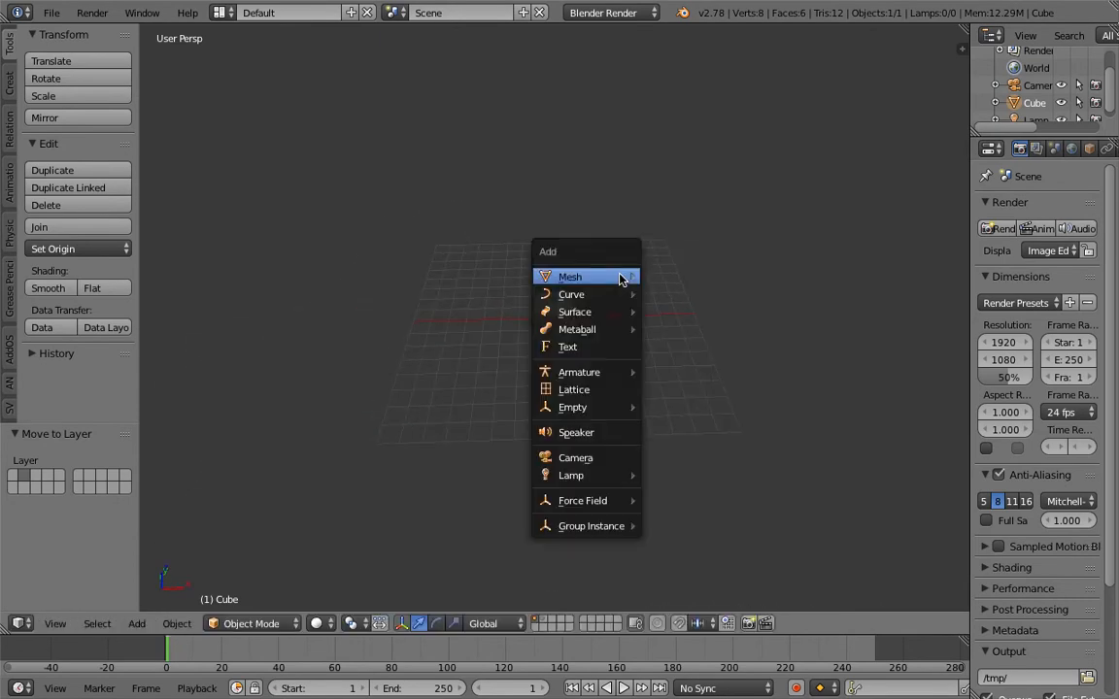
pyautogui.moveTo(582, 277)
pyautogui.click(714, 424)
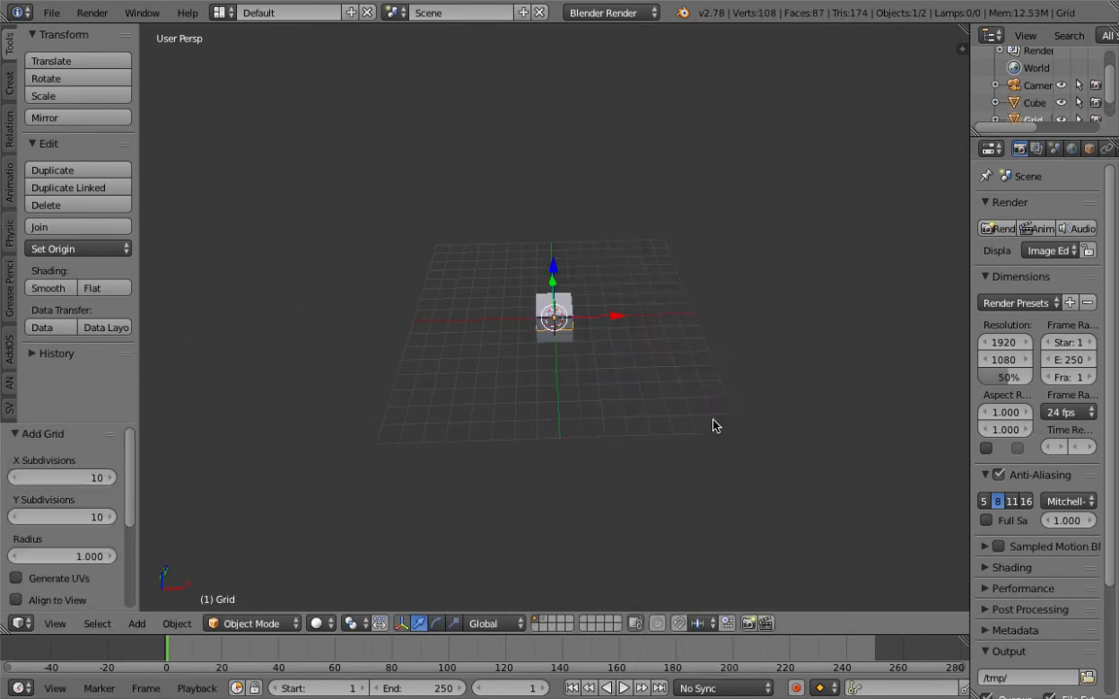
# Enlarge the grid's geometry in Edit Mode, scaling it by about 2.91 and again by about 1.98
pyautogui.press('Tab')
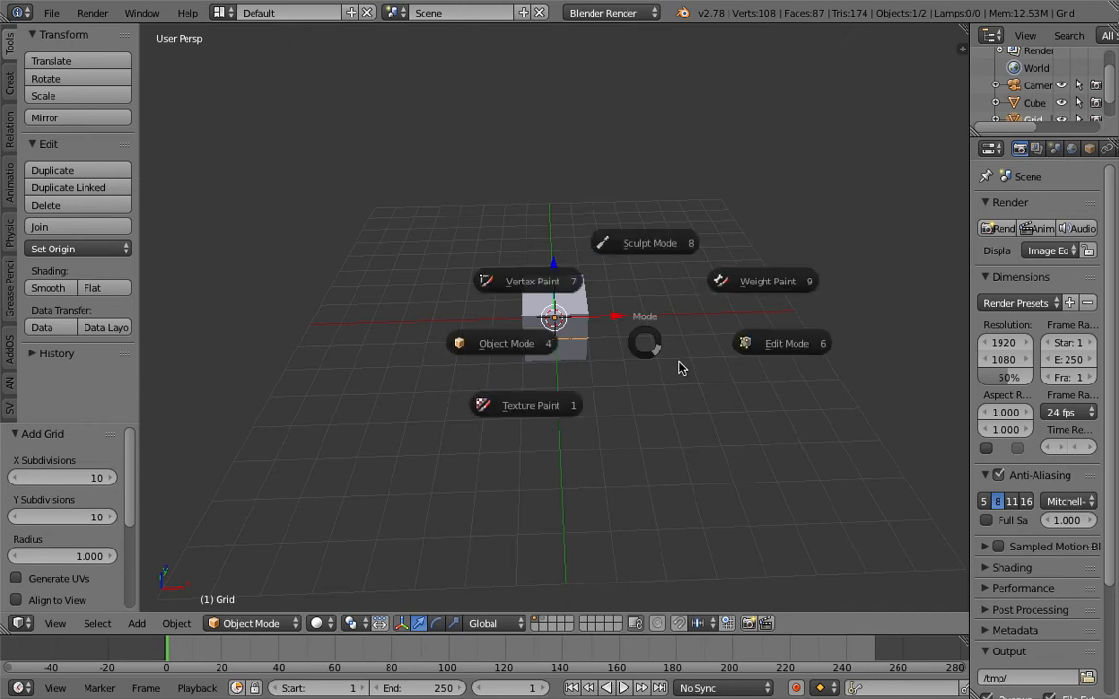
pyautogui.click(739, 351)
pyautogui.press('s')
pyautogui.click(778, 438)
pyautogui.press('s')
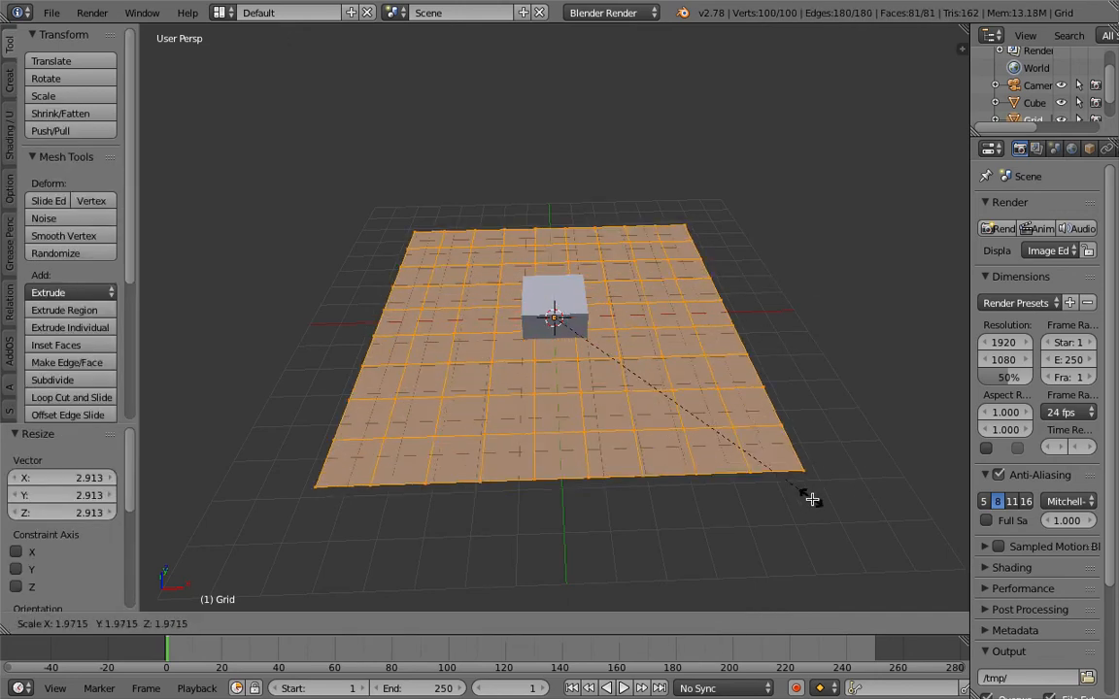
pyautogui.click(806, 494)
# Subdivide the whole grid with 3 cuts and return to Object Mode
pyautogui.press('space')
pyautogui.write('subdo')
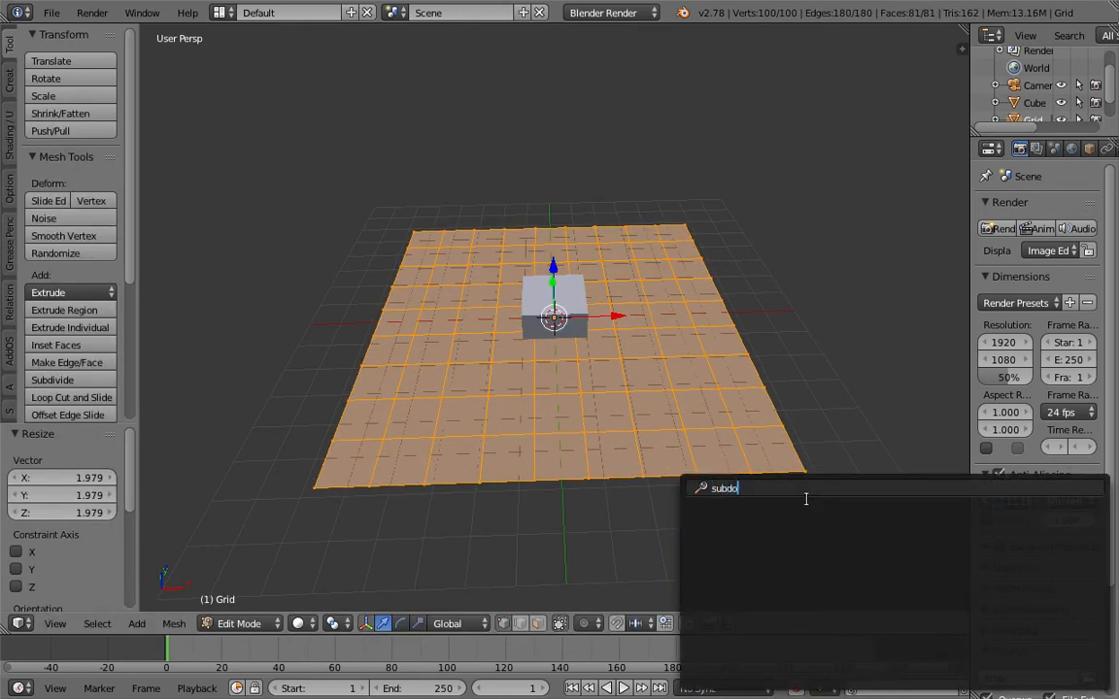
pyautogui.press('BackSpace')
pyautogui.press('Down')
pyautogui.press('Down')
pyautogui.press('Down')
pyautogui.press('Return')
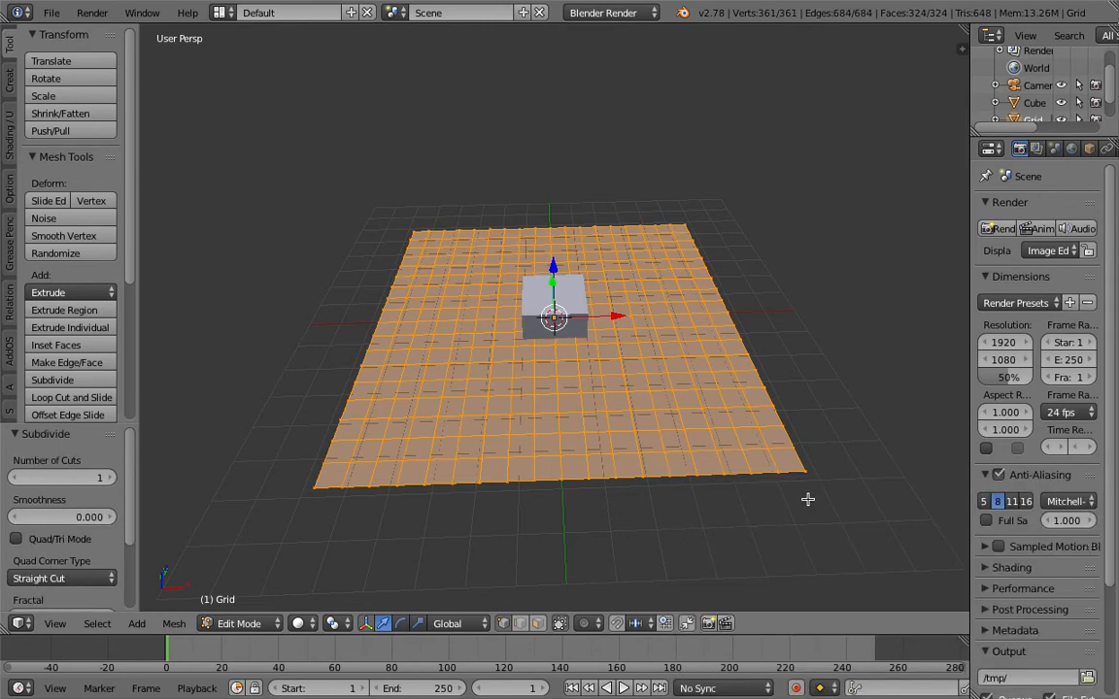
pyautogui.click(113, 477)
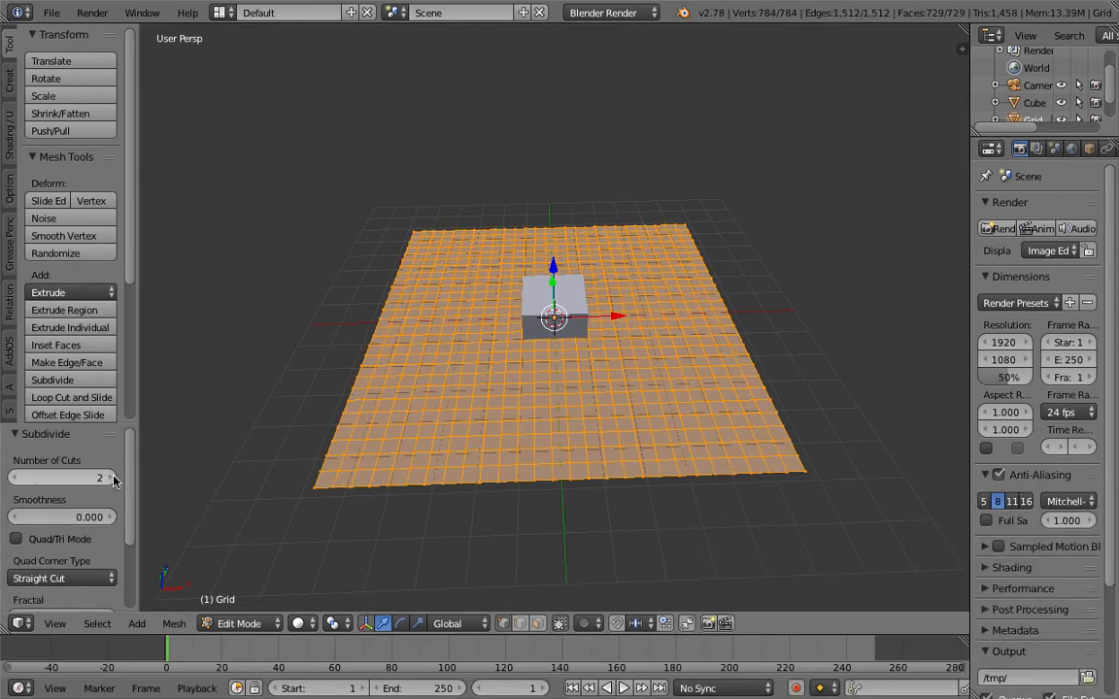
pyautogui.press('Tab')
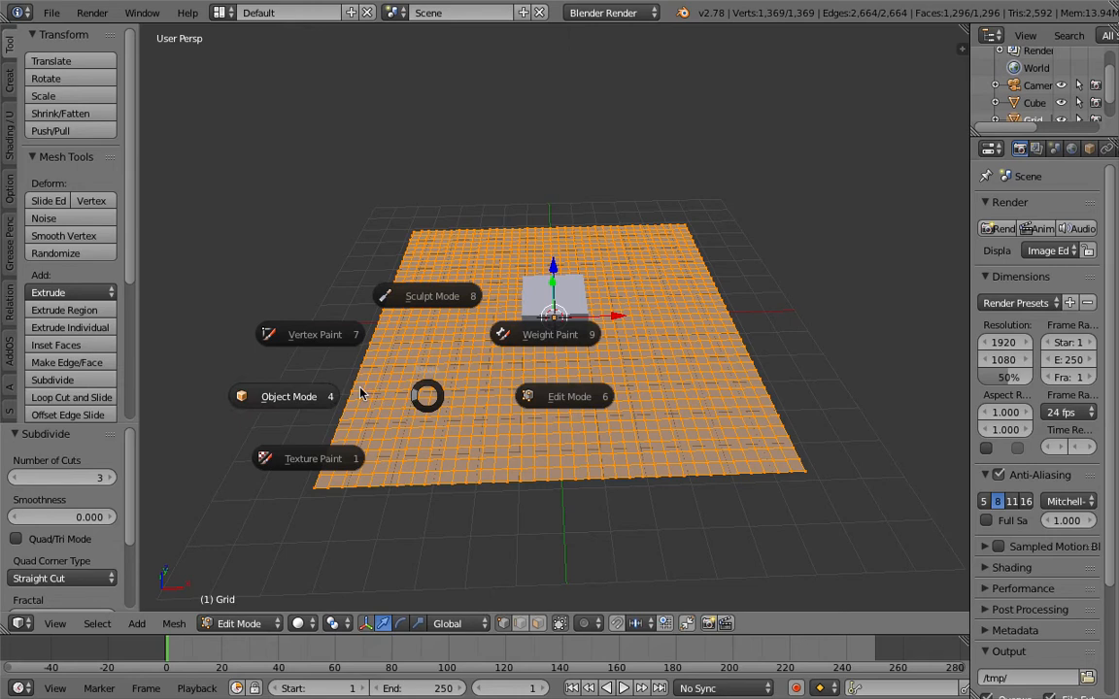
pyautogui.click(546, 376)
# Unwrap the grid's UVs in Edit Mode and return to Object Mode
pyautogui.moveTo(546, 376); pyautogui.dragTo(575, 321, button='middle')
pyautogui.press('Tab')
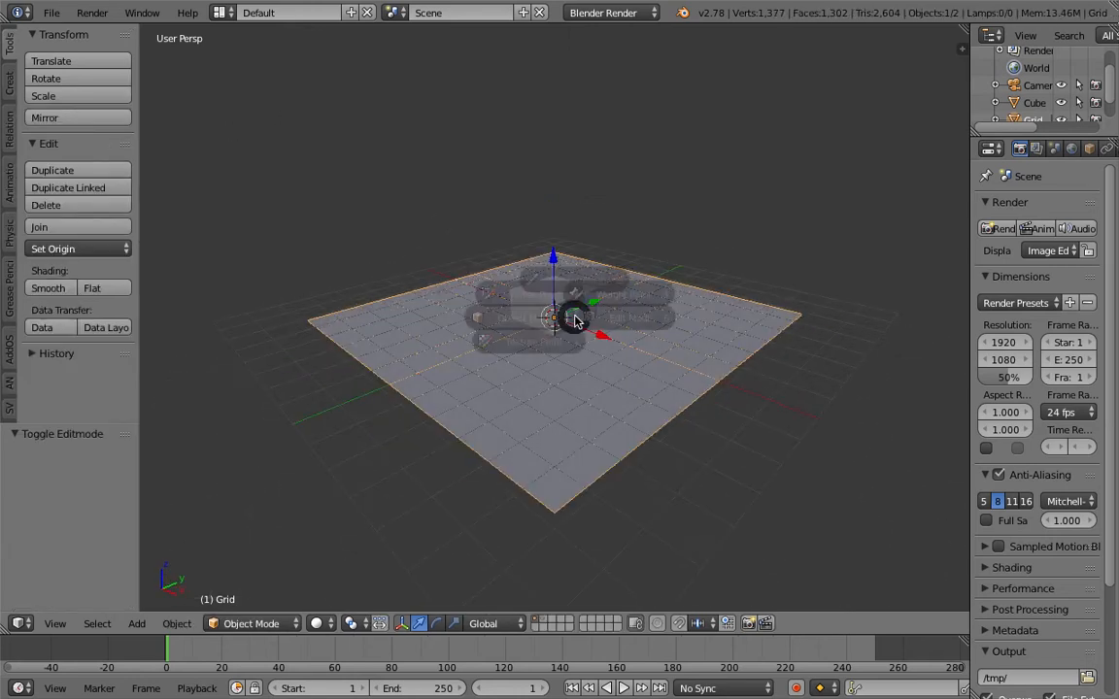
pyautogui.click(667, 287)
pyautogui.moveTo(667, 287)
pyautogui.mouseDown(button='middle')
pyautogui.moveTo(639, 298)
pyautogui.moveTo(649, 300)
pyautogui.mouseUp(button='middle')
pyautogui.moveTo(577, 350); pyautogui.dragTo(601, 345, button='middle')
pyautogui.press('u')
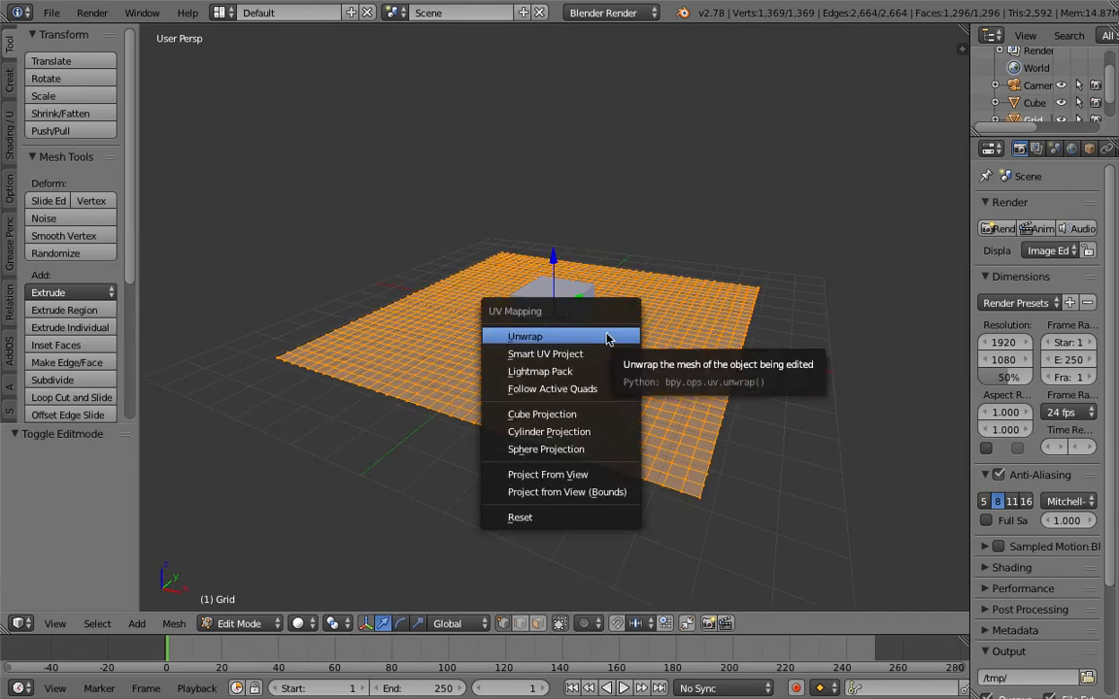
pyautogui.click(608, 336)
pyautogui.press('Tab')
pyautogui.click(573, 335)
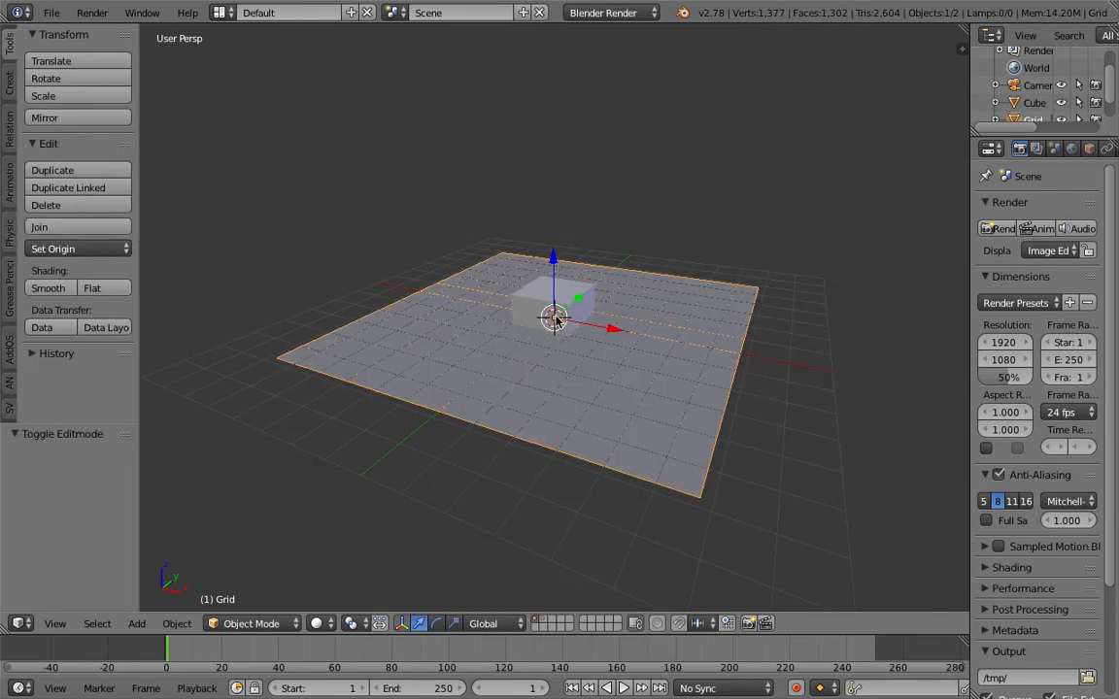
# Select the cube at the centre of the grid and save the file
pyautogui.moveTo(579, 329); pyautogui.dragTo(551, 334, button='middle')
pyautogui.click(57, 21)
pyautogui.click(641, 348)
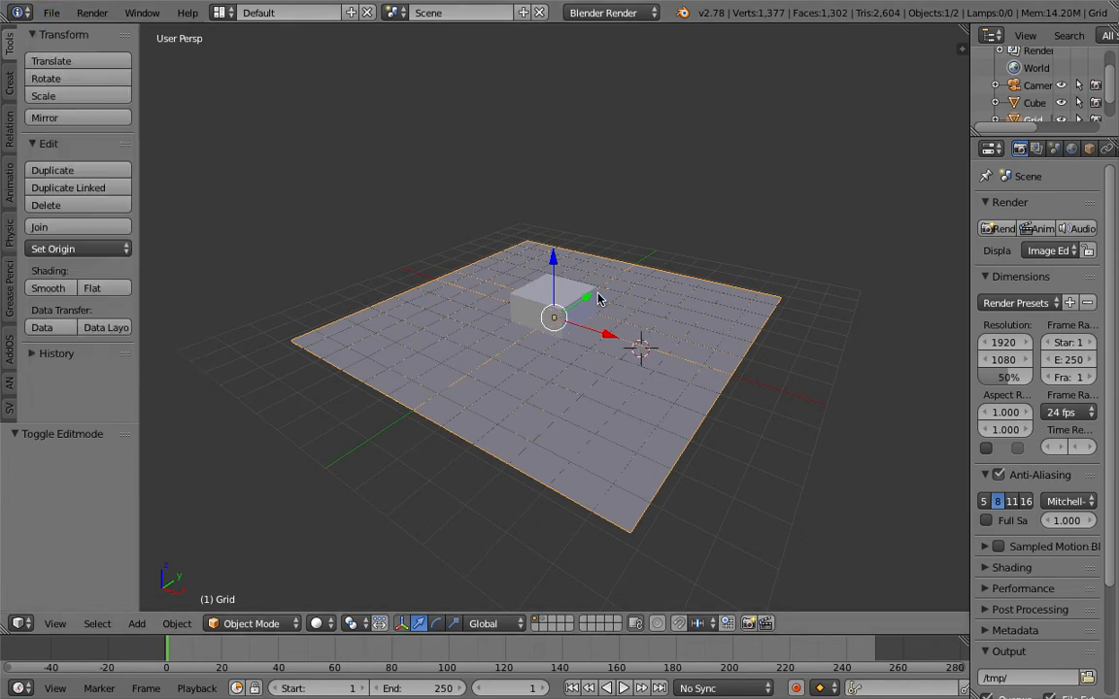
pyautogui.rightClick(584, 300)
pyautogui.moveTo(634, 257); pyautogui.dragTo(588, 285, button='middle')
pyautogui.hotkey('ctrl', 's')
pyautogui.click(597, 287)
pyautogui.moveTo(593, 298); pyautogui.dragTo(471, 275, button='middle')
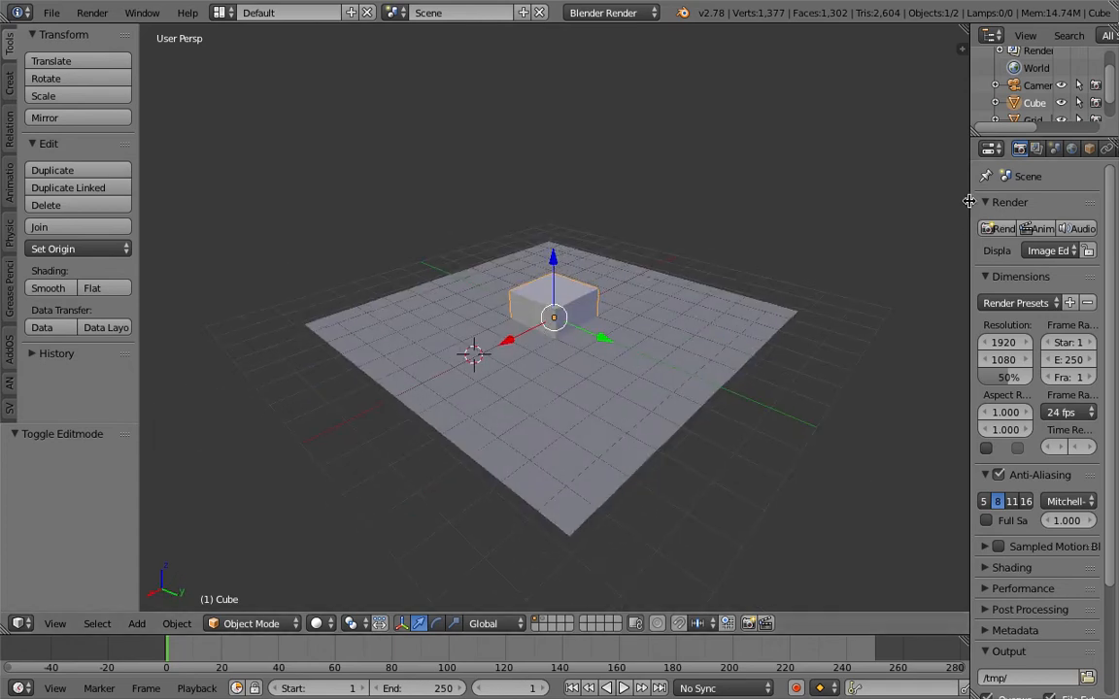
# Widen the Properties editor to reveal its full settings and save the file again
pyautogui.moveTo(969, 210); pyautogui.dragTo(771, 219)
pyautogui.moveTo(771, 219); pyautogui.dragTo(624, 242, button='middle')
pyautogui.hotkey('ctrl', 's')
pyautogui.click(624, 242)
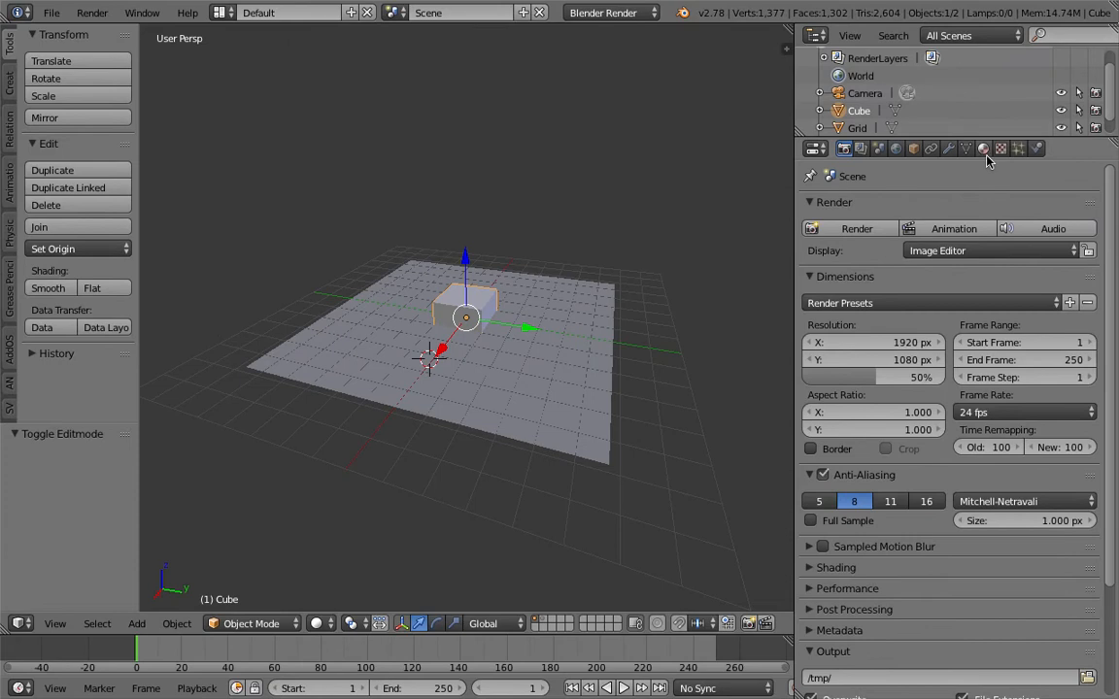
# Keep Blender Render as the render engine and show the texture settings of the cube's material
pyautogui.click(984, 149)
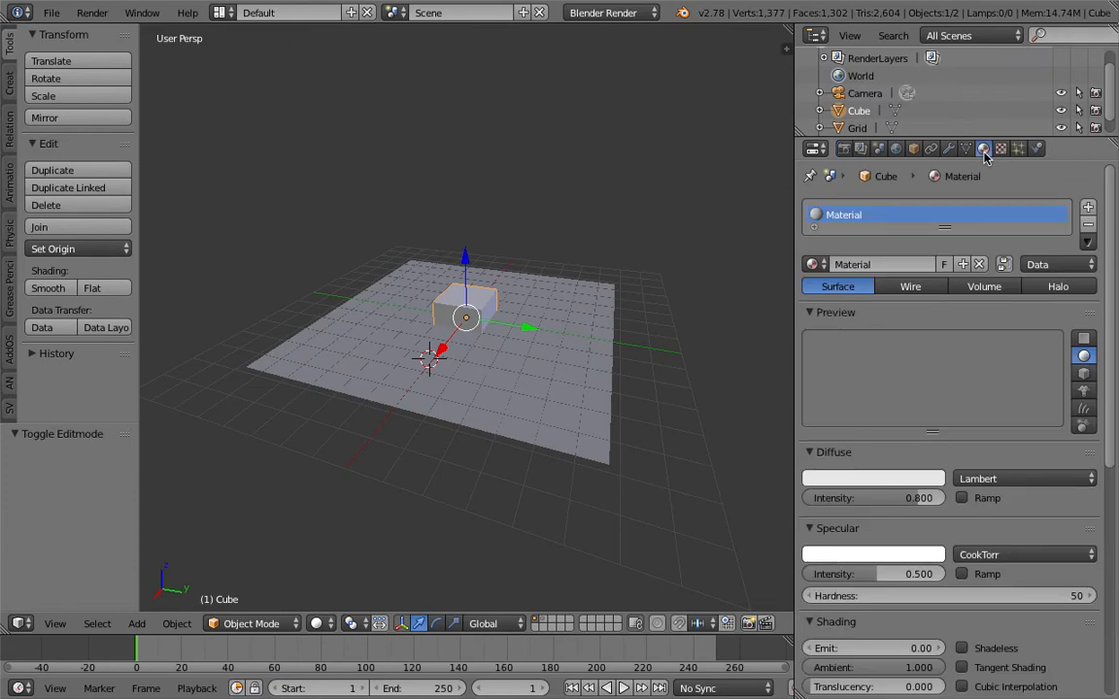
pyautogui.click(607, 13)
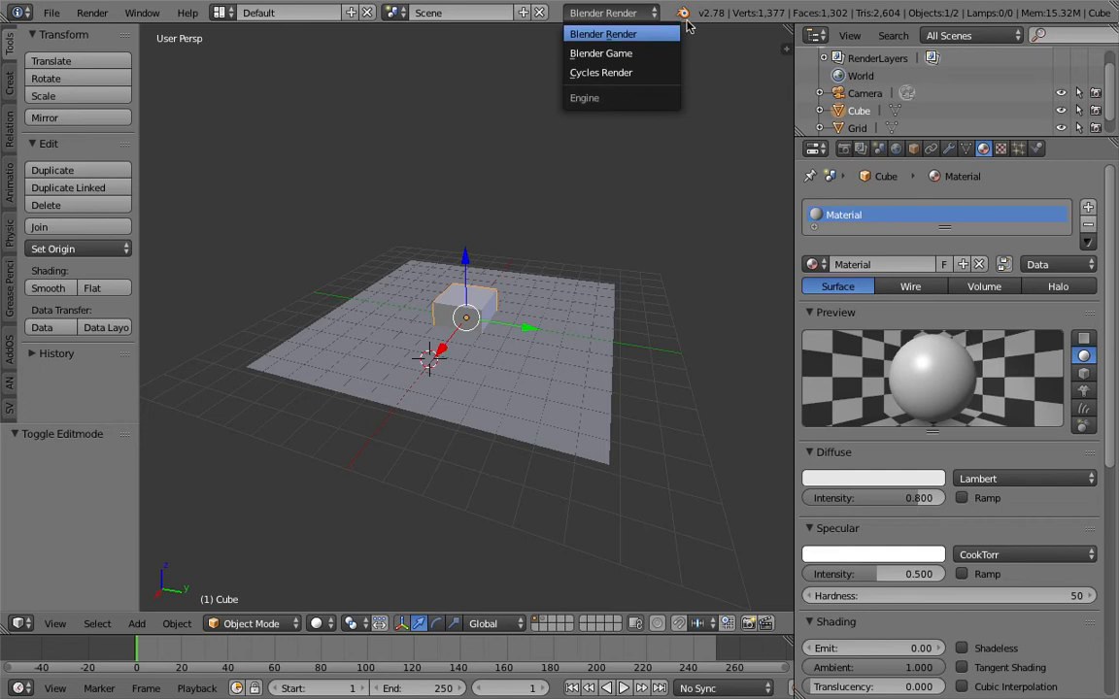
pyautogui.moveTo(670, 140); pyautogui.dragTo(629, 107, button='middle')
pyautogui.click(619, 13)
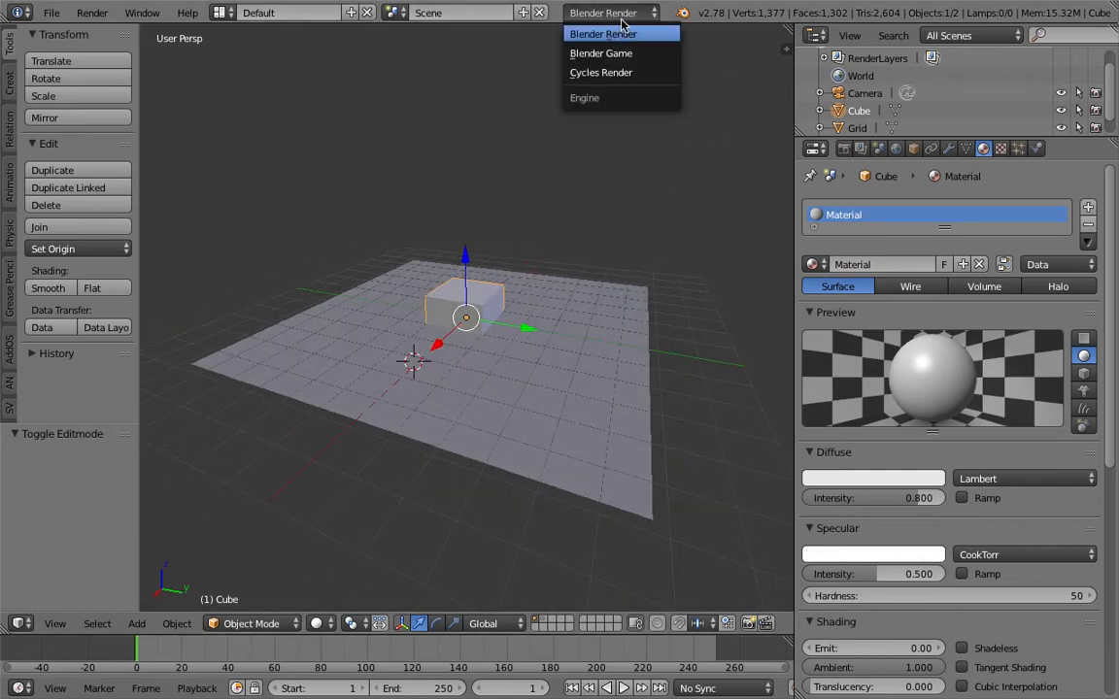
pyautogui.click(623, 34)
pyautogui.scroll(-1, 1115, 448)
pyautogui.scroll(1, 1109, 314)
pyautogui.click(1000, 149)
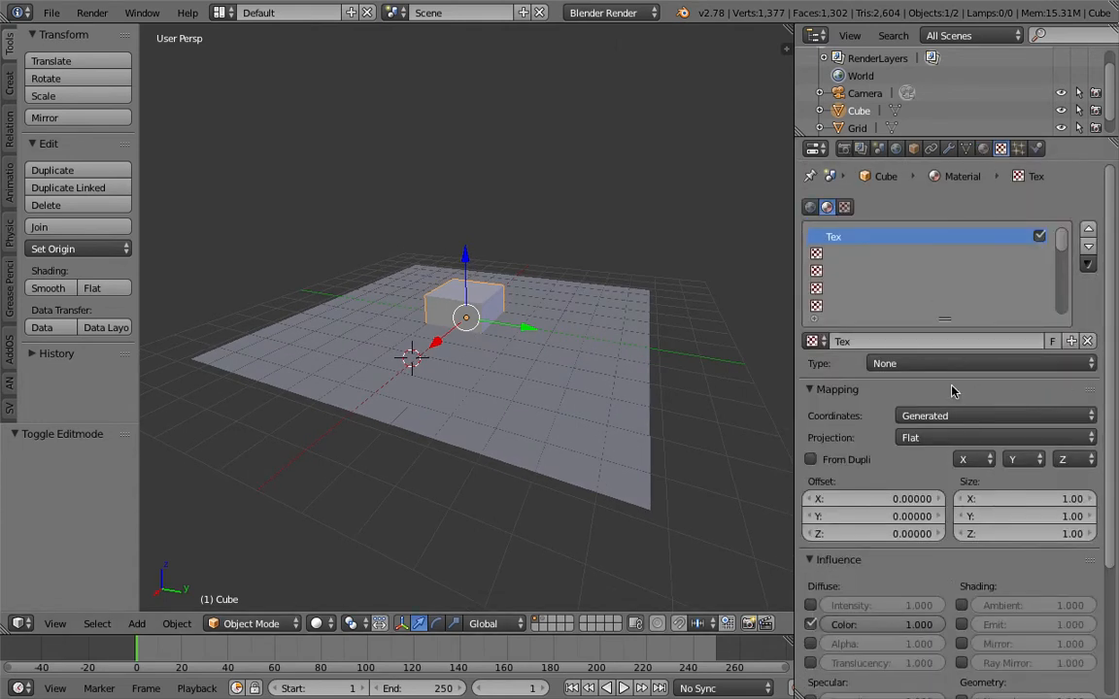
# Unwrap the cube's UVs in Edit Mode and return to Object Mode
pyautogui.moveTo(519, 267); pyautogui.dragTo(522, 272, button='middle')
pyautogui.press('Tab')
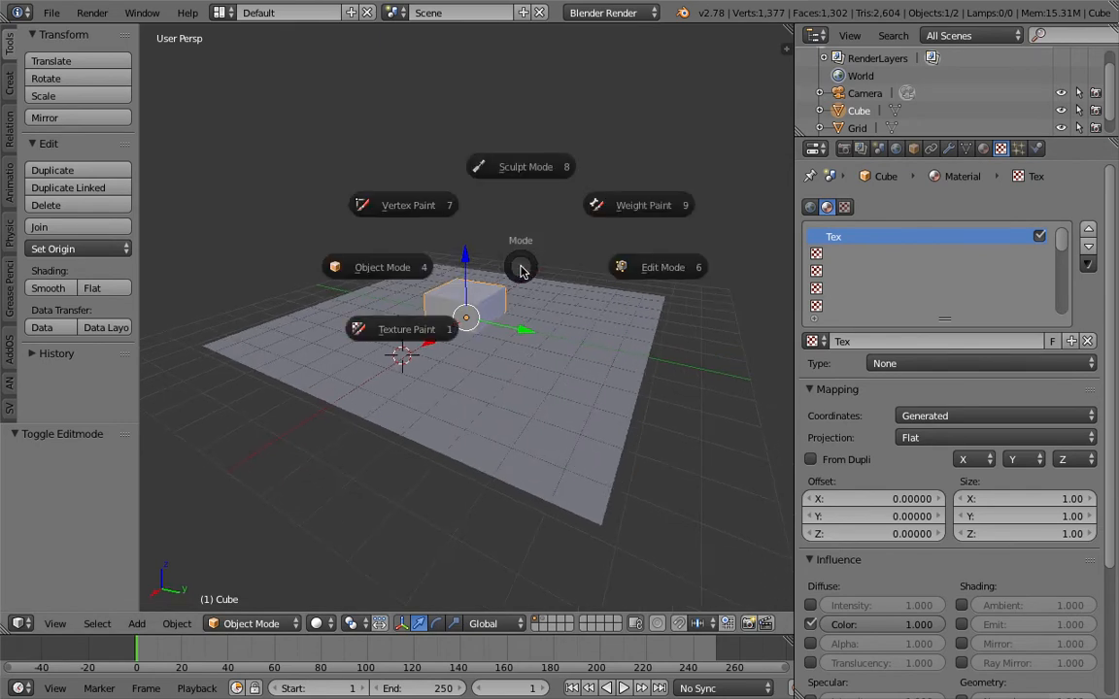
pyautogui.click(617, 270)
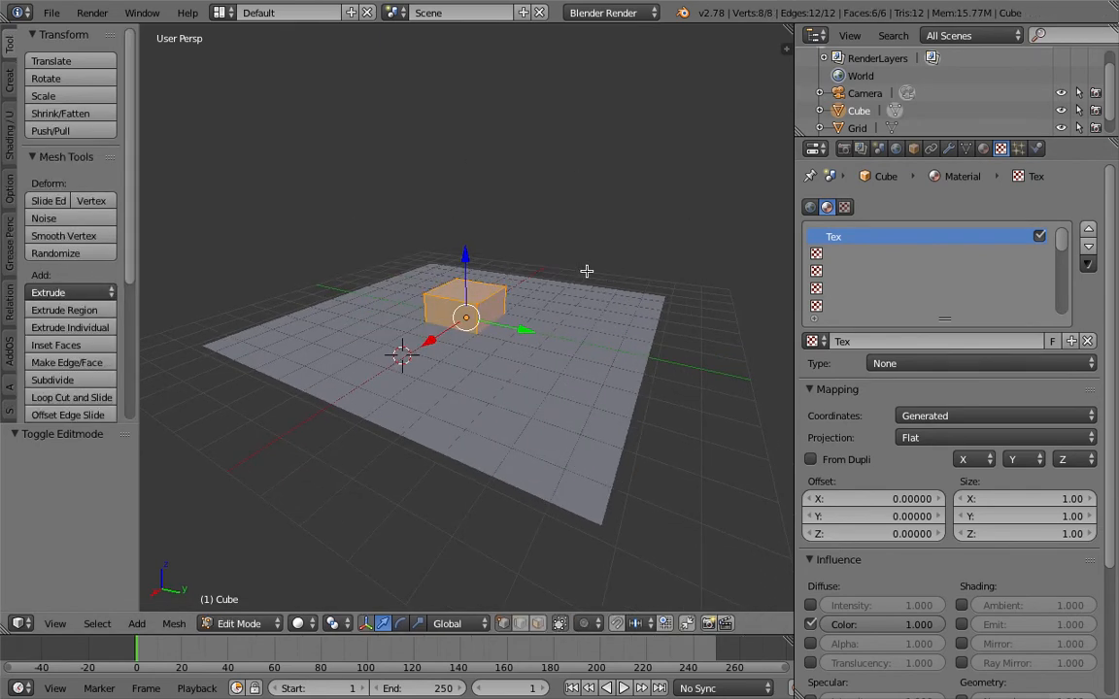
pyautogui.press('u')
pyautogui.click(522, 268)
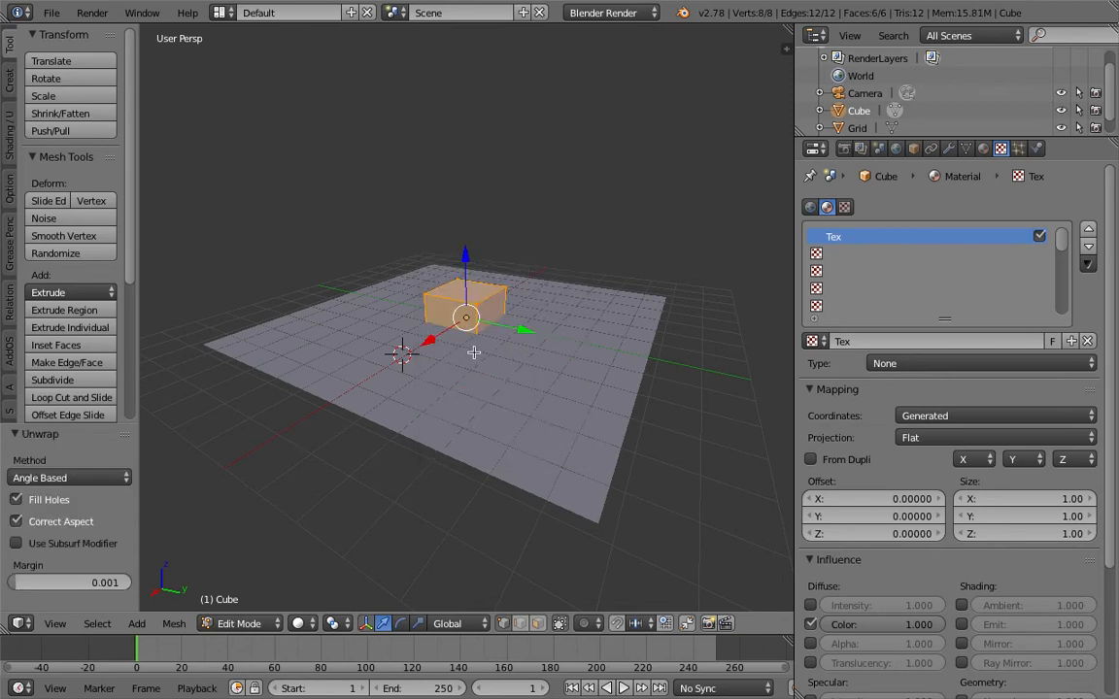
pyautogui.press('Tab')
pyautogui.click(351, 347)
# Set the type of the cube's Tex texture to Image or Movie
pyautogui.moveTo(678, 307); pyautogui.dragTo(602, 346, button='middle')
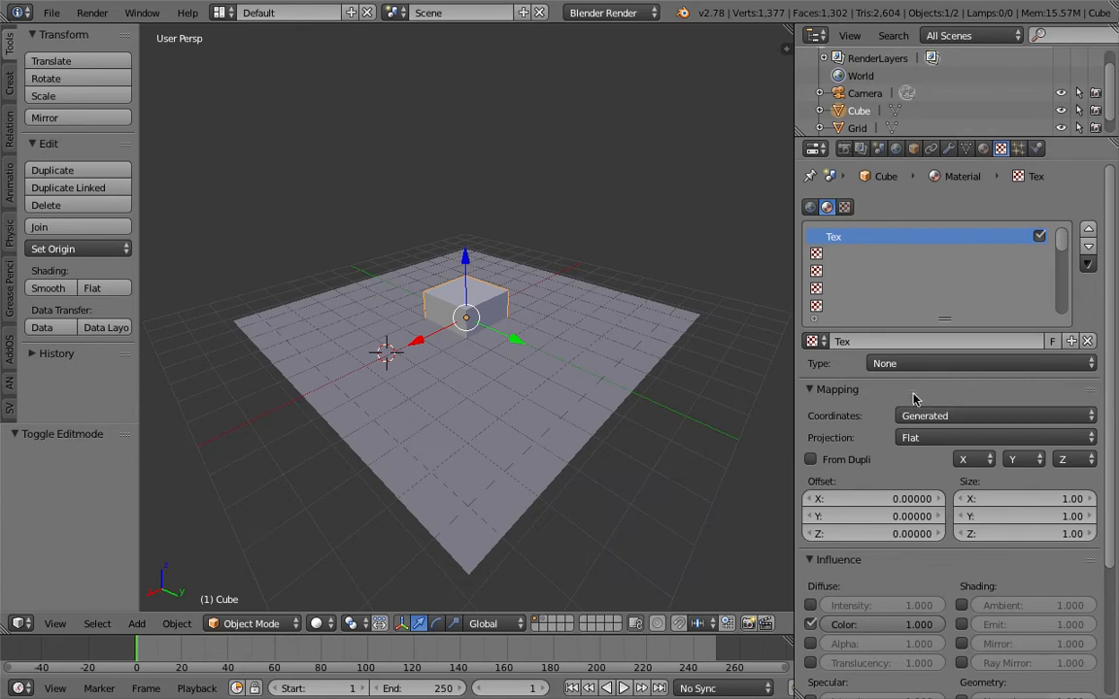
pyautogui.click(914, 364)
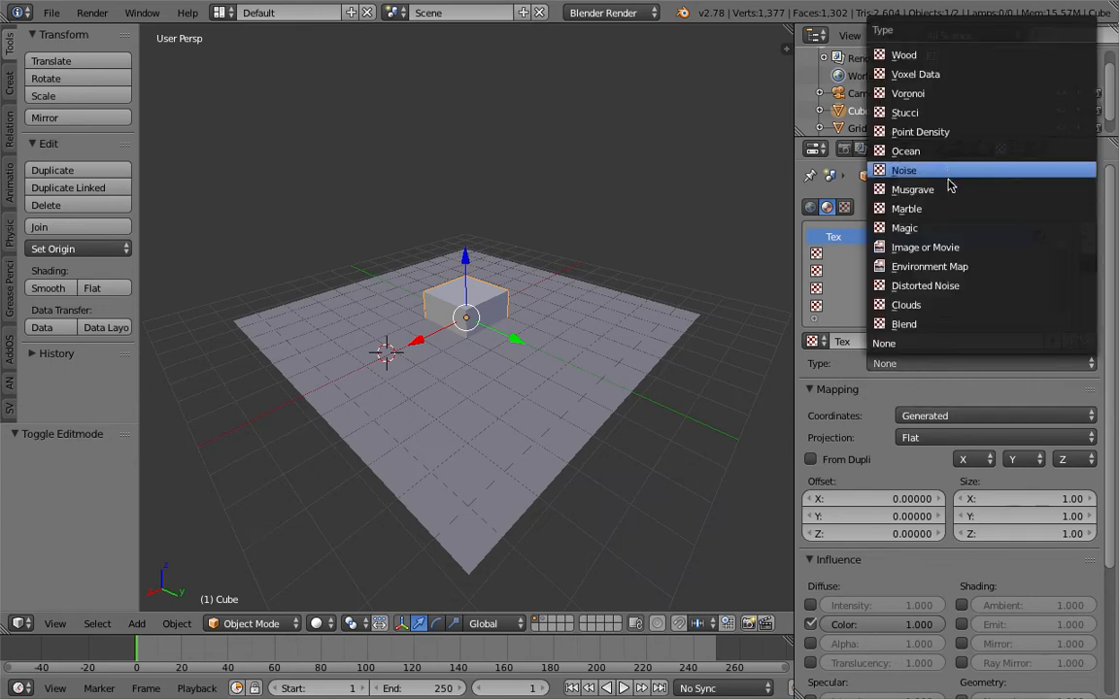
pyautogui.click(948, 246)
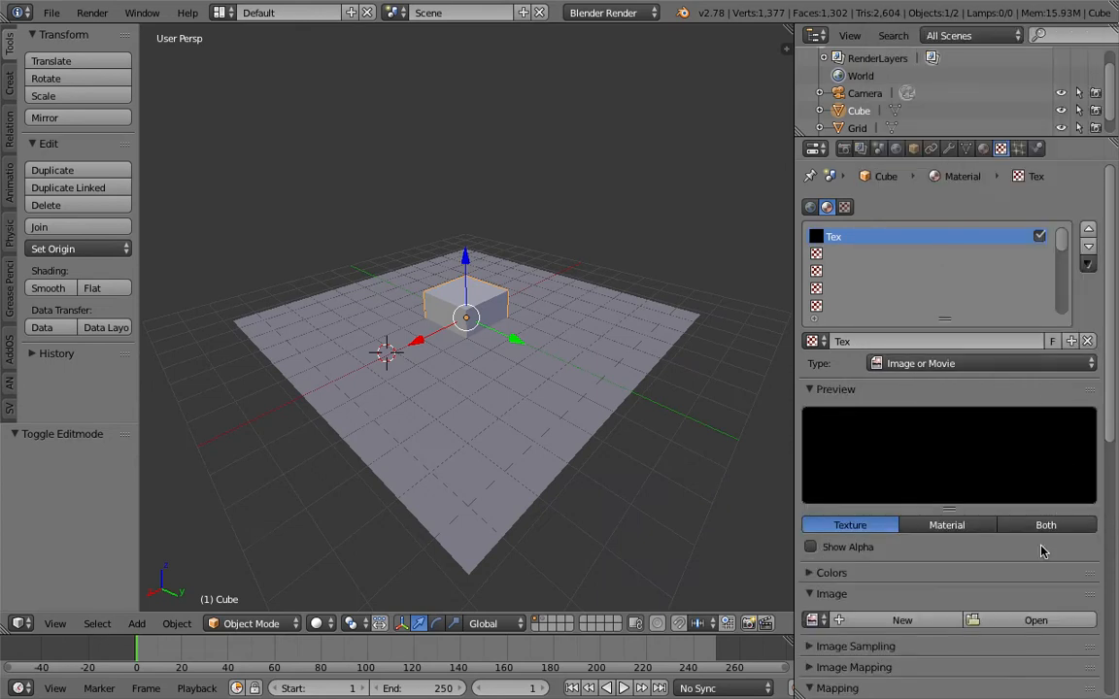
# Start opening an image for the texture and look through the Desktop folder
pyautogui.click(1033, 620)
pyautogui.scroll(-2, 670, 609)
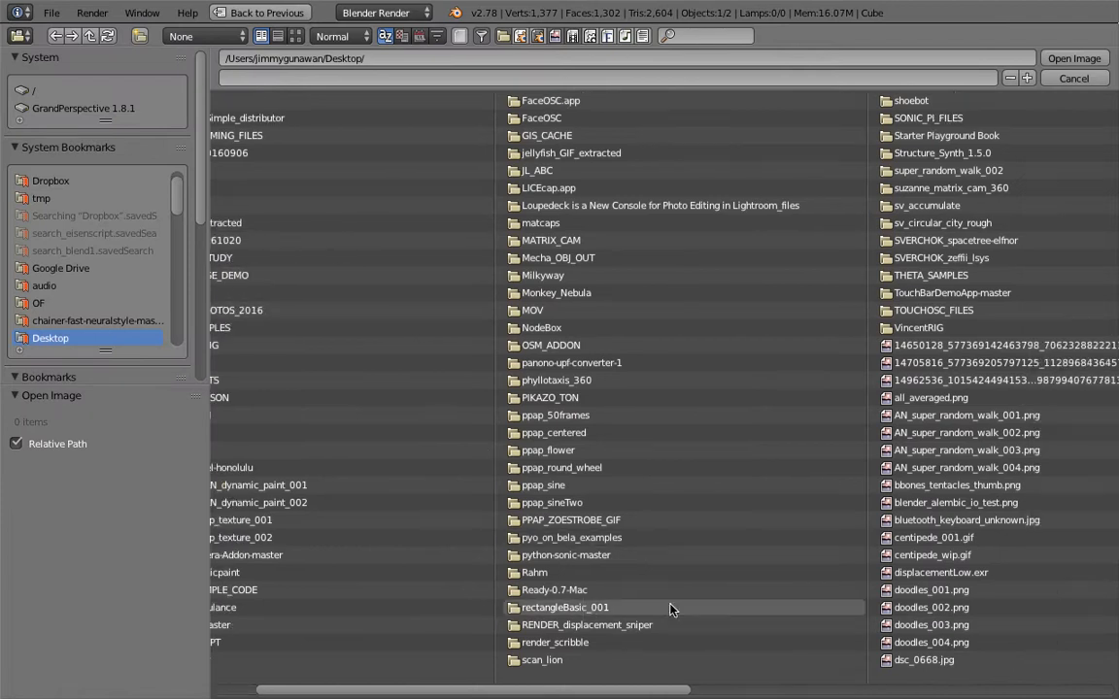
pyautogui.scroll(2, 473, 285)
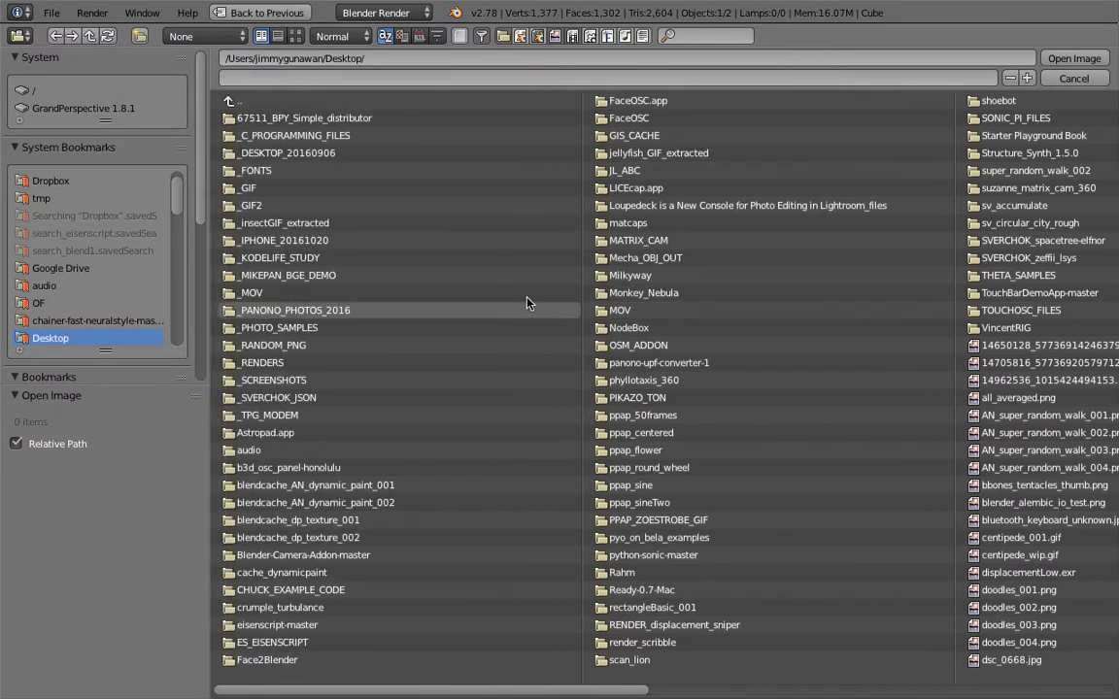
pyautogui.scroll(-2, 640, 367)
pyautogui.scroll(-4, 640, 367)
pyautogui.scroll(6, 409, 663)
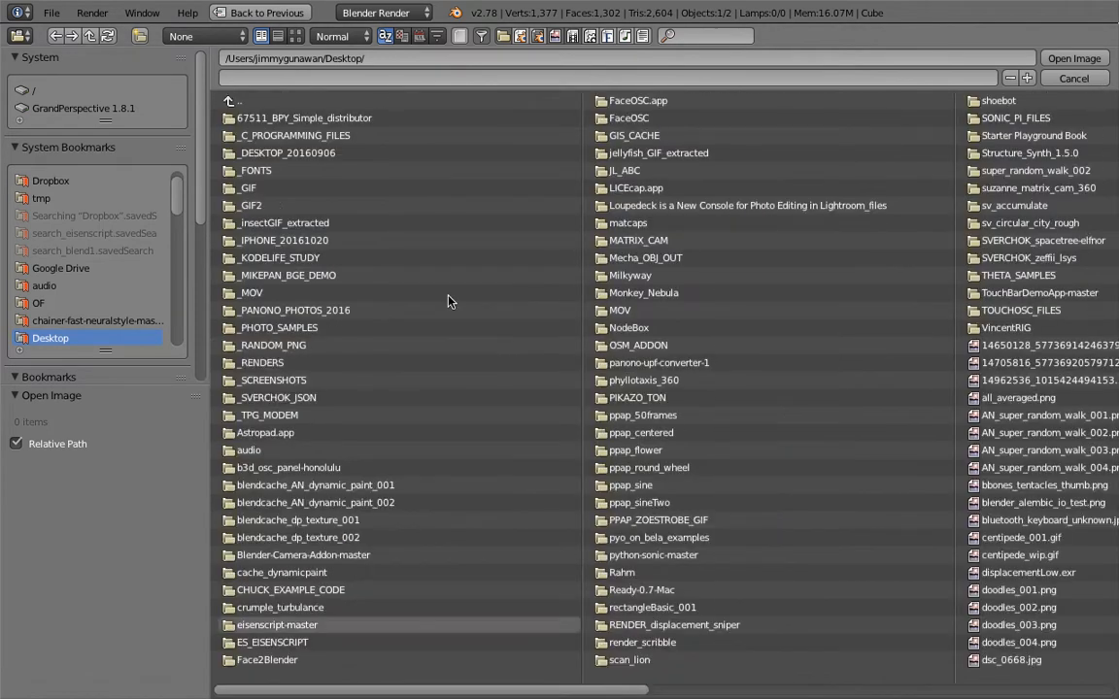
# Filter the folders out of the Desktop listing and show the image files as thumbnails
pyautogui.click(481, 36)
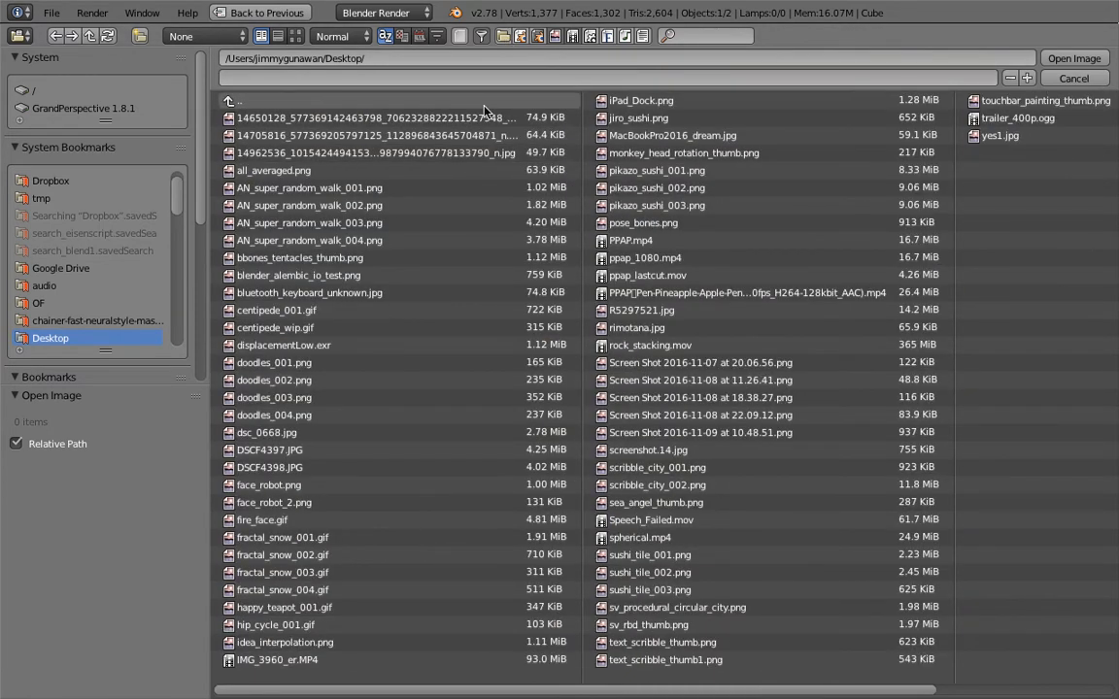
pyautogui.click(503, 36)
pyautogui.click(503, 36)
pyautogui.click(295, 36)
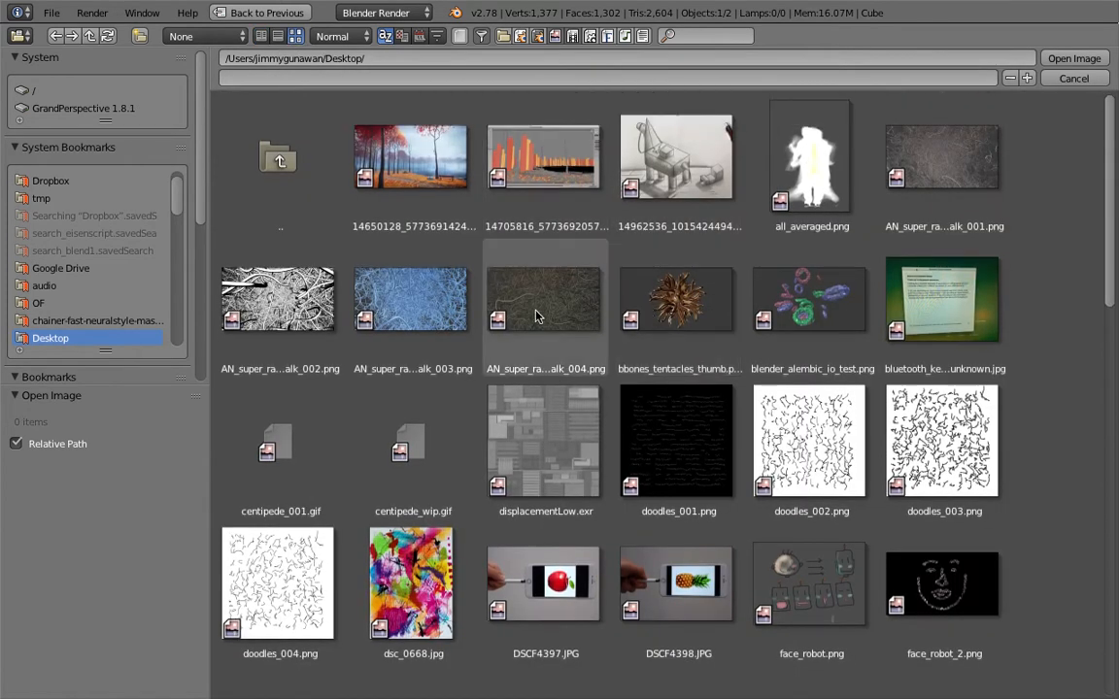
# Load AN_super_random_walk_002.png from the Desktop folder as the texture's image
pyautogui.click(299, 302)
pyautogui.click(525, 309)
pyautogui.click(413, 309)
pyautogui.click(276, 309)
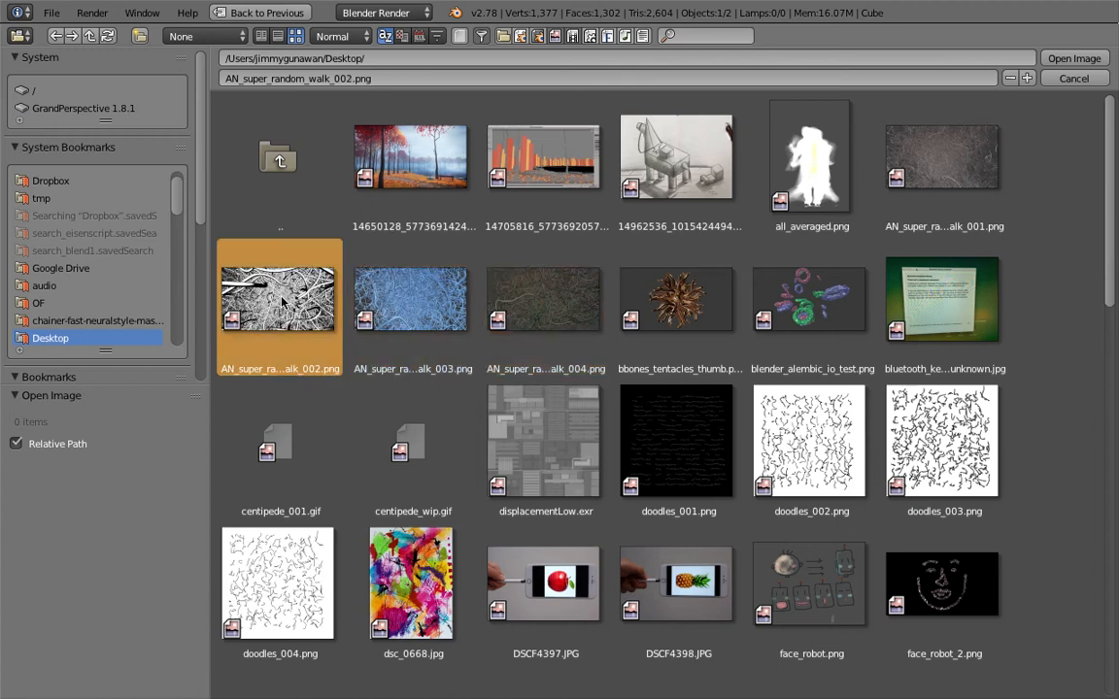
pyautogui.doubleClick(257, 277)
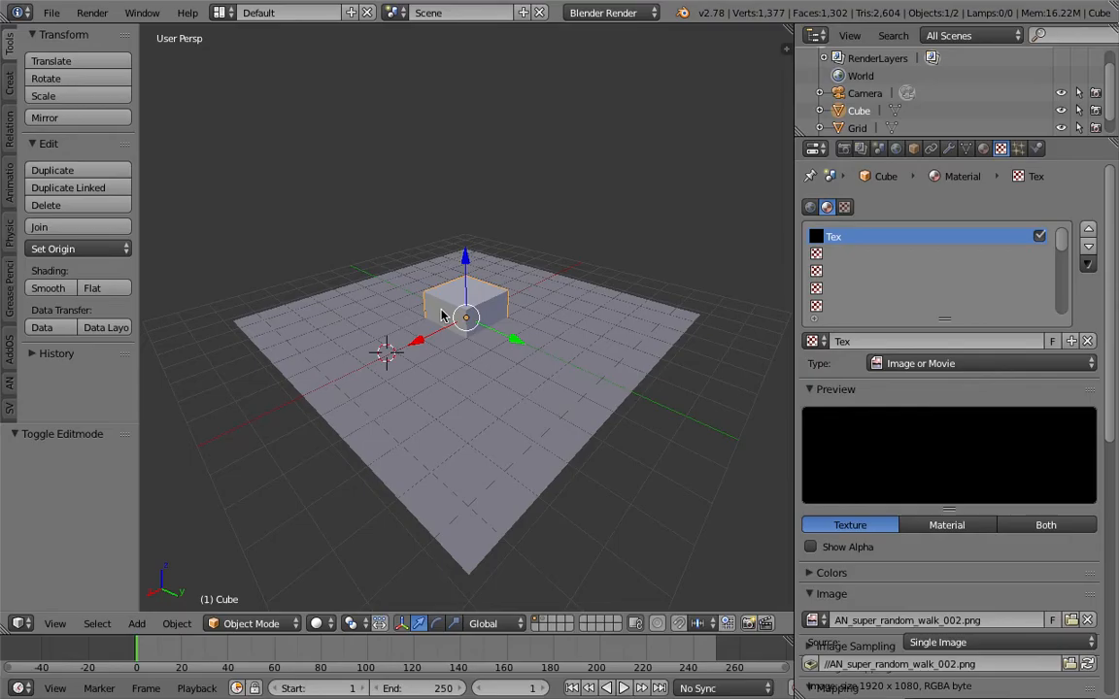
# Widen the properties area and set the texture's mapping coordinates to UV
pyautogui.moveTo(544, 376); pyautogui.dragTo(569, 370, button='middle')
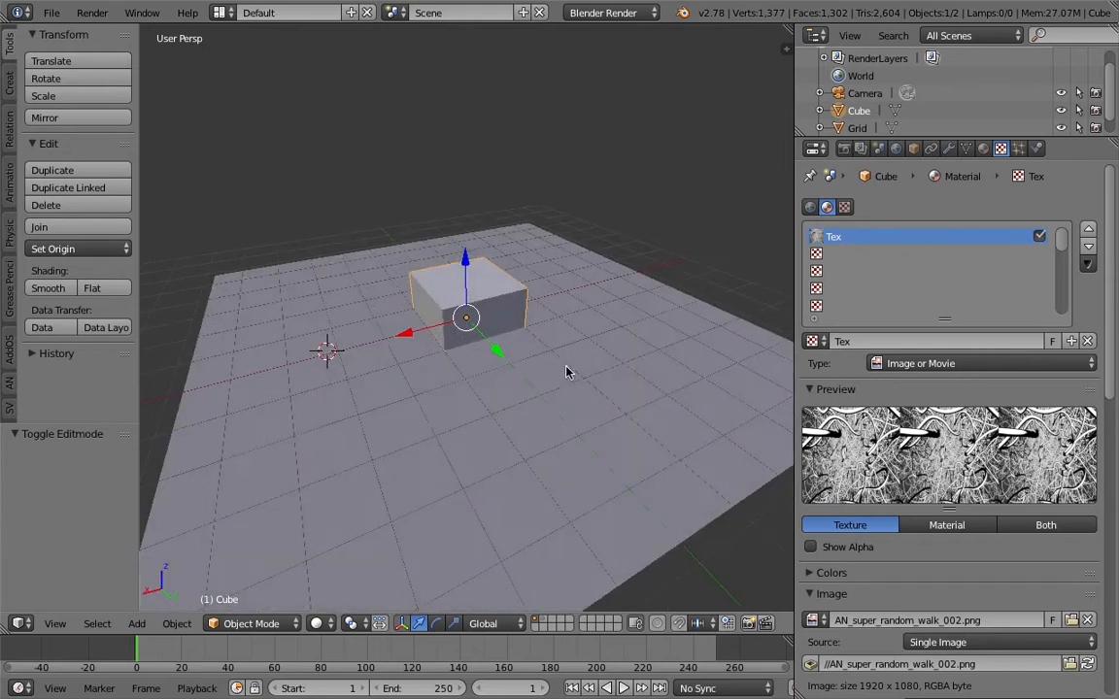
pyautogui.moveTo(798, 310); pyautogui.dragTo(729, 316)
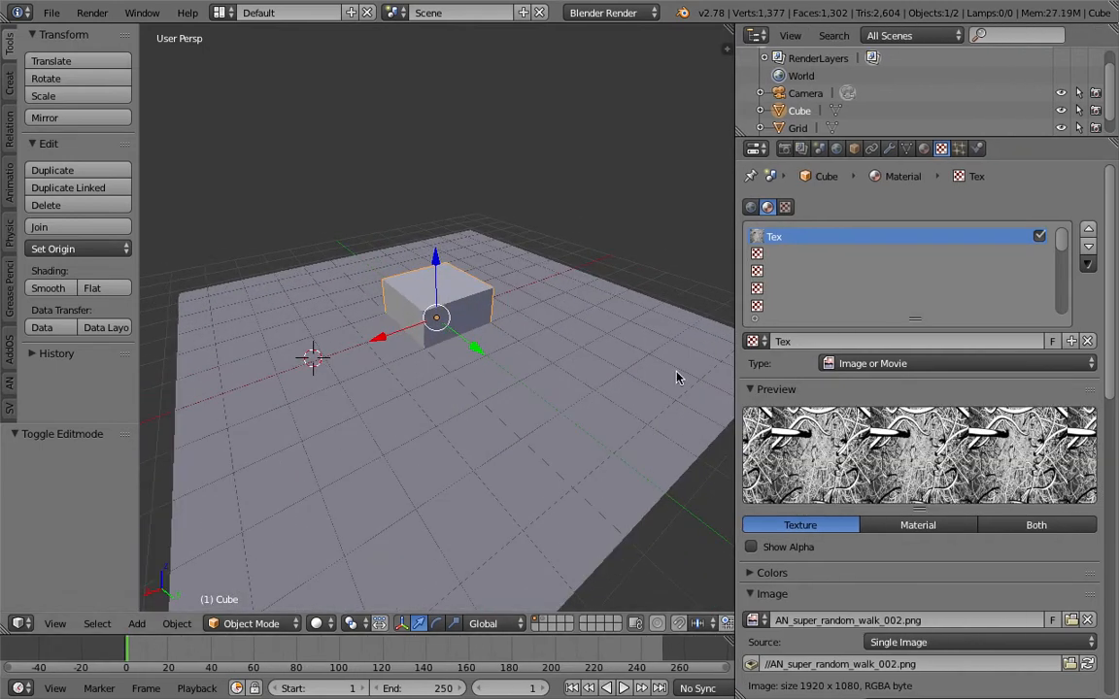
pyautogui.scroll(-6, 886, 568)
pyautogui.scroll(-3, 848, 459)
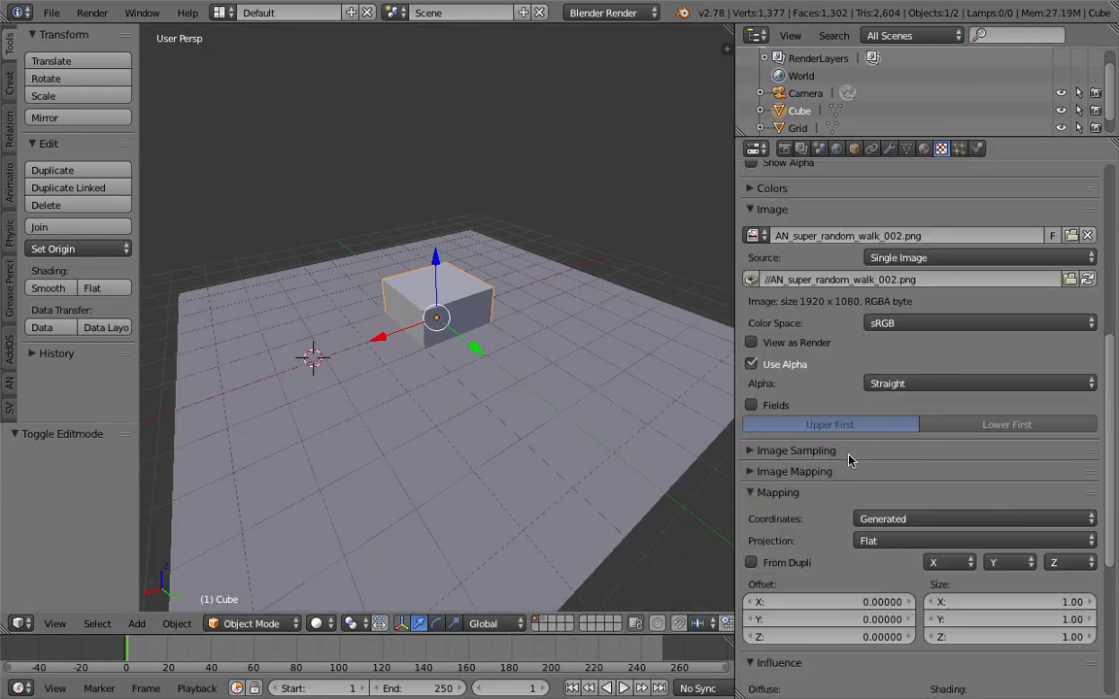
pyautogui.scroll(-2, 910, 442)
pyautogui.click(905, 449)
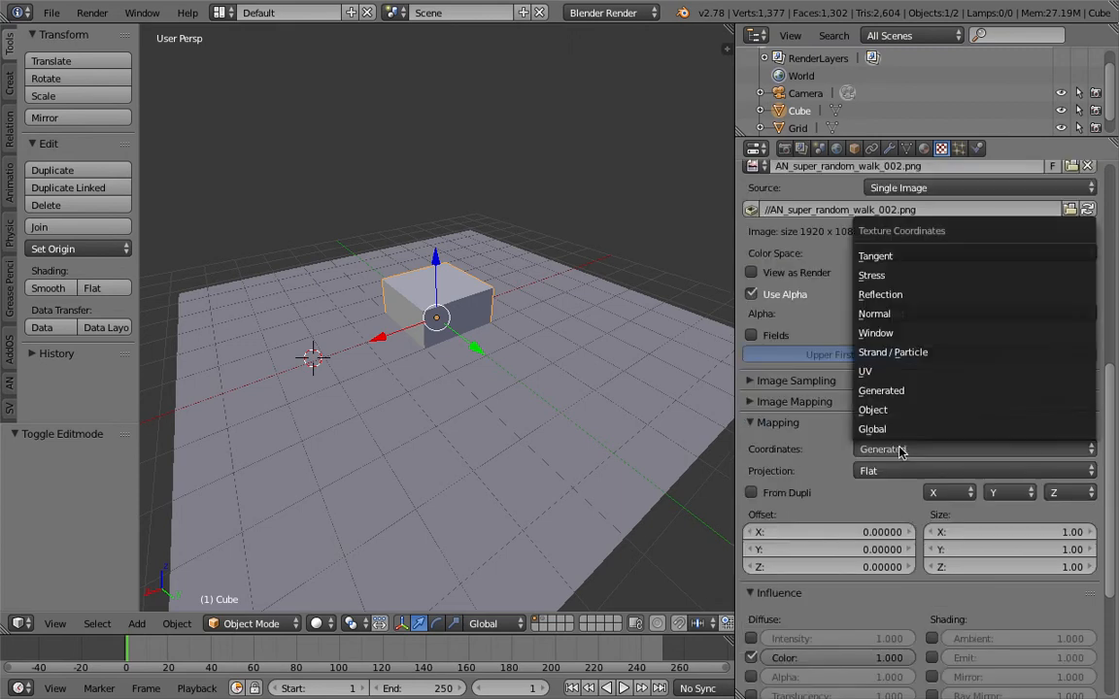
pyautogui.click(891, 379)
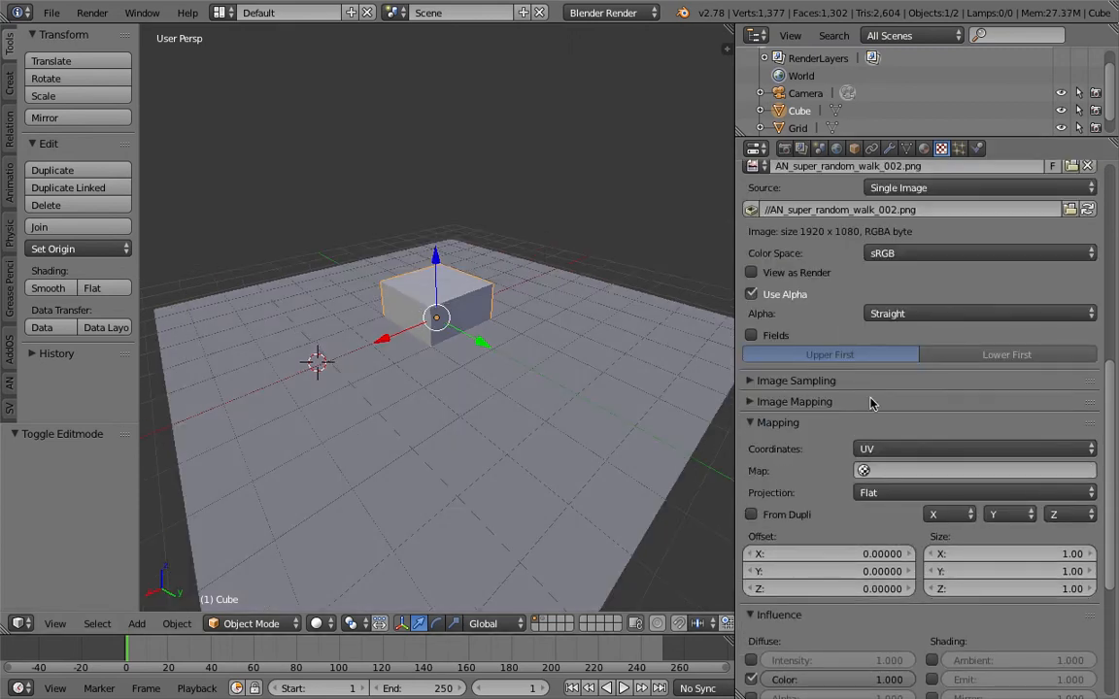
# Choose UVMap as the map for the texture's UV coordinates and save the file
pyautogui.click(902, 468)
pyautogui.click(904, 495)
pyautogui.hotkey('ctrl', 's')
pyautogui.moveTo(493, 301); pyautogui.dragTo(431, 249, button='middle')
pyautogui.click(485, 309)
pyautogui.scroll(2, 468, 269)
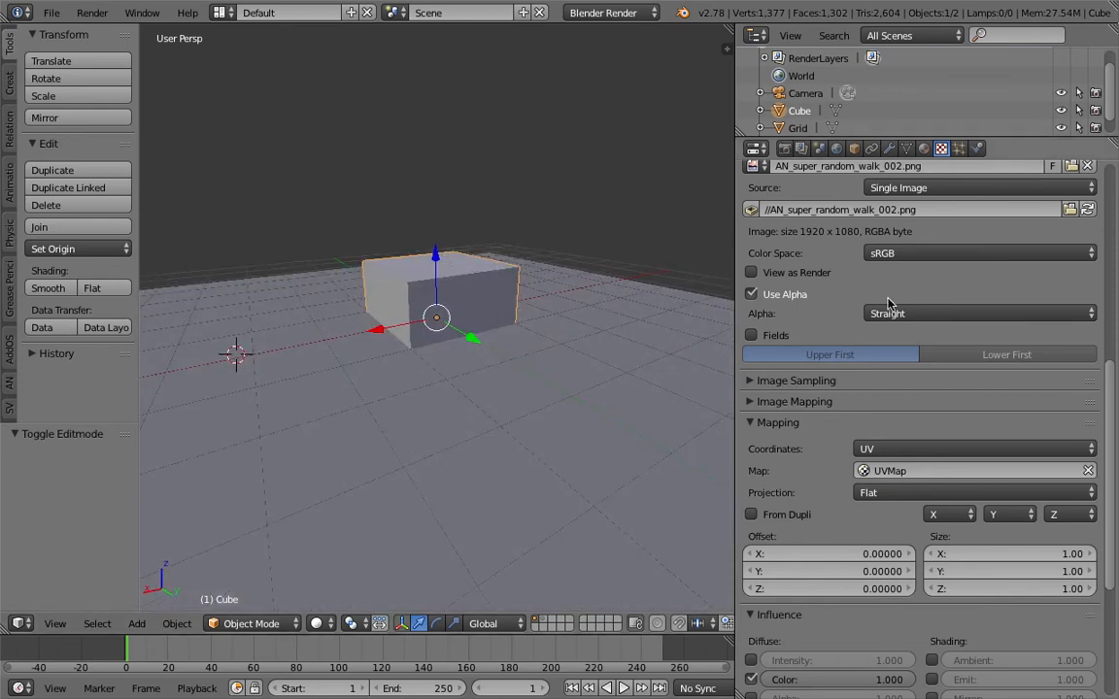
# Preview the scene in Rendered viewport shading and return to Solid shading
pyautogui.moveTo(1112, 402); pyautogui.dragTo(1114, 232)
pyautogui.moveTo(464, 327); pyautogui.dragTo(494, 369, button='middle')
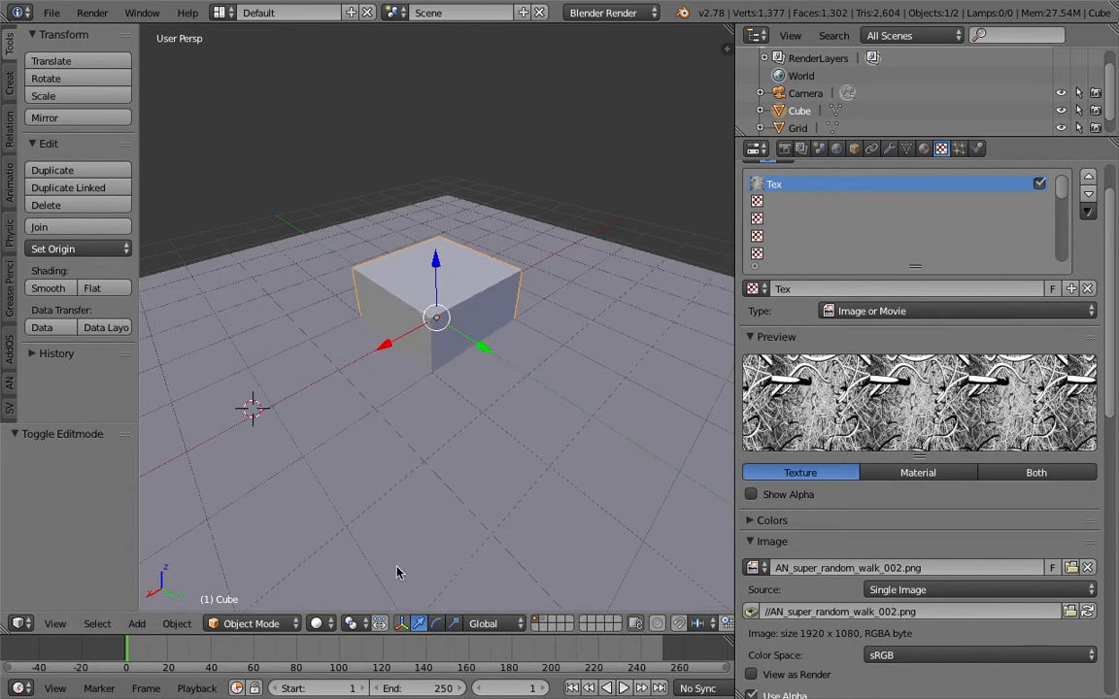
pyautogui.click(316, 626)
pyautogui.click(342, 507)
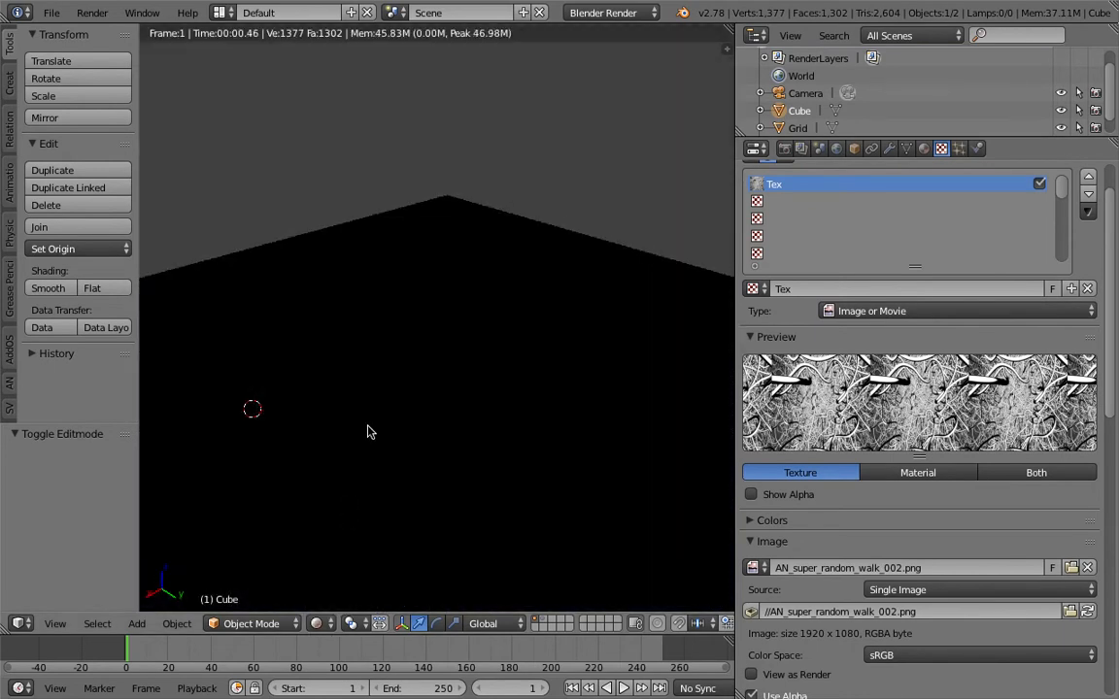
pyautogui.click(327, 622)
pyautogui.click(335, 563)
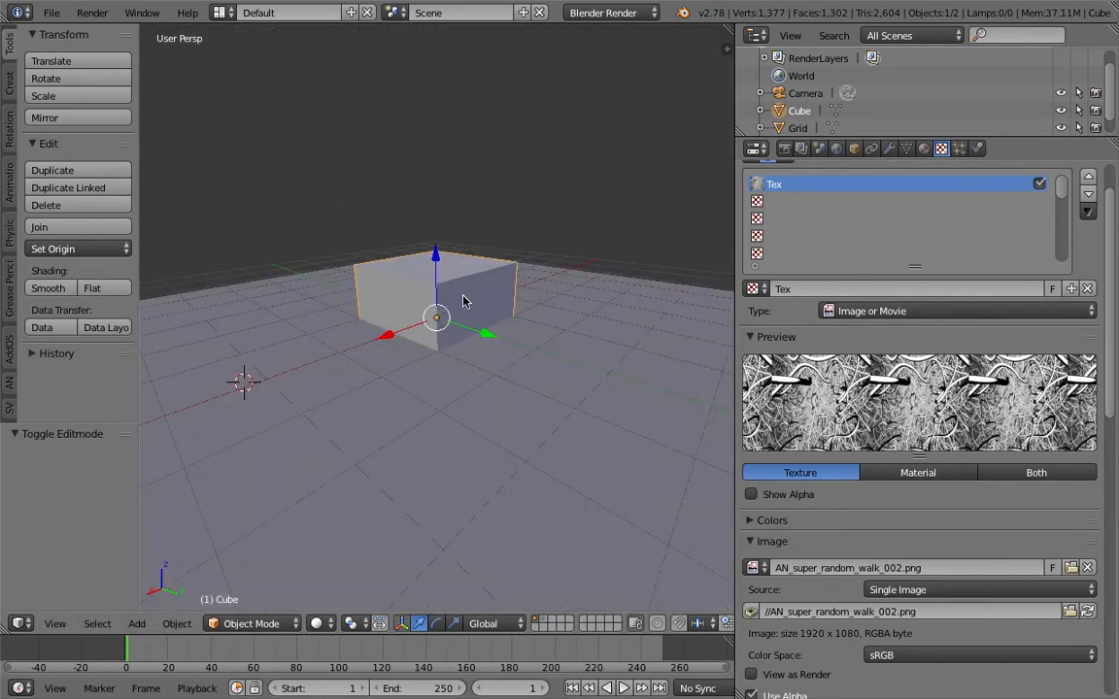
# Enable Ambient Occlusion for the world and preview the scene in Rendered viewport shading
pyautogui.click(836, 148)
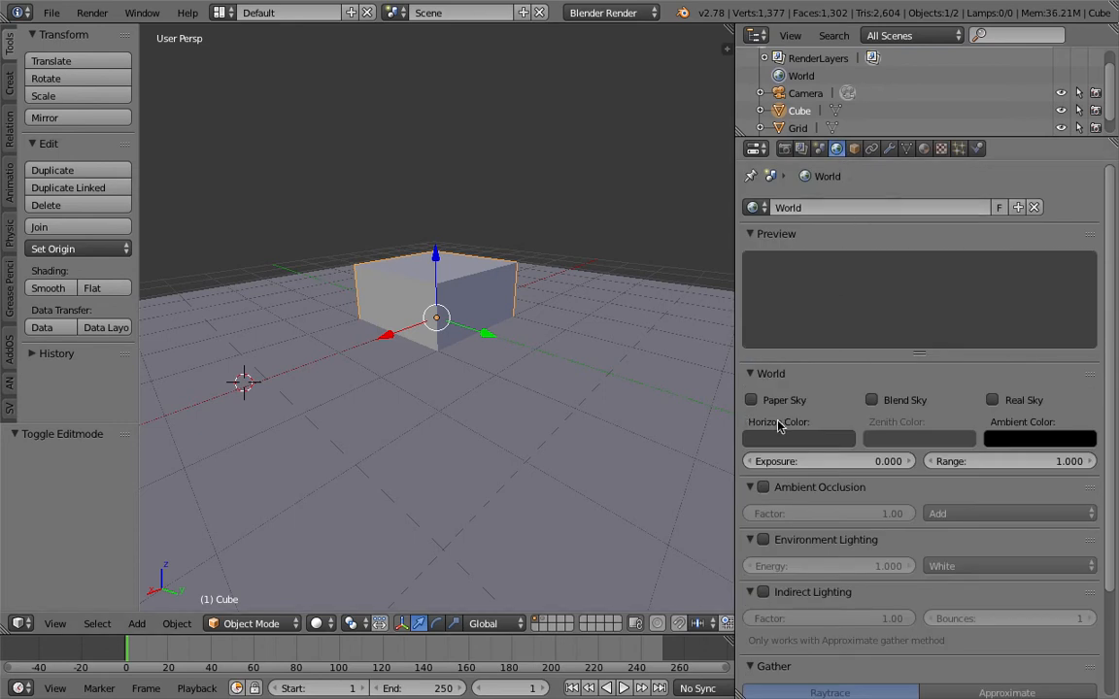
pyautogui.click(763, 487)
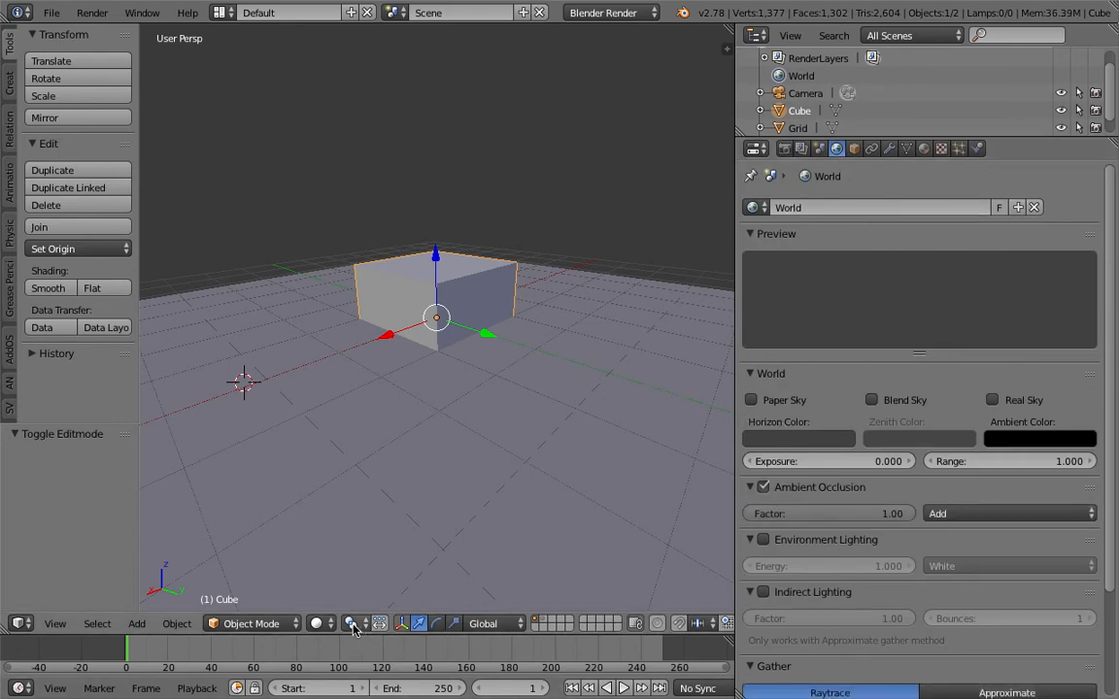
pyautogui.click(316, 624)
pyautogui.click(360, 506)
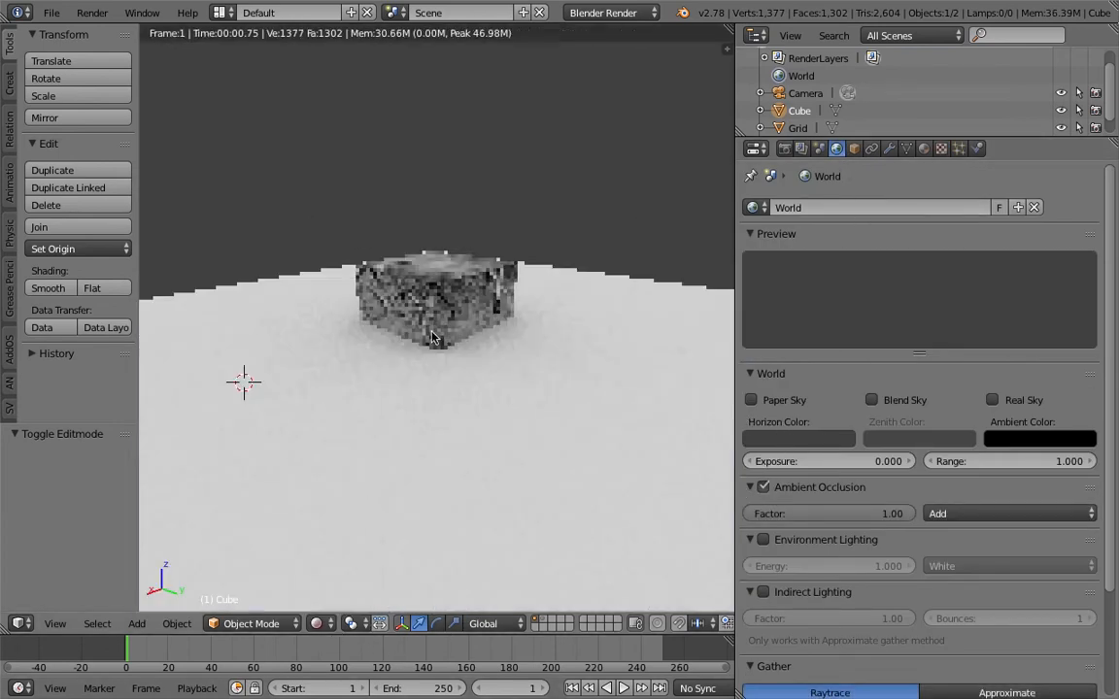
# Return the viewport to Solid shading and save the file
pyautogui.click(316, 624)
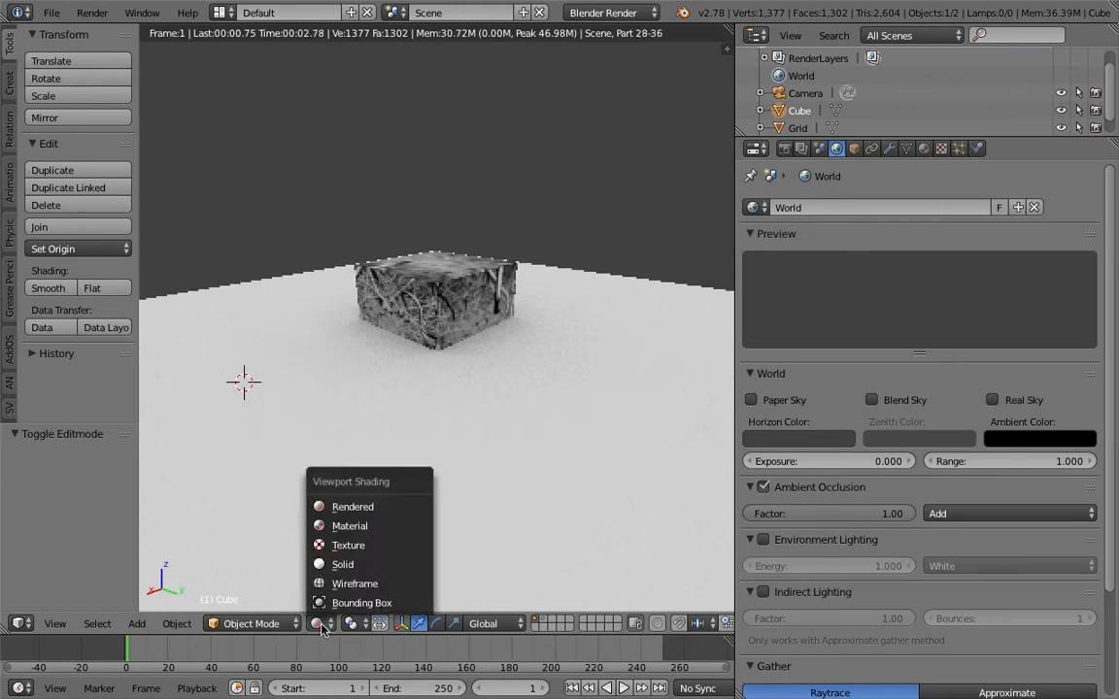
pyautogui.click(342, 565)
pyautogui.moveTo(479, 375)
pyautogui.mouseDown(button='middle')
pyautogui.moveTo(552, 294)
pyautogui.moveTo(564, 316)
pyautogui.mouseUp(button='middle')
pyautogui.hotkey('ctrl', 's')
pyautogui.click(564, 317)
# Enable Dynamic Paint physics on the grid and add a canvas to it
pyautogui.rightClick(569, 300)
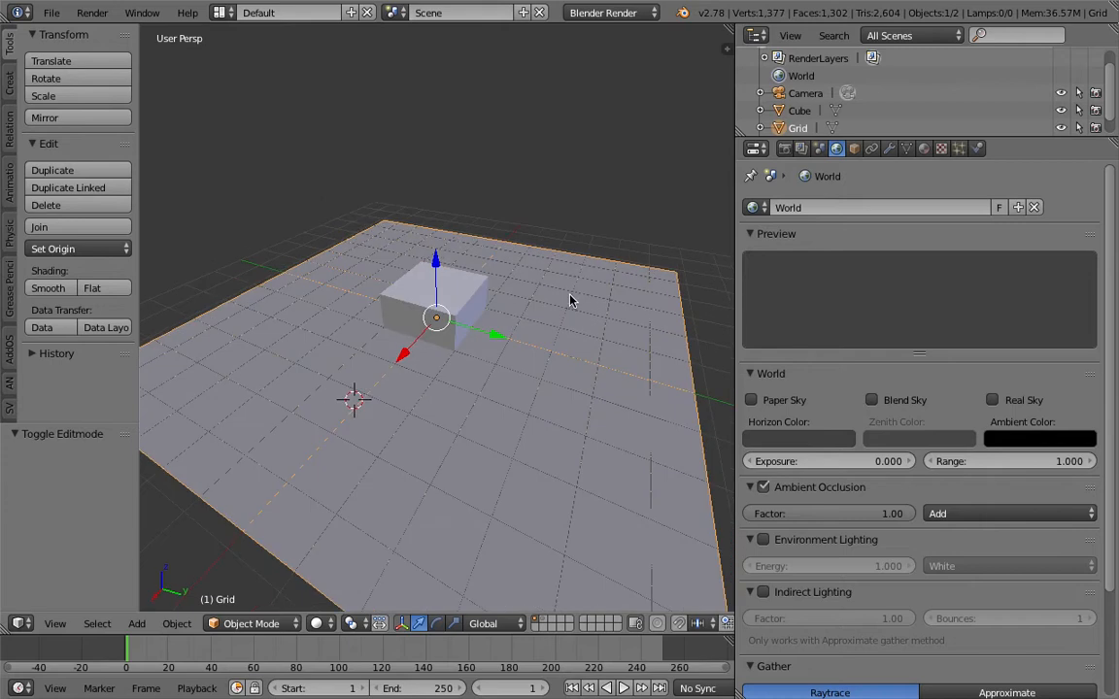
pyautogui.click(977, 147)
pyautogui.moveTo(544, 305); pyautogui.dragTo(647, 332, button='middle')
pyautogui.click(804, 287)
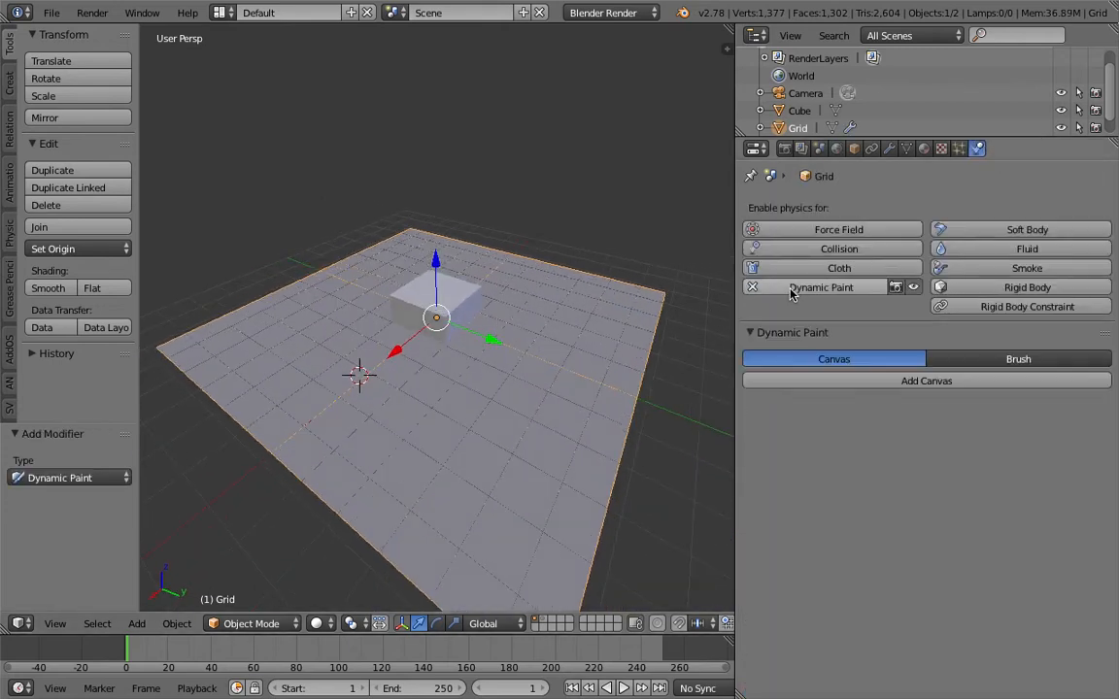
pyautogui.click(891, 381)
pyautogui.moveTo(1109, 336); pyautogui.dragTo(1110, 417)
# Enable Dynamic Paint physics on the cube and add a brush to it
pyautogui.rightClick(467, 298)
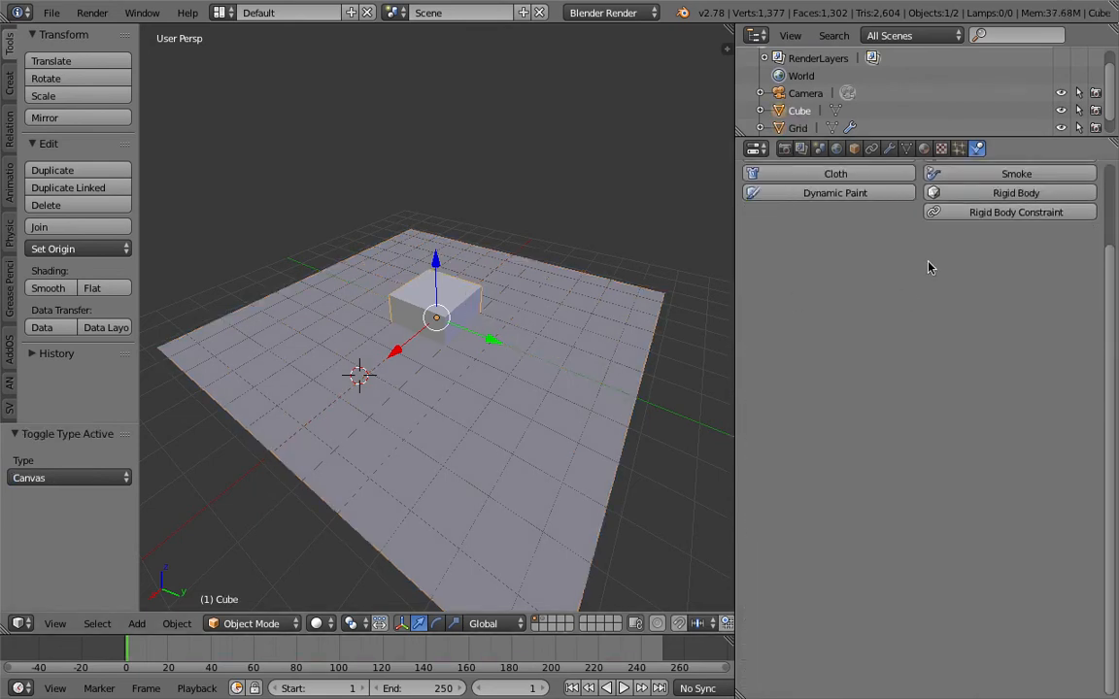
pyautogui.click(874, 192)
pyautogui.click(997, 265)
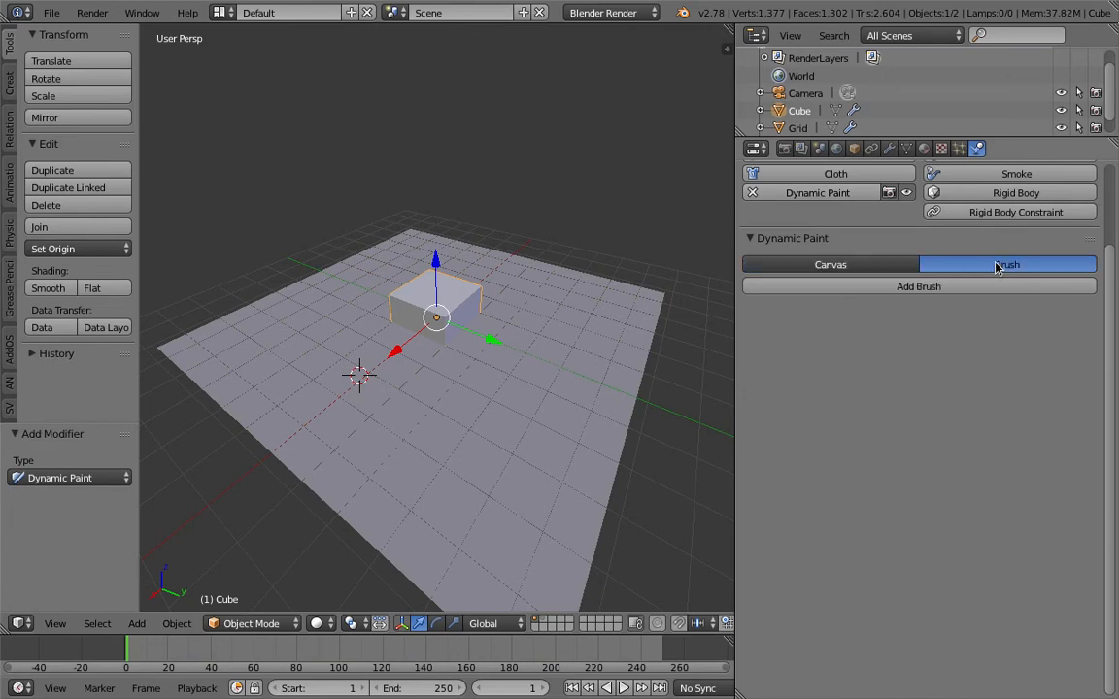
pyautogui.click(952, 287)
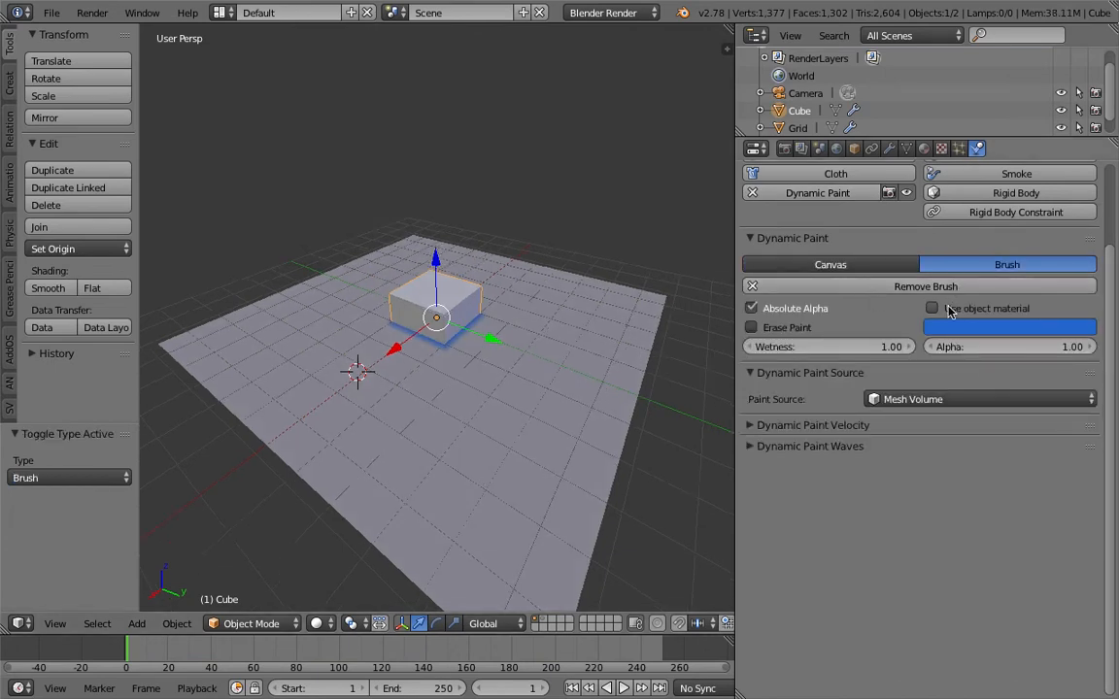
# Make the cube's brush use an object material for its paint and choose Material
pyautogui.click(952, 312)
pyautogui.click(962, 327)
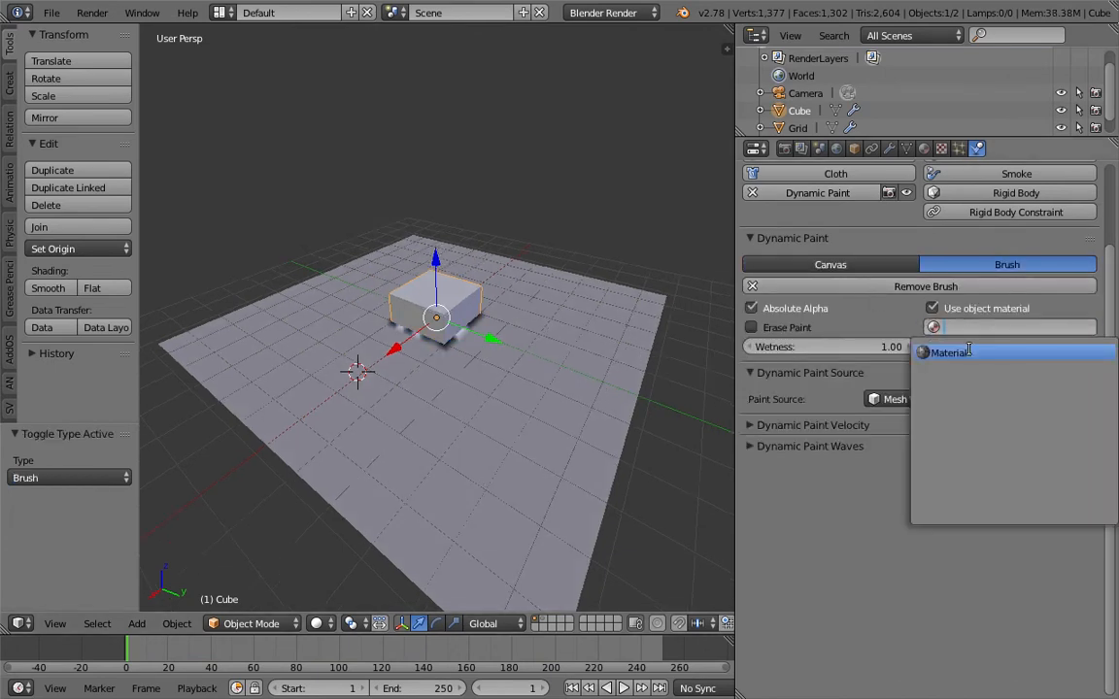
pyautogui.click(940, 348)
pyautogui.scroll(2, 580, 313)
# Check the grid in wireframe display, return to solid display and save the file
pyautogui.moveTo(495, 327)
pyautogui.mouseDown(button='middle')
pyautogui.moveTo(605, 296)
pyautogui.moveTo(510, 319)
pyautogui.mouseUp(button='middle')
pyautogui.rightClick(571, 300)
pyautogui.press('z')
pyautogui.press('z')
pyautogui.hotkey('ctrl', 's')
pyautogui.rightClick(498, 317)
pyautogui.click(539, 91)
pyautogui.moveTo(522, 228); pyautogui.dragTo(463, 221, button='middle')
# Raise the cube about 0.365 units along the Z axis
pyautogui.rightClick(476, 302)
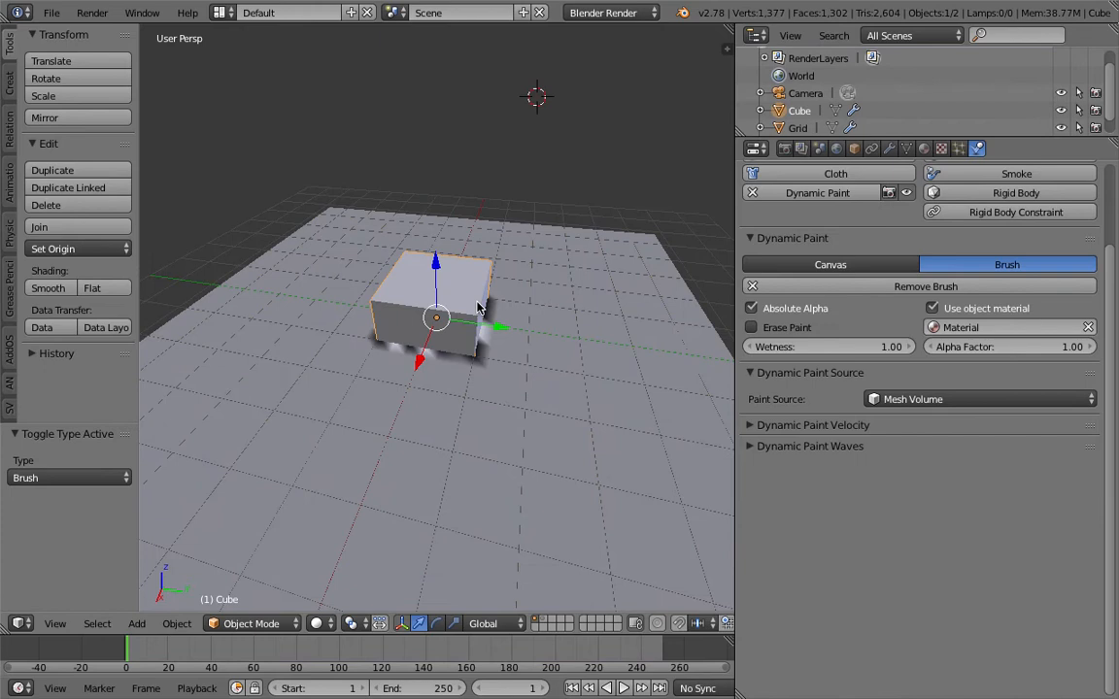
pyautogui.moveTo(476, 302); pyautogui.dragTo(468, 294, button='middle')
pyautogui.moveTo(436, 271); pyautogui.dragTo(477, 285)
pyautogui.moveTo(476, 284); pyautogui.dragTo(436, 360, button='middle')
# Try rotating the cube freely with a trackball rotation
pyautogui.press('r')
pyautogui.press('r')
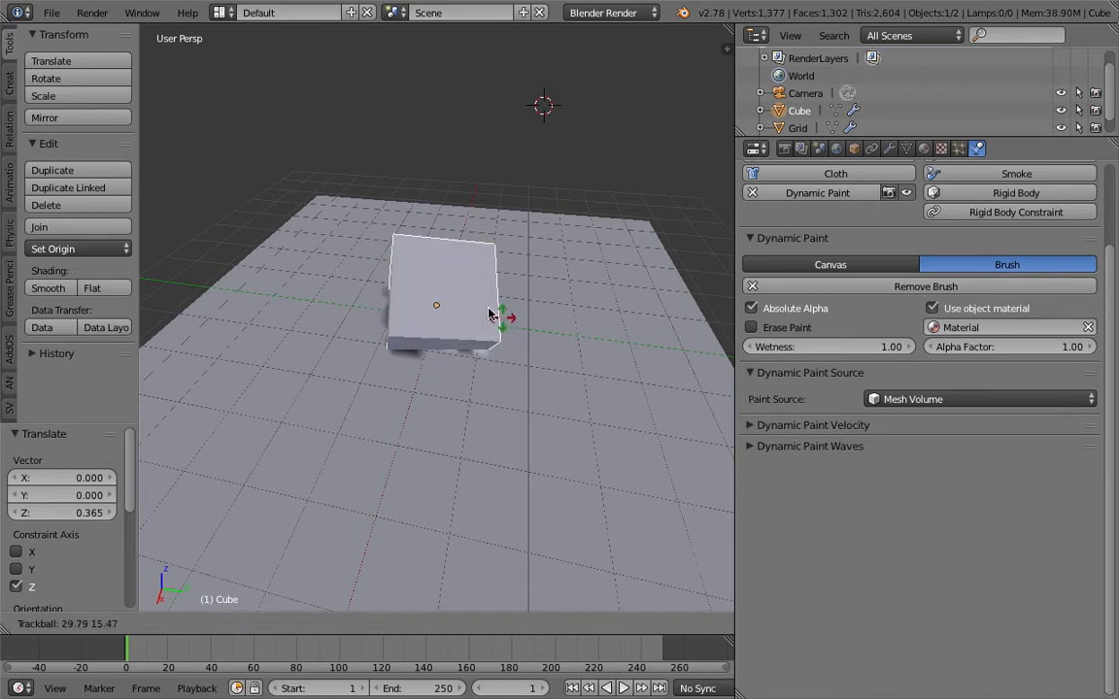
pyautogui.rightClick(542, 295)
# Set the cube's maximum draw type to Bounds in its object display settings
pyautogui.moveTo(542, 295)
pyautogui.mouseDown(button='middle')
pyautogui.moveTo(504, 257)
pyautogui.moveTo(512, 267)
pyautogui.moveTo(490, 292)
pyautogui.moveTo(499, 259)
pyautogui.mouseUp(button='middle')
pyautogui.rightClick(469, 289)
pyautogui.click(855, 150)
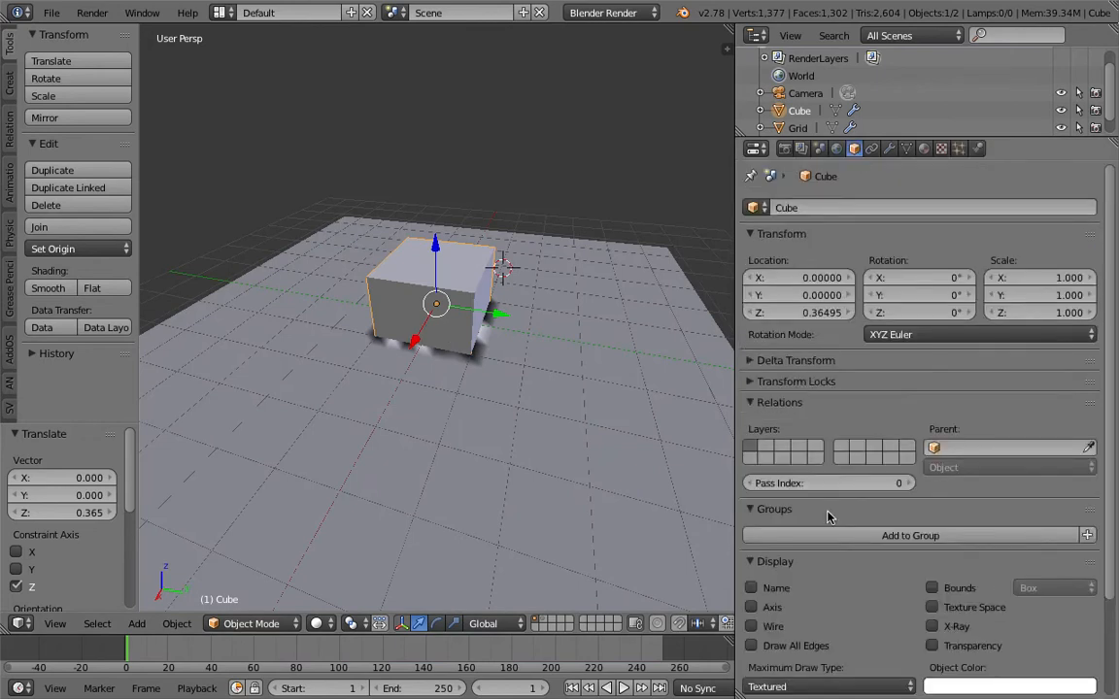
pyautogui.scroll(-5, 826, 520)
pyautogui.click(804, 569)
pyautogui.click(743, 507)
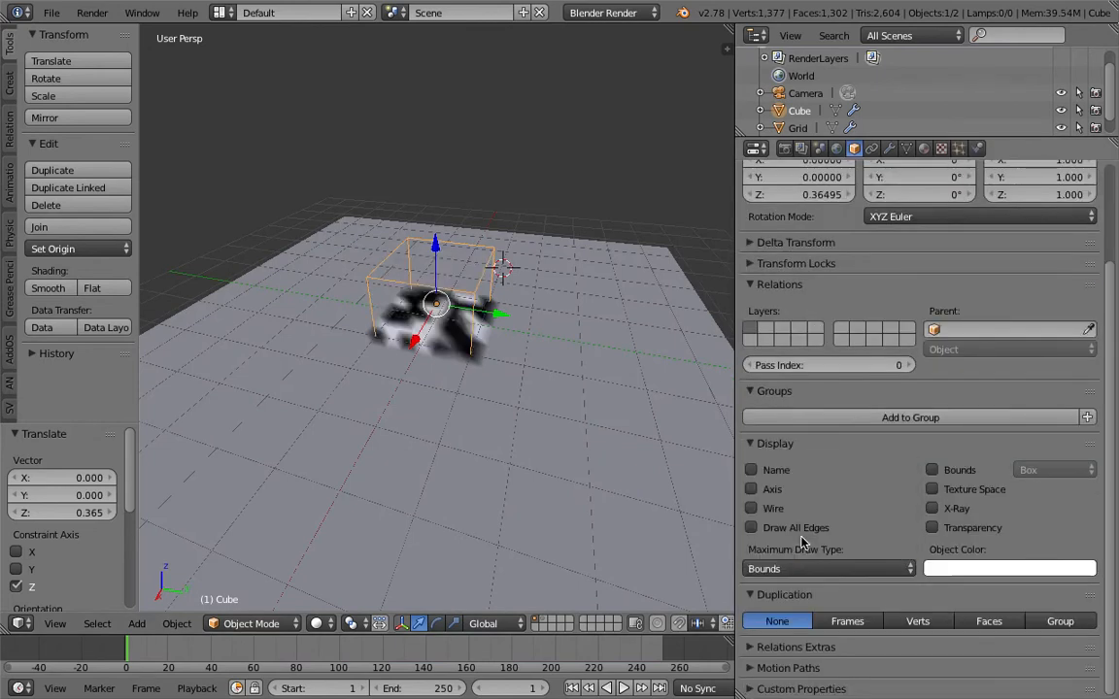
pyautogui.moveTo(612, 429); pyautogui.dragTo(636, 334, button='middle')
# Scale the cube uniformly by about 2.65 and save the file
pyautogui.rightClick(494, 255)
pyautogui.scroll(-3, 539, 292)
pyautogui.rightClick(496, 269)
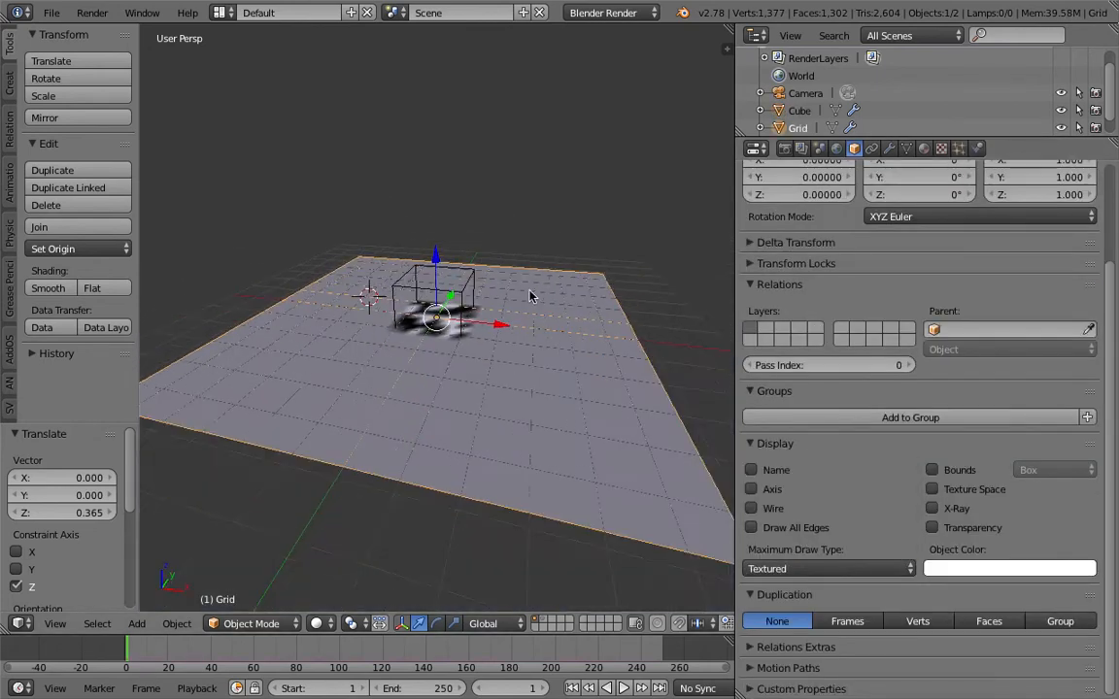
pyautogui.moveTo(497, 269); pyautogui.dragTo(521, 327, button='middle')
pyautogui.press('s')
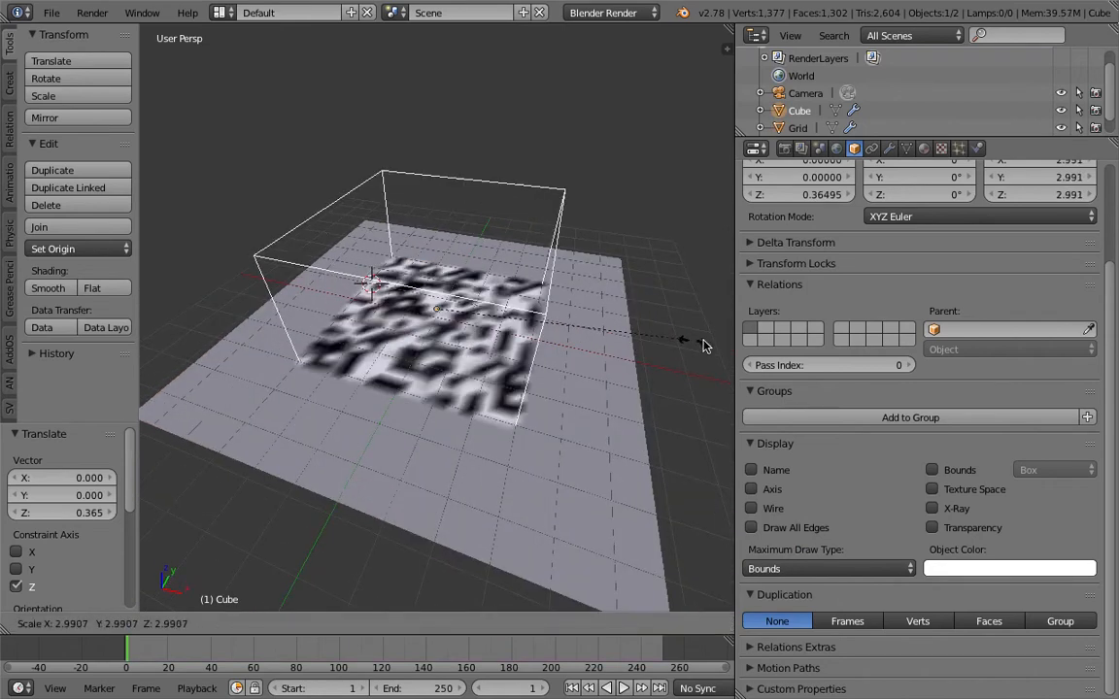
pyautogui.click(627, 345)
pyautogui.hotkey('ctrl', 's')
pyautogui.click(522, 335)
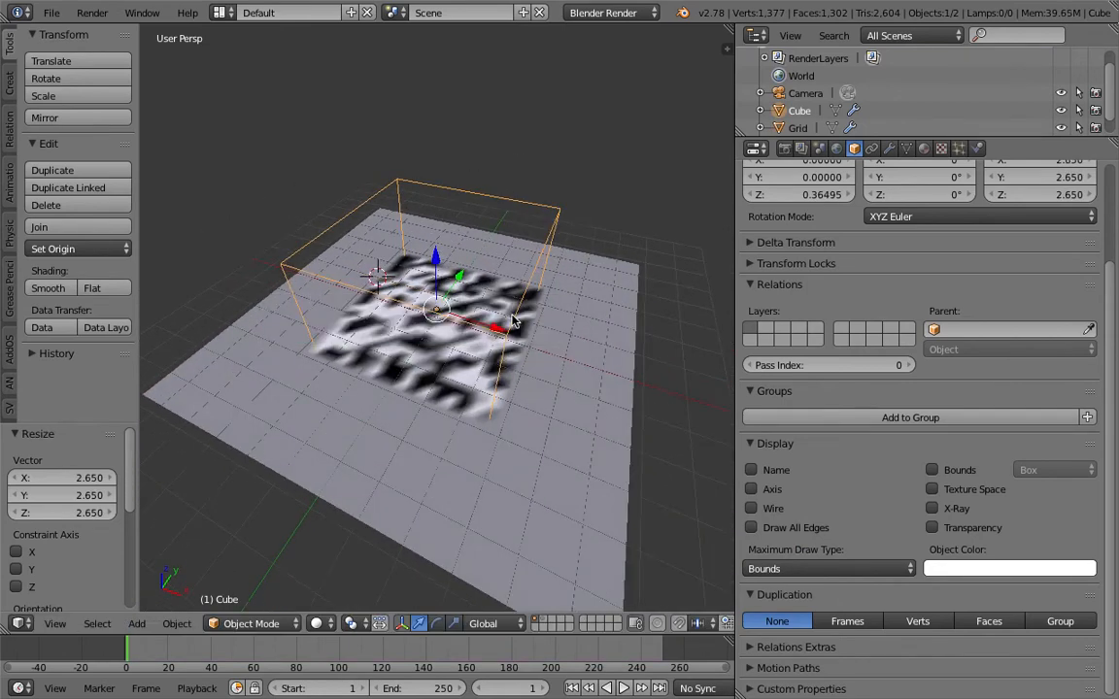
# Duplicate the brush cube twice and place the copies over other parts of the grid
pyautogui.hotkey('shift', 'd')
pyautogui.click(660, 280)
pyautogui.hotkey('shift', 'd')
pyautogui.click(290, 210)
# Delete the duplicated brush cubes and undo the unwanted last change to keep the original cube
pyautogui.press('x')
pyautogui.click(521, 252)
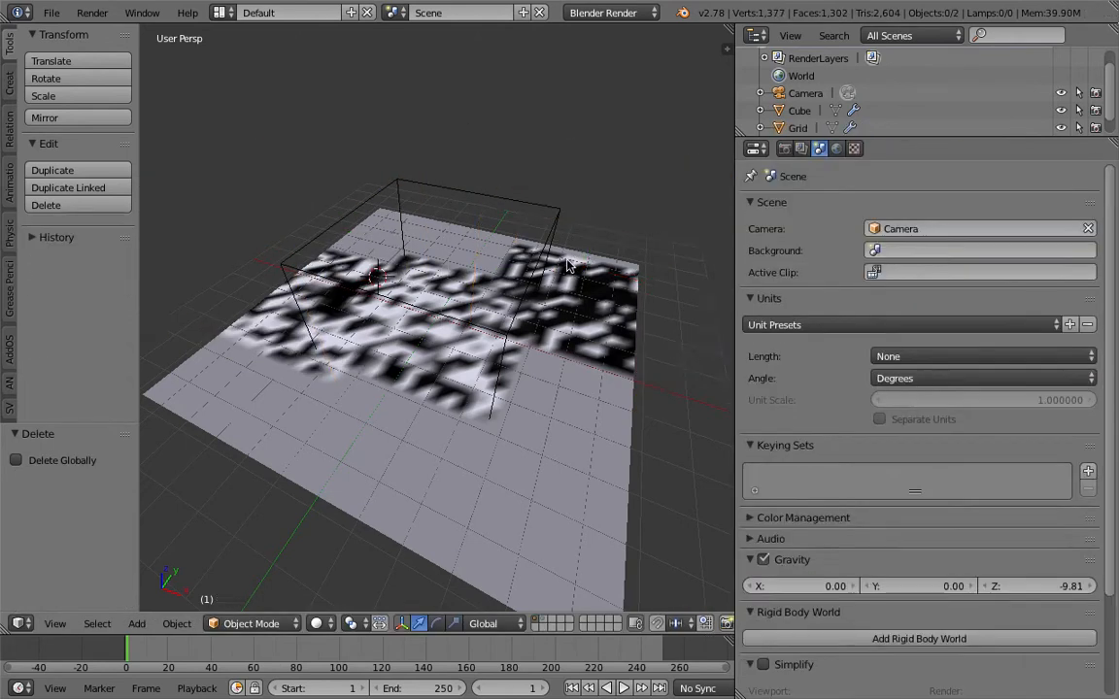
pyautogui.rightClick(434, 192)
pyautogui.press('x')
pyautogui.click(434, 190)
pyautogui.moveTo(434, 190); pyautogui.dragTo(499, 242, button='middle')
pyautogui.hotkey('ctrl', 'z')
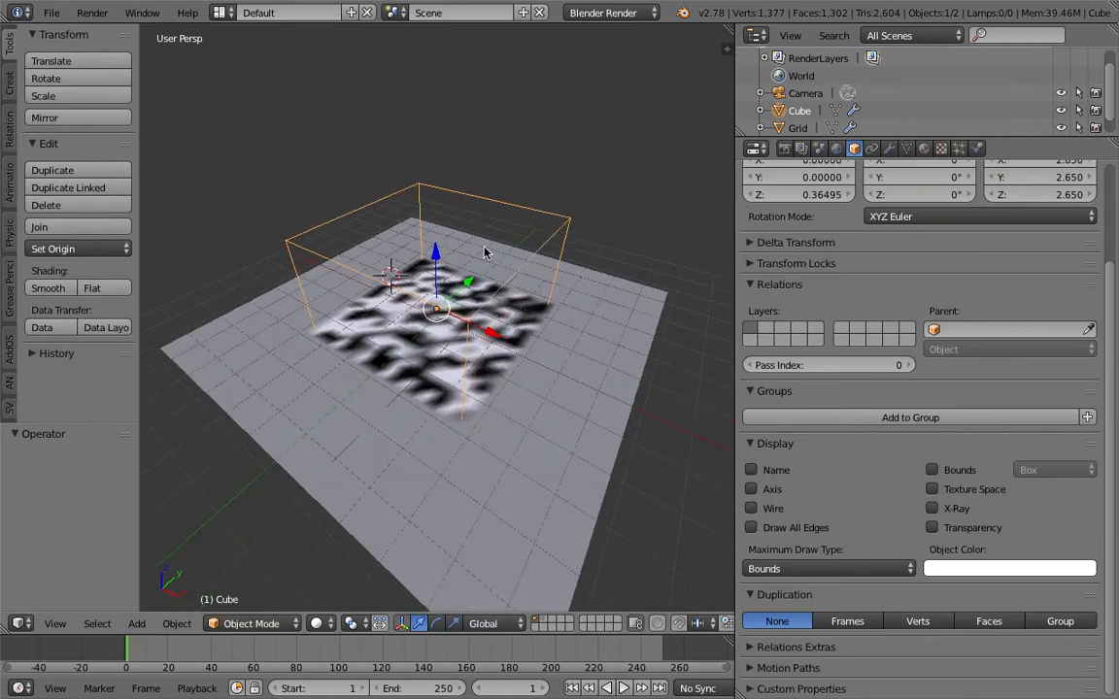
# Try moving the brush cube over the grid, scrubbing the timeline and returning to the start frame
pyautogui.press('g')
pyautogui.rightClick(510, 255)
pyautogui.click(509, 257)
pyautogui.moveTo(280, 649)
pyautogui.mouseDown()
pyautogui.moveTo(295, 651)
pyautogui.moveTo(276, 649)
pyautogui.mouseUp()
pyautogui.press('g')
pyautogui.rightClick(437, 536)
pyautogui.click(574, 689)
# Save the file and try moving the brush cube freely above the grid
pyautogui.moveTo(412, 151); pyautogui.dragTo(368, 178, button='middle')
pyautogui.hotkey('ctrl', 's')
pyautogui.click(368, 178)
pyautogui.press('g')
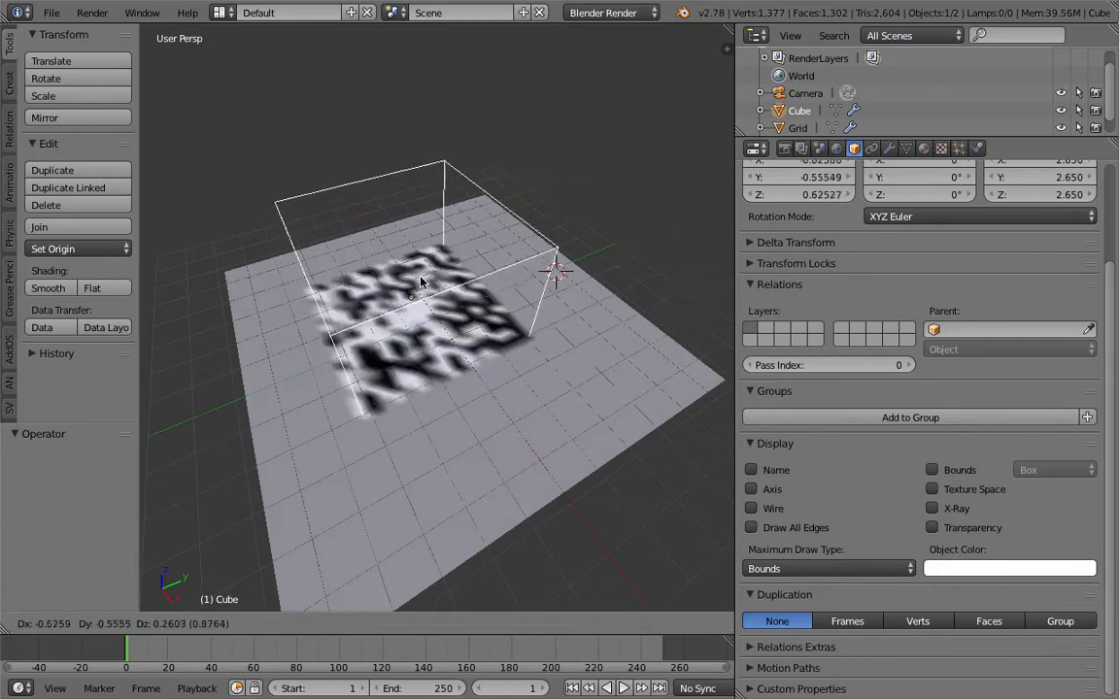
pyautogui.rightClick(425, 291)
pyautogui.moveTo(418, 290); pyautogui.dragTo(447, 277, button='middle')
pyautogui.hotkey('ctrl', 's')
pyautogui.click(447, 277)
# Slide the cube back and forth along the X axis over the grid, ending with a move of about 5.97 units
pyautogui.moveTo(469, 379); pyautogui.dragTo(529, 355, button='middle')
pyautogui.hotkey('ctrl', 's')
pyautogui.click(434, 332)
pyautogui.press('g')
pyautogui.moveTo(512, 323); pyautogui.dragTo(251, 324)
pyautogui.scroll(-2, 262, 324)
pyautogui.keyDown('shift'); pyautogui.moveTo(282, 325); pyautogui.dragTo(302, 328, button='middle'); pyautogui.keyUp('shift')
pyautogui.moveTo(355, 320); pyautogui.dragTo(489, 321)
pyautogui.moveTo(489, 320); pyautogui.dragTo(446, 341, button='middle')
# Save the current scene over the existing file
pyautogui.scroll(2, 423, 328)
pyautogui.moveTo(556, 389); pyautogui.dragTo(500, 376, button='middle')
pyautogui.hotkey('ctrl', 's')
pyautogui.click(501, 376)
pyautogui.moveTo(474, 313); pyautogui.dragTo(453, 307, button='middle')
pyautogui.hotkey('ctrl', 's')
pyautogui.click(454, 307)
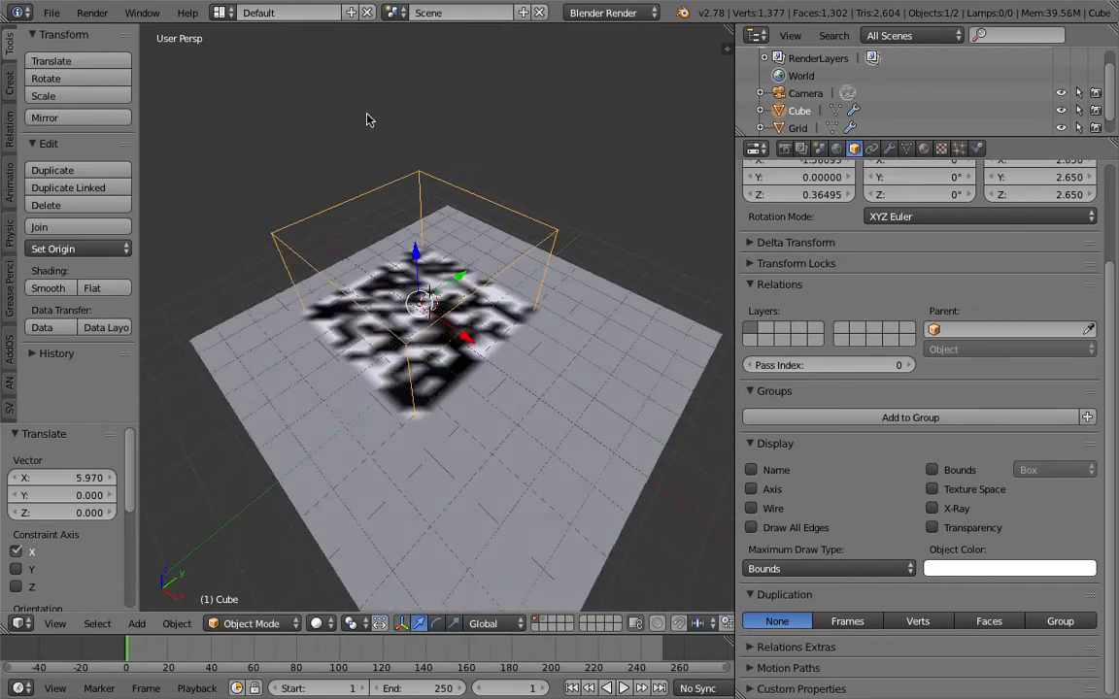
# Widen the 3D viewport and switch the screen layout to Compositing
pyautogui.moveTo(424, 142); pyautogui.dragTo(516, 290, button='middle')
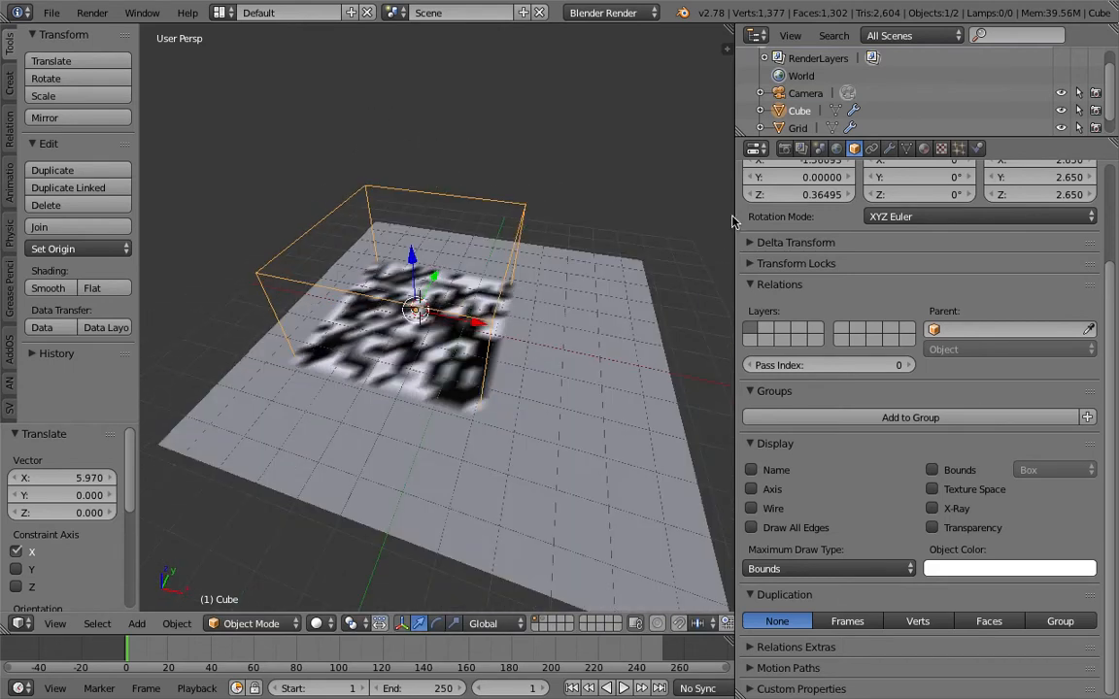
pyautogui.moveTo(735, 219); pyautogui.dragTo(823, 233)
pyautogui.scroll(-2, 691, 267)
pyautogui.keyDown('shift'); pyautogui.moveTo(537, 240); pyautogui.dragTo(552, 241, button='middle'); pyautogui.keyUp('shift')
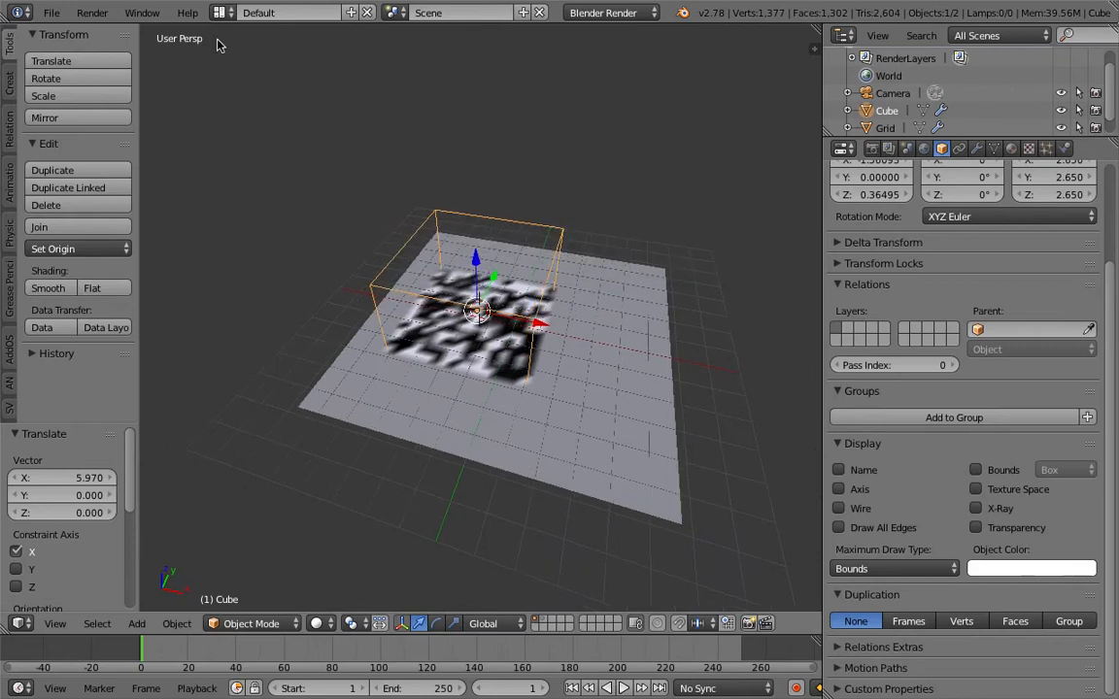
pyautogui.click(220, 13)
pyautogui.click(245, 75)
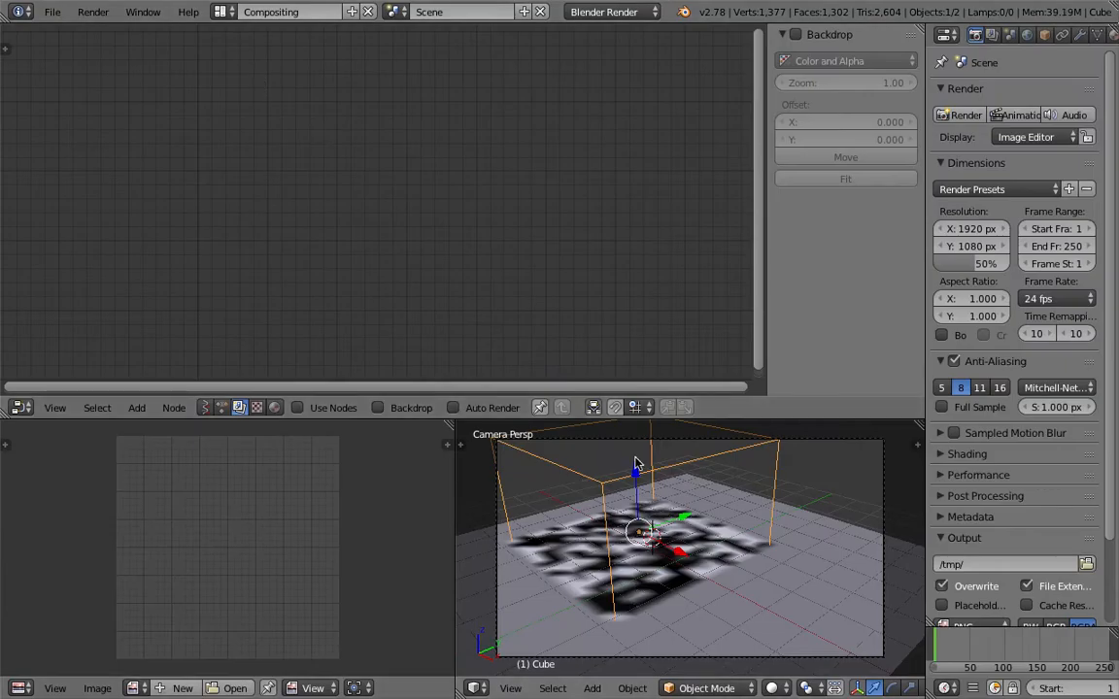
# Enlarge the 3D view, save the scene and create a new Animation Nodes tree in the node editor
pyautogui.moveTo(622, 419); pyautogui.dragTo(625, 280)
pyautogui.moveTo(670, 396); pyautogui.dragTo(743, 466, button='middle')
pyautogui.hotkey('ctrl', 's')
pyautogui.click(761, 477)
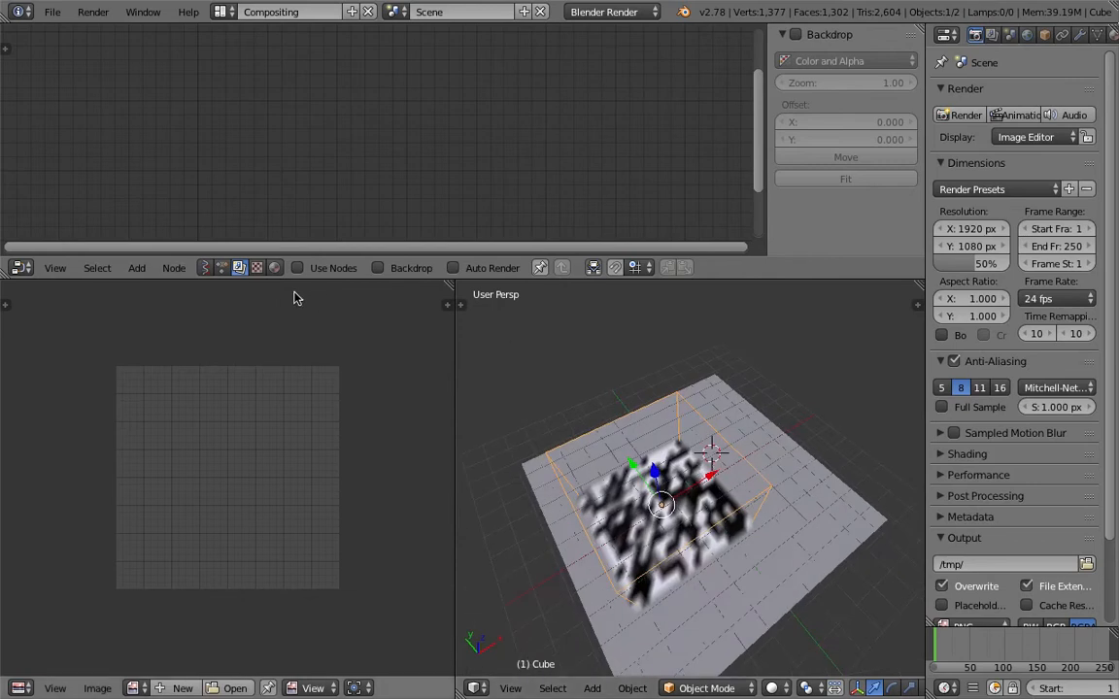
pyautogui.click(223, 268)
pyautogui.click(361, 269)
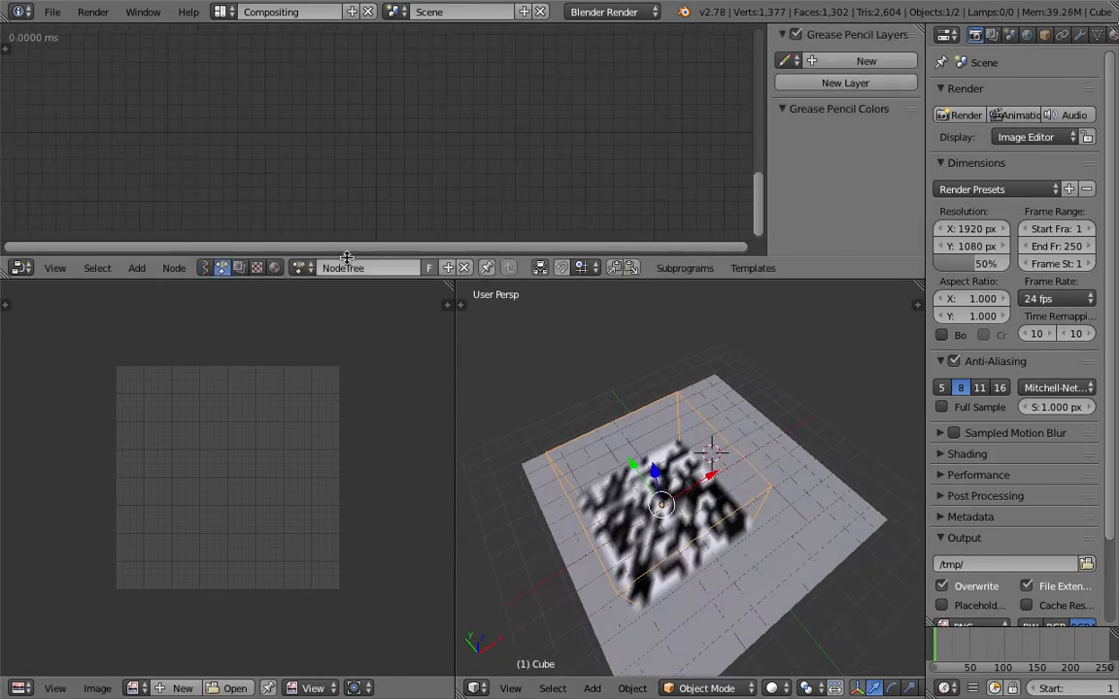
# Enlarge the node editor, merge the image editor area into the 3D view and save the file
pyautogui.moveTo(361, 277); pyautogui.dragTo(367, 370)
pyautogui.moveTo(459, 381); pyautogui.dragTo(418, 476)
pyautogui.scroll(-3, 418, 475)
pyautogui.moveTo(418, 476)
pyautogui.mouseDown(button='middle')
pyautogui.moveTo(381, 475)
pyautogui.moveTo(414, 454)
pyautogui.mouseUp(button='middle')
pyautogui.hotkey('ctrl', 's')
pyautogui.click(415, 454)
# Add an Object Transforms Output node to the node tree with Cube as its object, saving the file
pyautogui.hotkey('shift', 'a')
pyautogui.click(209, 46)
pyautogui.write('object tr')
pyautogui.press('Down')
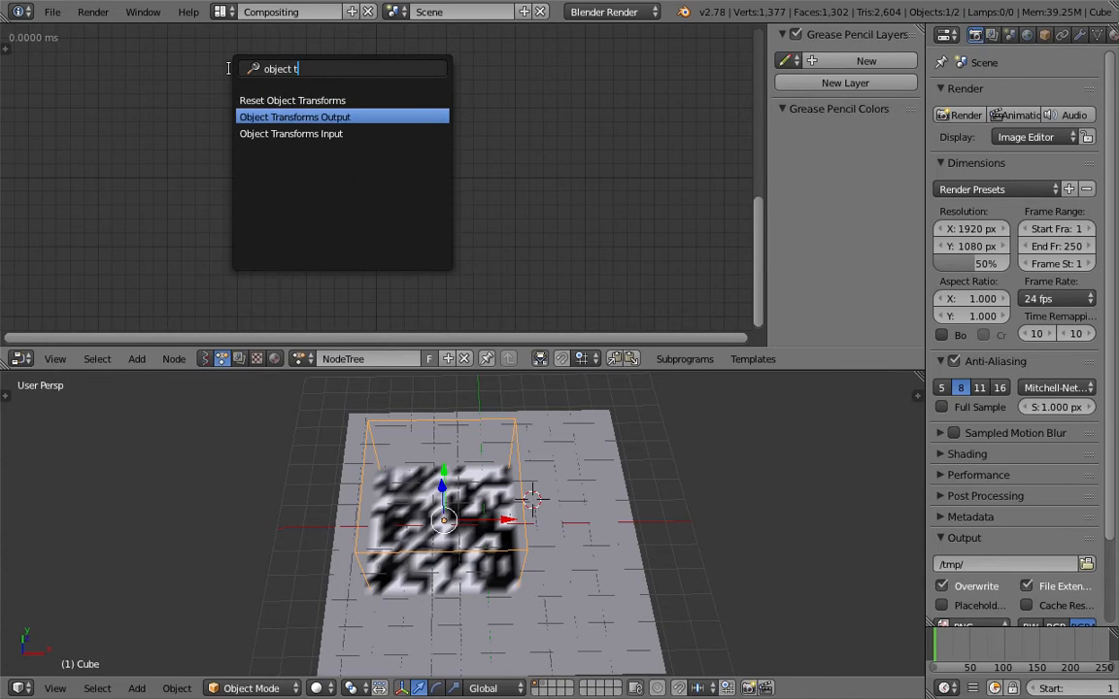
pyautogui.press('Return')
pyautogui.click(262, 145)
pyautogui.hotkey('ctrl', 's')
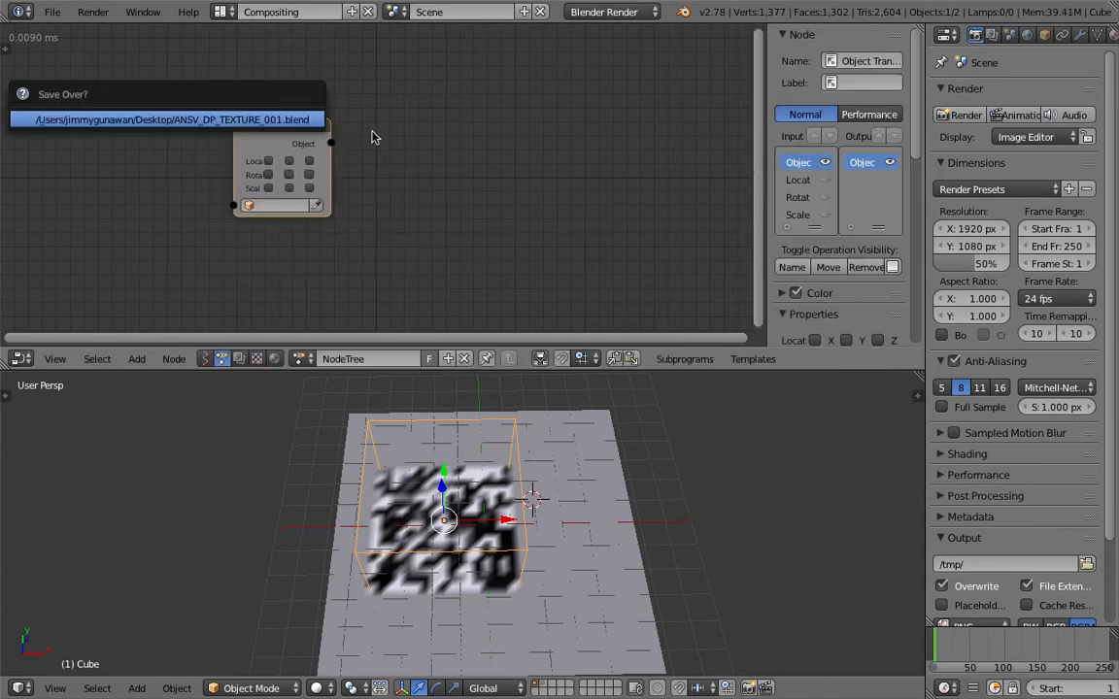
pyautogui.moveTo(299, 129); pyautogui.dragTo(383, 133)
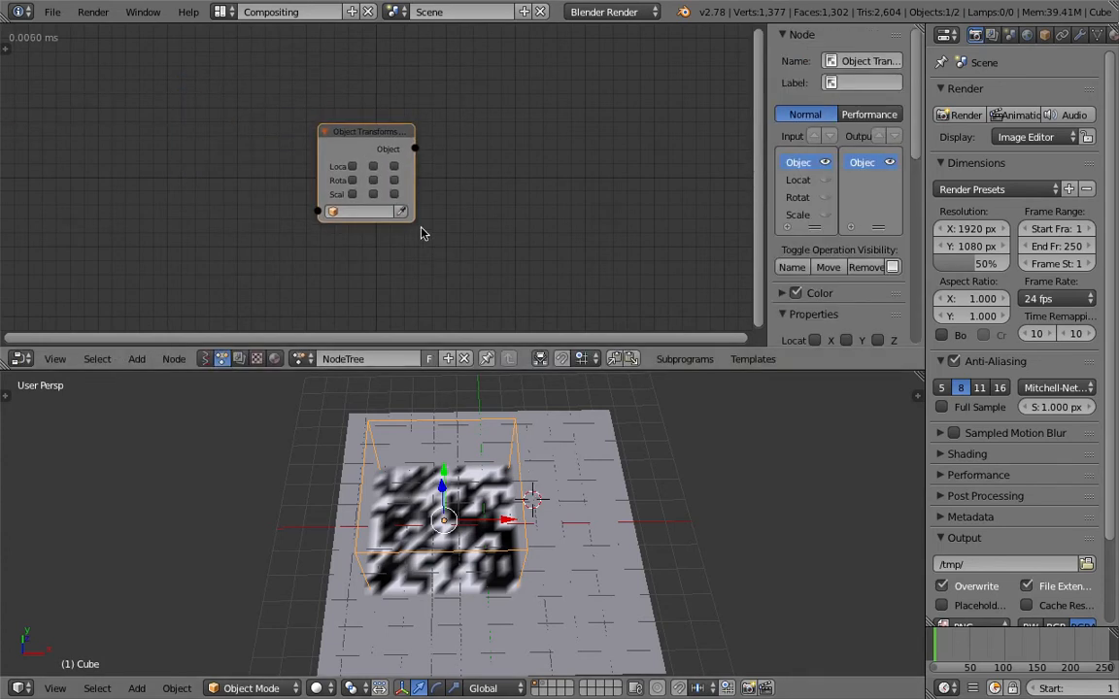
# Check the Auto Execution options of the Animation Nodes tree
pyautogui.click(5, 47)
pyautogui.click(8, 144)
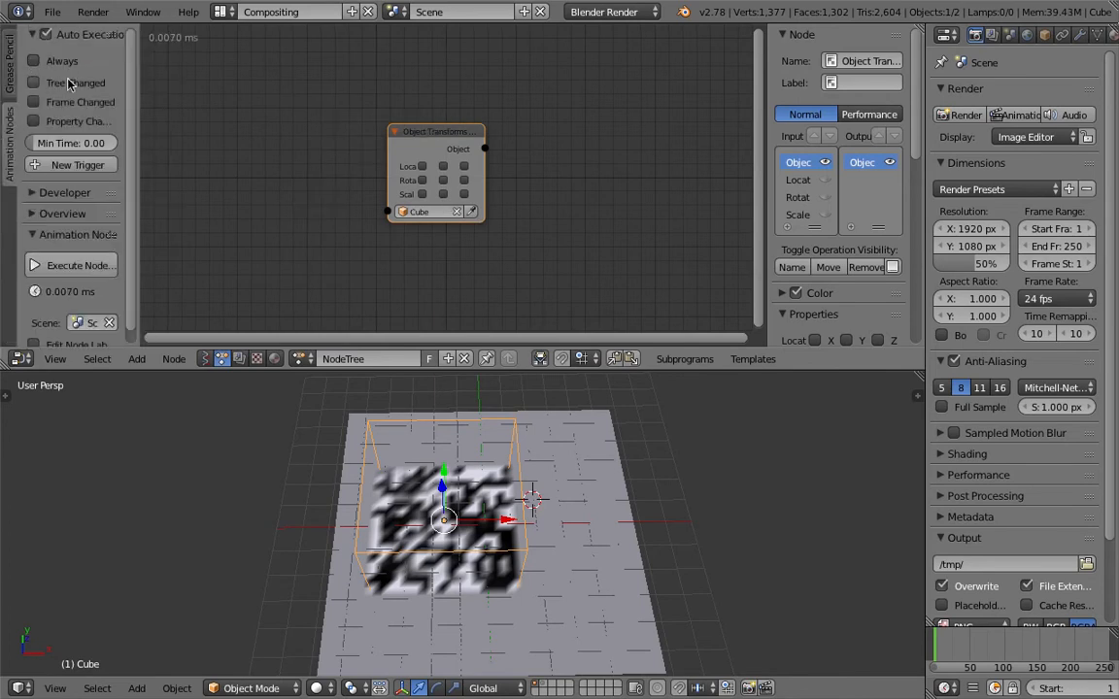
pyautogui.press('t')
# Enable X, Y and Z for location, rotation and scale on the Object Transforms Output node
pyautogui.scroll(3, 332, 121)
pyautogui.click(445, 148)
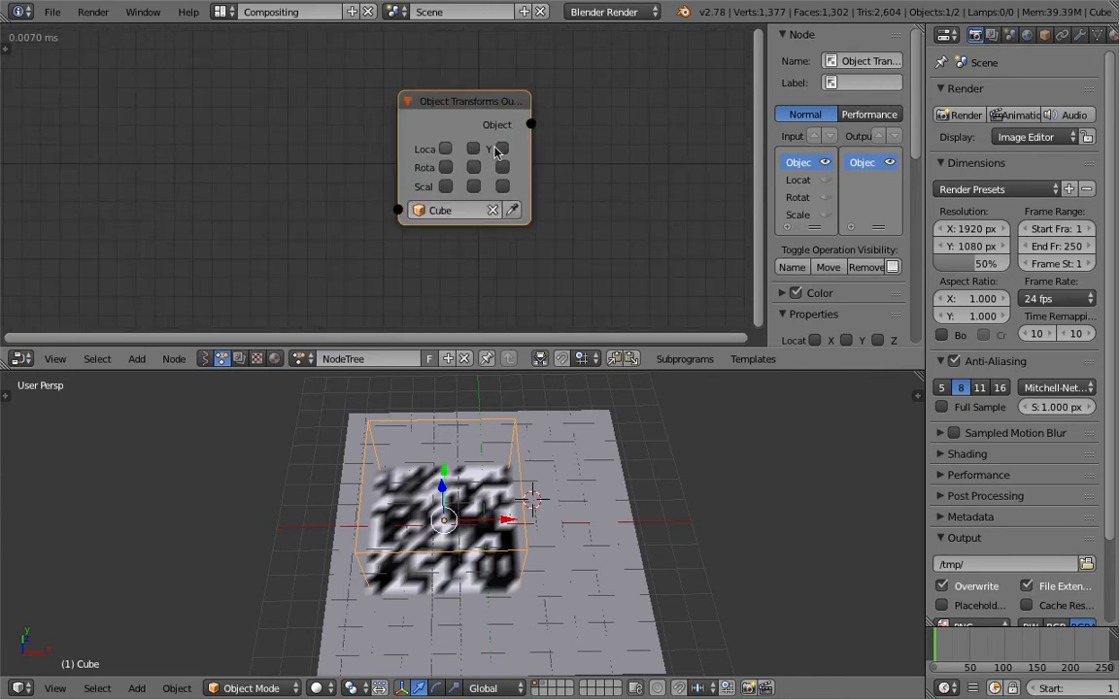
pyautogui.click(473, 148)
pyautogui.moveTo(401, 125); pyautogui.dragTo(333, 124)
pyautogui.moveTo(267, 167); pyautogui.dragTo(412, 95, button='middle')
pyautogui.scroll(-4, 412, 94)
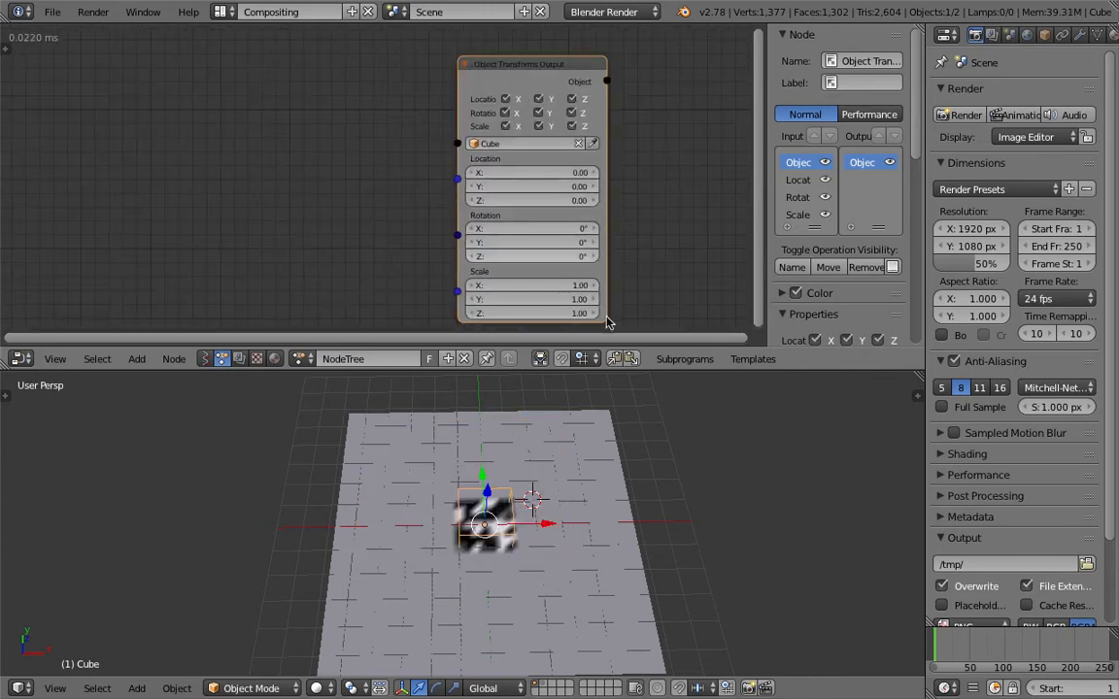
# Add a Vector Wiggle node and connect its Vector output to the Location input of Object Transforms Output
pyautogui.moveTo(626, 371); pyautogui.dragTo(627, 560)
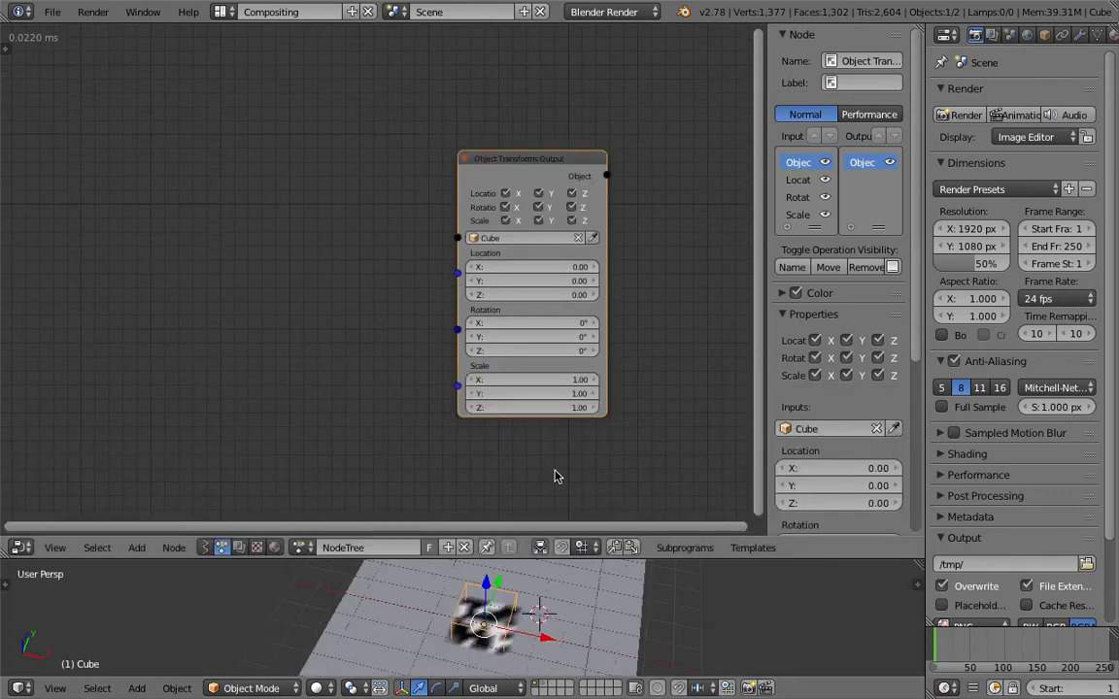
pyautogui.keyDown('shift'); pyautogui.moveTo(585, 602); pyautogui.dragTo(590, 590, button='middle'); pyautogui.keyUp('shift')
pyautogui.moveTo(620, 558); pyautogui.dragTo(621, 399)
pyautogui.hotkey('shift', 'a')
pyautogui.click(201, 180)
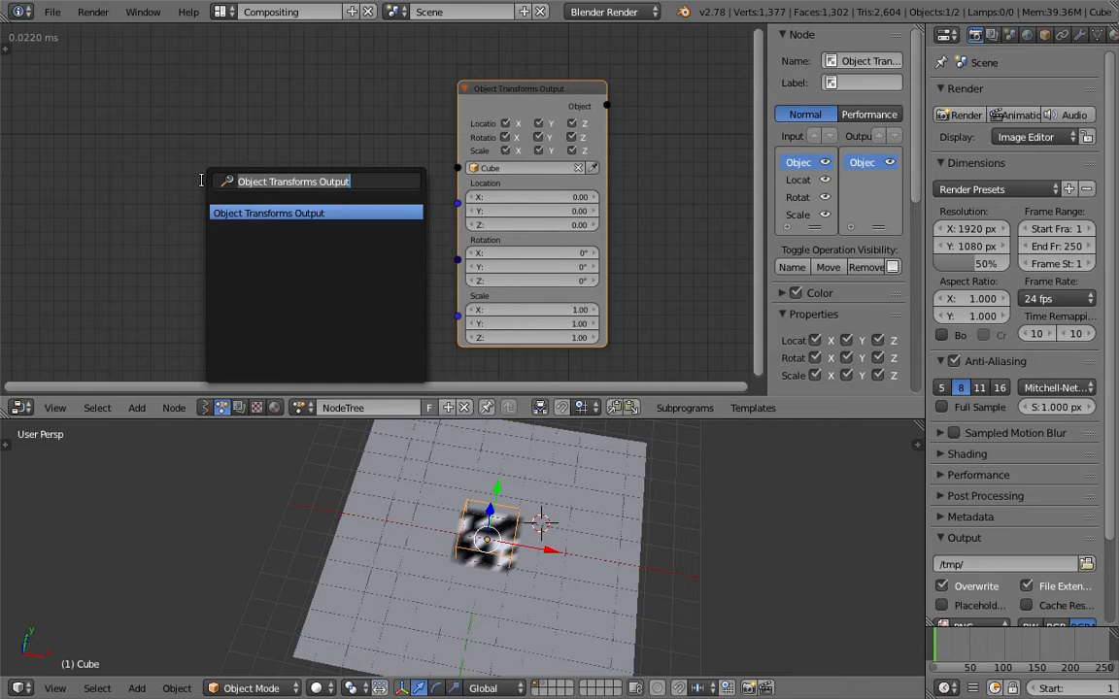
pyautogui.write('wigg')
pyautogui.press('Down')
pyautogui.press('Down')
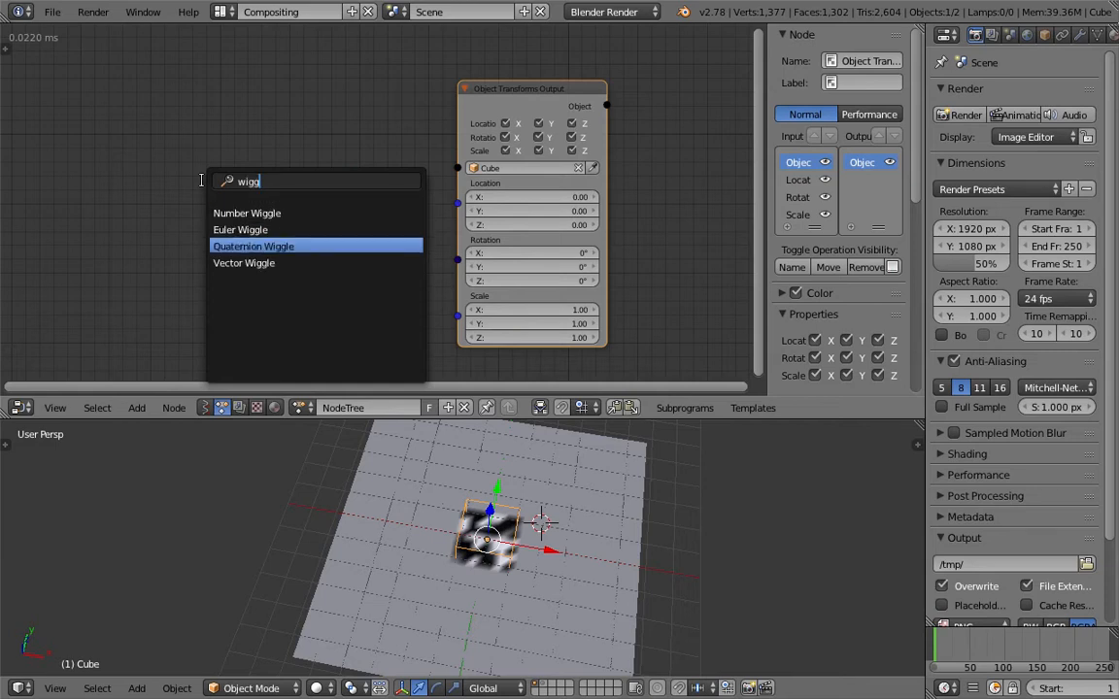
pyautogui.press('Down')
pyautogui.press('Return')
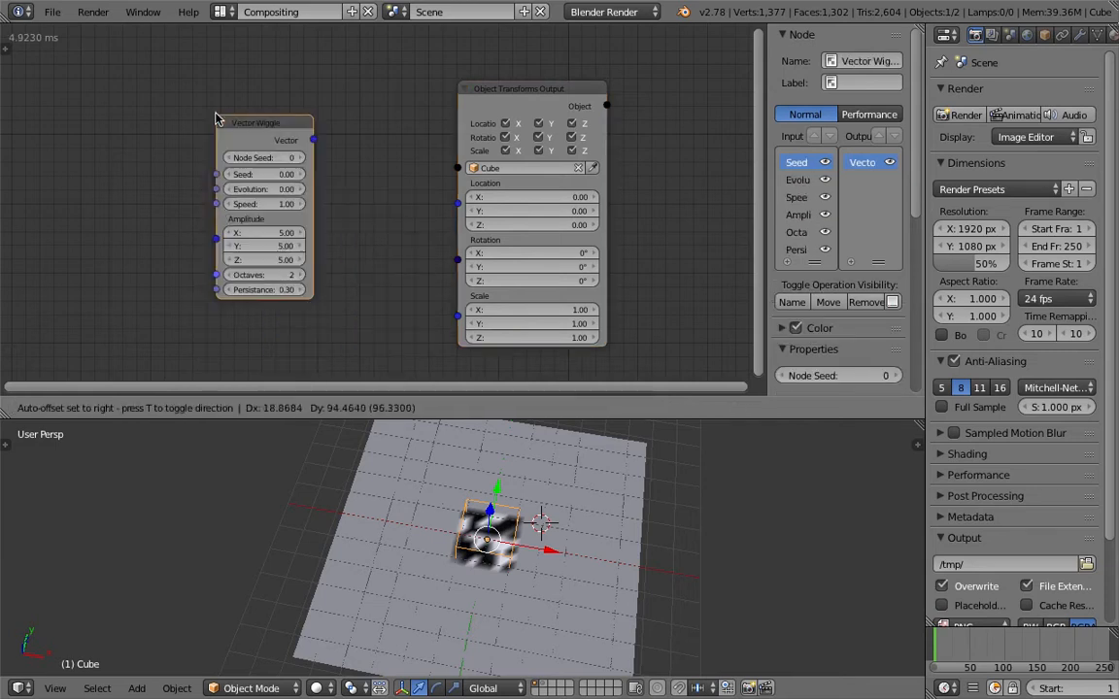
pyautogui.moveTo(304, 93); pyautogui.dragTo(380, 158)
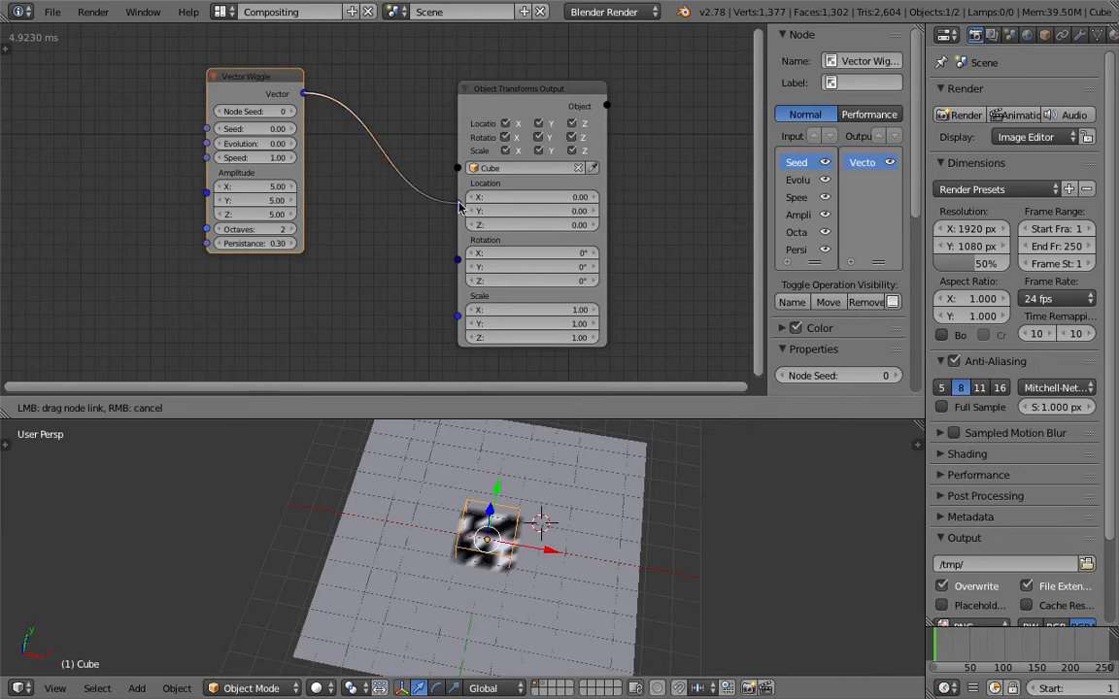
pyautogui.moveTo(459, 204); pyautogui.dragTo(459, 204)
pyautogui.scroll(-1, 70, 115)
pyautogui.moveTo(70, 114); pyautogui.dragTo(117, 109, button='middle')
pyautogui.hotkey('shift', 'a')
pyautogui.click(115, 107)
pyautogui.press('Escape')
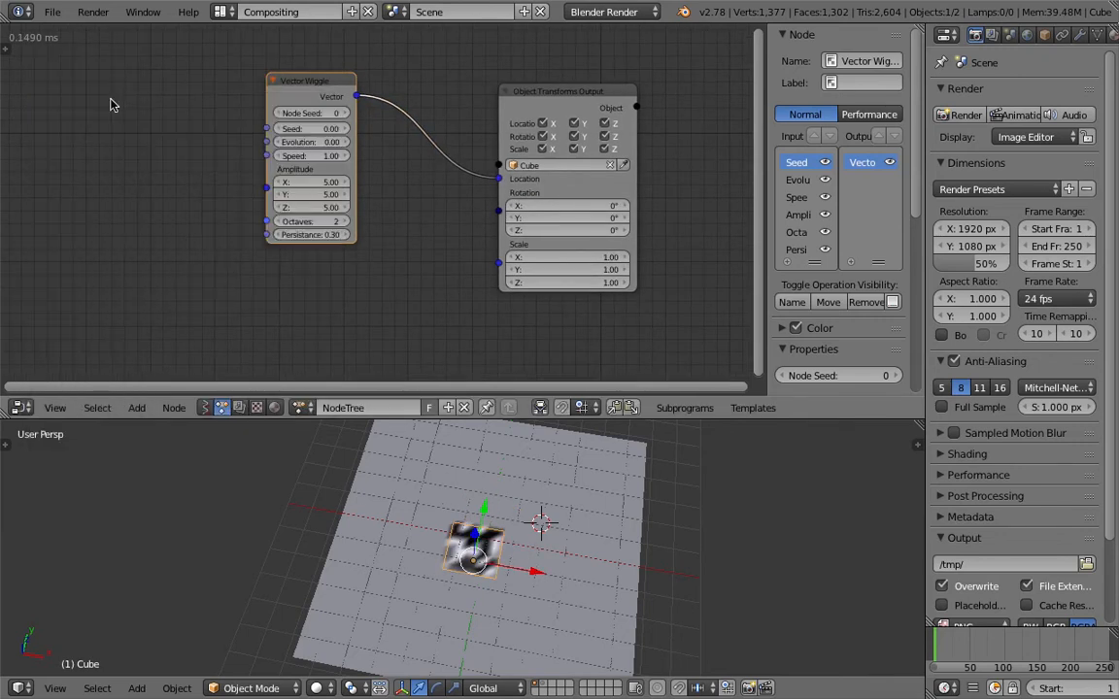
pyautogui.hotkey('shift', 'a')
pyautogui.click(100, 86)
pyautogui.press('Escape')
# Add a Time Info node, connect its Frame output to the Vector Wiggle's Evolution input and save the file
pyautogui.hotkey('shift', 'a')
pyautogui.click(93, 107)
pyautogui.write('frame')
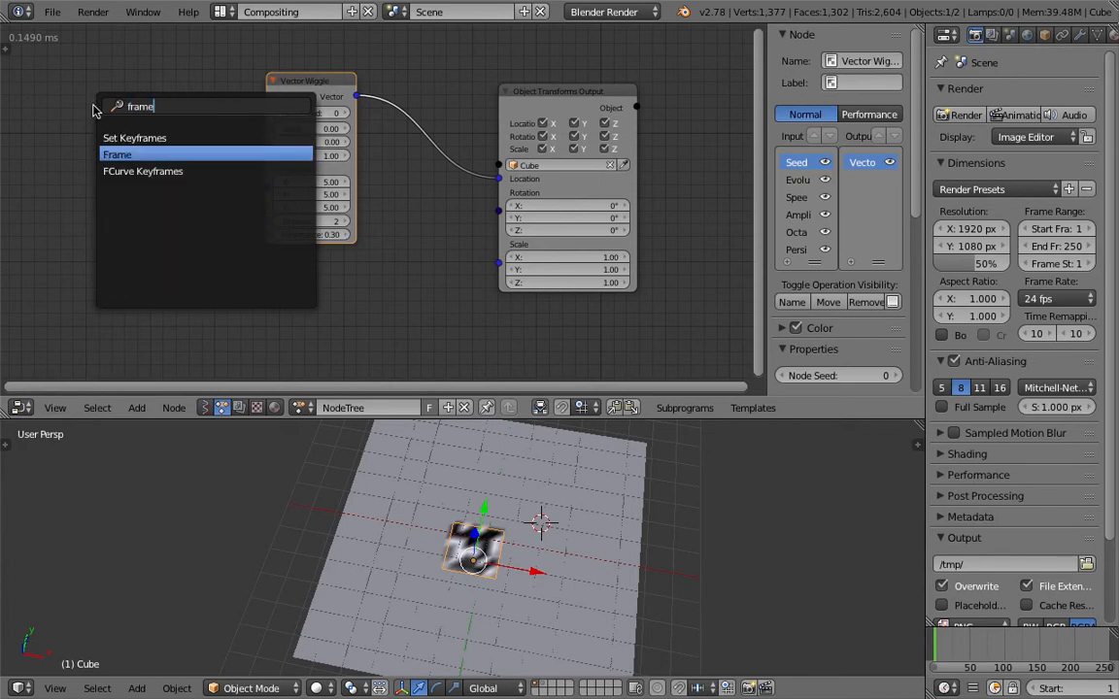
pyautogui.click(116, 154)
pyautogui.moveTo(184, 131); pyautogui.dragTo(266, 142)
pyautogui.hotkey('ctrl', 's')
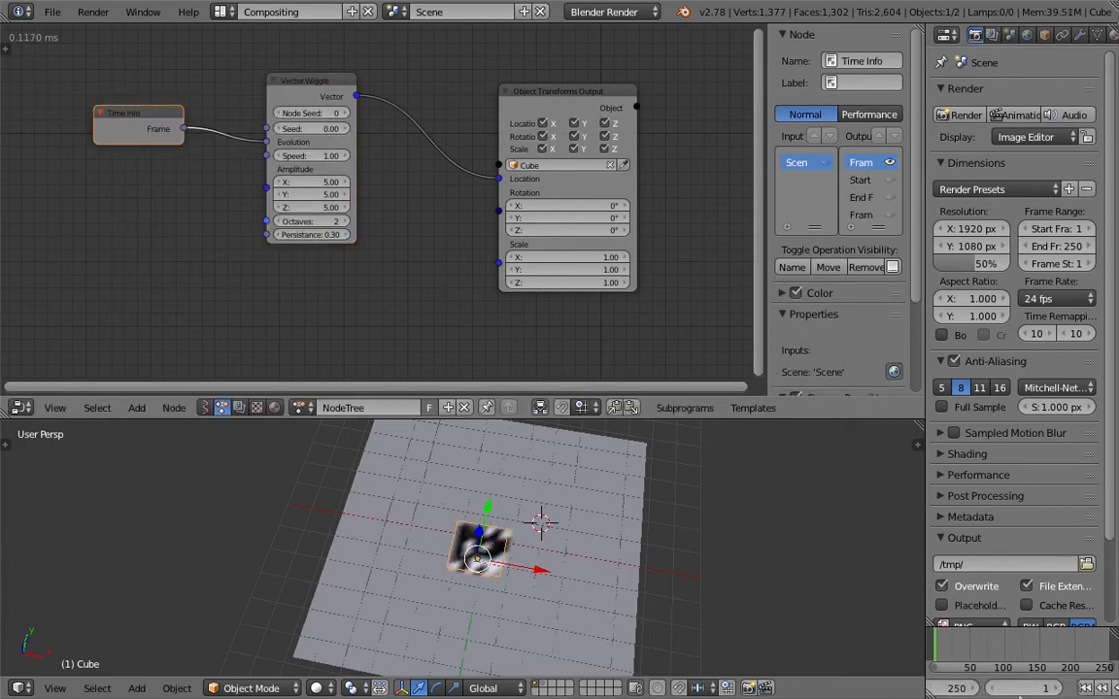
# Play the animation and examine from several angles how the wiggling cube paints the grid
pyautogui.click(1083, 688)
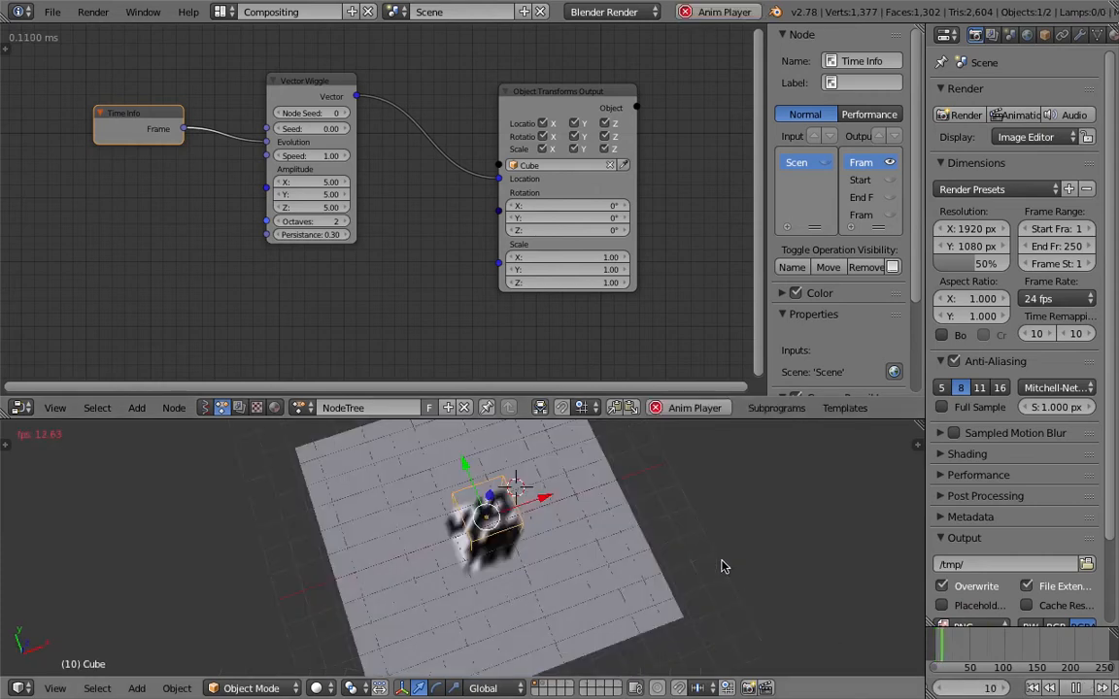
pyautogui.moveTo(539, 499); pyautogui.dragTo(499, 524, button='middle')
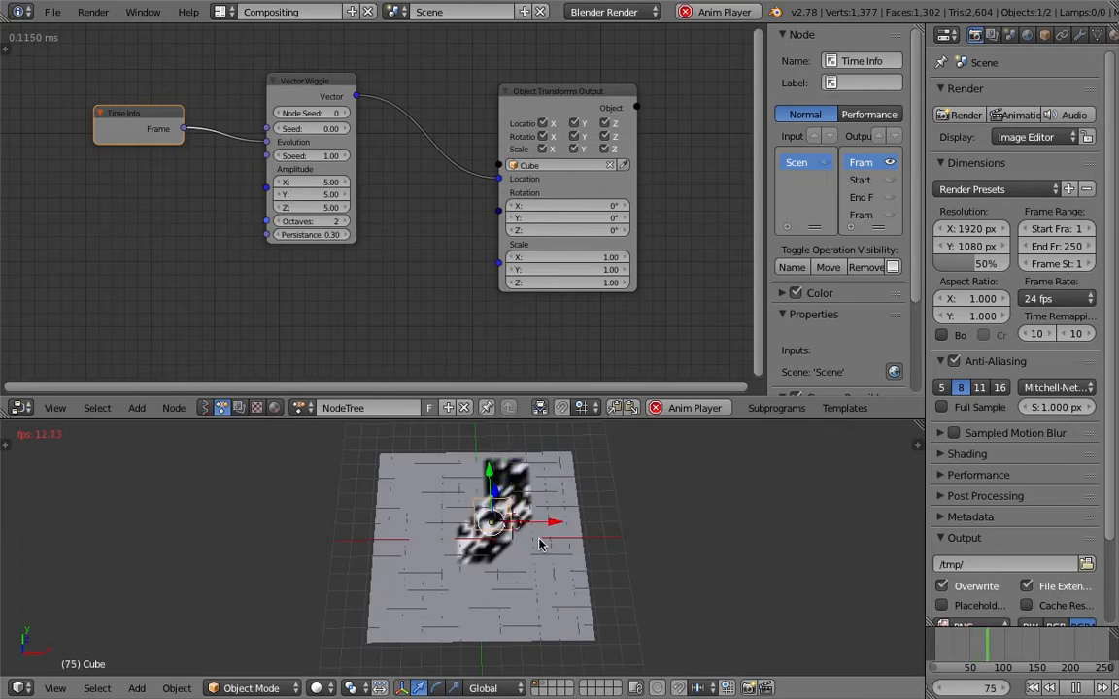
pyautogui.moveTo(536, 538); pyautogui.dragTo(592, 544, button='middle')
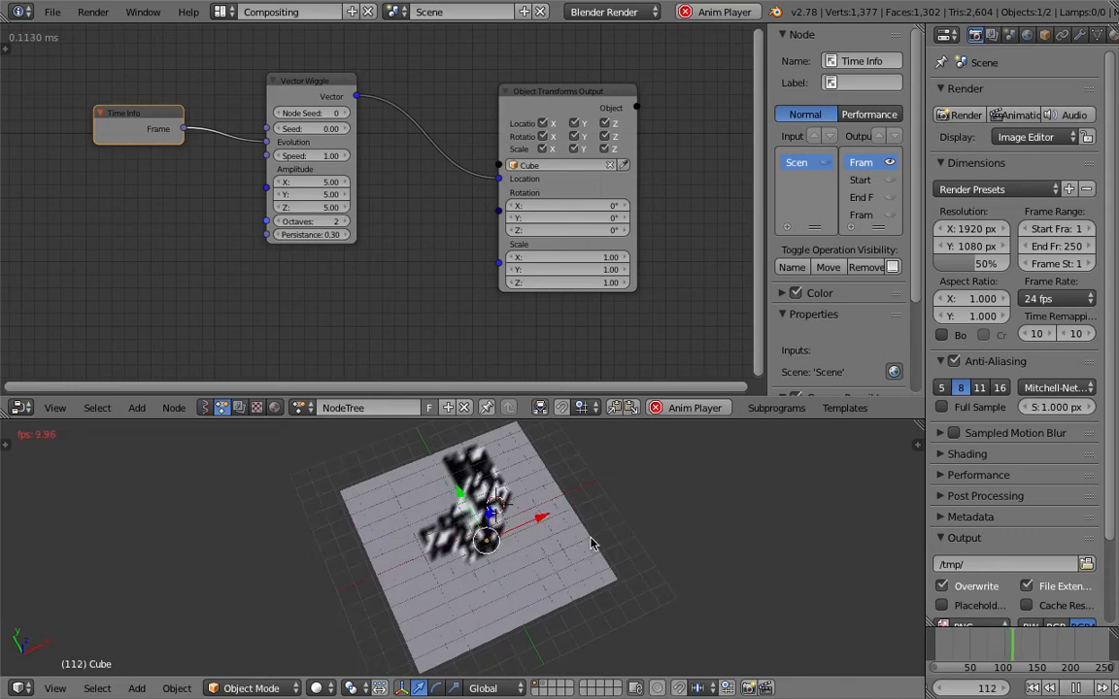
# Move the Vector Wiggle and Object Transforms Output nodes apart to make room between them
pyautogui.click(311, 80)
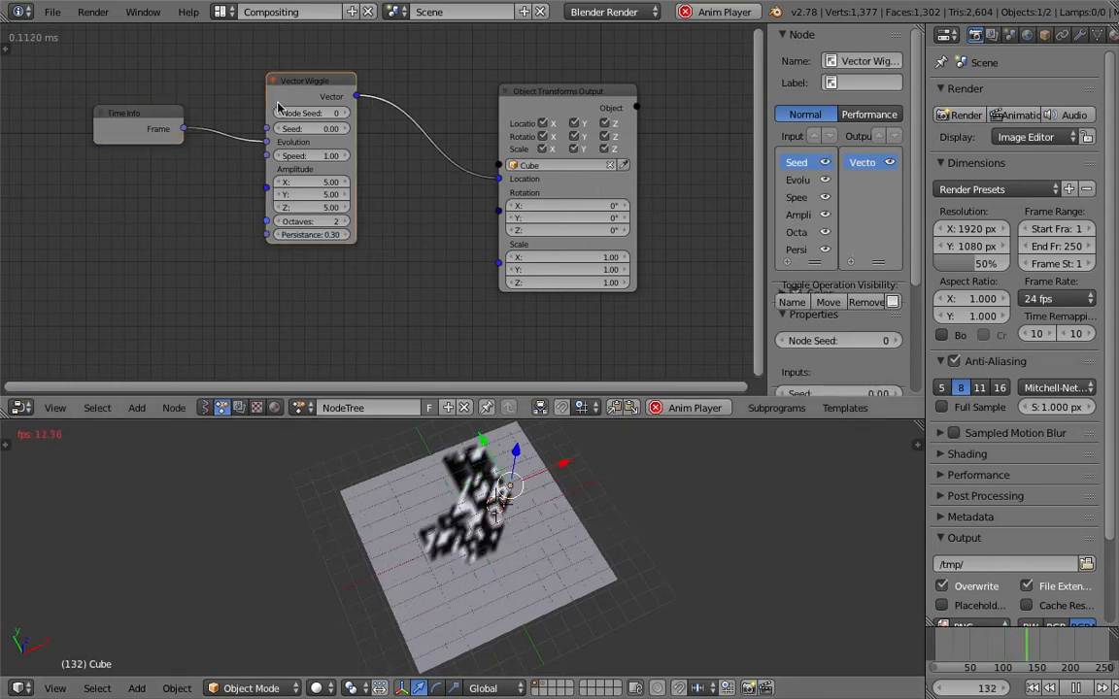
pyautogui.moveTo(311, 81); pyautogui.dragTo(256, 95)
pyautogui.moveTo(625, 97); pyautogui.dragTo(666, 99)
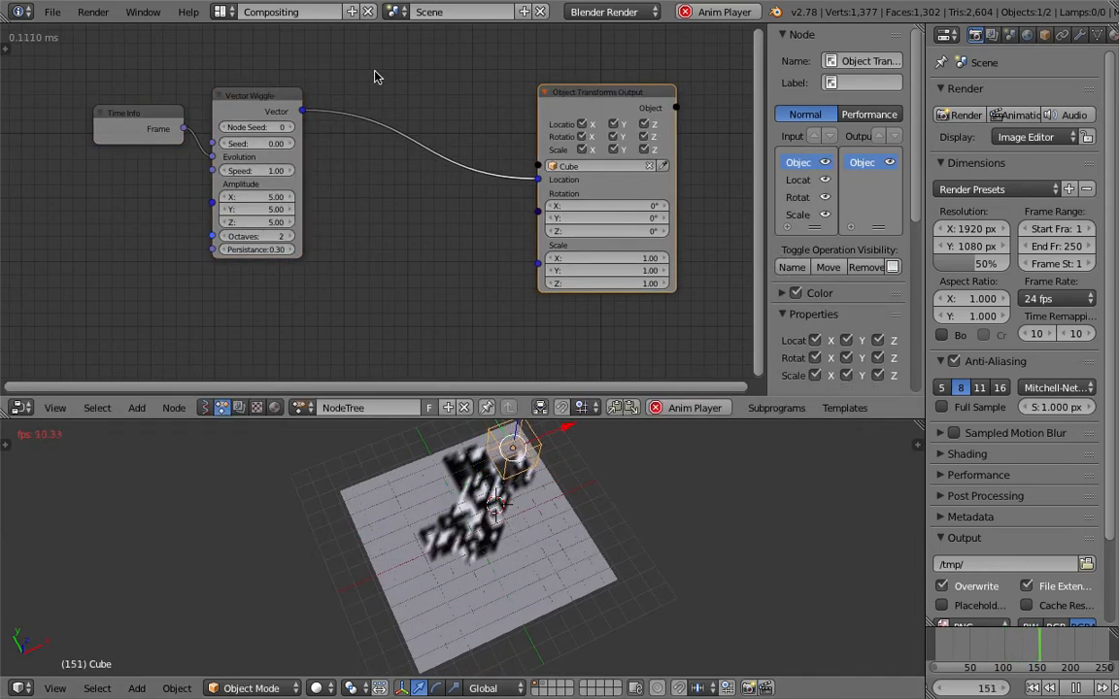
pyautogui.hotkey('ctrl', 'a')
pyautogui.write('vec')
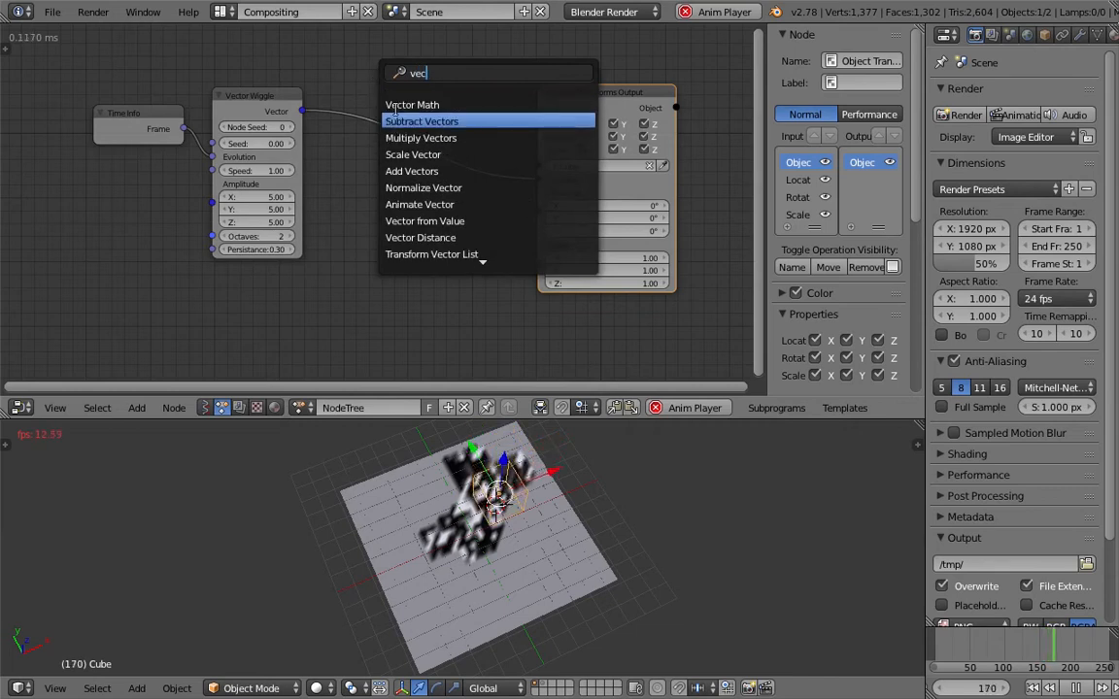
pyautogui.press('BackSpace')
pyautogui.press('BackSpace')
pyautogui.press('BackSpace')
pyautogui.write('sepa')
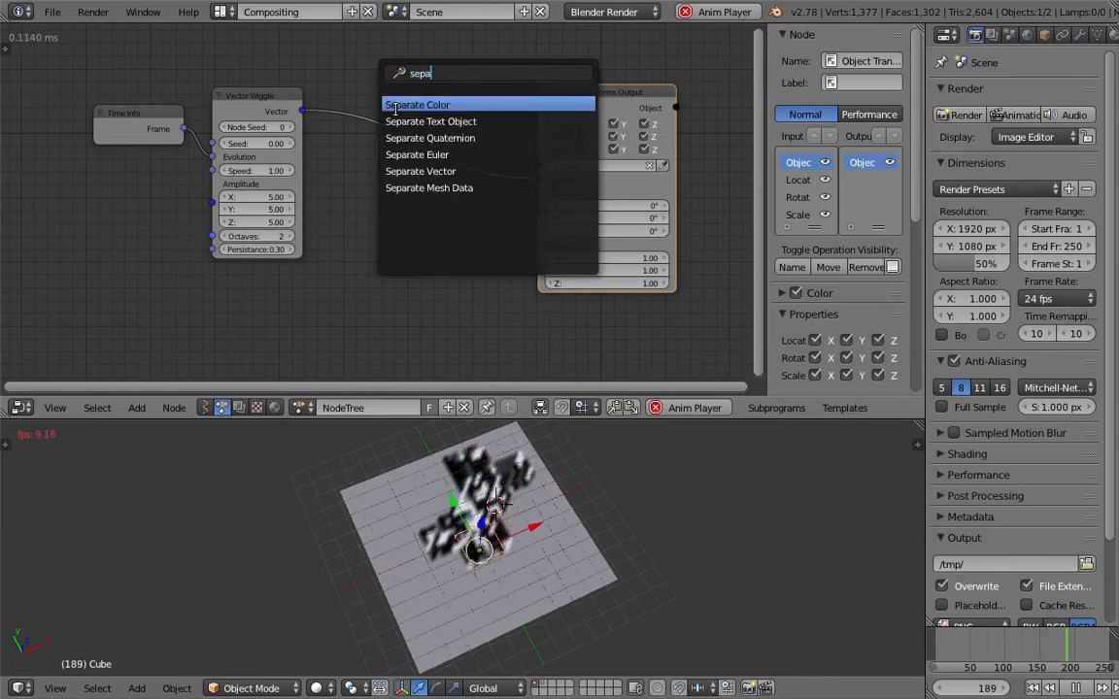
pyautogui.press('Down')
pyautogui.press('Down')
pyautogui.press('Down')
pyautogui.press('Down')
pyautogui.press('Down')
pyautogui.press('Return')
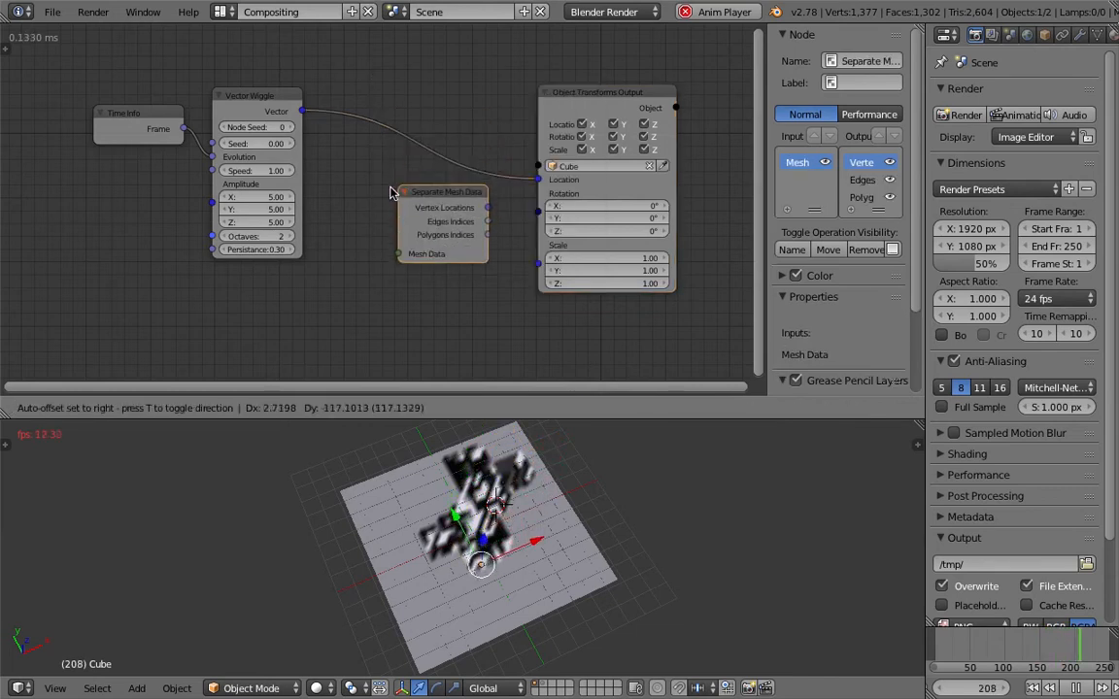
pyautogui.click(382, 192)
pyautogui.press('x')
# Add a Separate Vector node on the link between Vector Wiggle and the Location input, including a Combine Vector node
pyautogui.hotkey('shift', 'a')
pyautogui.click(381, 190)
pyautogui.press('BackSpace')
pyautogui.write('separate')
pyautogui.press('Down')
pyautogui.press('Down')
pyautogui.press('Down')
pyautogui.press('Down')
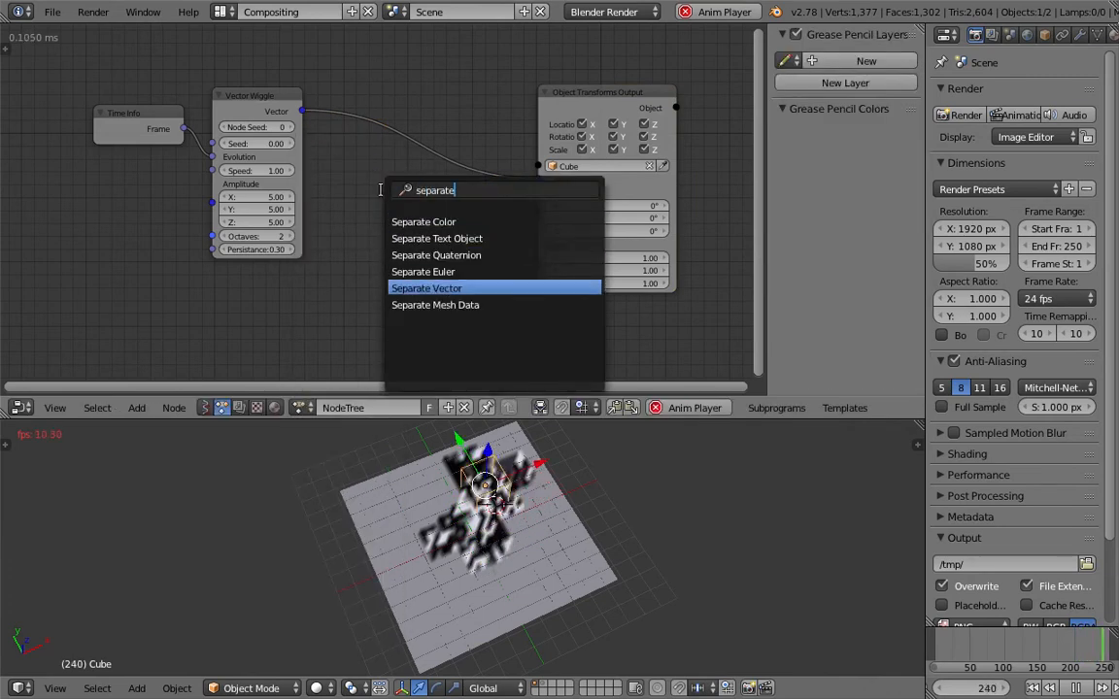
pyautogui.press('Return')
pyautogui.click(385, 124)
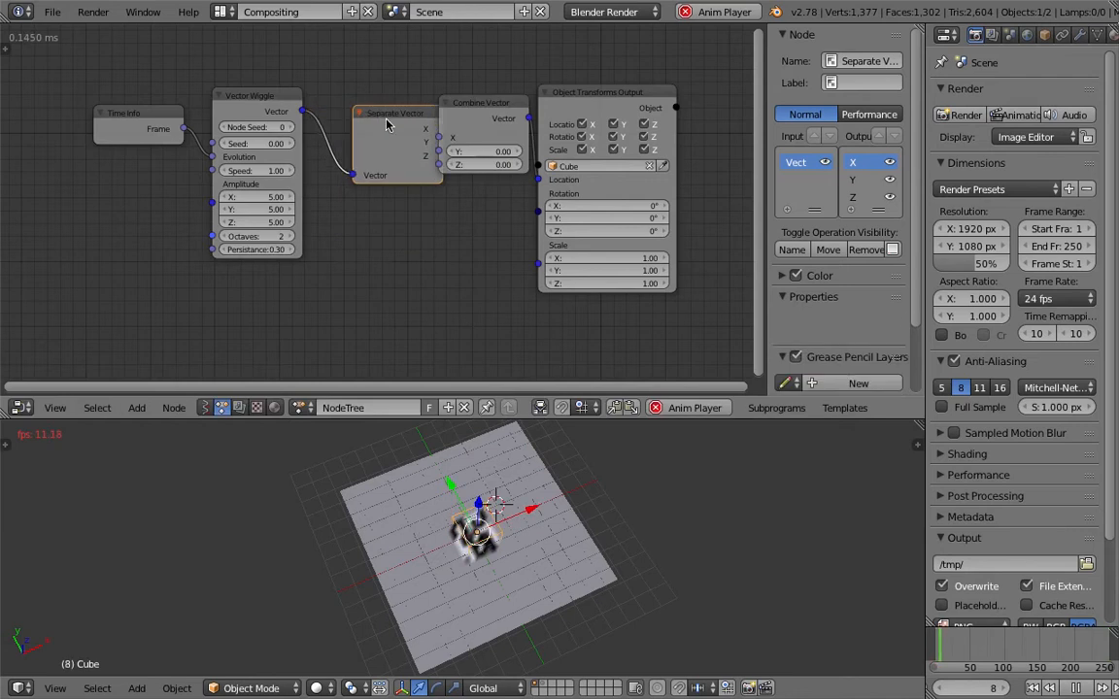
# Connect Separate Vector's Y output to Combine Vector's Y input, set the Vector Wiggle speed to 5.00 and save
pyautogui.moveTo(406, 116); pyautogui.dragTo(440, 152)
pyautogui.moveTo(564, 588); pyautogui.dragTo(513, 555, button='middle')
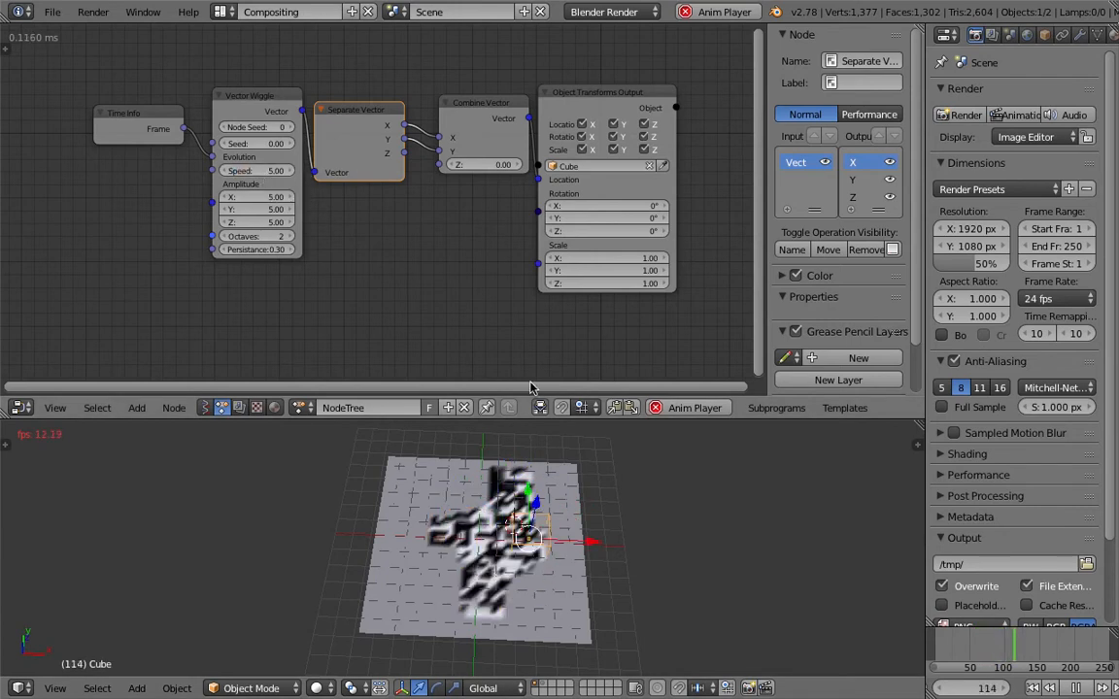
pyautogui.hotkey('ctrl', 's')
pyautogui.click(580, 545)
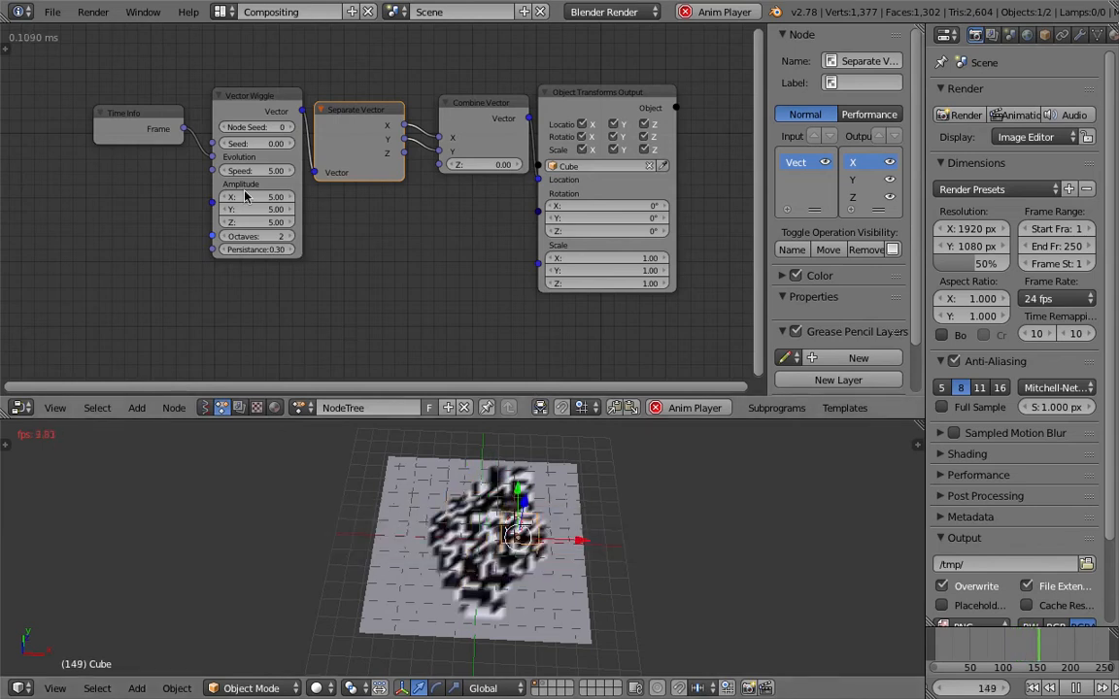
# Move the Object Transforms Output node farther from the Combine Vector node and save the file
pyautogui.moveTo(585, 104); pyautogui.dragTo(610, 95)
pyautogui.hotkey('ctrl', 's')
pyautogui.click(583, 89)
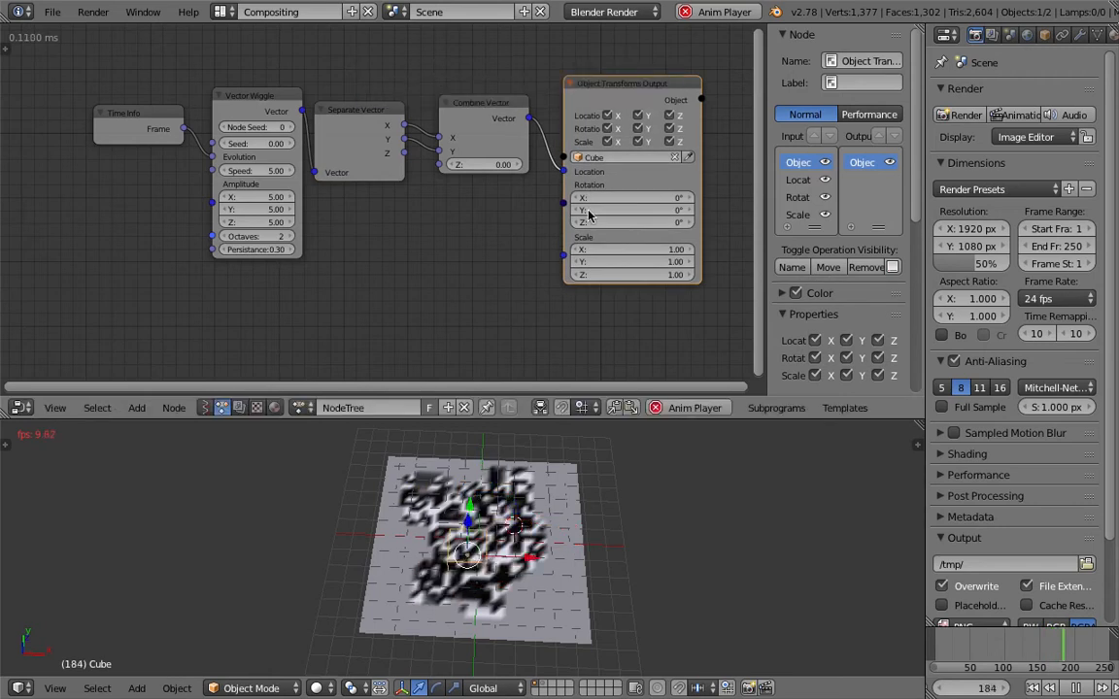
# Add an Euler Wiggle node below the Combine Vector node
pyautogui.hotkey('shift', 'a')
pyautogui.click(410, 213)
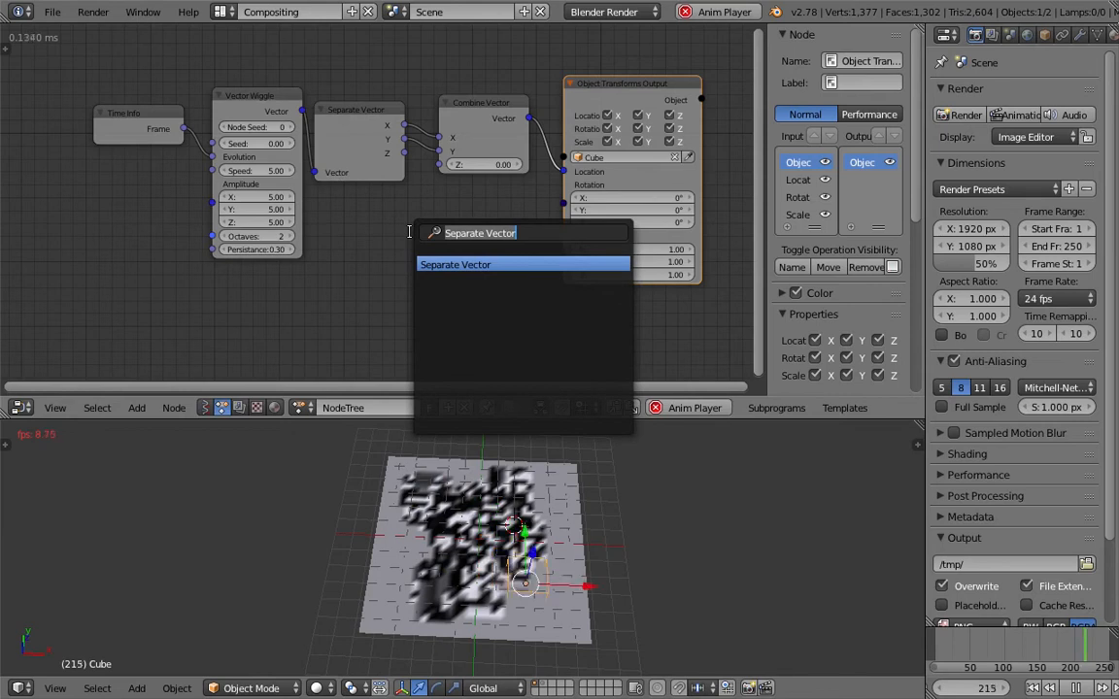
pyautogui.write('wiggle')
pyautogui.press('Down')
pyautogui.press('Return')
pyautogui.click(410, 236)
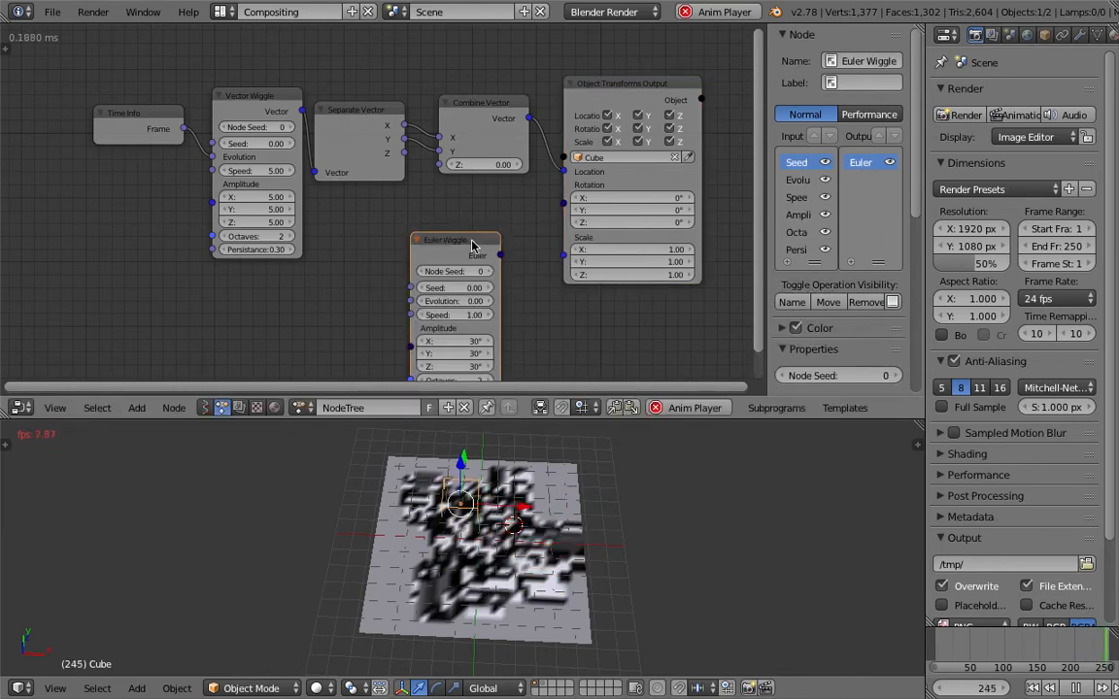
# Connect Euler Wiggle to the Rotation input and Time Info's Frame to its Evolution, with seed 0.84 and speed 2.35
pyautogui.moveTo(501, 257); pyautogui.dragTo(537, 206)
pyautogui.moveTo(183, 128); pyautogui.dragTo(411, 301)
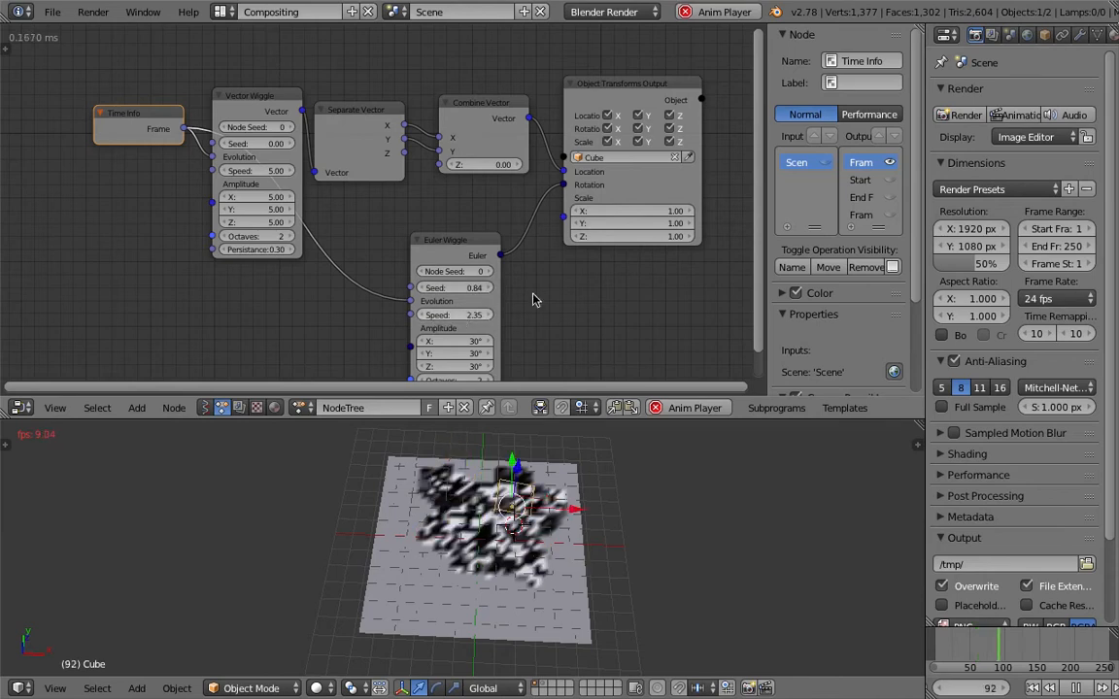
pyautogui.scroll(-2, 532, 299)
pyautogui.moveTo(572, 163); pyautogui.dragTo(641, 171)
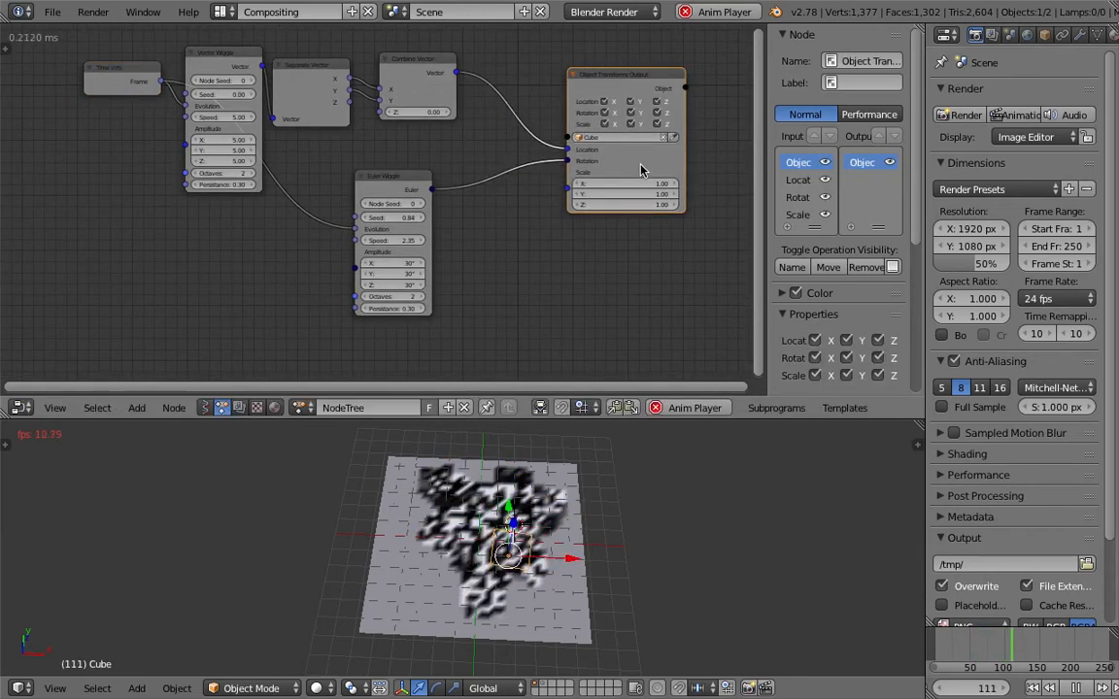
# Add a second Vector Wiggle node below the existing one
pyautogui.hotkey('shift', 'a')
pyautogui.click(512, 225)
pyautogui.write('random')
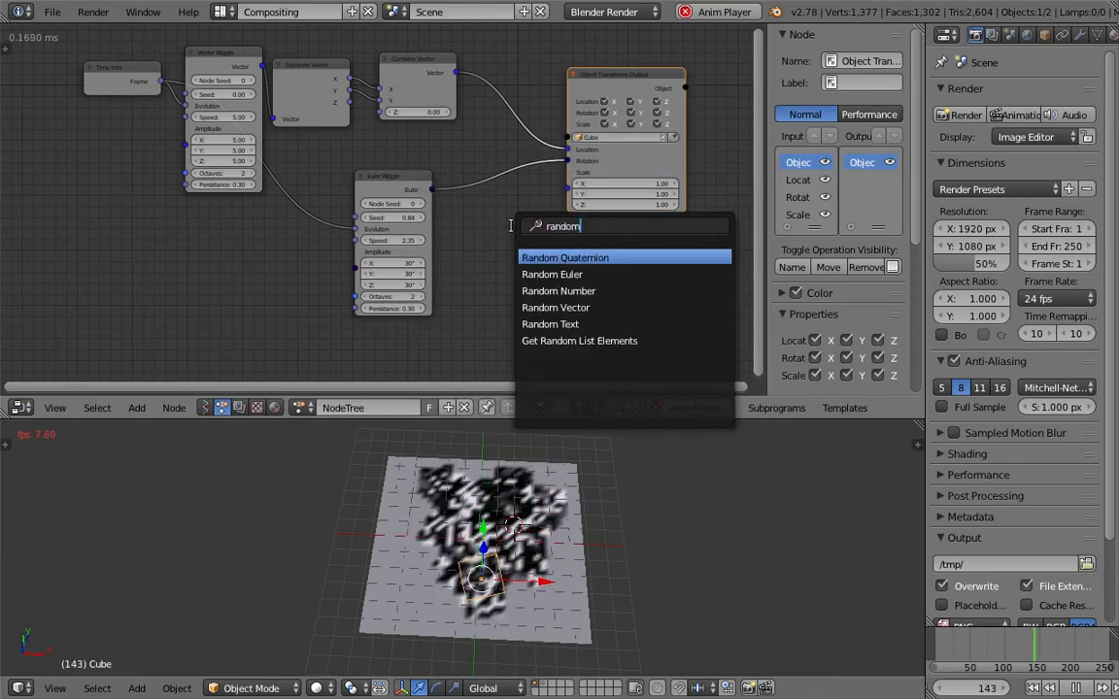
pyautogui.write(' w')
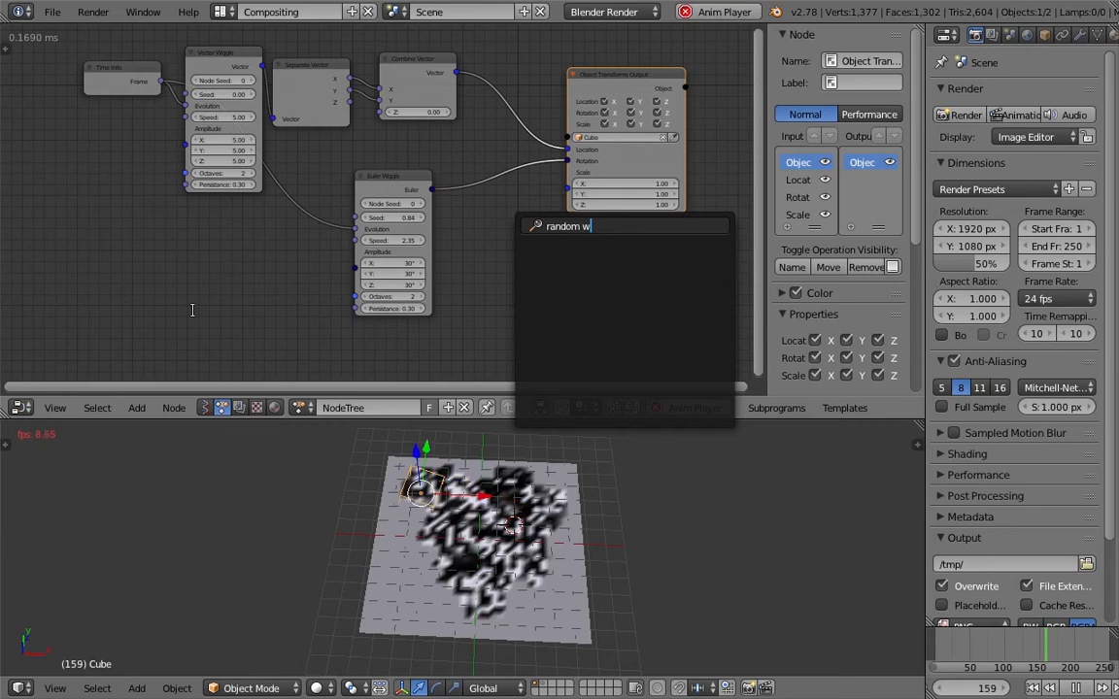
pyautogui.press('Return')
pyautogui.click(180, 152)
# Connect Time Info's Frame to the new Vector Wiggle's Evolution and its Vector output to the Object Transforms Output's Scale input
pyautogui.moveTo(118, 74); pyautogui.dragTo(175, 221)
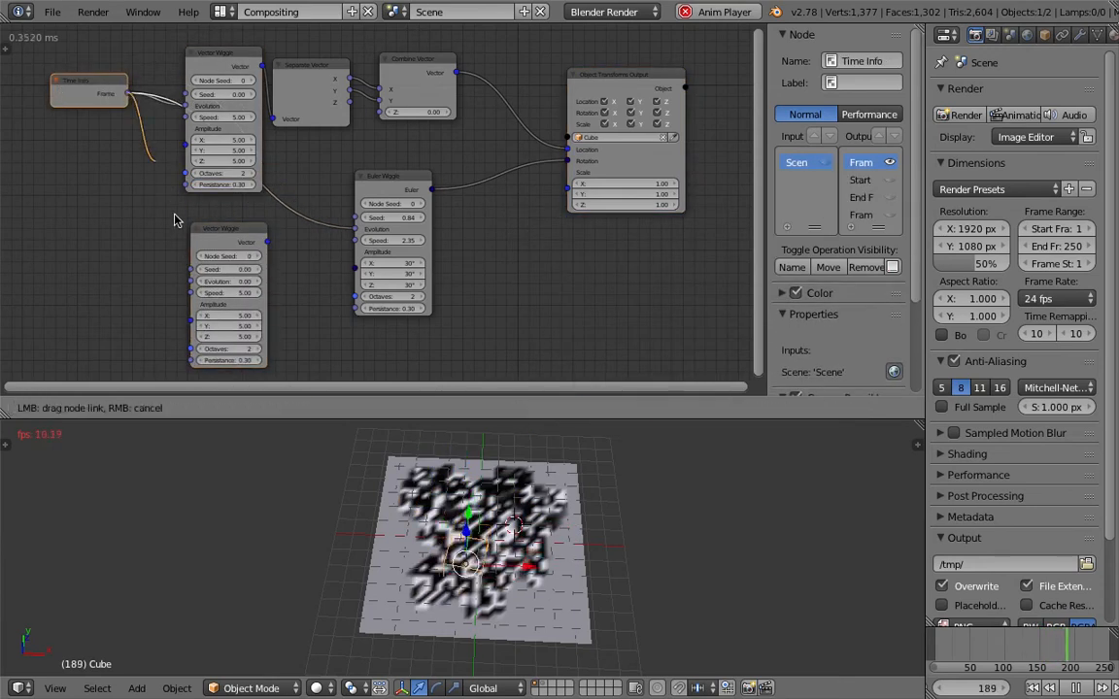
pyautogui.moveTo(196, 283); pyautogui.dragTo(194, 281)
pyautogui.moveTo(265, 241); pyautogui.dragTo(570, 172)
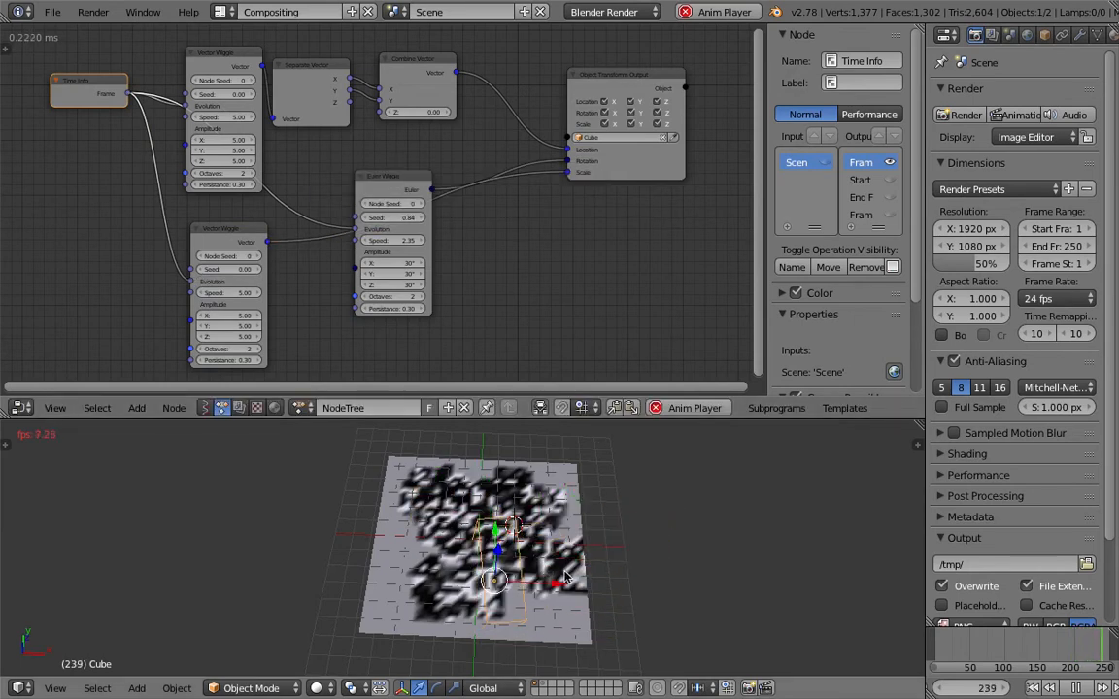
# Review the playing paint animation from several angles and save the file
pyautogui.moveTo(582, 580); pyautogui.dragTo(566, 558, button='middle')
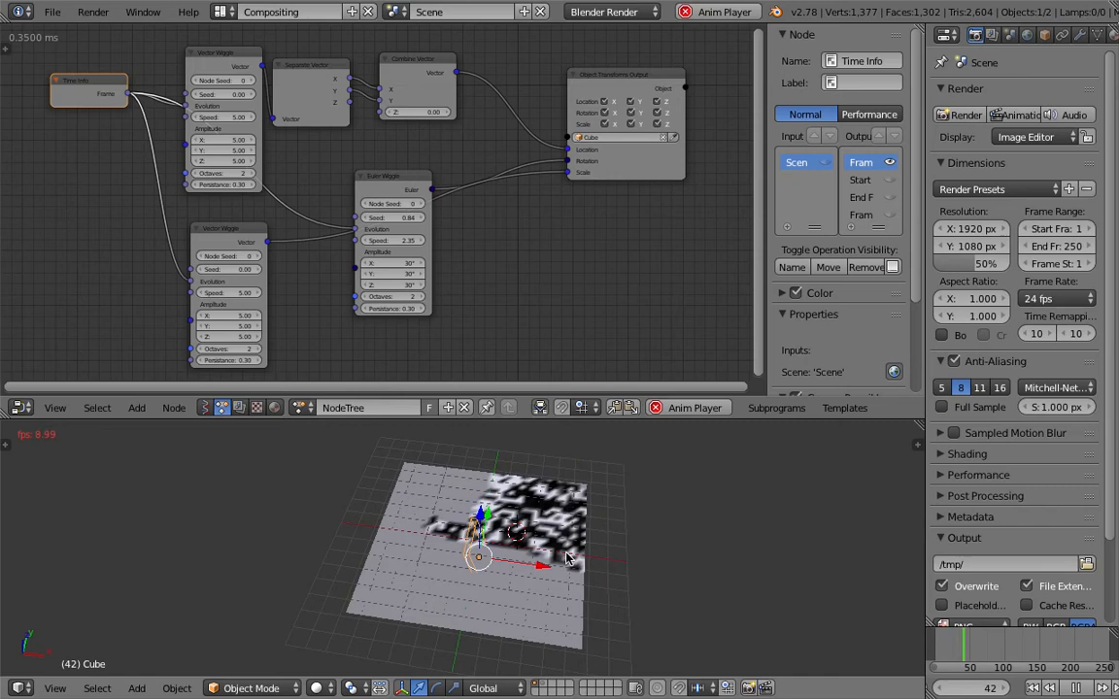
pyautogui.moveTo(568, 559); pyautogui.dragTo(594, 561, button='middle')
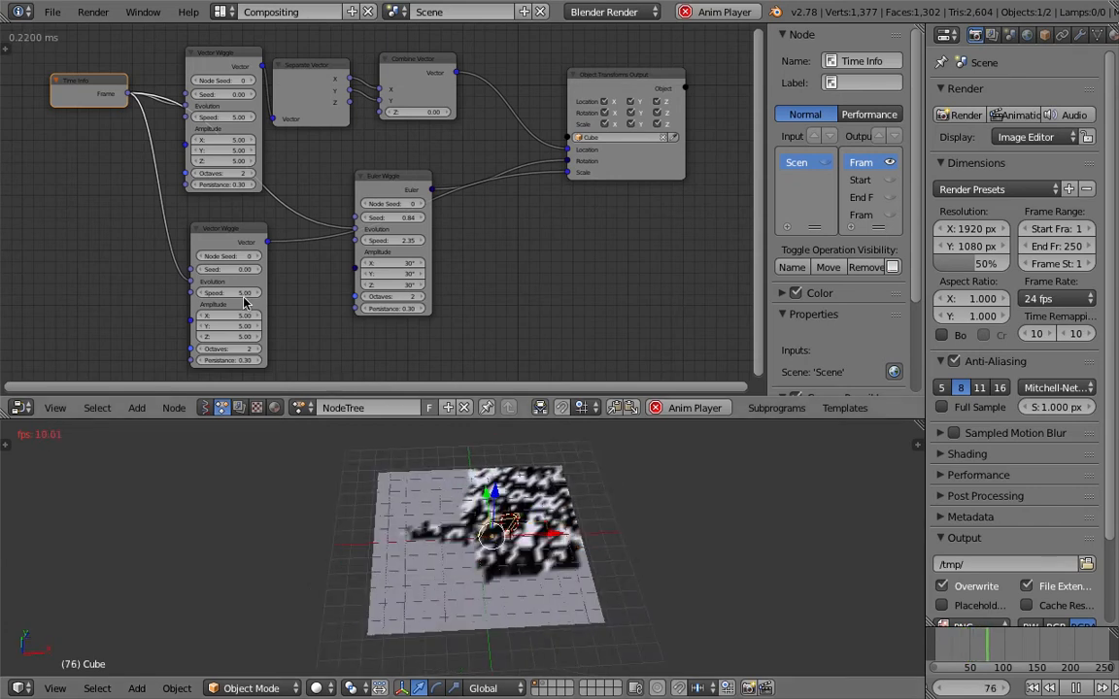
pyautogui.hotkey('ctrl', 's')
pyautogui.click(299, 323)
pyautogui.moveTo(573, 529); pyautogui.dragTo(521, 557, button='middle')
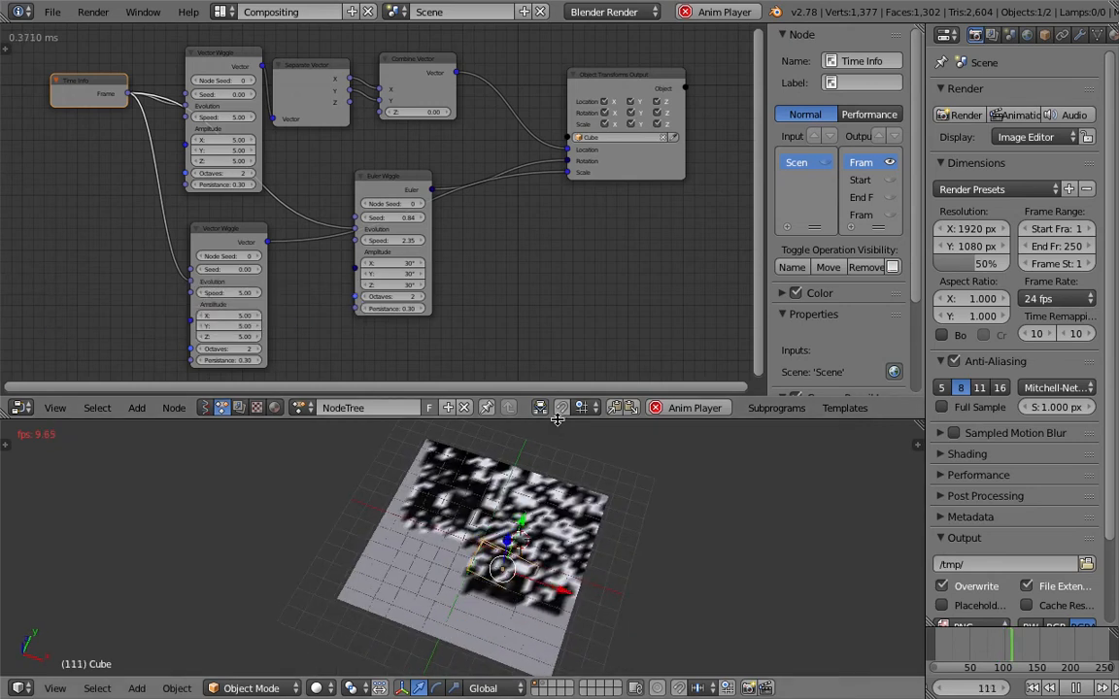
# Enlarge the 3D viewport upward over the node editor and stop the animation playback
pyautogui.moveTo(556, 417); pyautogui.dragTo(555, 288)
pyautogui.scroll(3, 543, 398)
pyautogui.moveTo(523, 386); pyautogui.dragTo(585, 452, button='middle')
pyautogui.hotkey('alt', 'a')
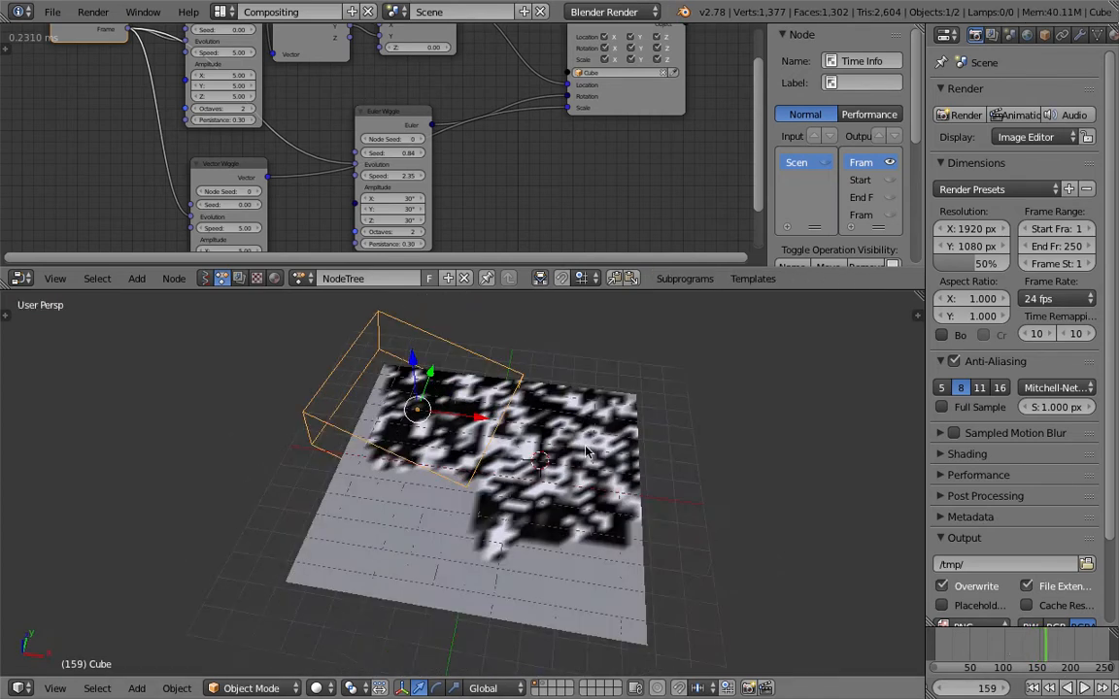
# Save the project under the incremented file name ANSV_DP_TEXTURE_002.blend
pyautogui.click(52, 13)
pyautogui.click(102, 158)
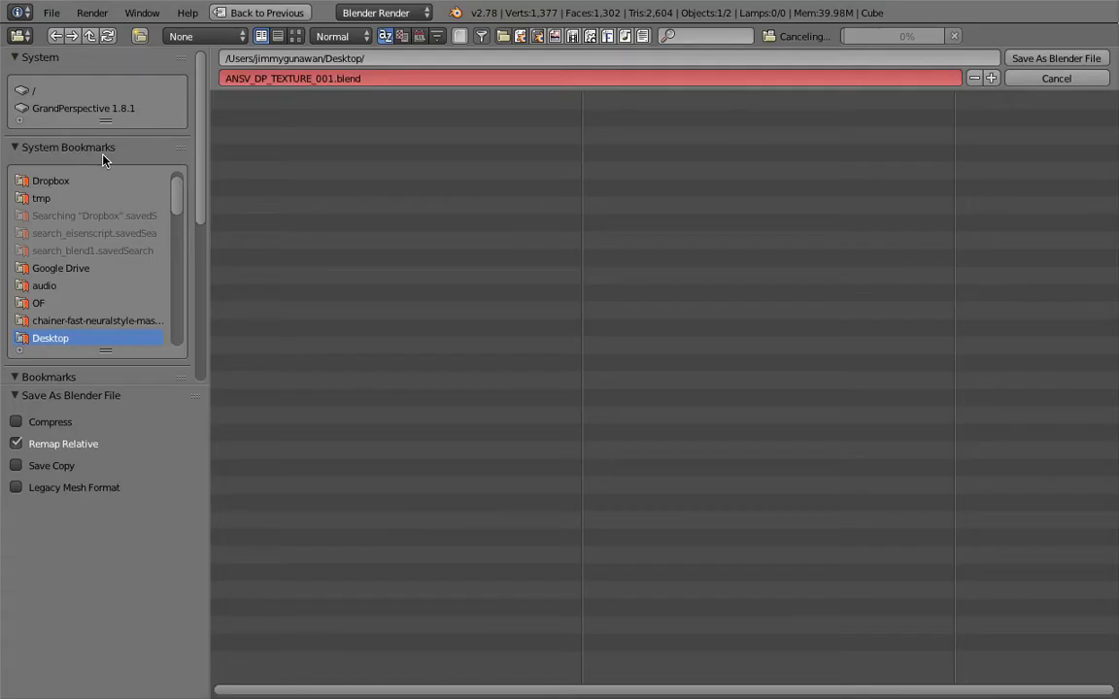
pyautogui.click(993, 79)
pyautogui.click(1020, 60)
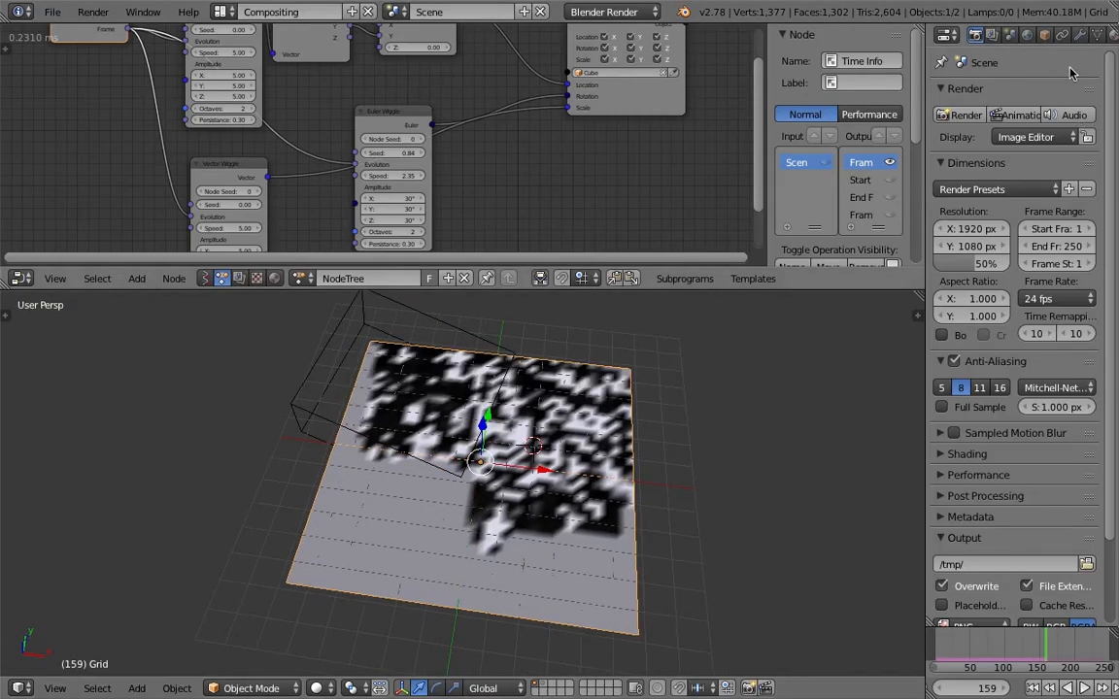
# Give the grid a material with Vertex Color Paint and Vertex Color Light enabled
pyautogui.click(1063, 34)
pyautogui.click(1022, 156)
pyautogui.scroll(-10, 1044, 514)
pyautogui.click(1026, 464)
pyautogui.click(1026, 484)
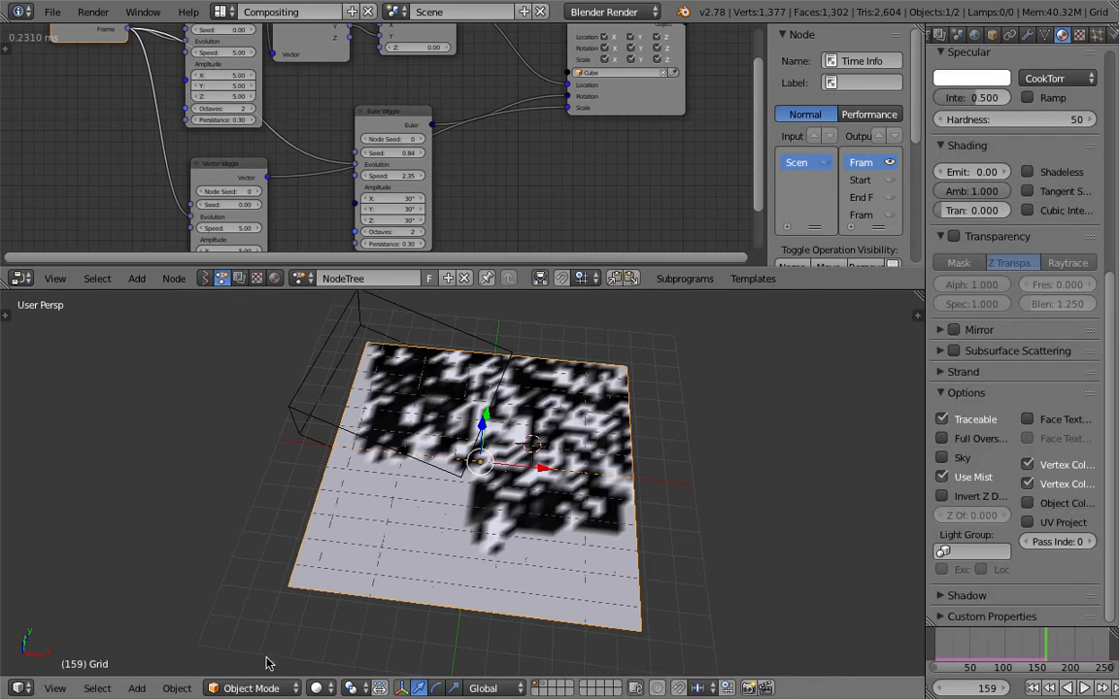
# Check the grid in rendered viewport shading, and return to solid shading
pyautogui.click(318, 687)
pyautogui.click(337, 573)
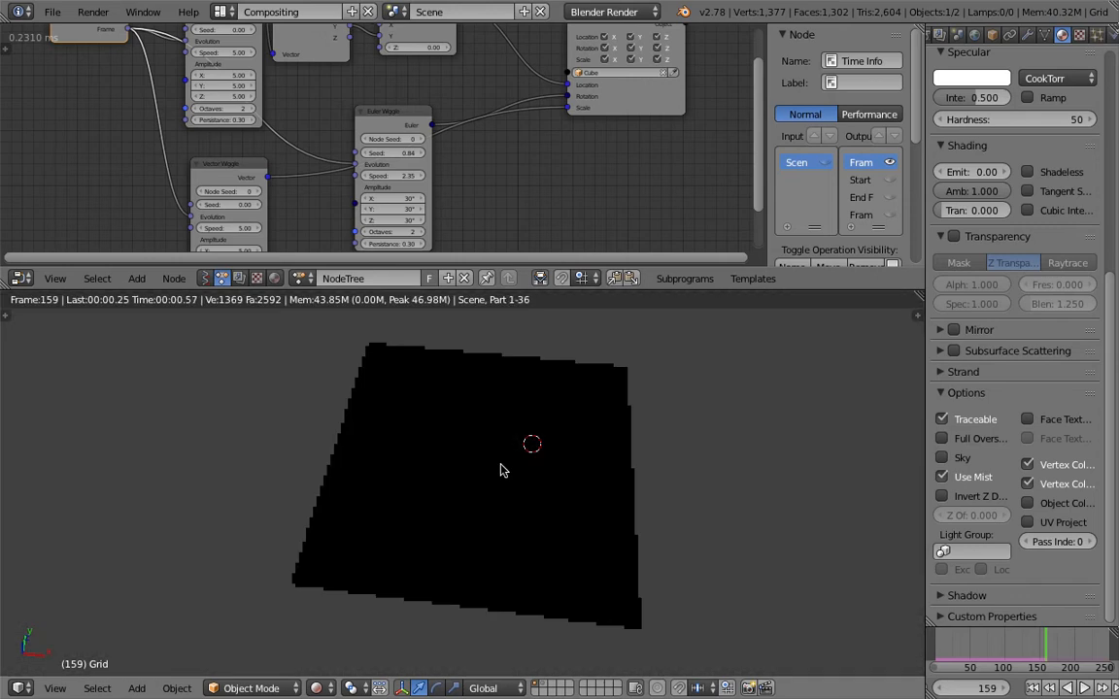
pyautogui.click(318, 688)
pyautogui.click(342, 629)
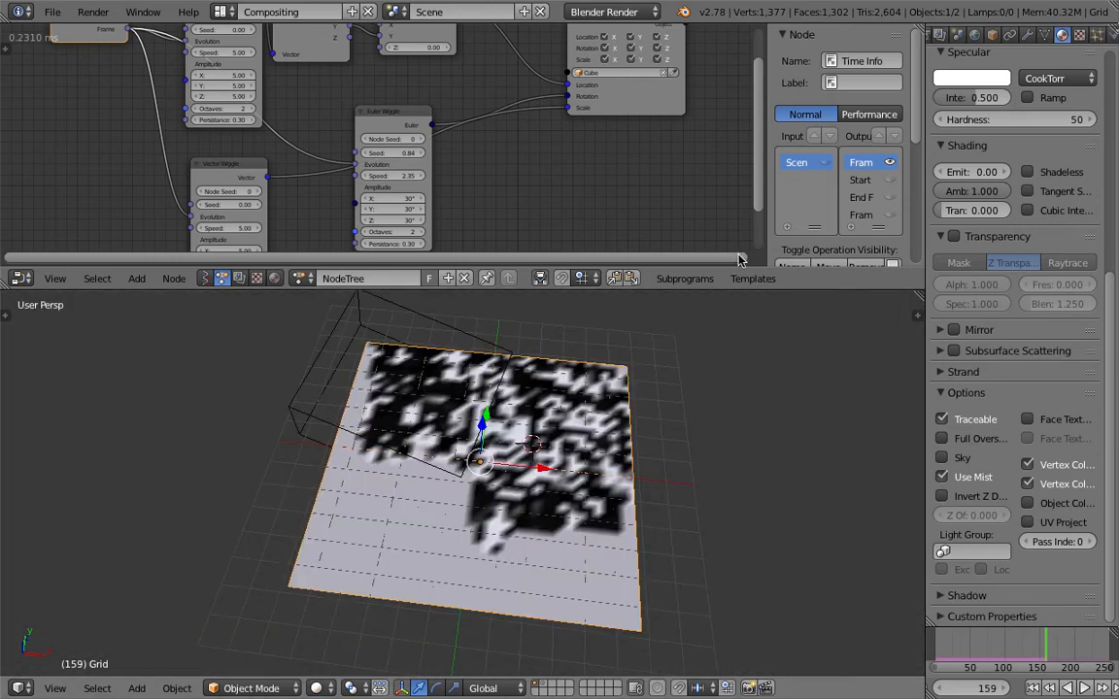
# Examine the world's lighting settings and the grid material's vertex color options
pyautogui.click(975, 34)
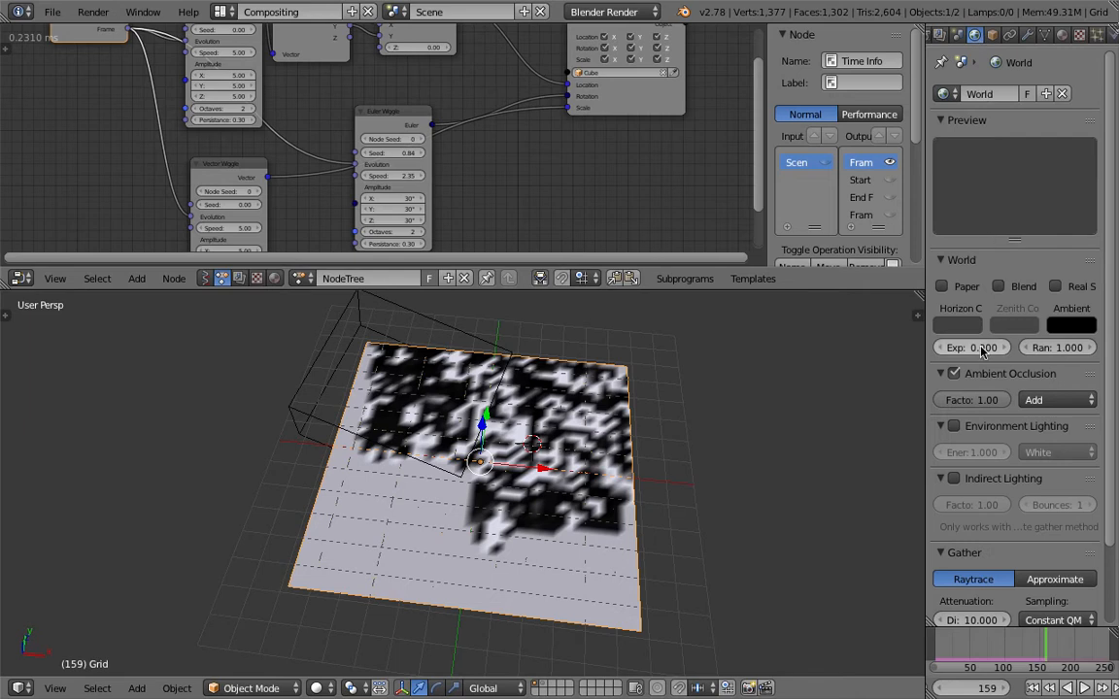
pyautogui.moveTo(757, 396); pyautogui.dragTo(748, 382, button='middle')
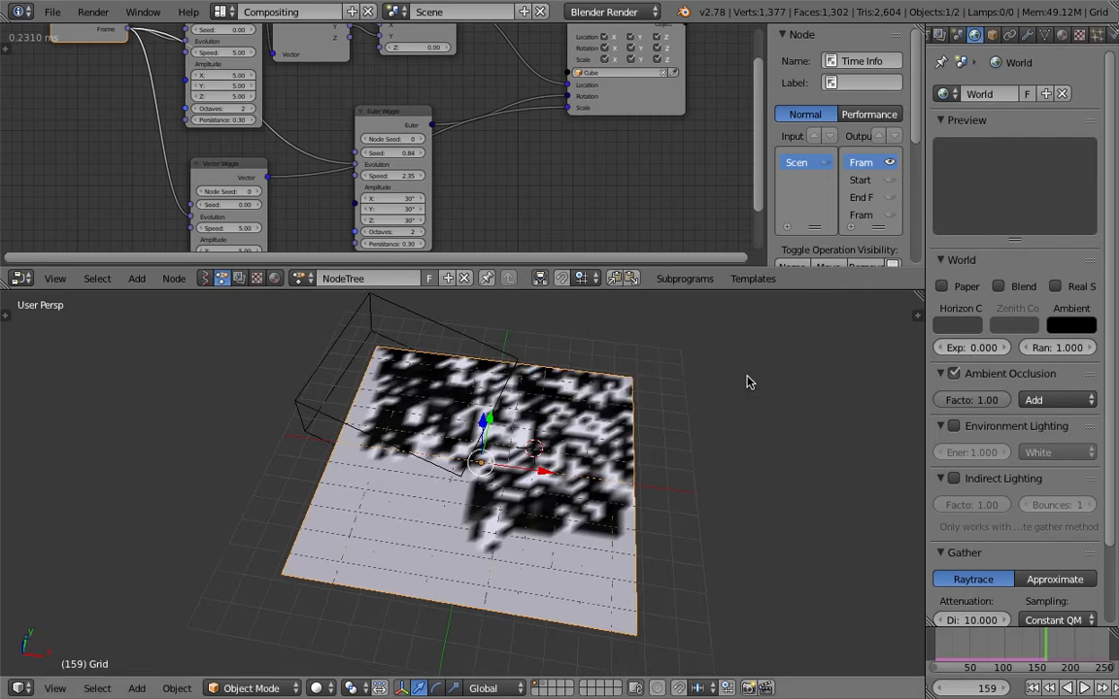
pyautogui.keyDown('shift'); pyautogui.moveTo(633, 392); pyautogui.dragTo(629, 371, button='middle'); pyautogui.keyUp('shift')
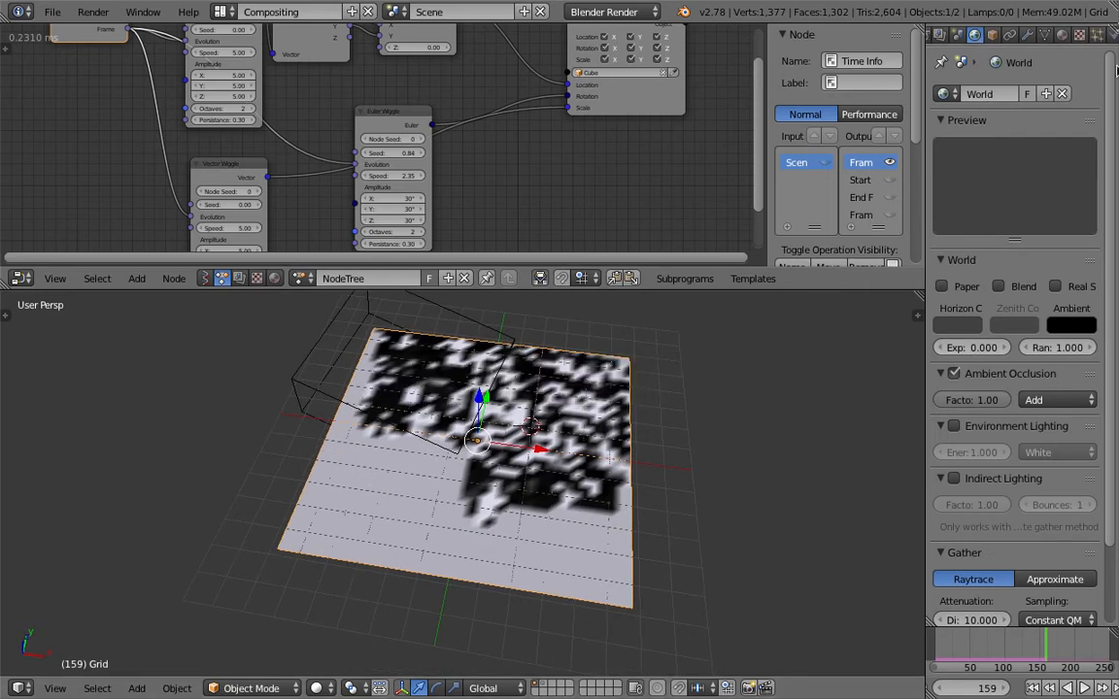
pyautogui.click(1061, 36)
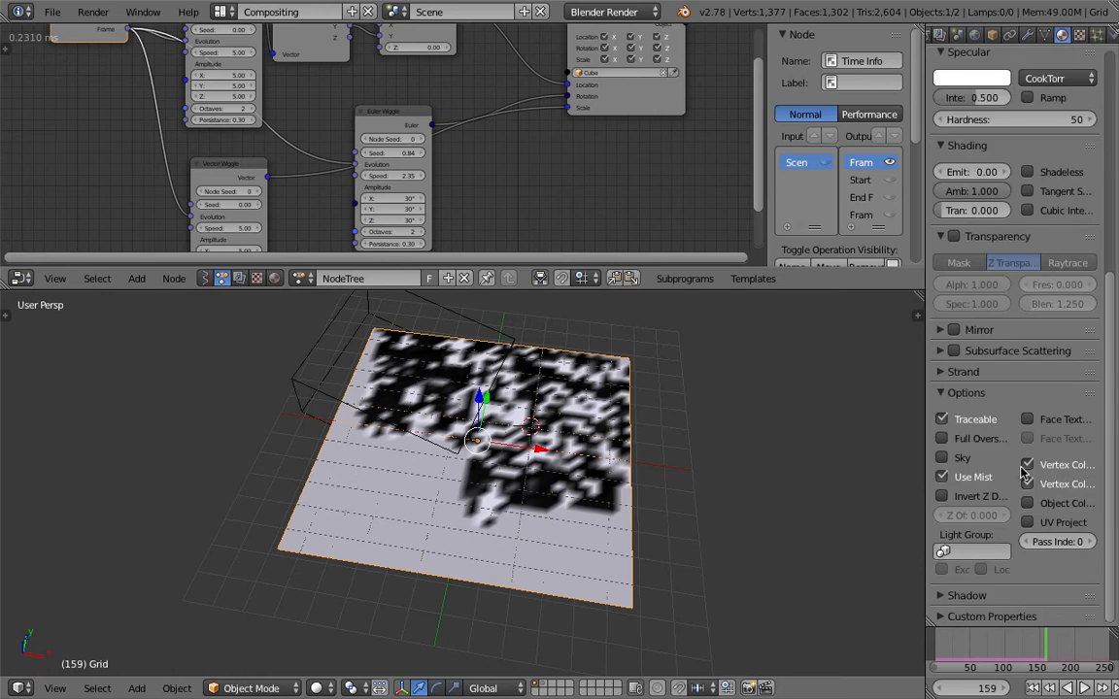
# Widen the properties editor and add the dp_paintmap layer in the grid canvas's Dynamic Paint output
pyautogui.moveTo(923, 411); pyautogui.dragTo(807, 406)
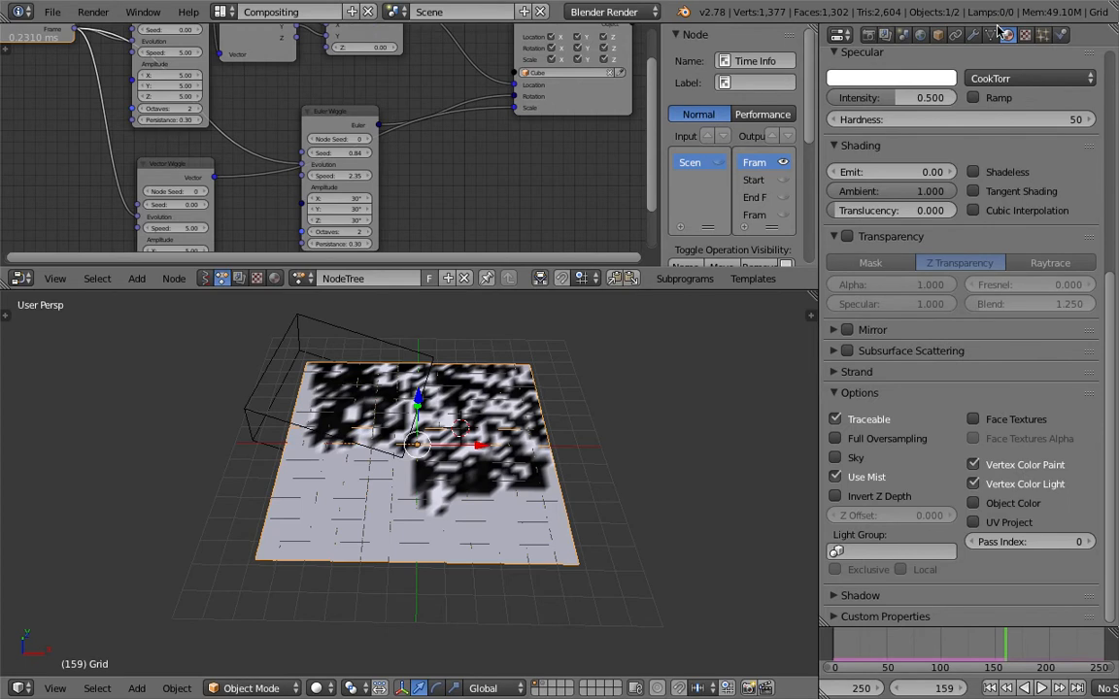
pyautogui.click(1062, 35)
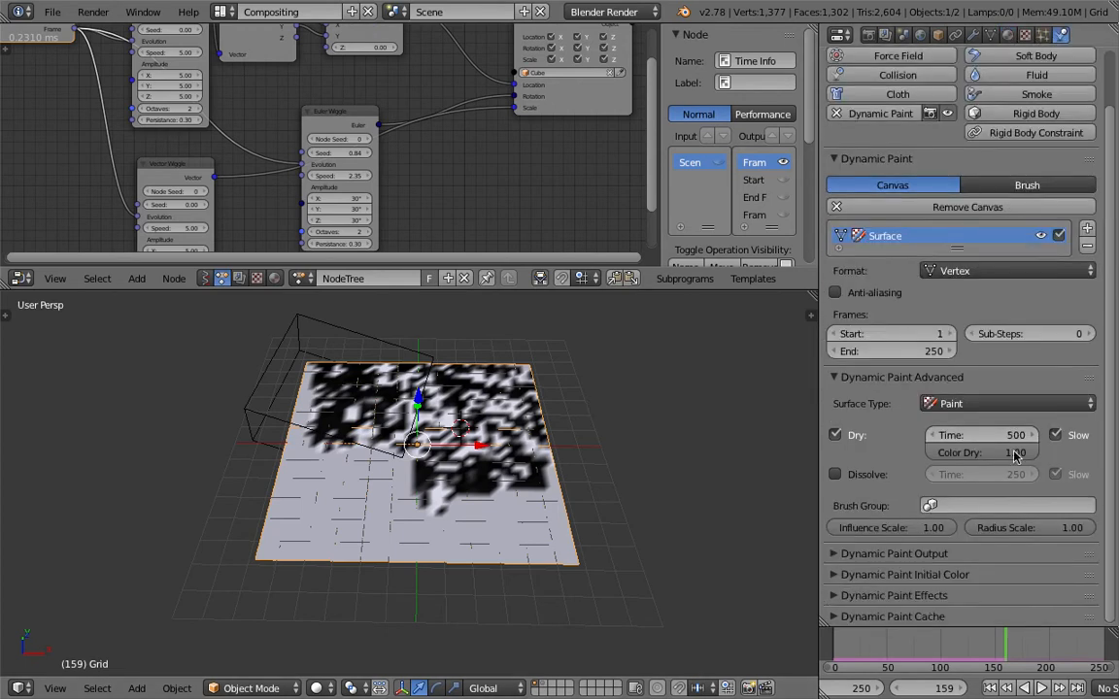
pyautogui.click(903, 575)
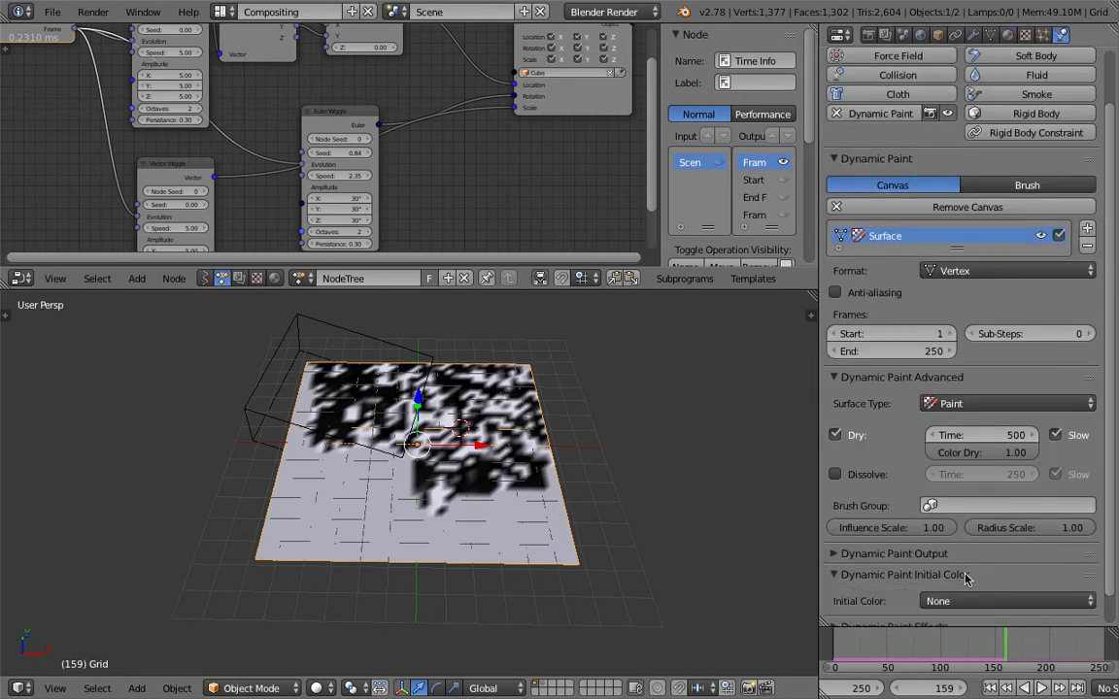
pyautogui.click(951, 554)
pyautogui.scroll(-3, 947, 563)
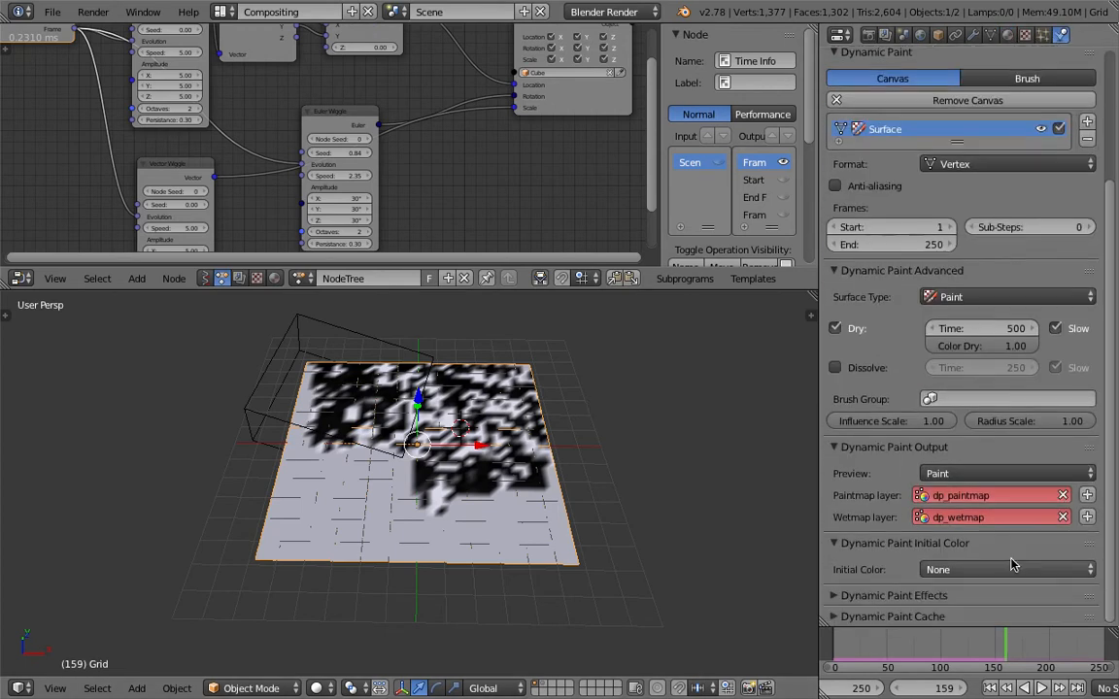
pyautogui.click(1088, 496)
# Play the animation from frame 1 to frame 26 and save the file
pyautogui.moveTo(612, 429); pyautogui.dragTo(385, 474, button='middle')
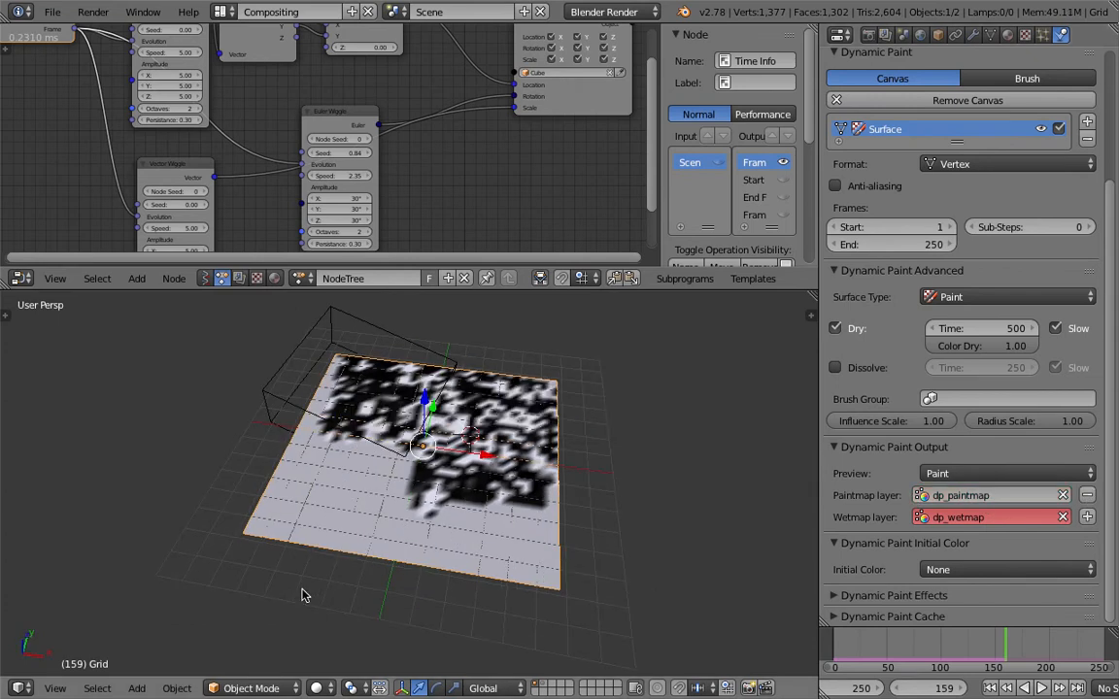
pyautogui.click(989, 687)
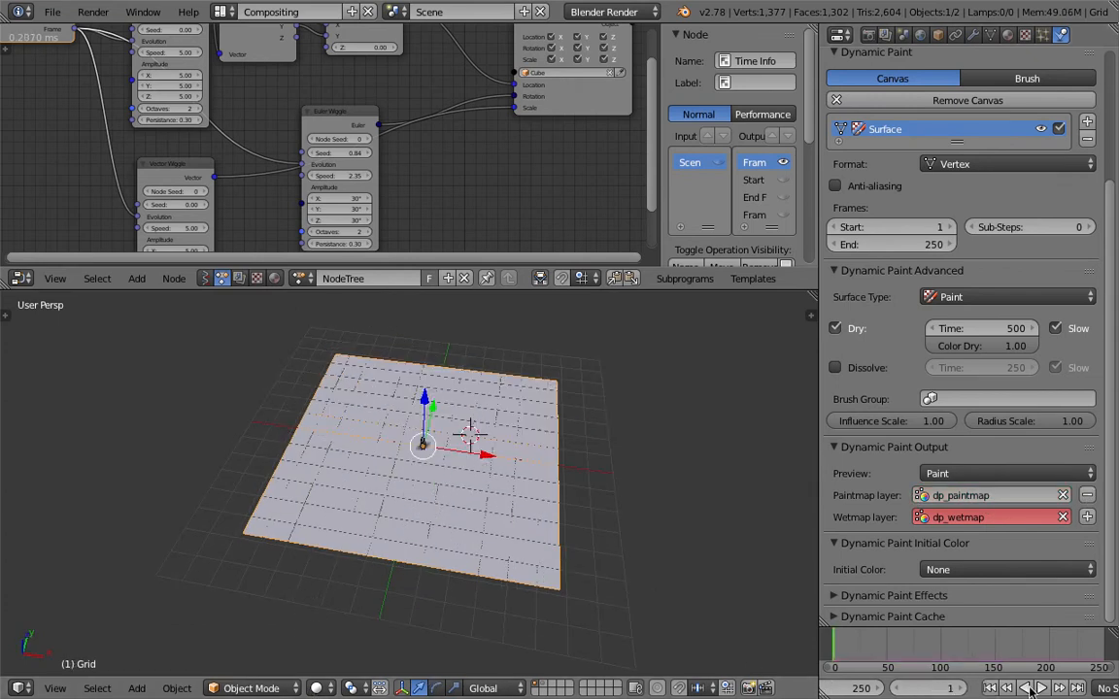
pyautogui.click(1041, 688)
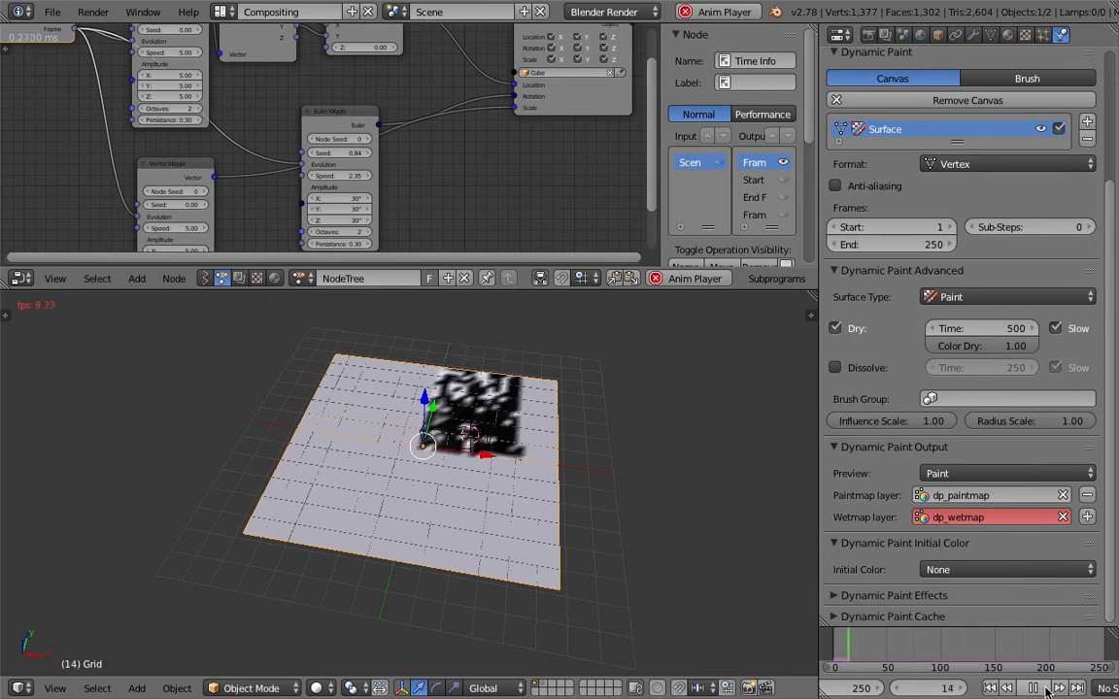
pyautogui.click(1044, 689)
pyautogui.hotkey('ctrl', 's')
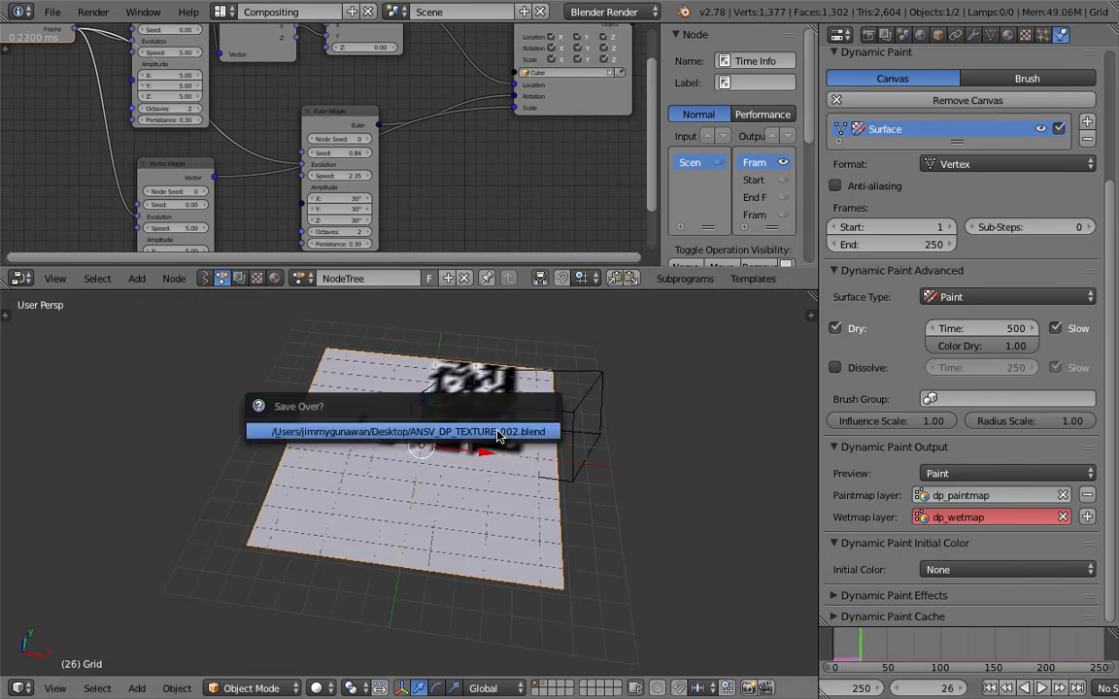
# Inspect the painted vertex colors on the grid from another angle in rendered shading, and restore solid shading
pyautogui.click(317, 687)
pyautogui.click(366, 573)
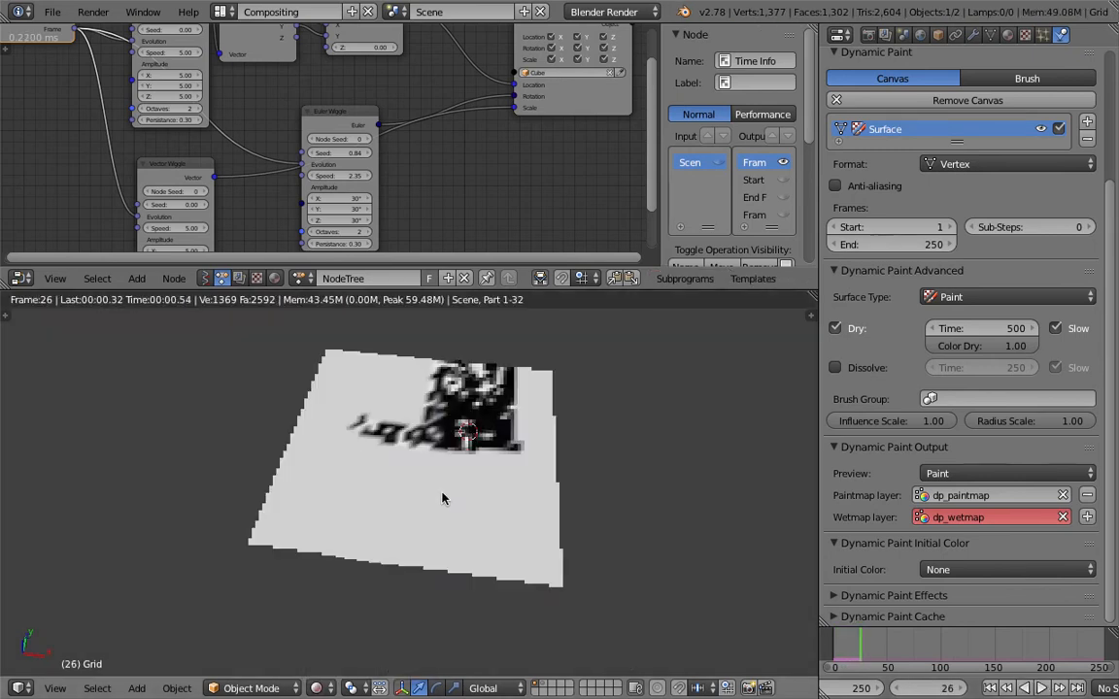
pyautogui.moveTo(400, 507); pyautogui.dragTo(674, 547, button='middle')
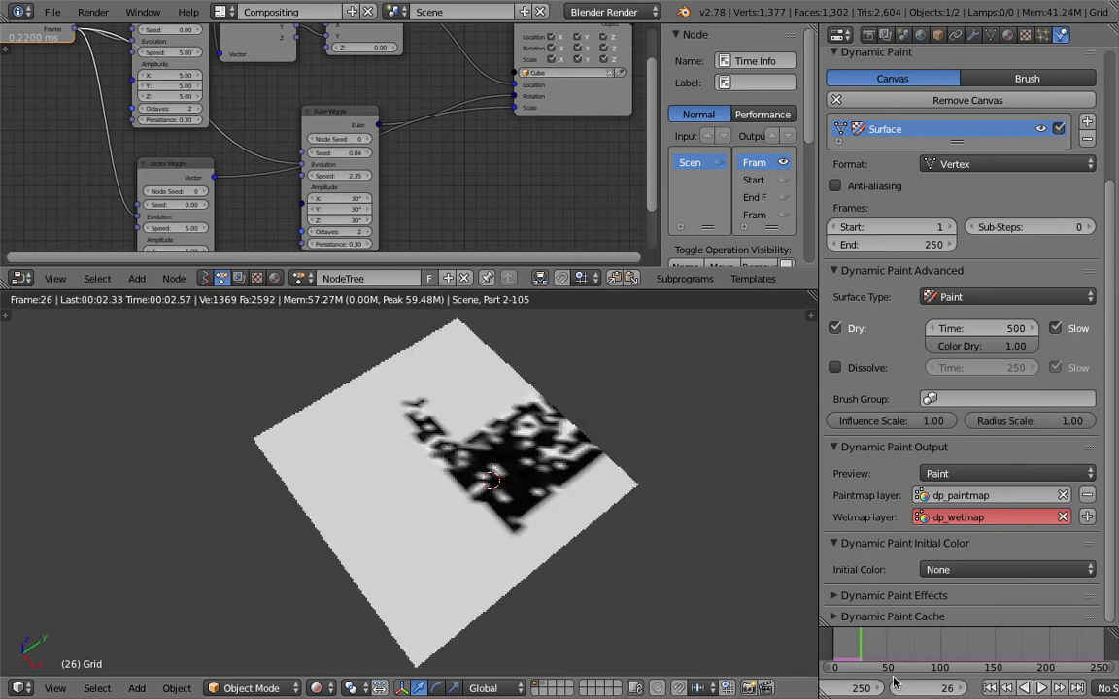
pyautogui.click(316, 687)
pyautogui.click(342, 629)
# Extend the 3D viewport over the whole node editor area and save the file
pyautogui.moveTo(340, 474)
pyautogui.mouseDown(button='middle')
pyautogui.moveTo(408, 371)
pyautogui.moveTo(399, 375)
pyautogui.mouseUp(button='middle')
pyautogui.hotkey('ctrl', 's')
pyautogui.click(400, 375)
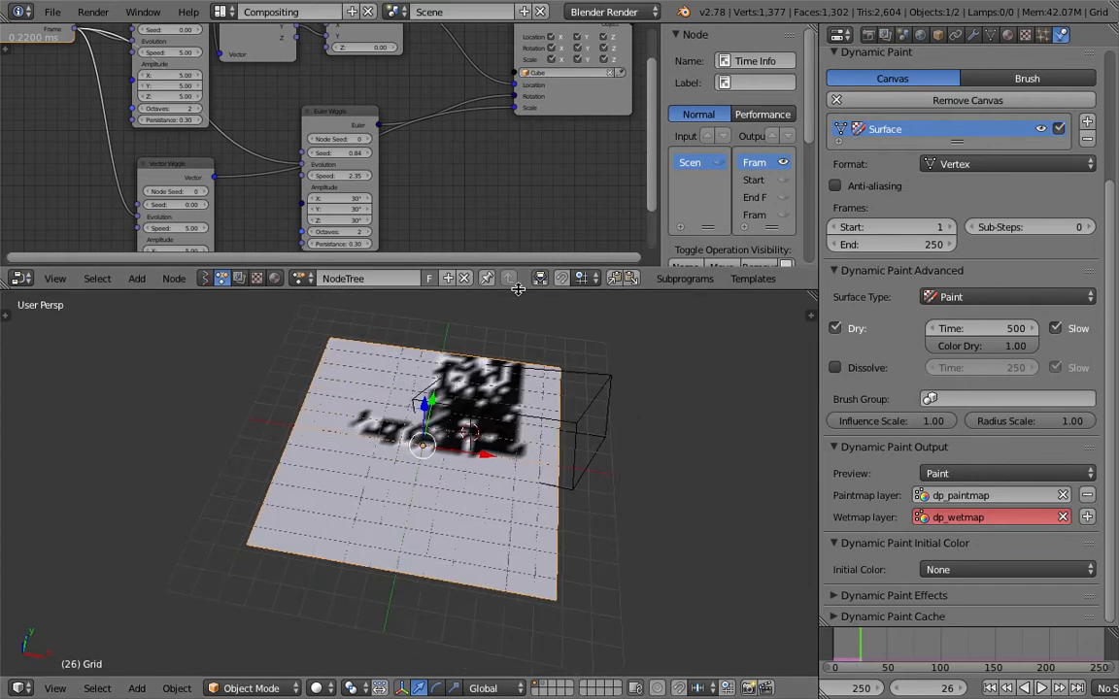
pyautogui.moveTo(519, 290); pyautogui.dragTo(515, 244)
pyautogui.moveTo(8, 241); pyautogui.dragTo(14, 136)
pyautogui.click(51, 12)
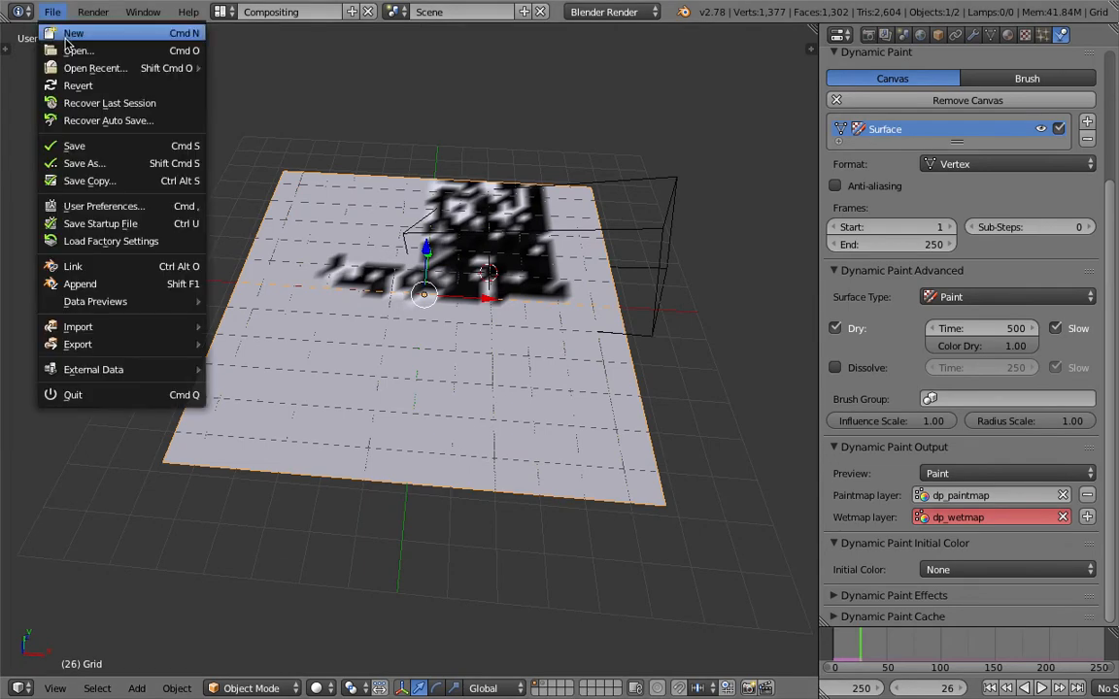
pyautogui.click(87, 147)
pyautogui.press('Return')
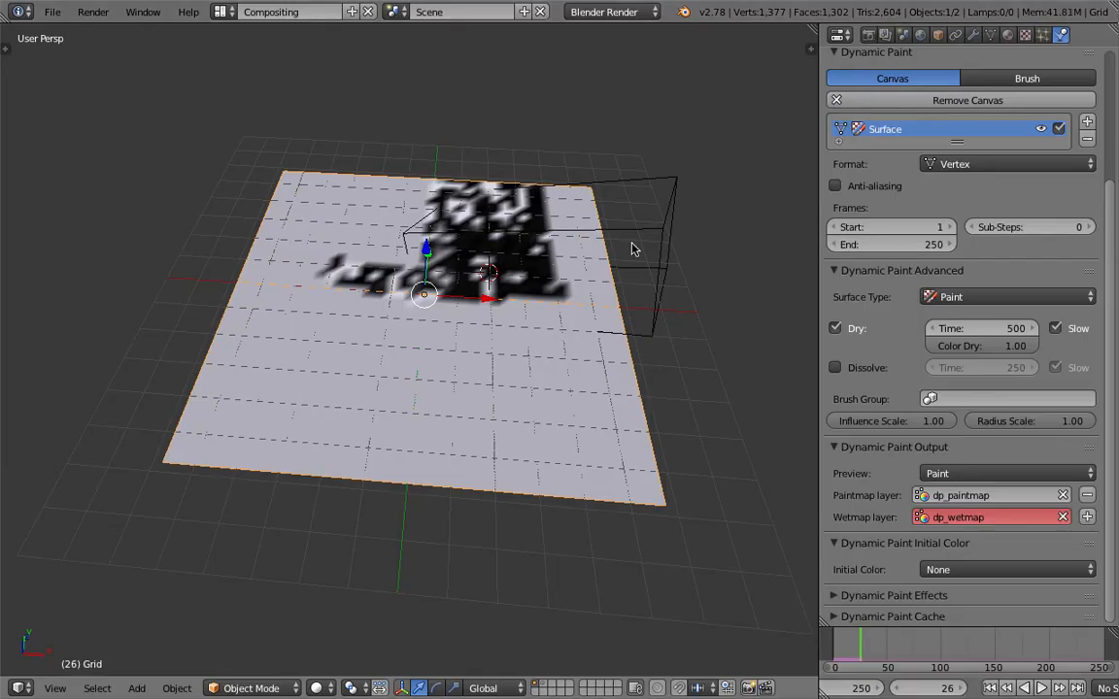
# Replay the painting animation from frame 1 in the enlarged viewport, stop at frame 96 and save the file
pyautogui.click(991, 686)
pyautogui.hotkey('alt', 'a')
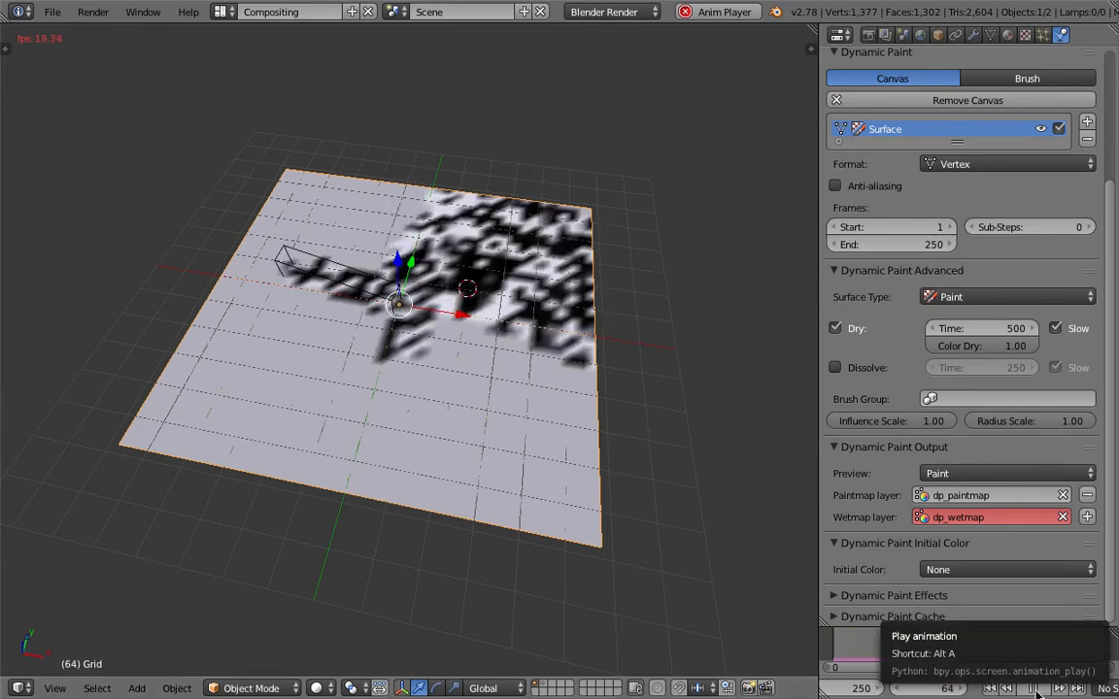
pyautogui.click(1034, 692)
pyautogui.moveTo(532, 470); pyautogui.dragTo(476, 467, button='middle')
pyautogui.hotkey('ctrl', 's')
pyautogui.click(477, 467)
pyautogui.moveTo(380, 362); pyautogui.dragTo(423, 356, button='middle')
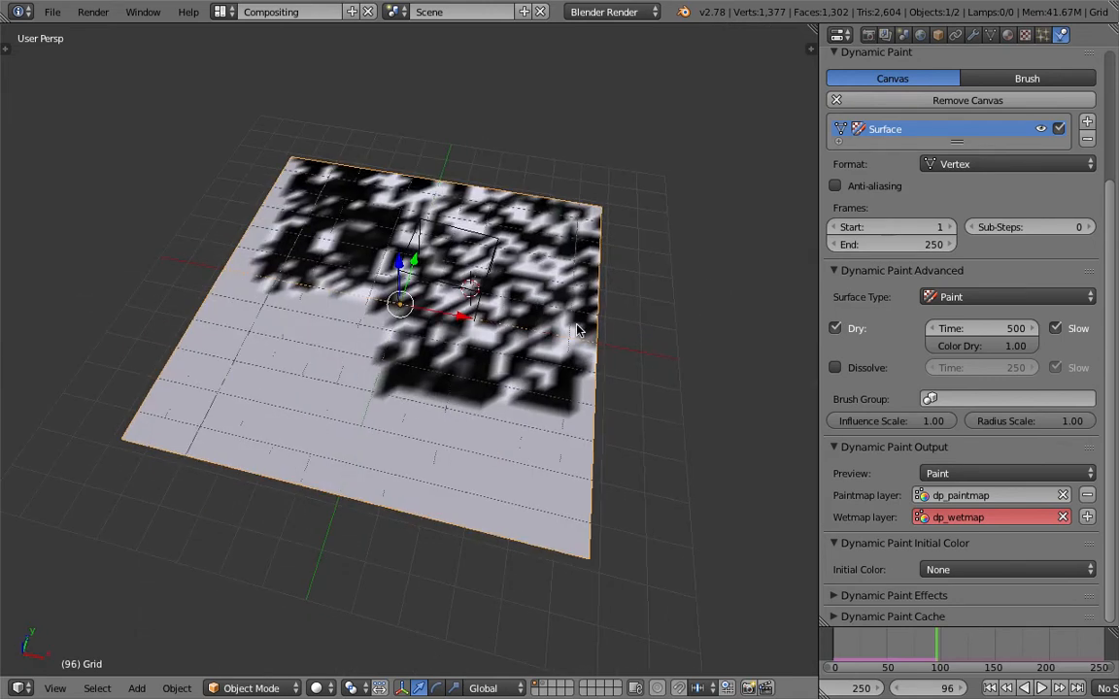
# Check the grid's vertex colors and modifiers, and set its Dynamic Paint surface format to Image Sequence
pyautogui.click(990, 35)
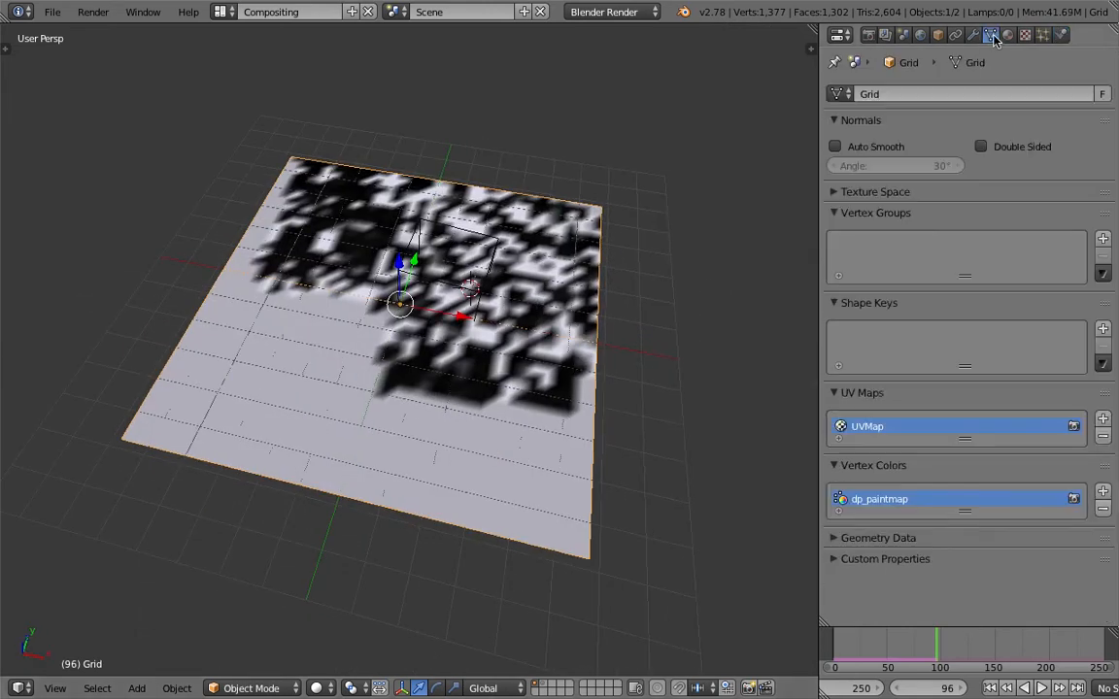
pyautogui.click(972, 35)
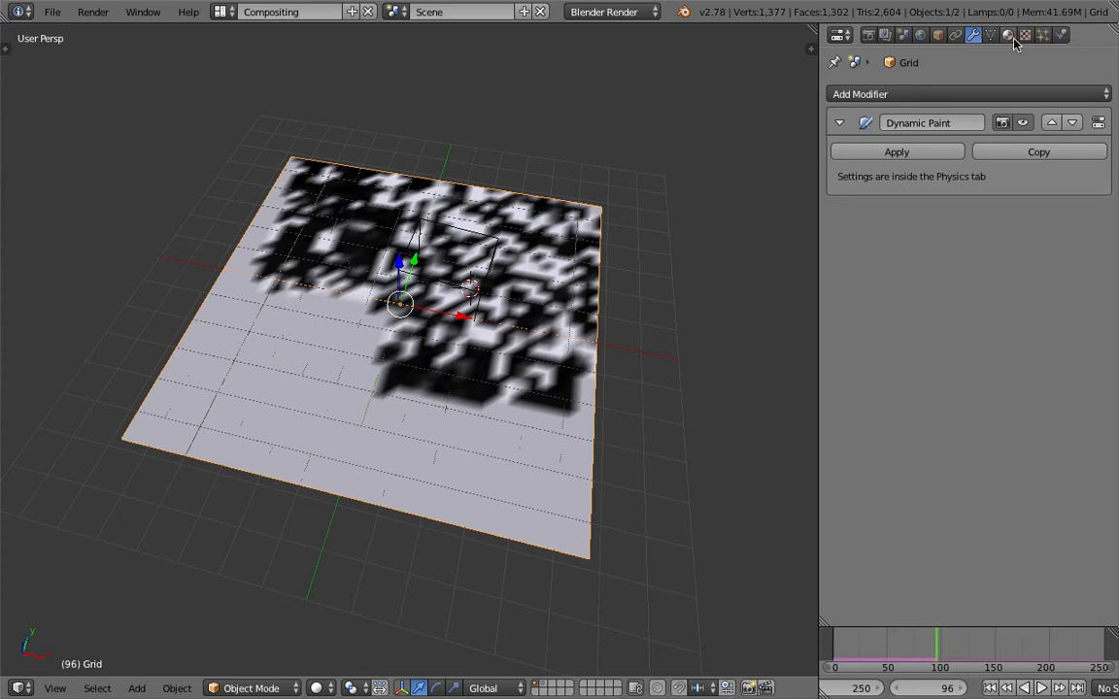
pyautogui.click(1061, 35)
pyautogui.scroll(2, 1006, 222)
pyautogui.click(984, 239)
pyautogui.click(987, 206)
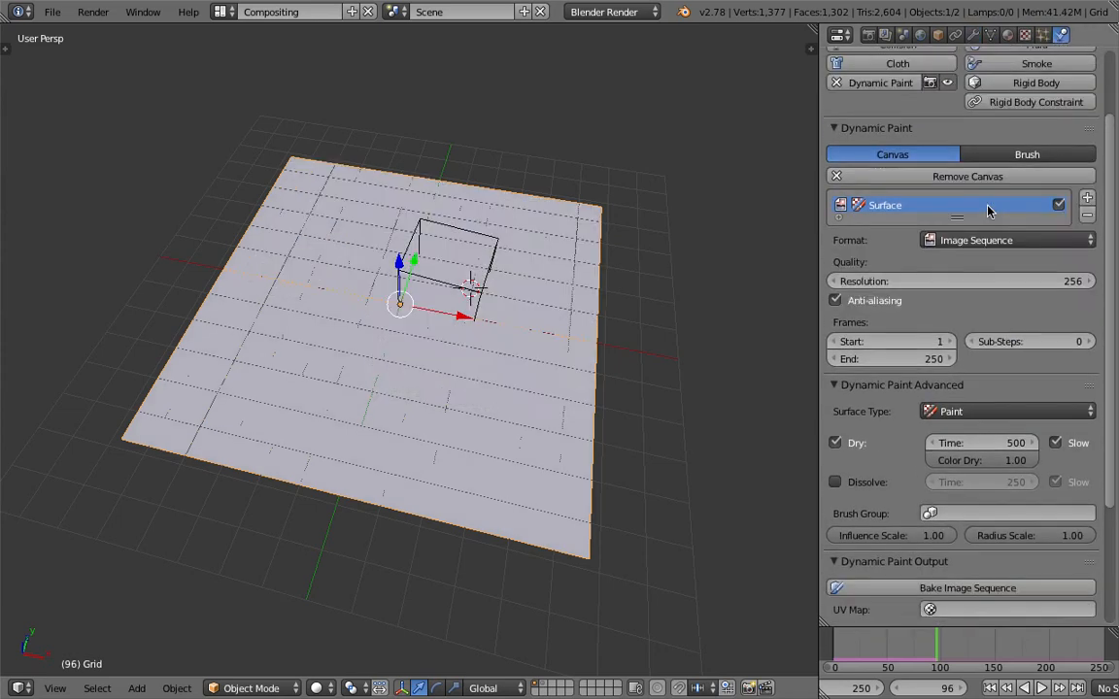
# Set the resolution of the grid's Dynamic Paint image sequence surface to 1024
pyautogui.scroll(-2, 1032, 286)
pyautogui.click(1023, 203)
pyautogui.write('1')
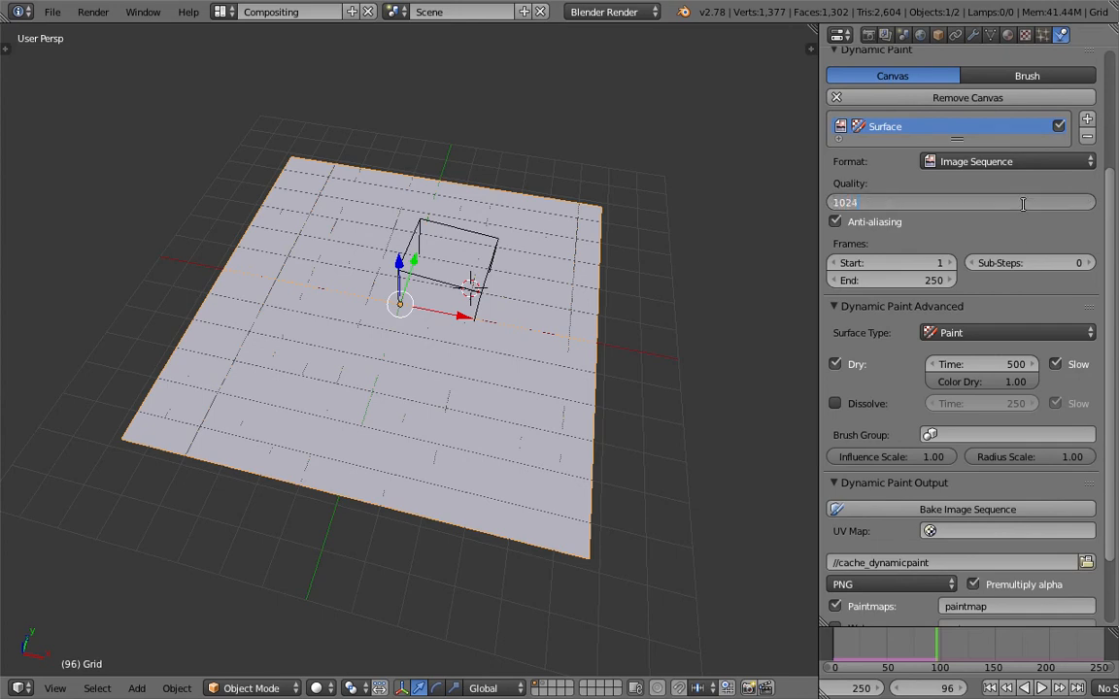
pyautogui.write('024')
pyautogui.press('Return')
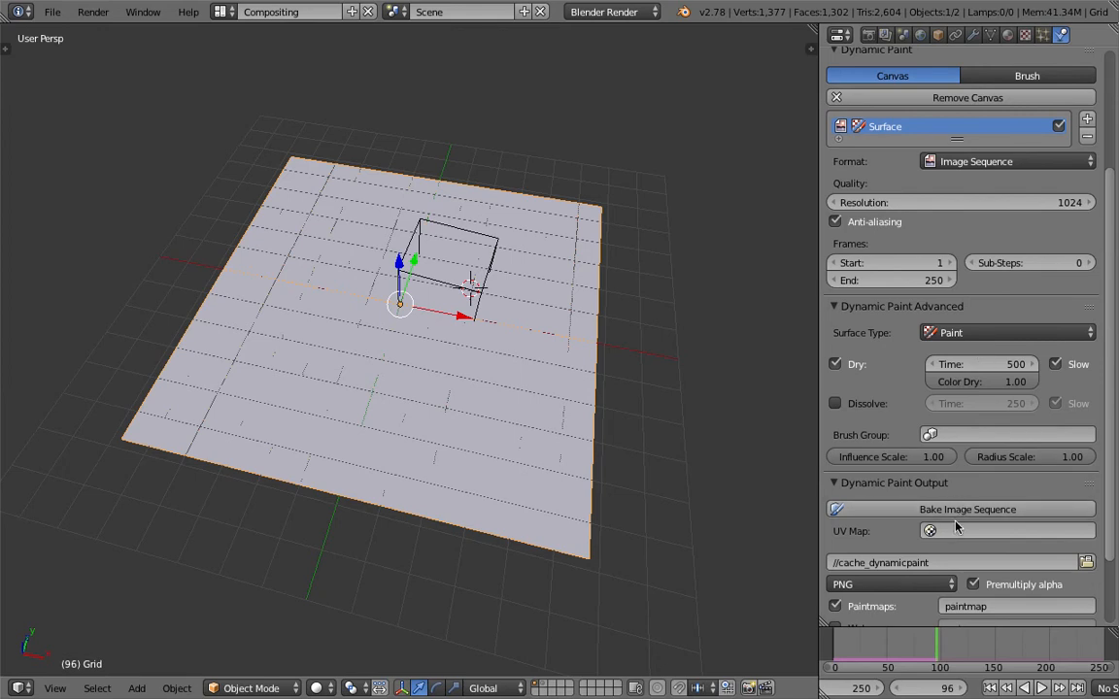
# Assign UVMap as the UV map for the Dynamic Paint output and save the file
pyautogui.click(937, 530)
pyautogui.click(946, 352)
pyautogui.scroll(-2, 1115, 415)
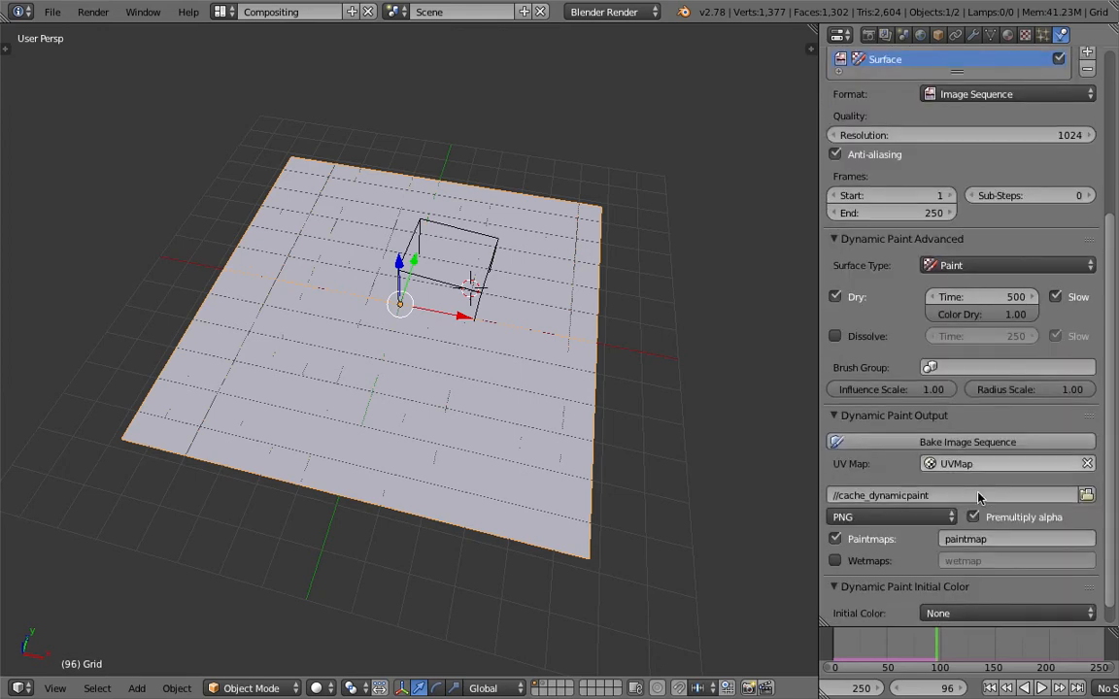
pyautogui.moveTo(583, 340); pyautogui.dragTo(512, 272, button='middle')
pyautogui.hotkey('ctrl', 's')
pyautogui.click(512, 272)
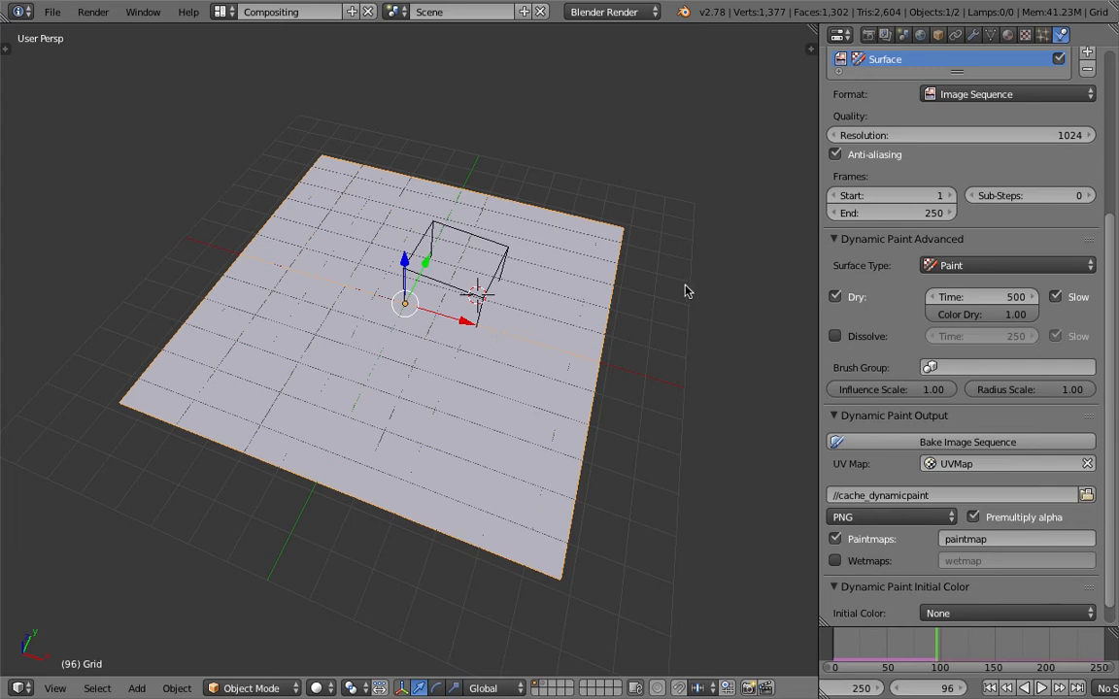
pyautogui.scroll(4, 1115, 285)
pyautogui.scroll(2, 1115, 284)
pyautogui.scroll(-6, 1115, 340)
pyautogui.hotkey('ctrl', 's')
pyautogui.press('Return')
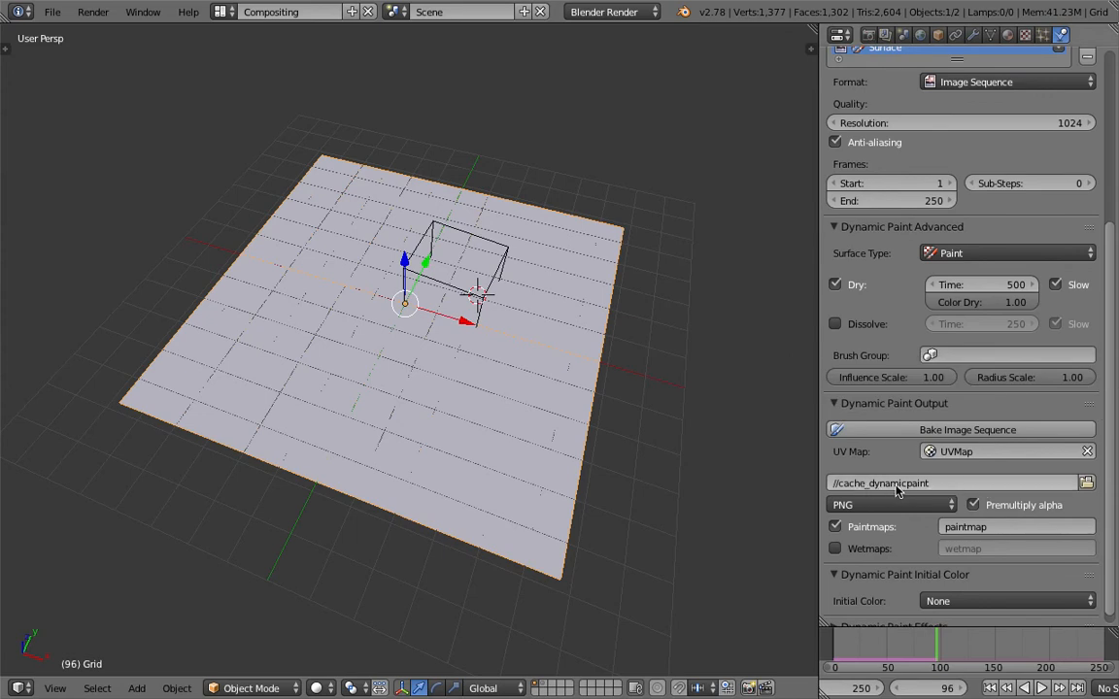
# Switch to the desktop, minimize the Terminal window and rename the cache_dynamicpaint folder to cache_dynamicpaint_001
pyautogui.hotkey('ctrl', 'Left')
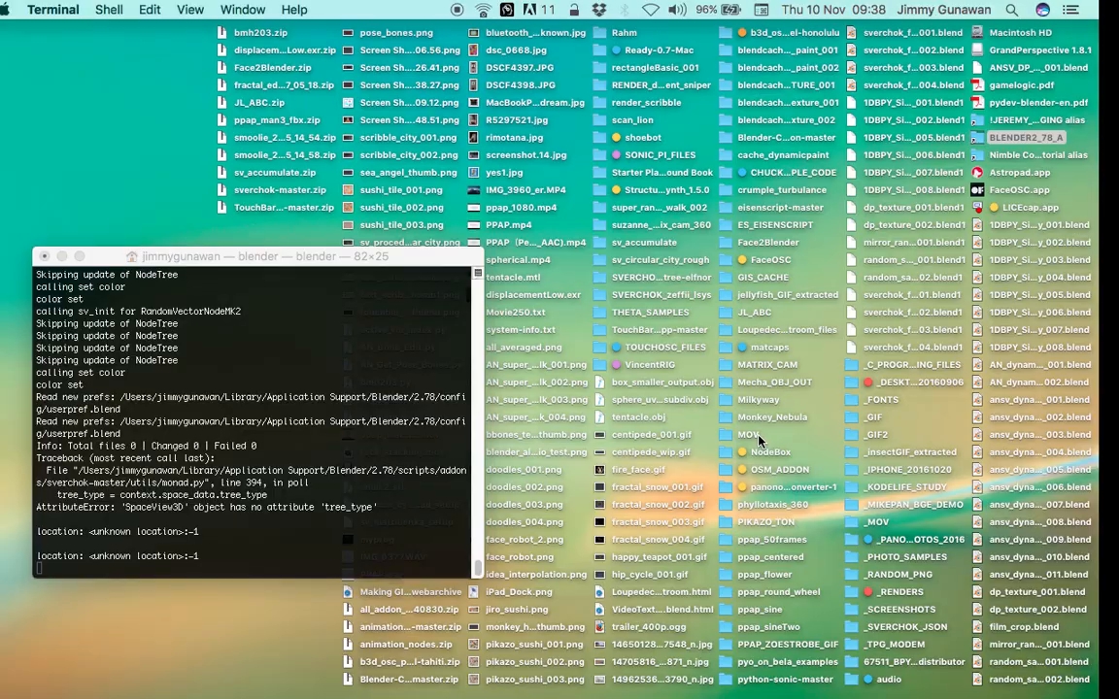
pyautogui.click(757, 435)
pyautogui.click(82, 256)
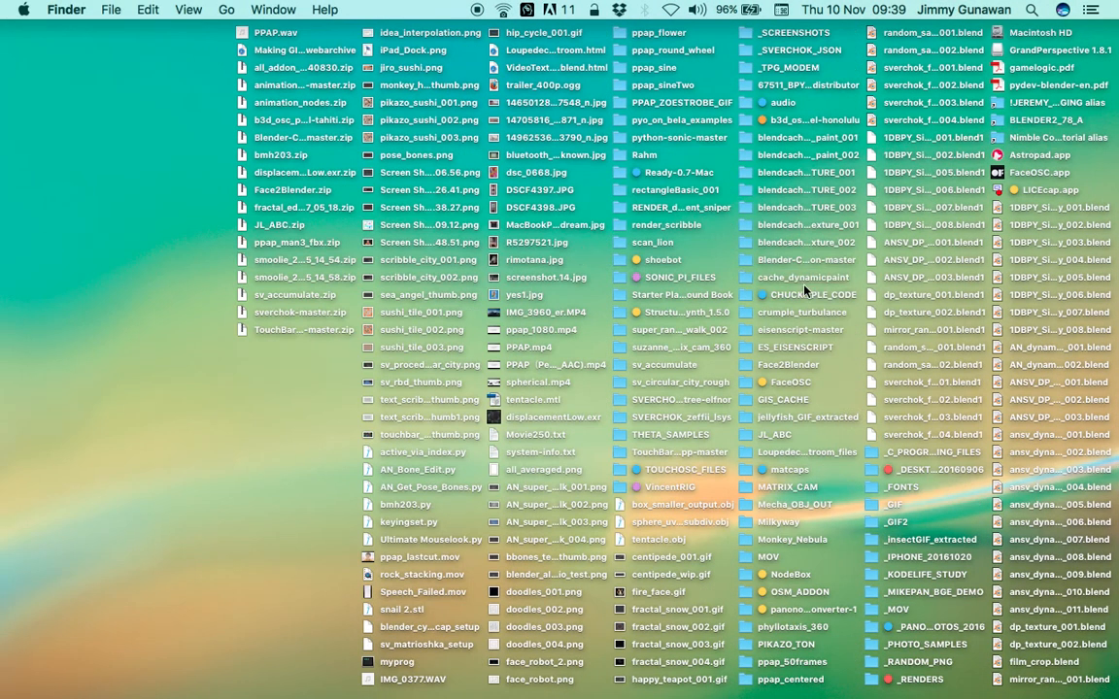
pyautogui.click(845, 279)
pyautogui.press('Return')
# Open the cache_dynamicpaint_001 folder, preview paintmap0159.png, and close the preview and the folder window
pyautogui.doubleClick(754, 279)
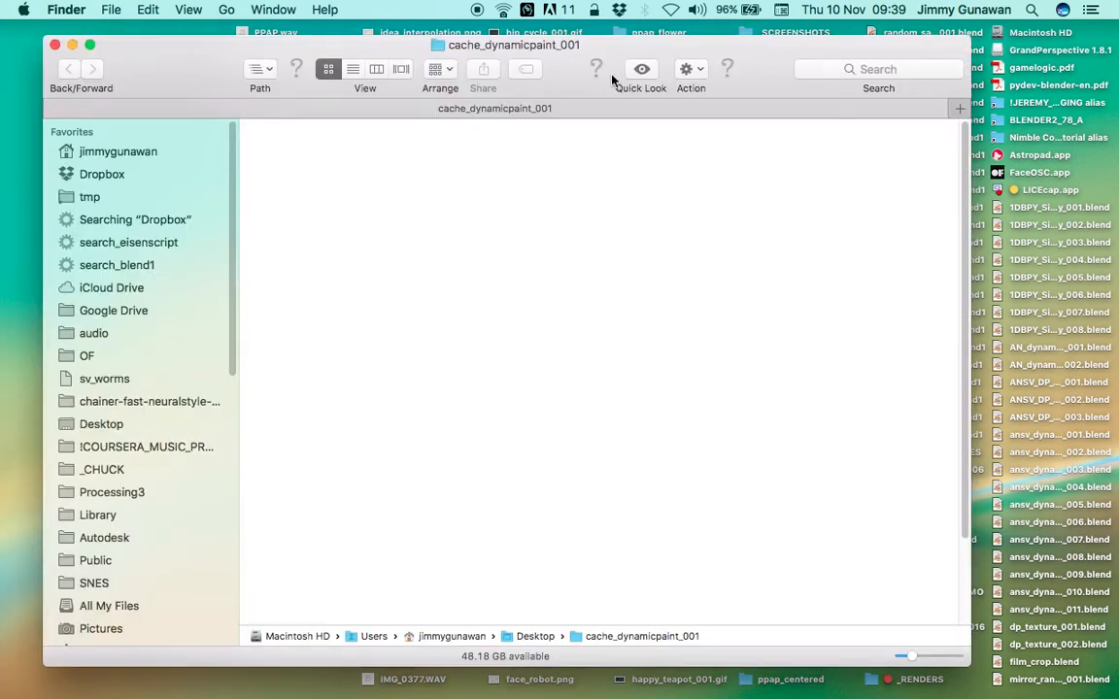
pyautogui.moveTo(599, 60); pyautogui.dragTo(627, 53)
pyautogui.scroll(-15, 626, 267)
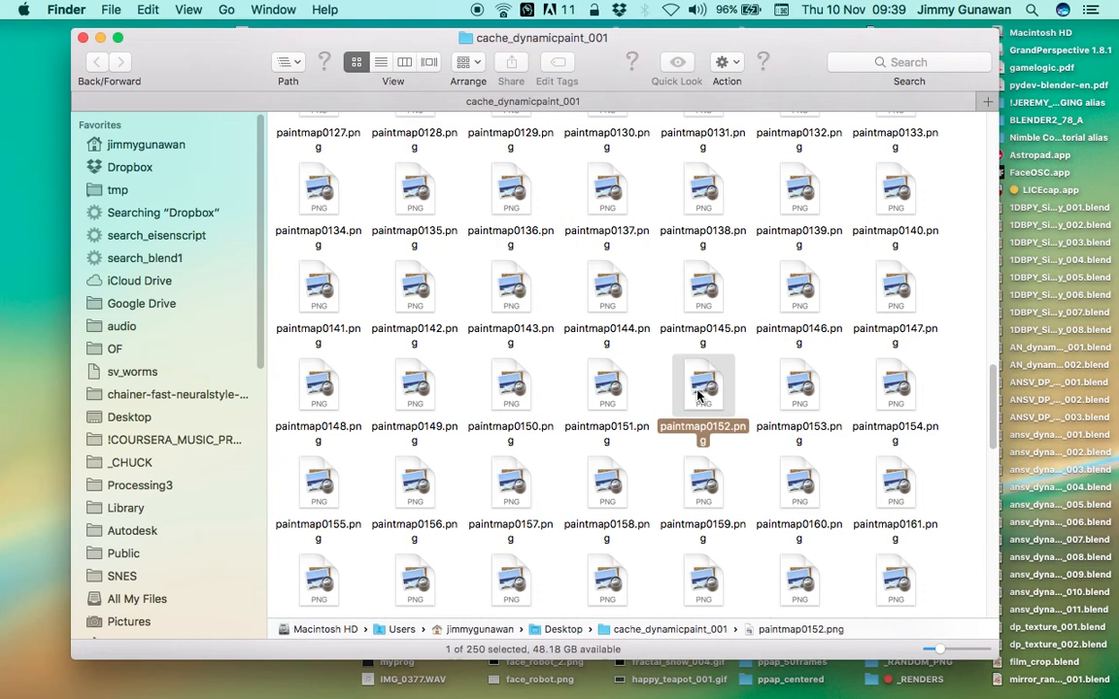
pyautogui.click(697, 392)
pyautogui.scroll(-1, 722, 458)
pyautogui.click(700, 464)
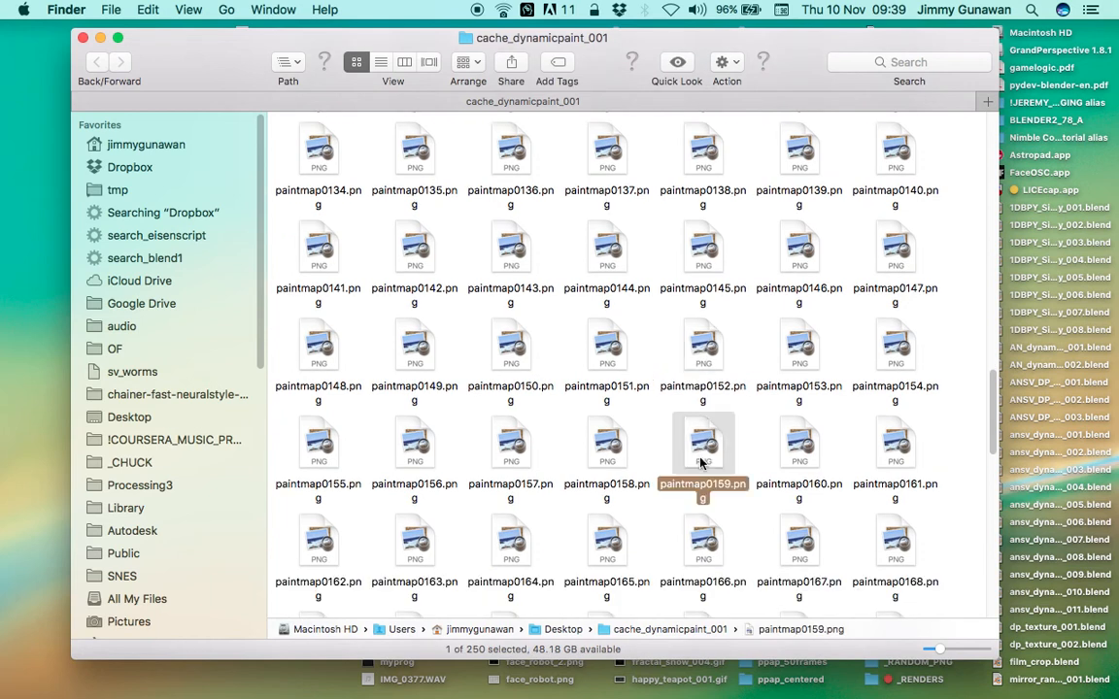
pyautogui.press('space')
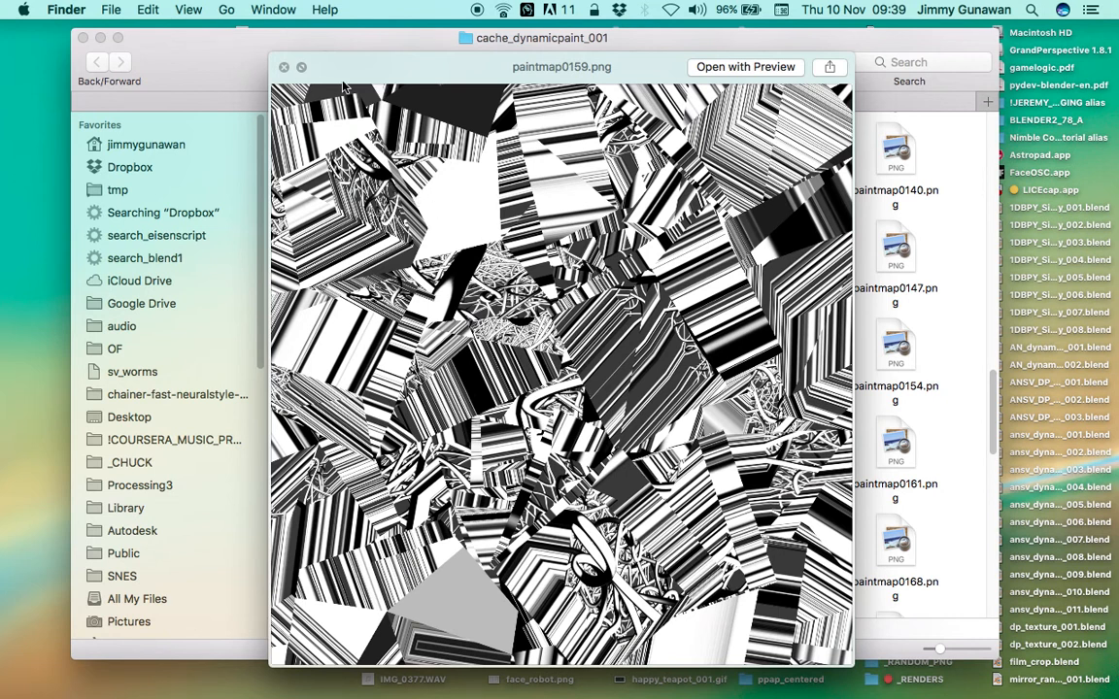
pyautogui.click(282, 67)
pyautogui.click(85, 38)
# Switch back to Blender, save the file and bake the grid's Dynamic Paint image sequence
pyautogui.press('super+Tab')
pyautogui.press('super+s')
pyautogui.click(521, 340)
pyautogui.click(925, 429)
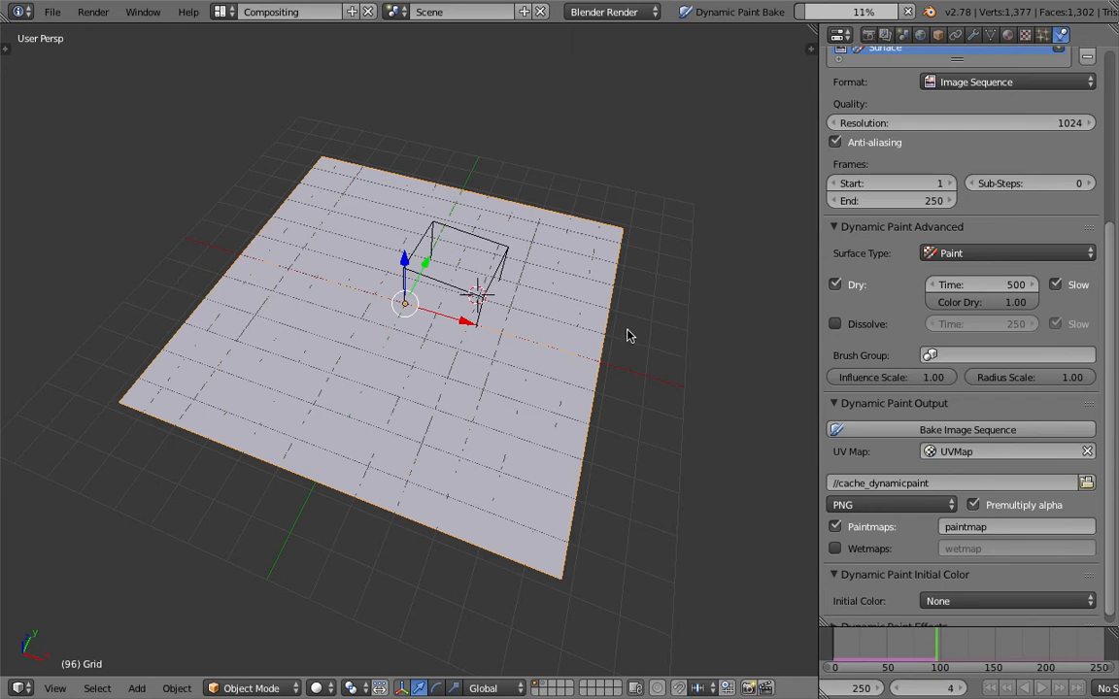
# Switch to Finder and open the cache_dynamicpaint folder on the desktop in a resized window
pyautogui.hotkey('ctrl', 'Left')
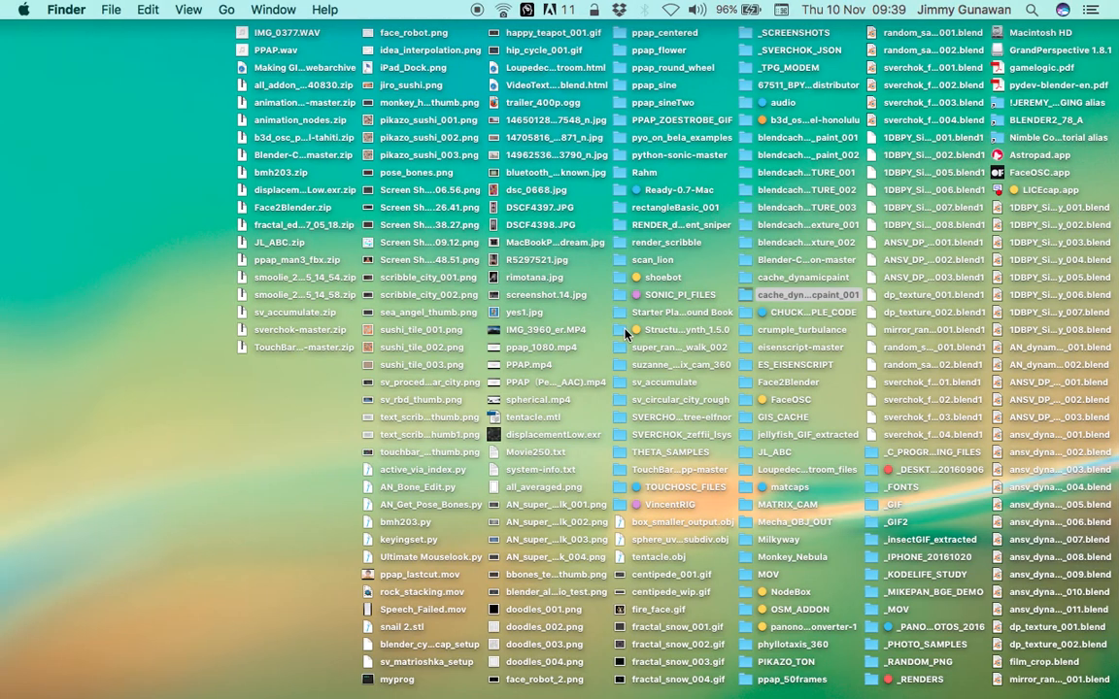
pyautogui.click(758, 280)
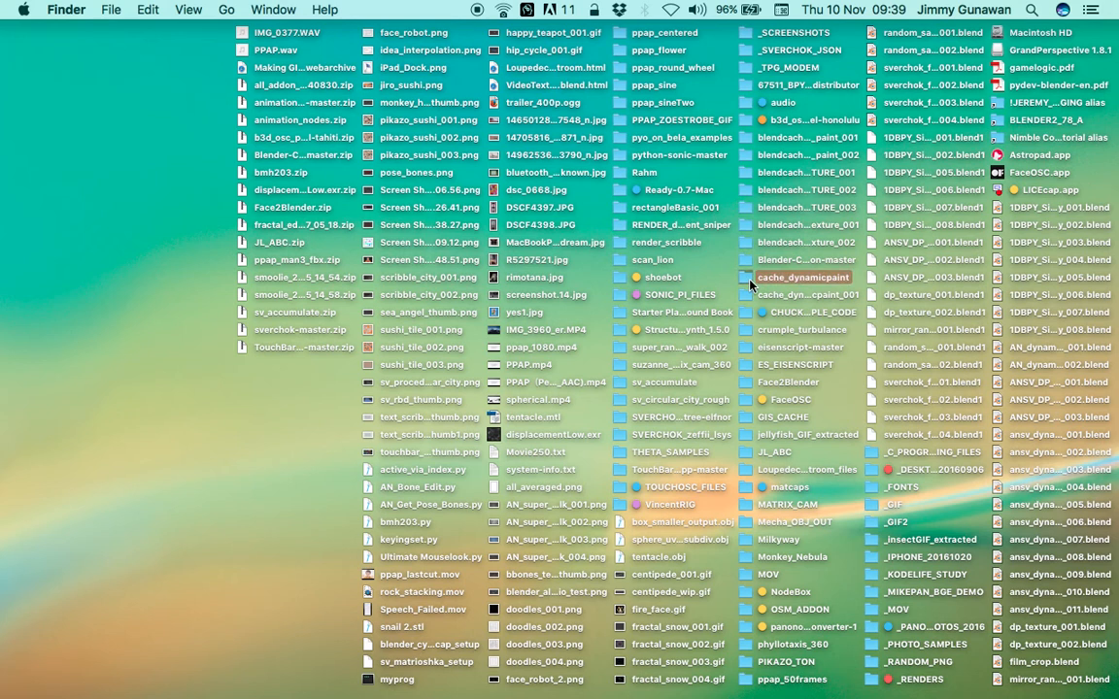
pyautogui.doubleClick(750, 284)
pyautogui.moveTo(504, 73); pyautogui.dragTo(532, 49)
pyautogui.moveTo(727, 419); pyautogui.dragTo(908, 590)
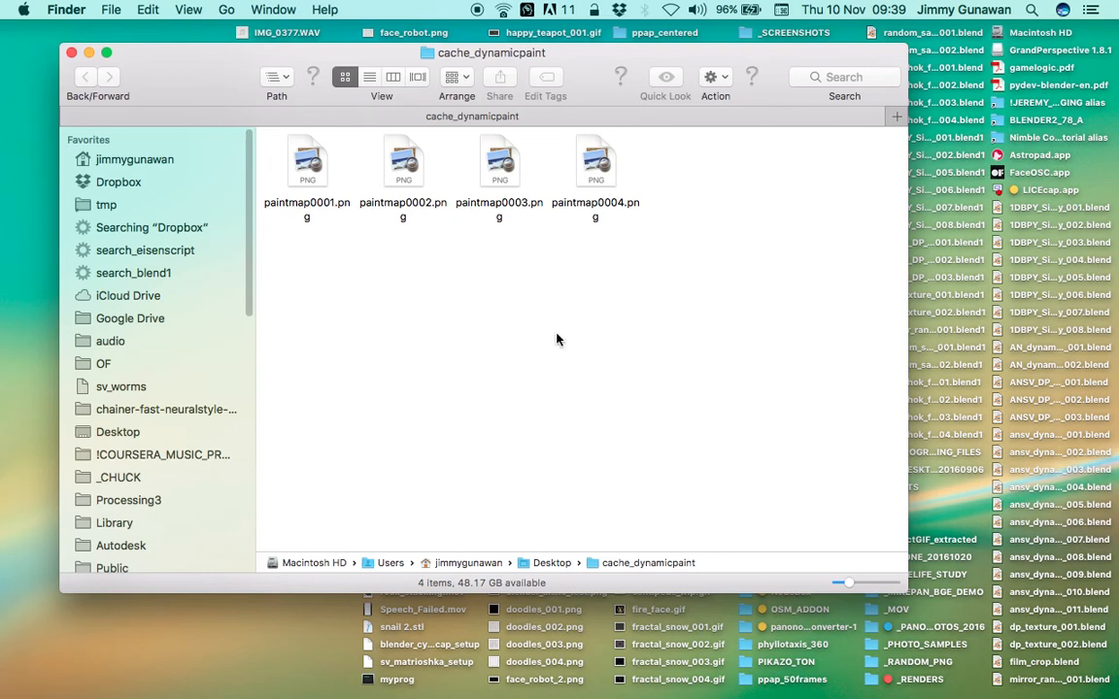
# Display the cache_dynamicpaint folder in Cover Flow view and enlarge its window
pyautogui.click(189, 10)
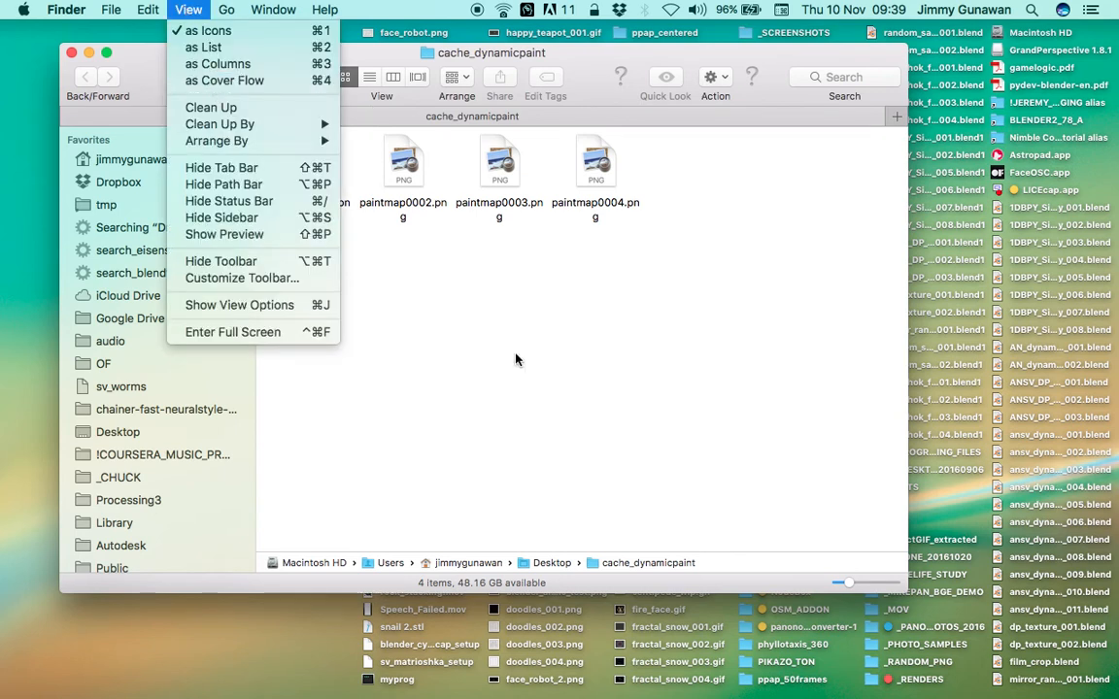
pyautogui.click(500, 204)
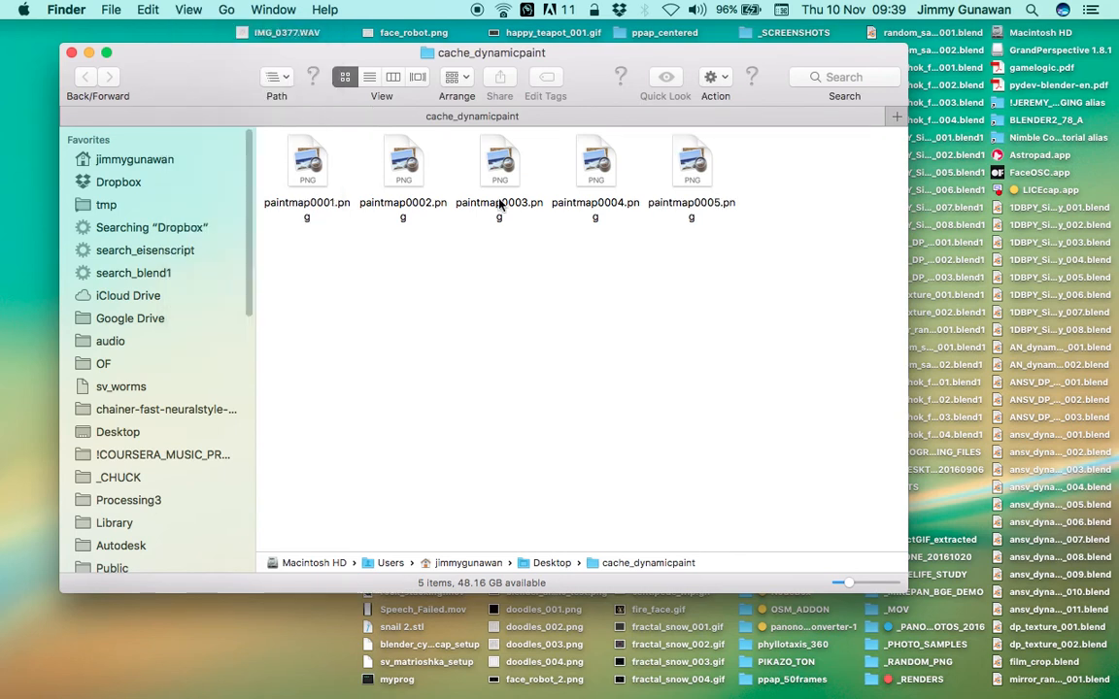
pyautogui.click(392, 79)
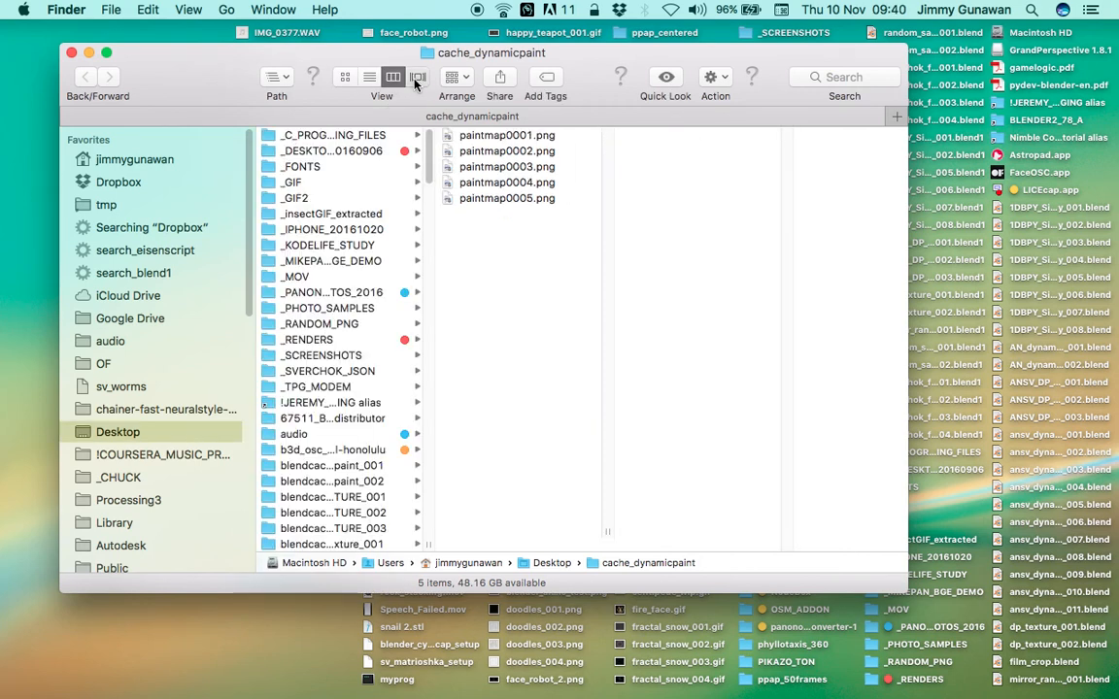
pyautogui.click(417, 78)
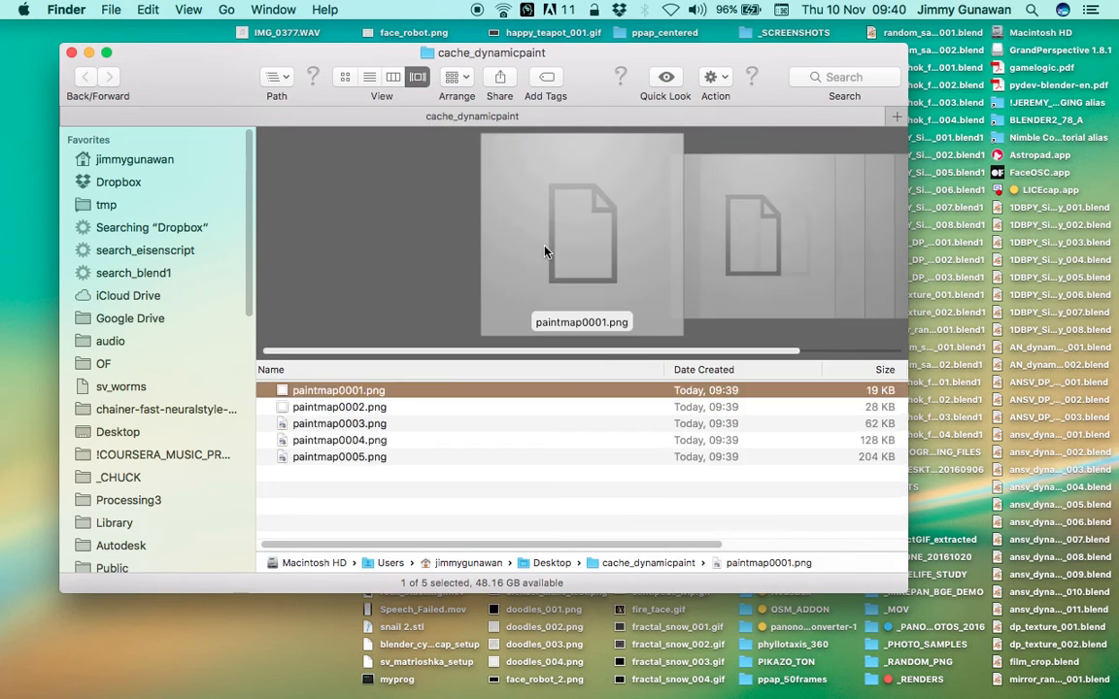
pyautogui.moveTo(906, 592)
pyautogui.mouseDown()
pyautogui.moveTo(947, 656)
pyautogui.moveTo(982, 676)
pyautogui.mouseUp()
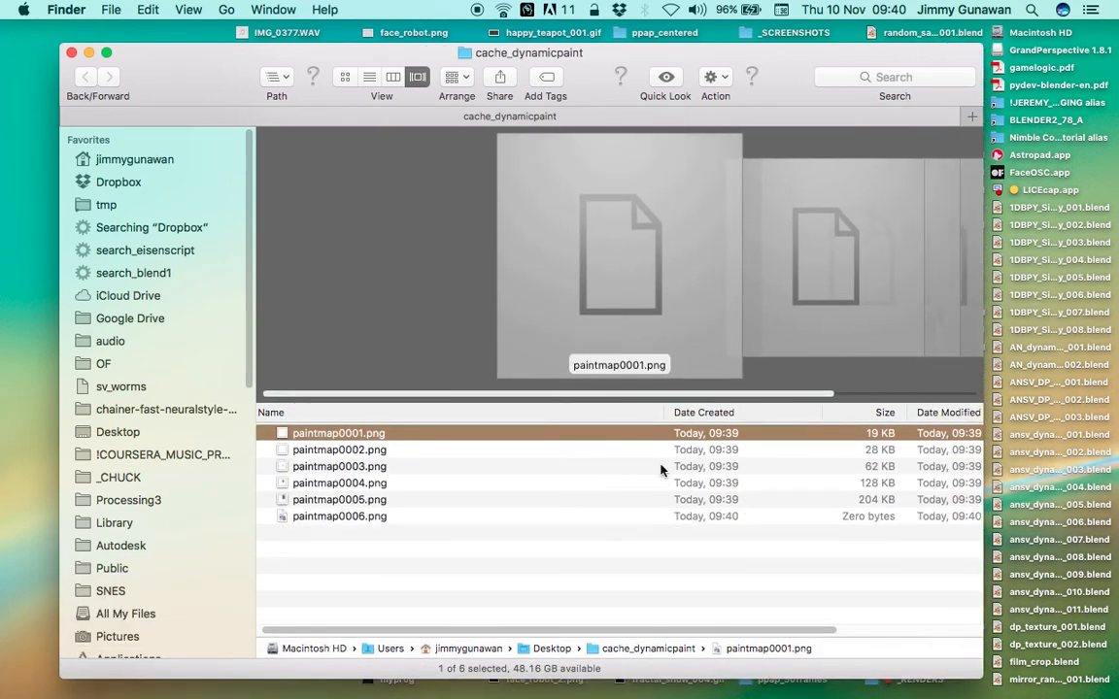
# Examine the Cover Flow previews of the baked images from paintmap0003.png to paintmap0006.png
pyautogui.click(544, 471)
pyautogui.click(546, 485)
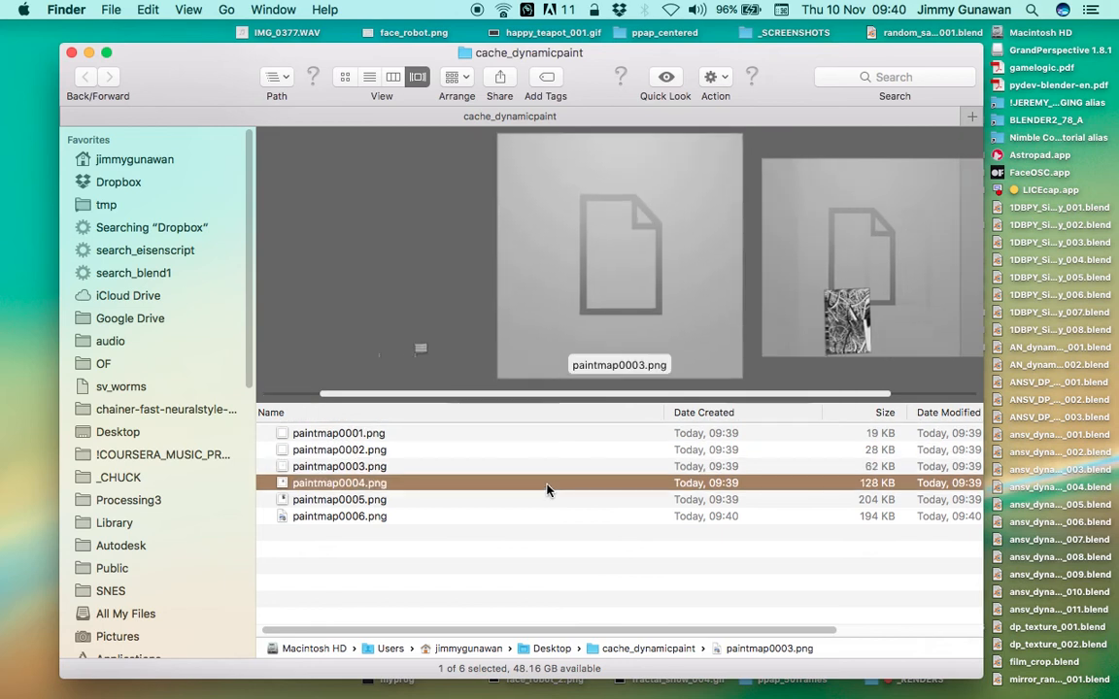
pyautogui.click(547, 501)
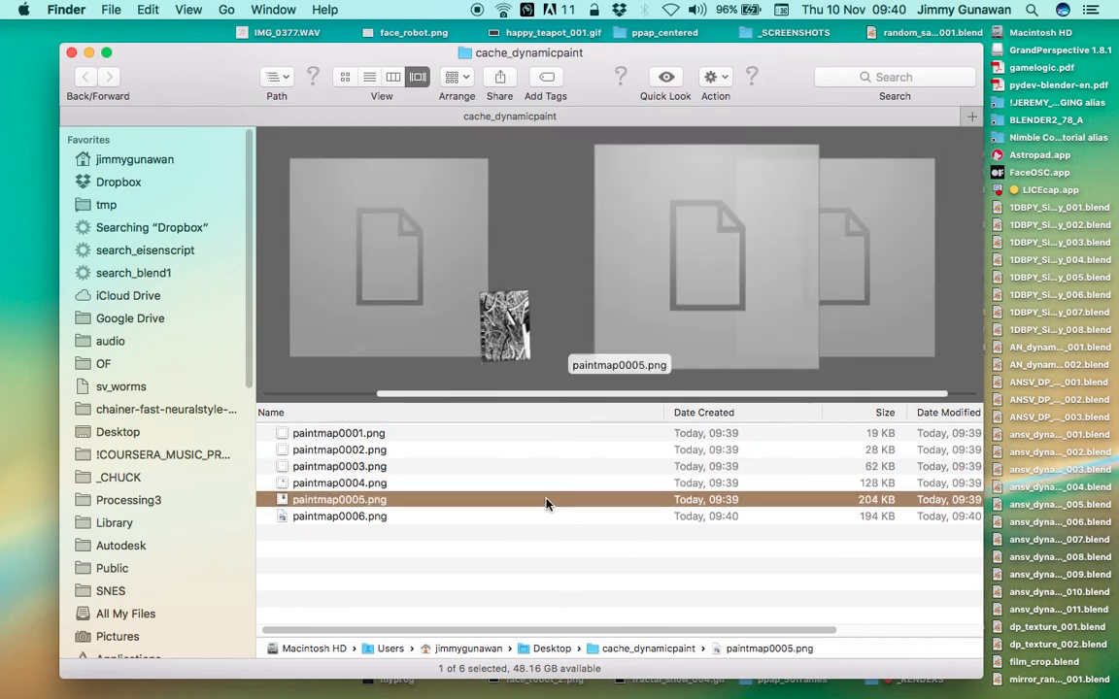
pyautogui.click(544, 485)
pyautogui.click(546, 500)
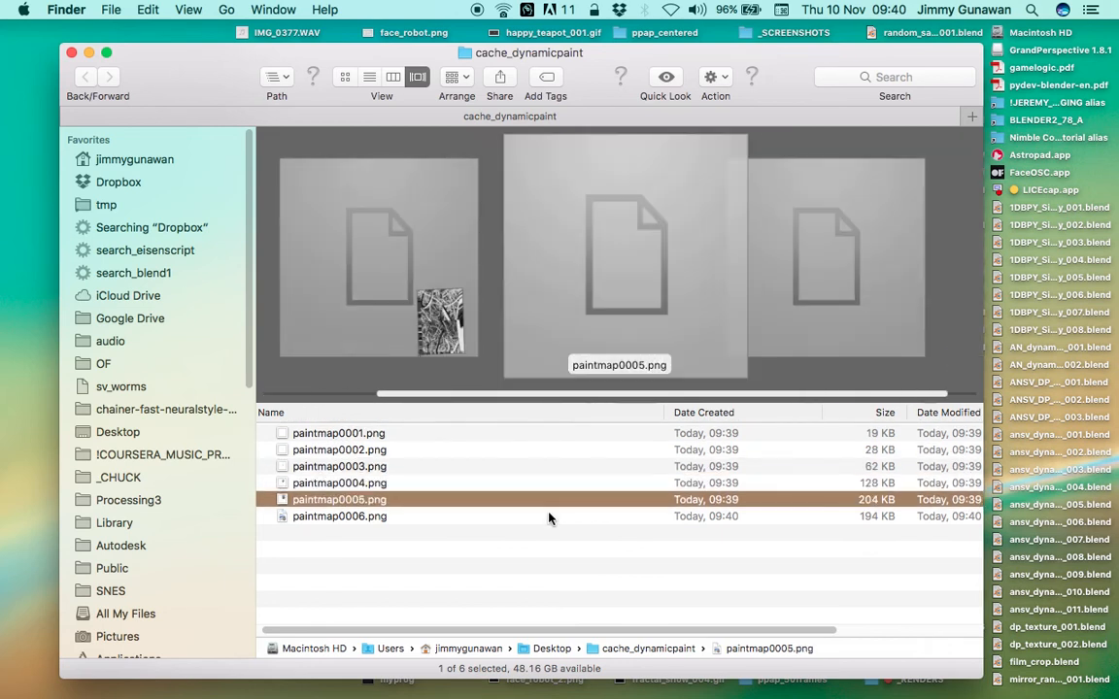
pyautogui.press('Down')
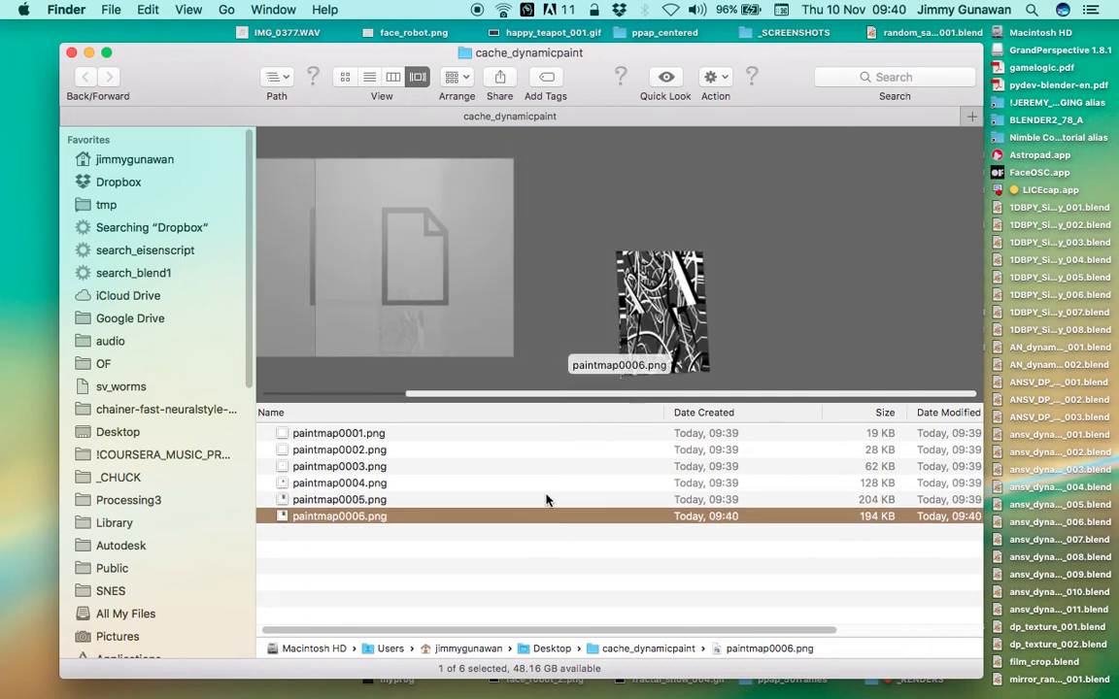
pyautogui.click(547, 501)
pyautogui.click(541, 482)
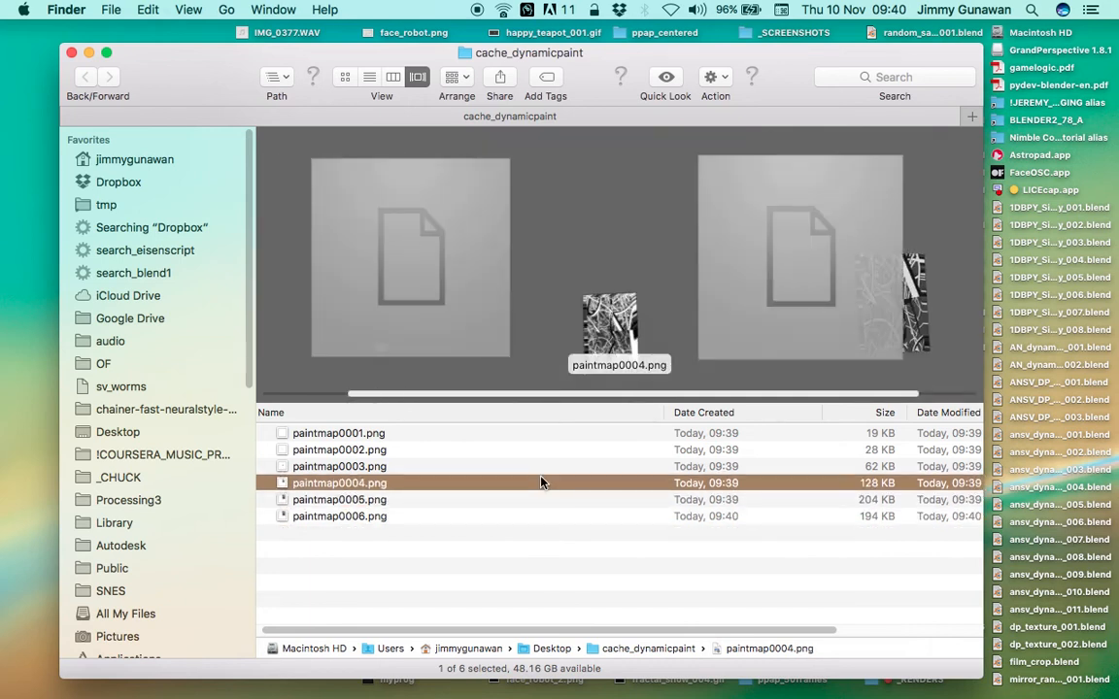
pyautogui.click(543, 500)
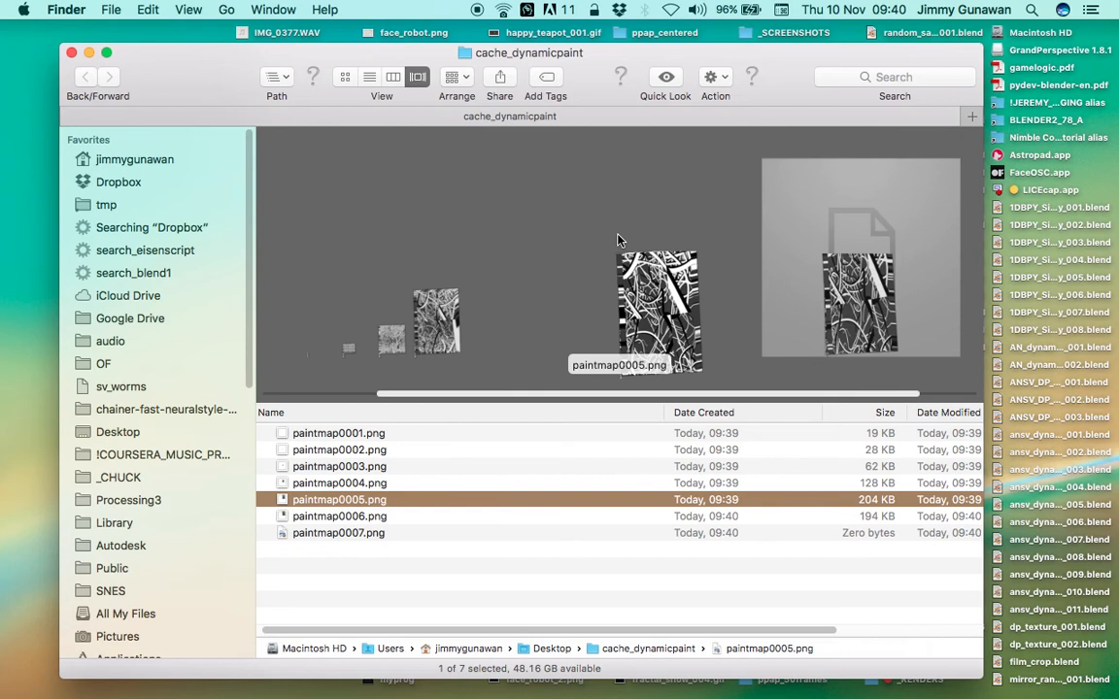
# Flip back and forth through the baked frames, from paintmap0003.png up to paintmap0007.png, to compare how the paint changes
pyautogui.press('Up')
pyautogui.press('Up')
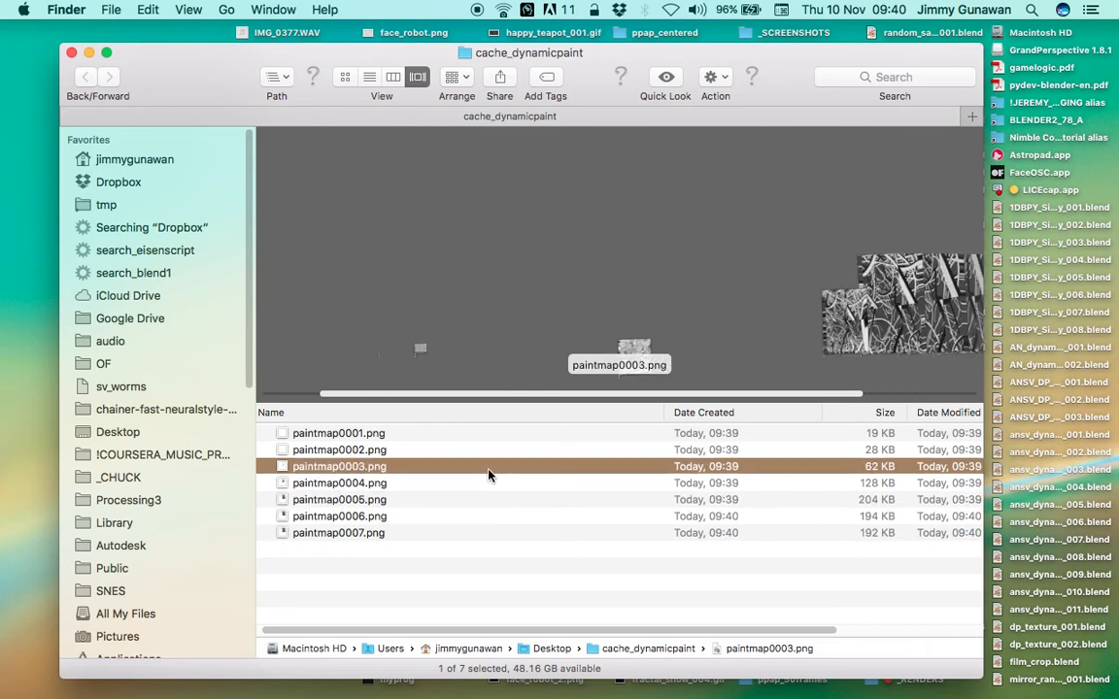
pyautogui.press('Down')
pyautogui.press('Down')
pyautogui.press('Down')
pyautogui.press('Down')
pyautogui.press('Up')
pyautogui.press('Down')
pyautogui.press('Up')
pyautogui.press('Up')
pyautogui.press('Up')
pyautogui.press('Down')
pyautogui.press('Down')
pyautogui.press('Down')
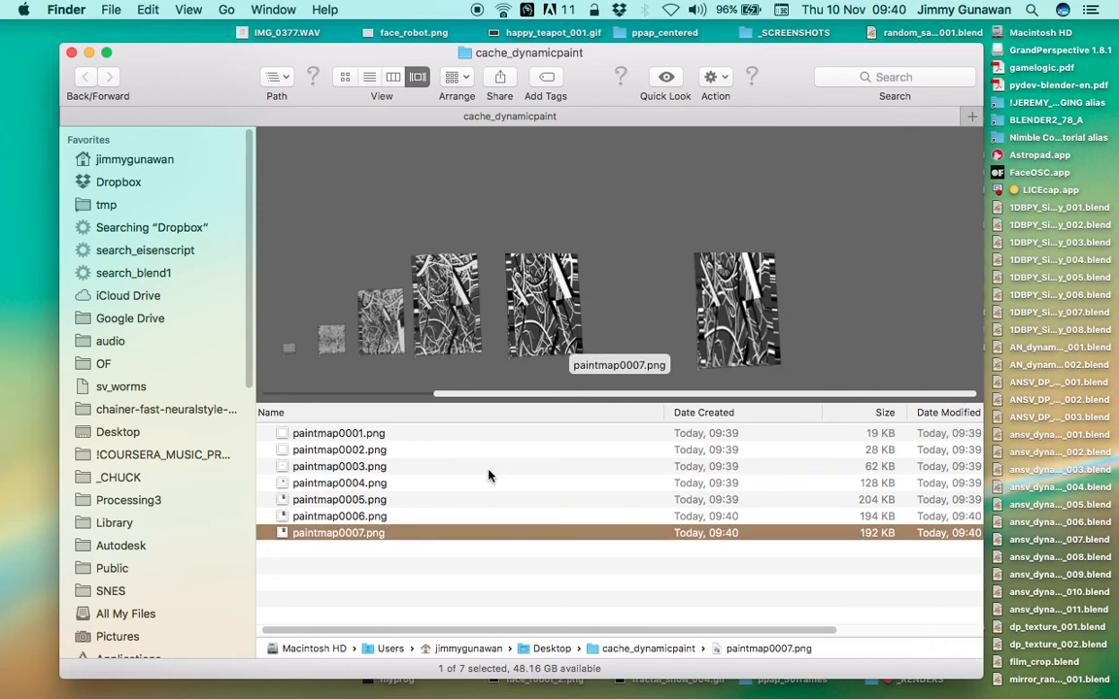
# Browse the Cover Flow strip back and forth between paintmap0006.png and paintmap0008.png
pyautogui.click(467, 343)
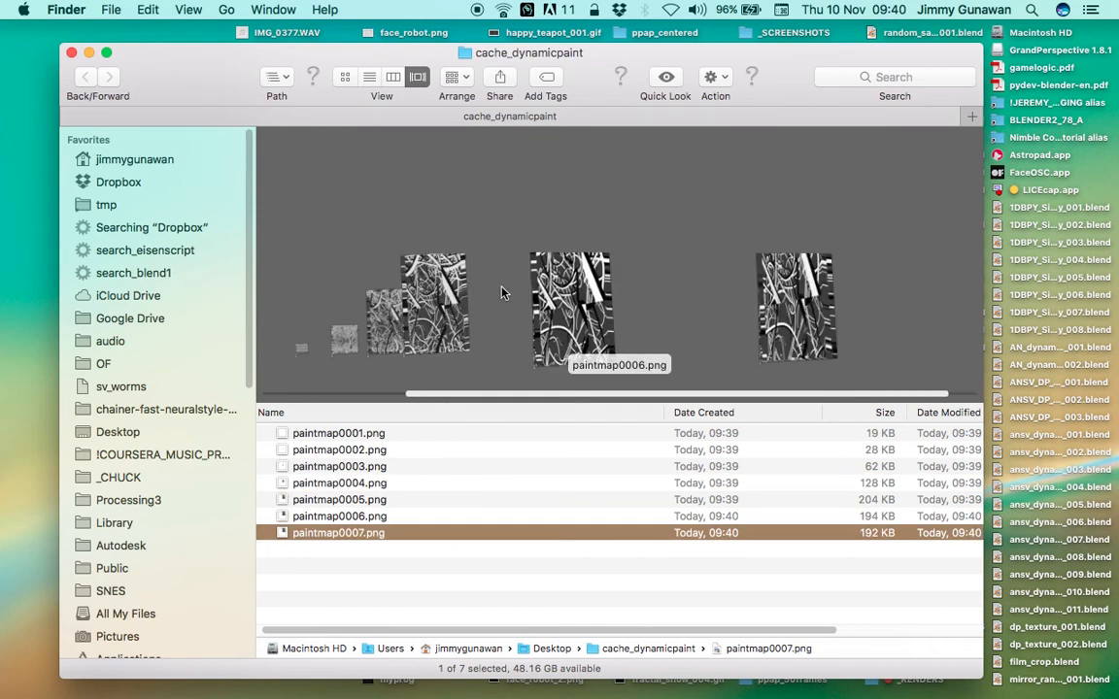
pyautogui.moveTo(503, 294); pyautogui.dragTo(531, 283)
pyautogui.hscroll(2, 573, 291)
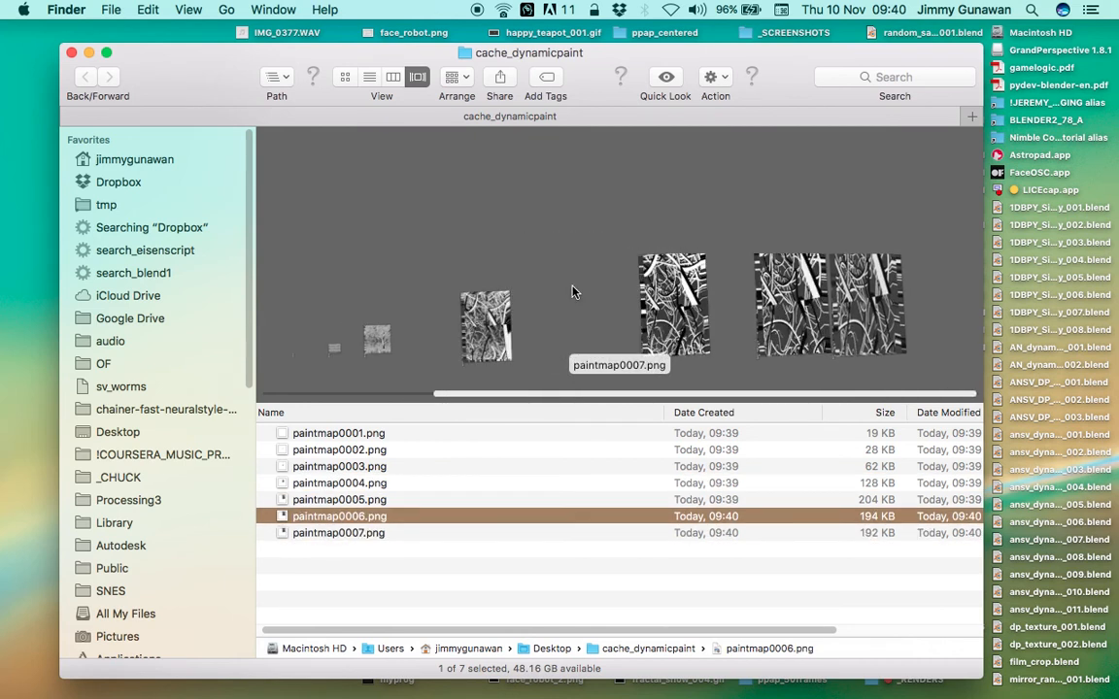
pyautogui.hscroll(-3, 573, 293)
pyautogui.hscroll(2, 573, 295)
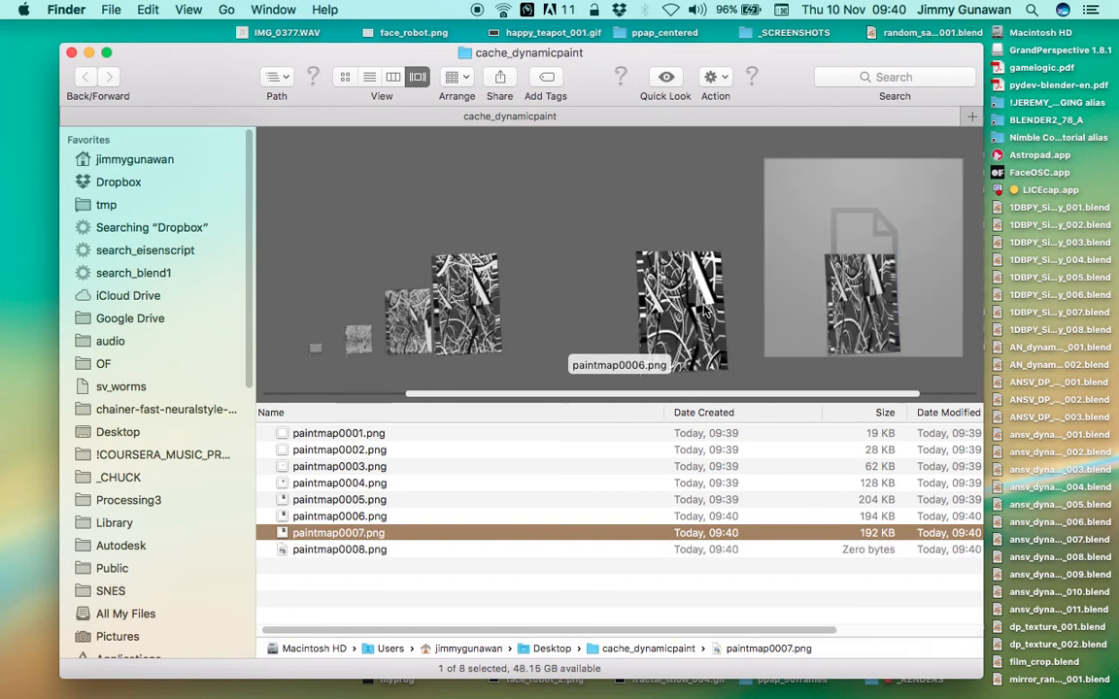
pyautogui.hscroll(2, 774, 280)
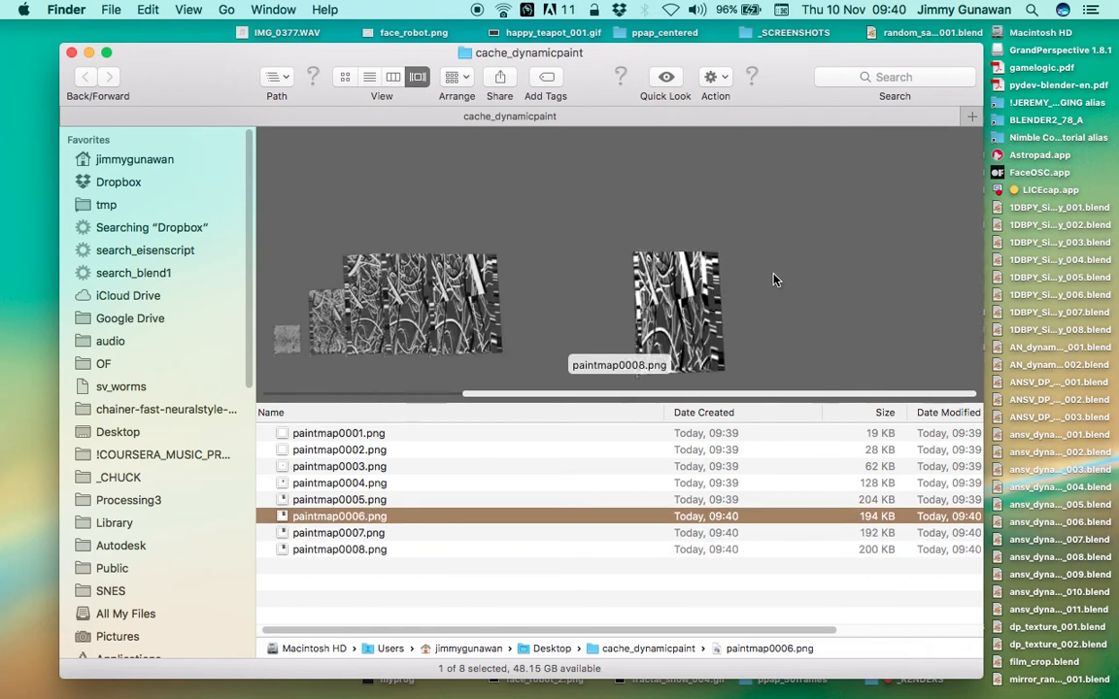
pyautogui.hscroll(-5, 774, 280)
pyautogui.hscroll(2, 772, 281)
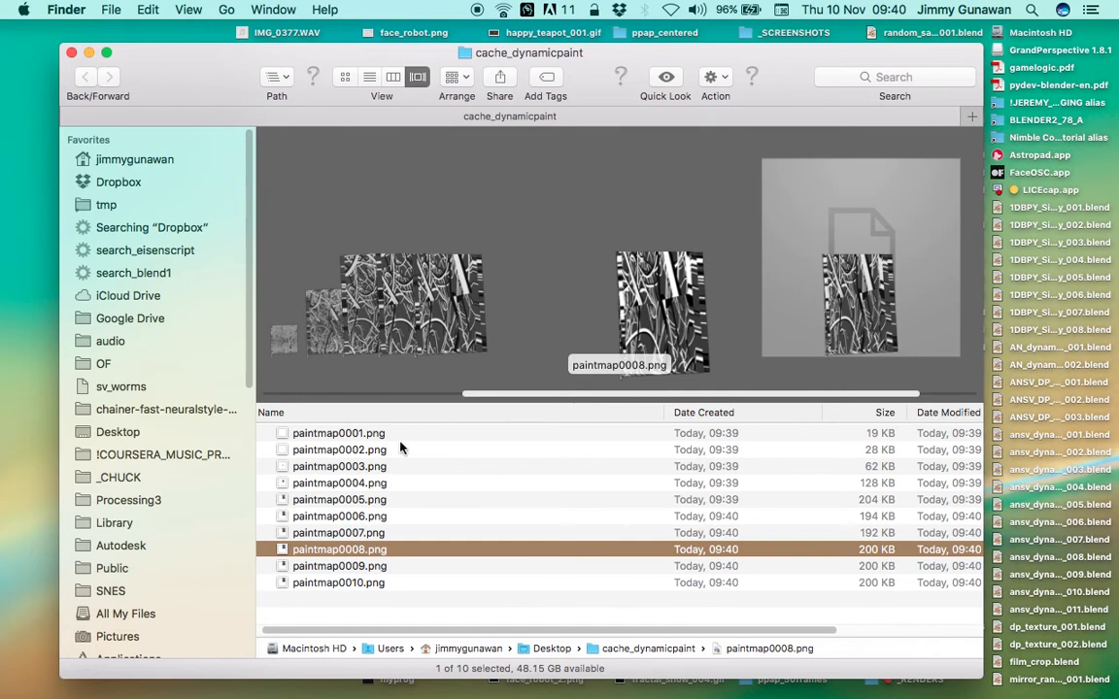
# Select paintmap0009.png, followed by paintmap0010.png, and open a Quick Look preview of the latter
pyautogui.click(388, 566)
pyautogui.click(406, 582)
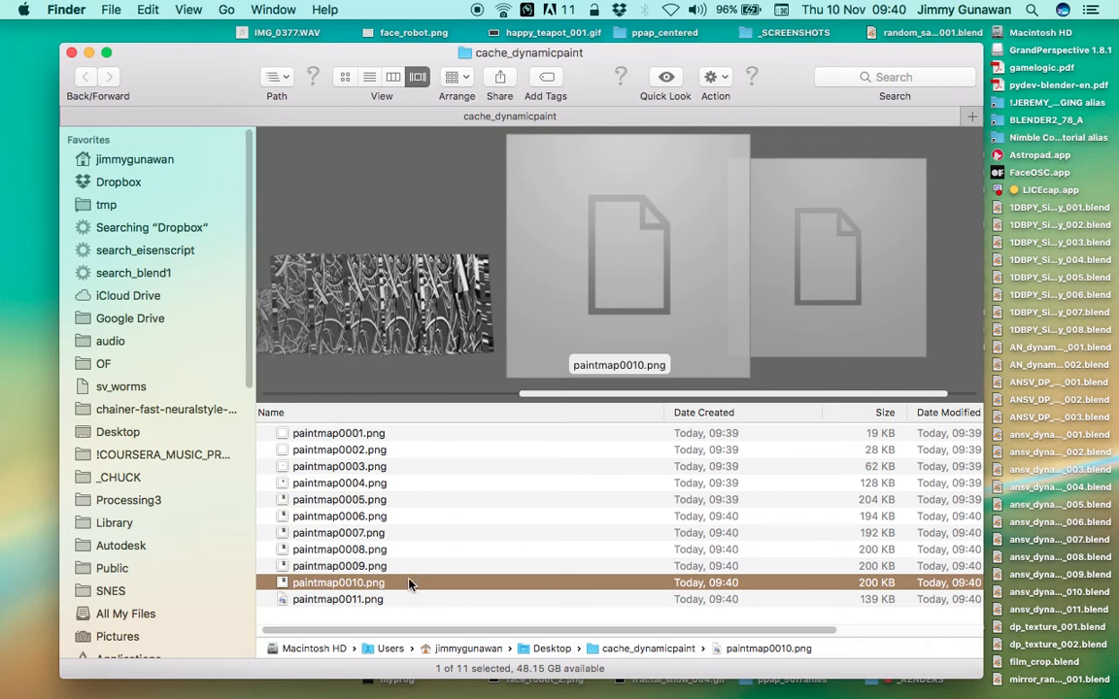
pyautogui.press('space')
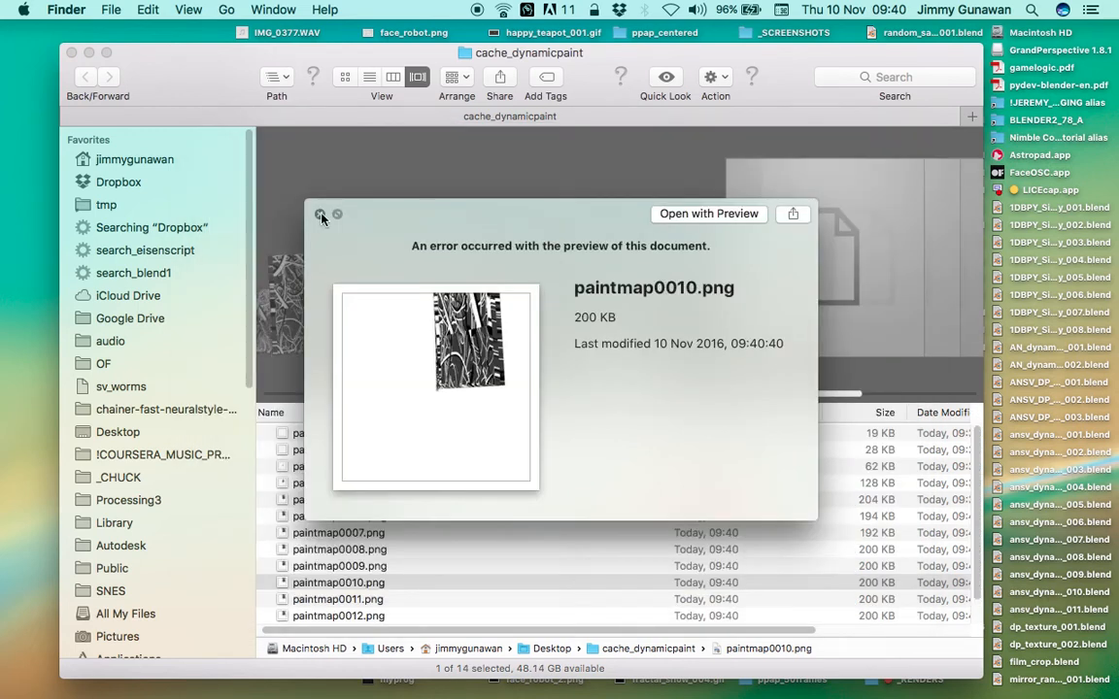
# Close the paintmap0010.png preview and show the cache_dynamicpaint folder as a list
pyautogui.click(321, 214)
pyautogui.click(393, 78)
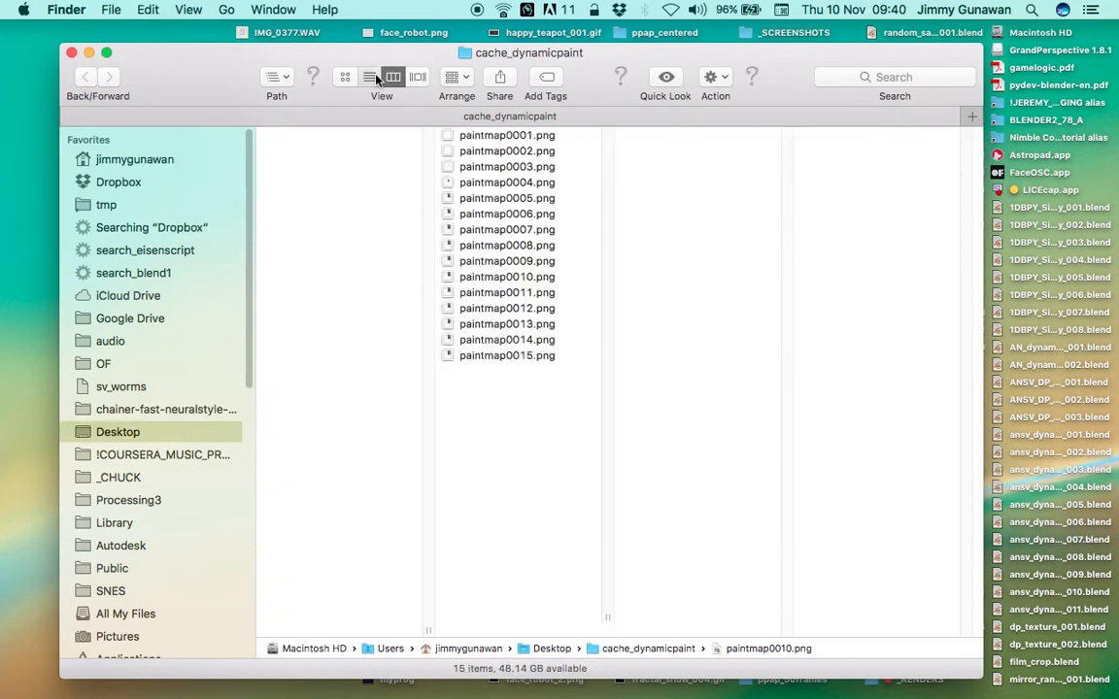
pyautogui.click(370, 77)
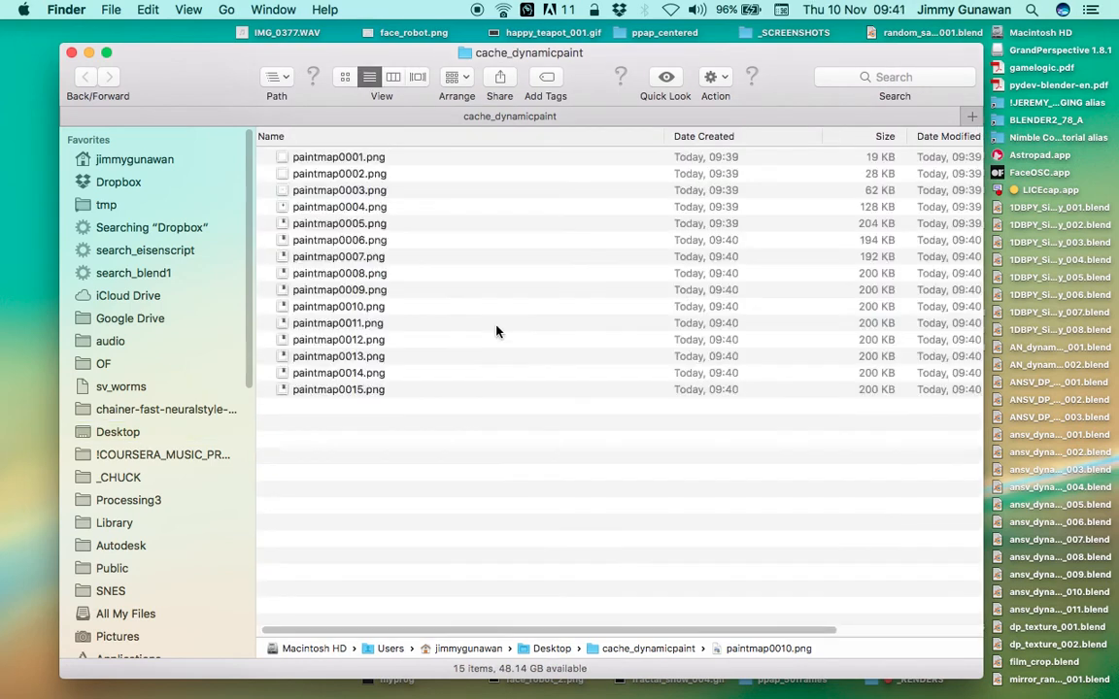
# Examine paintmap0014.png in a Quick Look preview and close the preview
pyautogui.click(452, 354)
pyautogui.click(449, 375)
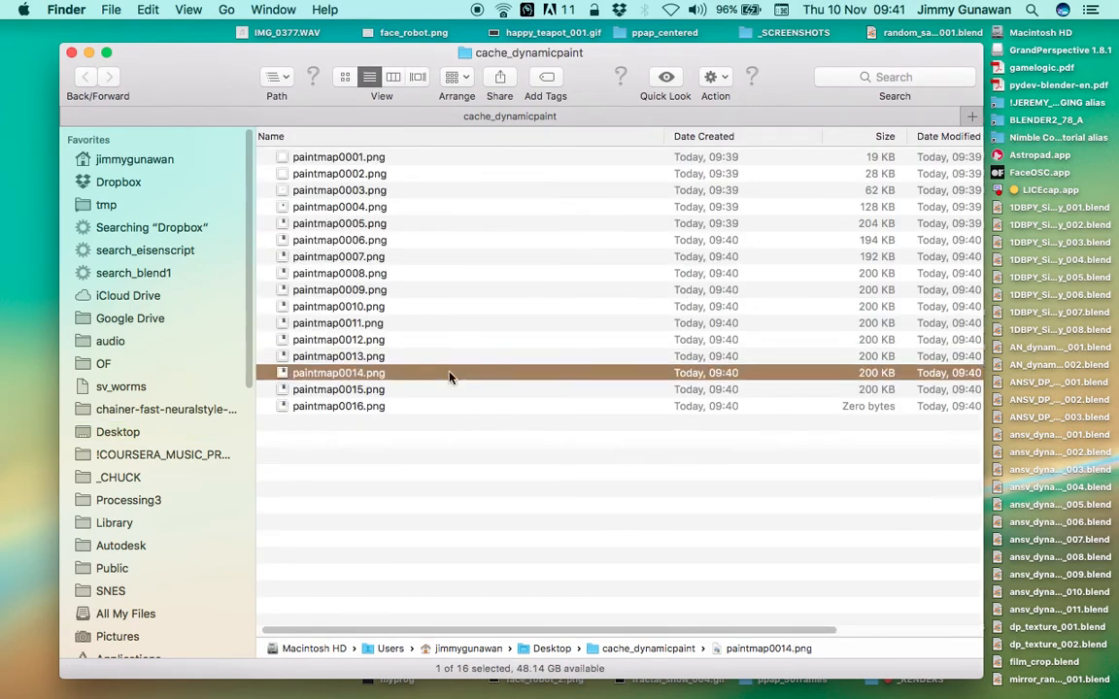
pyautogui.press('space')
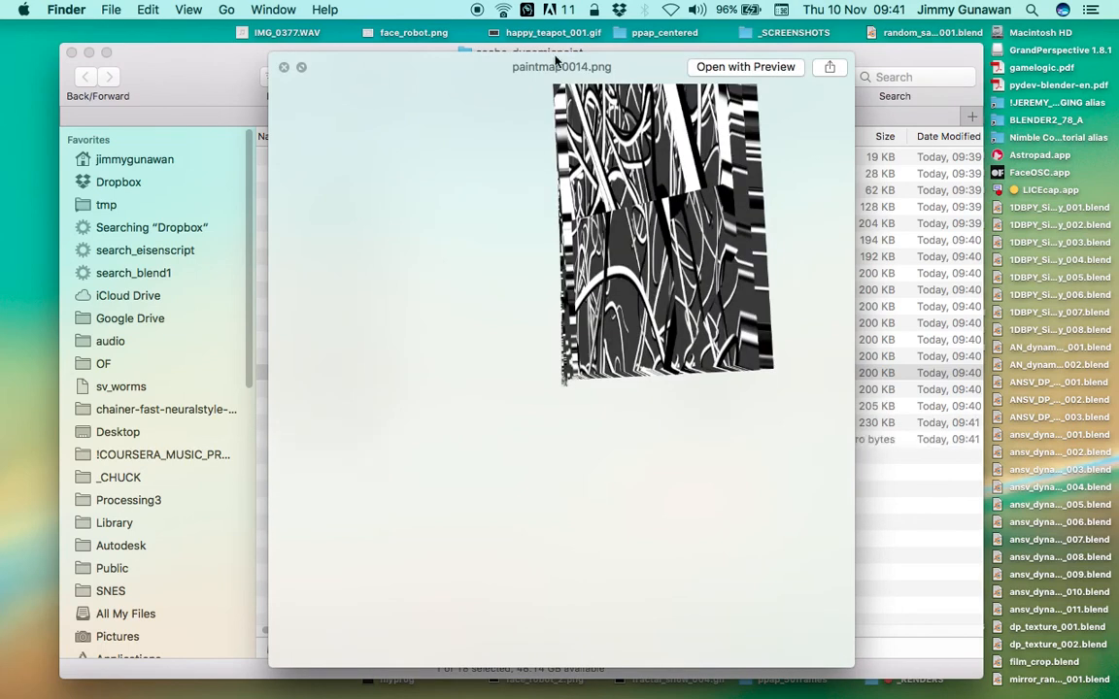
pyautogui.moveTo(558, 63); pyautogui.dragTo(516, 52)
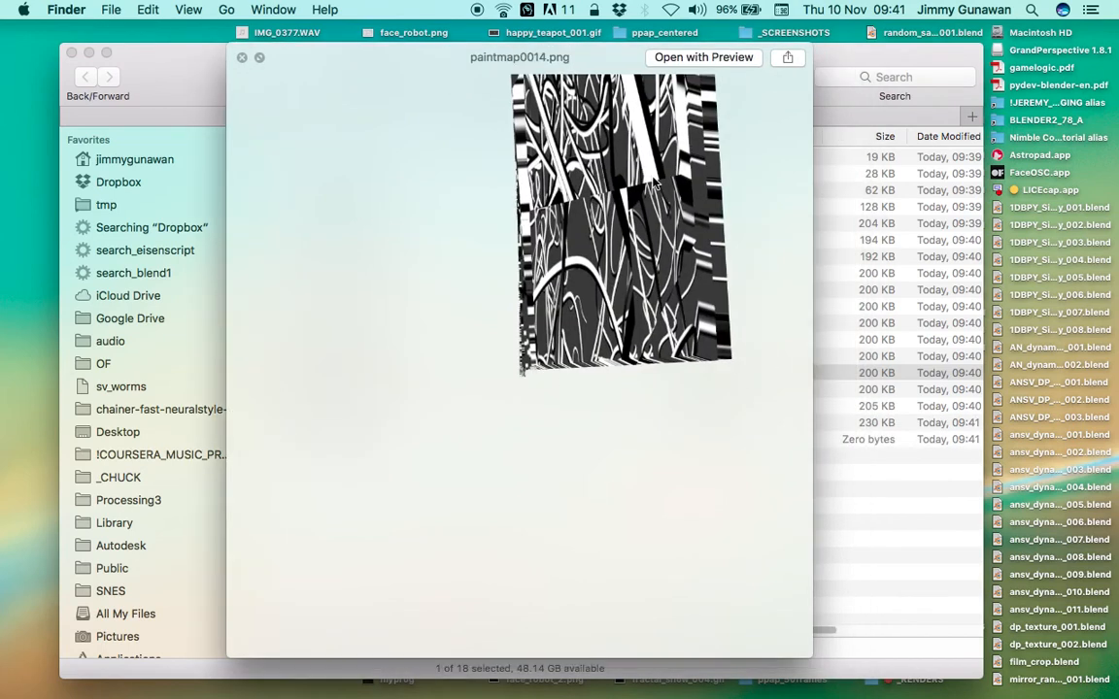
pyautogui.click(243, 58)
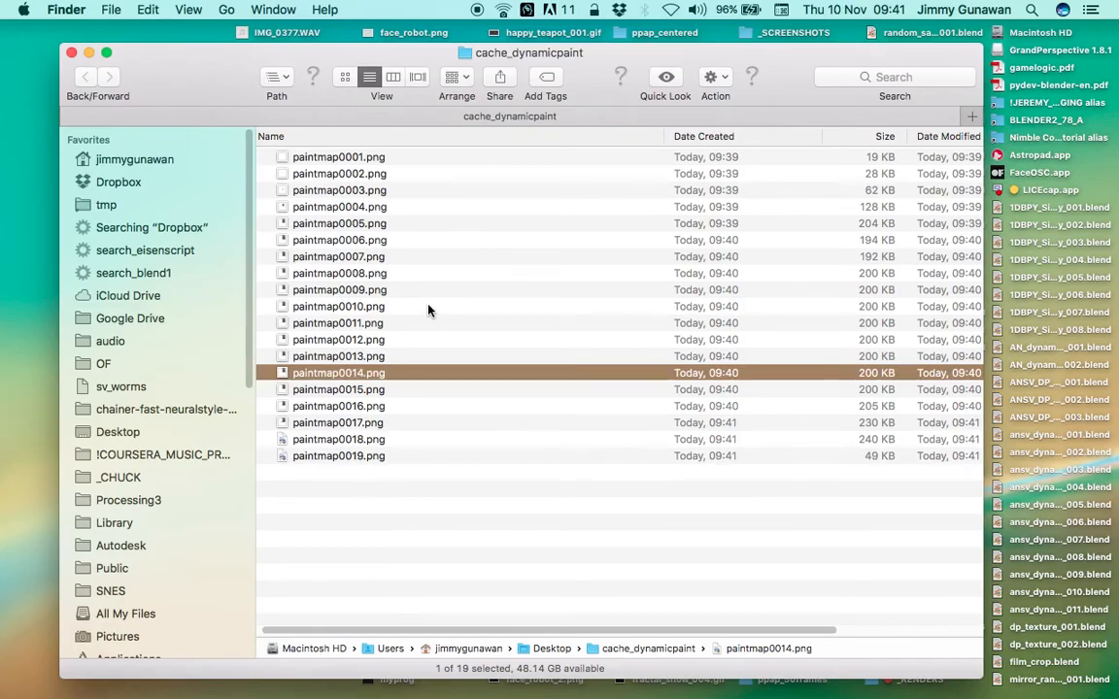
# Switch back to Blender and cancel the running Dynamic Paint bake
pyautogui.hotkey('ctrl', 'Right')
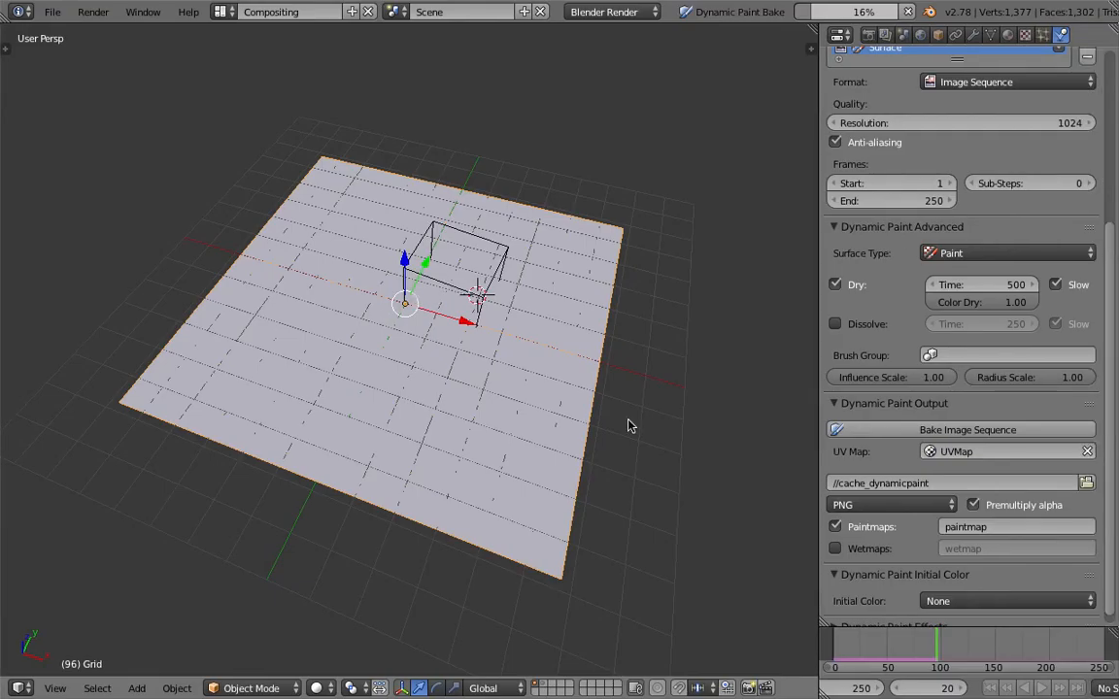
pyautogui.press('Escape')
pyautogui.click(646, 131)
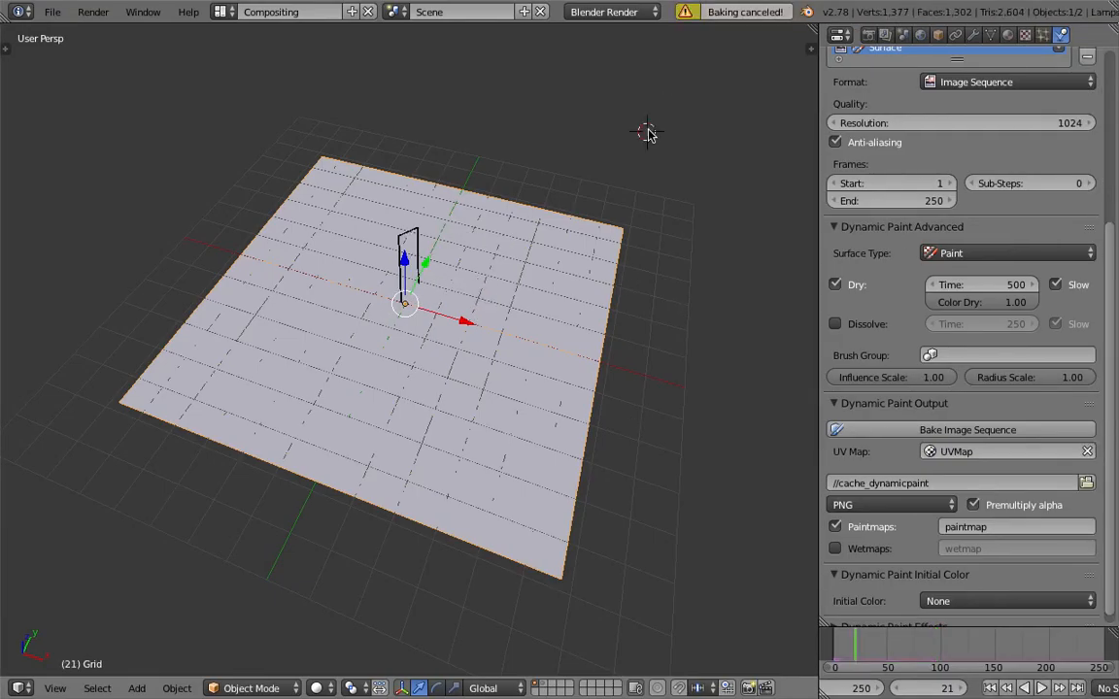
pyautogui.moveTo(647, 131); pyautogui.dragTo(596, 179, button='middle')
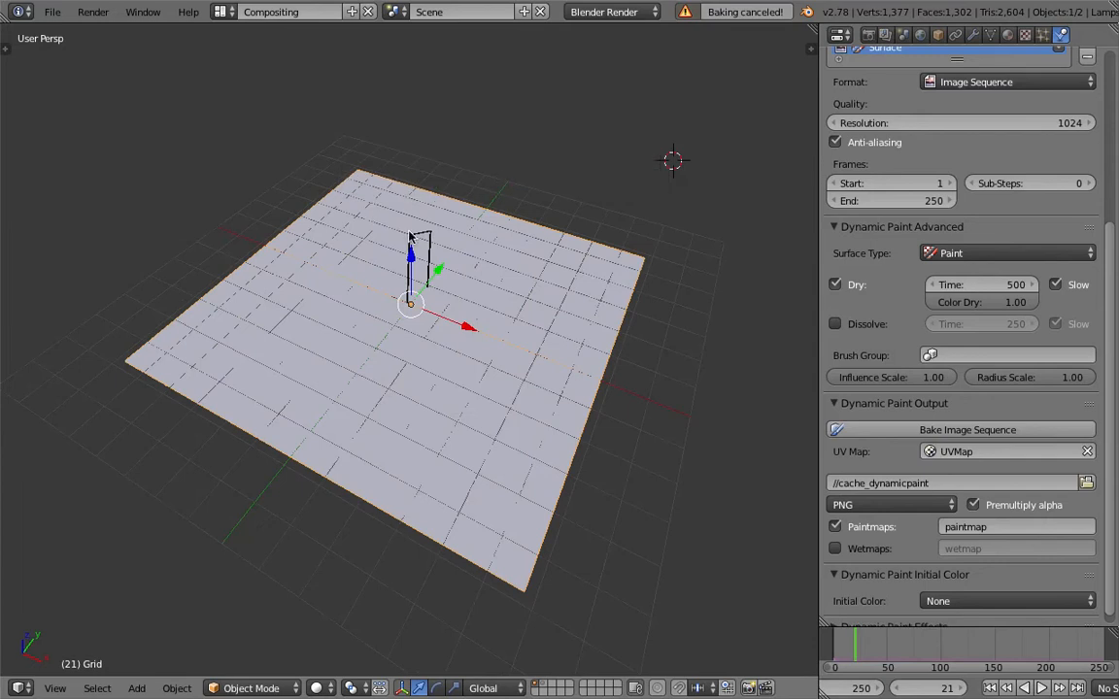
# Select the cube, split the 3D view horizontally and show the Animation Nodes tree in a Node Editor in the upper area
pyautogui.rightClick(410, 235)
pyautogui.click(232, 14)
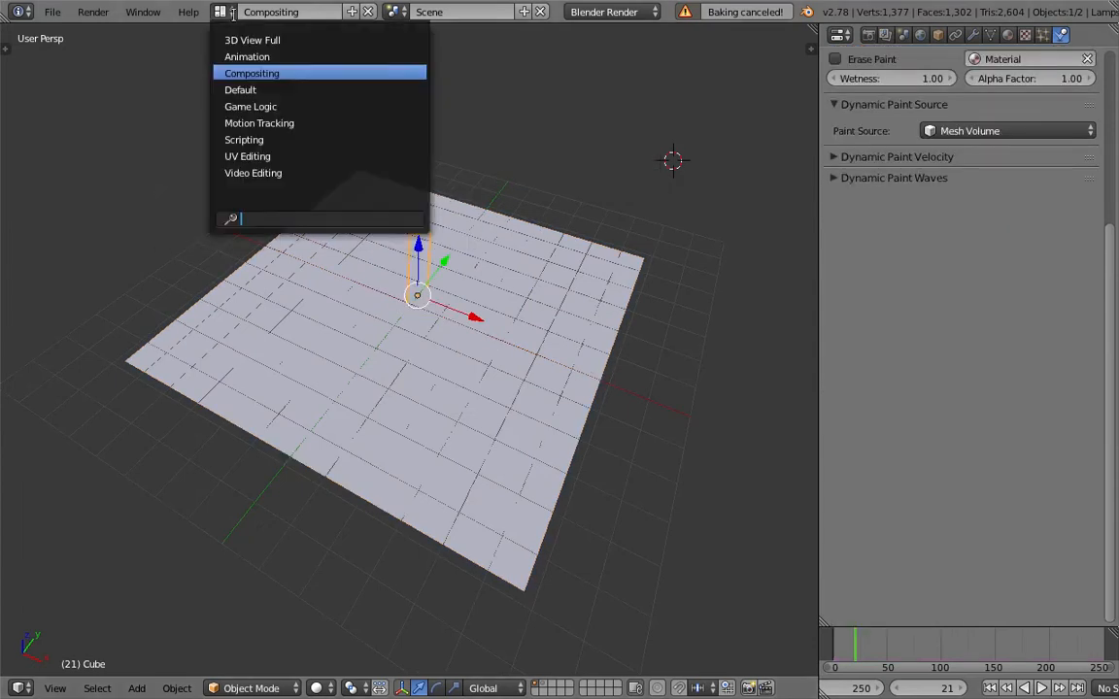
pyautogui.click(272, 80)
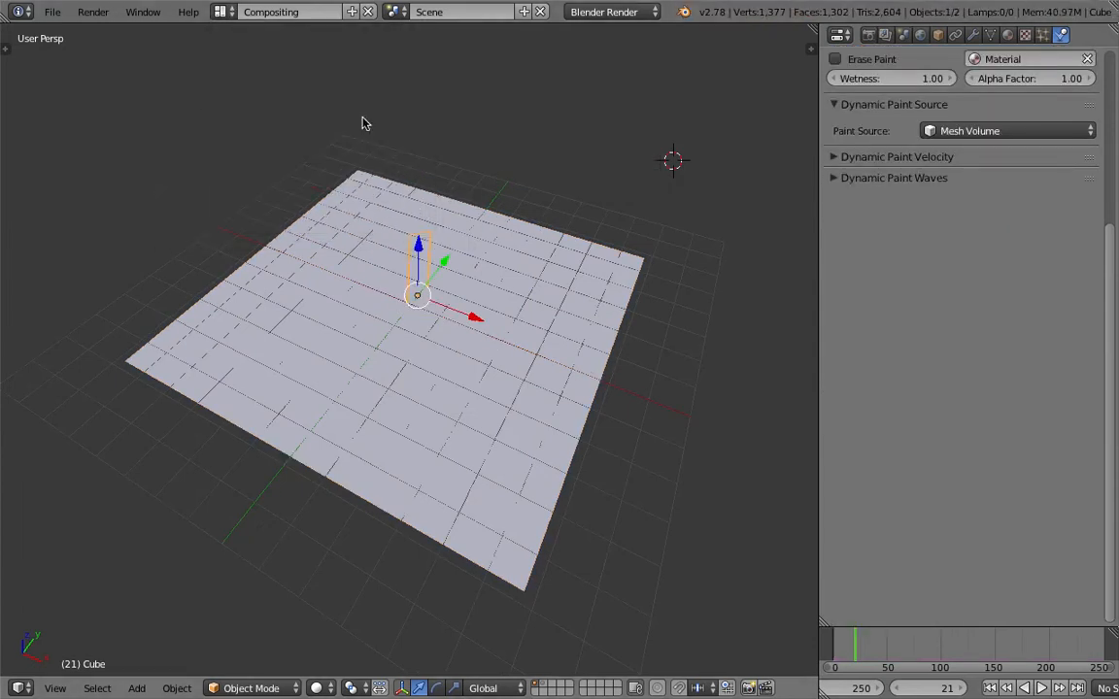
pyautogui.click(232, 11)
pyautogui.moveTo(812, 37); pyautogui.dragTo(460, 249)
pyautogui.click(19, 236)
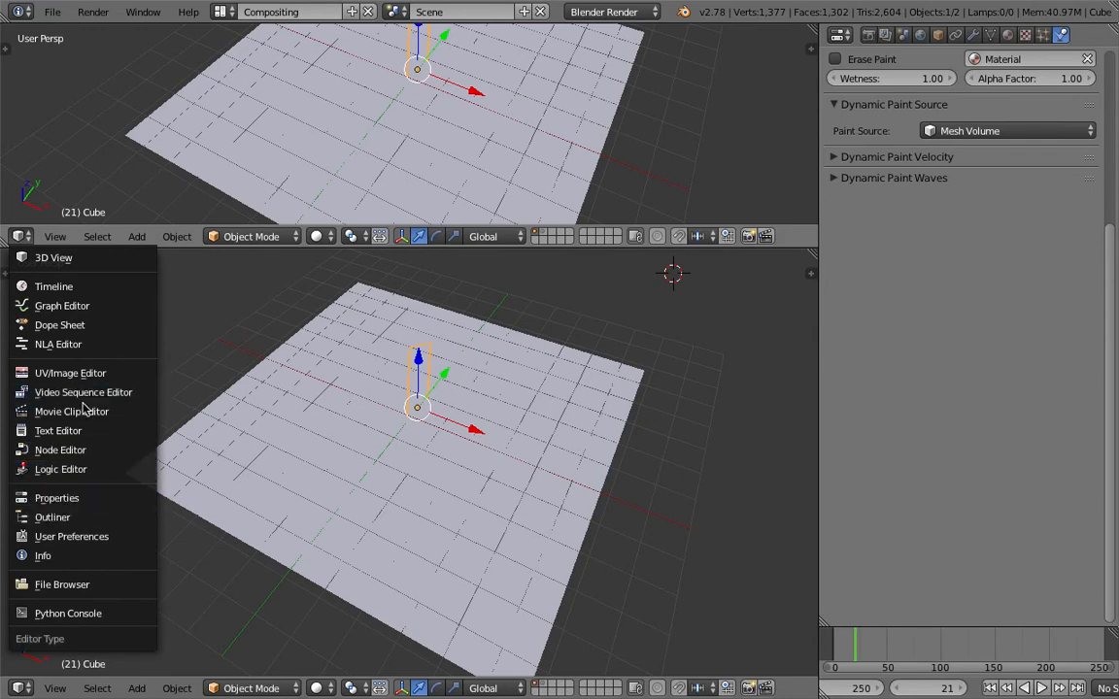
pyautogui.click(60, 450)
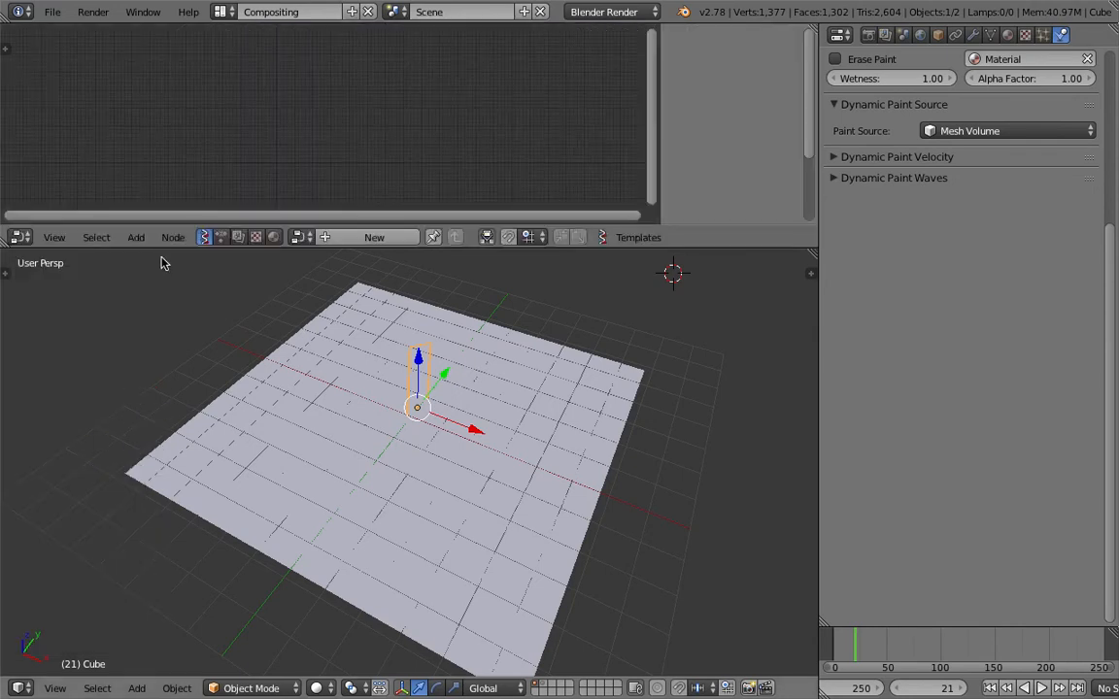
pyautogui.click(222, 238)
# Make room for the node tree by enlarging the Node Editor and hiding its sidebar, and reposition the Object Transform Output node
pyautogui.moveTo(268, 247); pyautogui.dragTo(274, 394)
pyautogui.moveTo(211, 262); pyautogui.dragTo(286, 191, button='middle')
pyautogui.scroll(3, 285, 191)
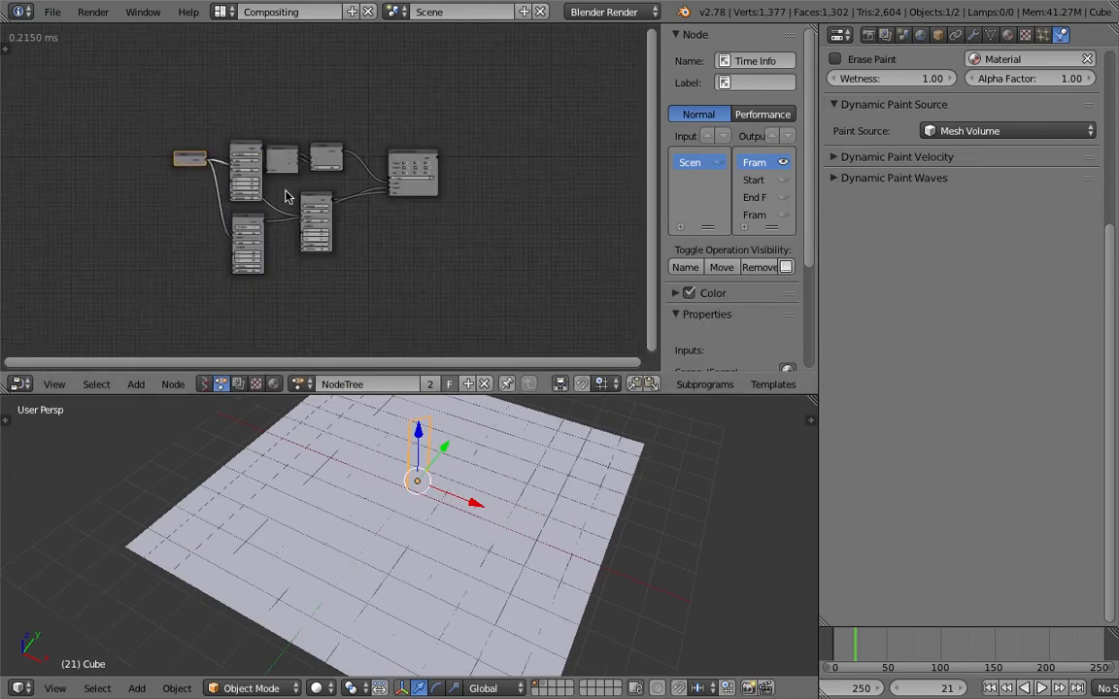
pyautogui.scroll(5, 285, 197)
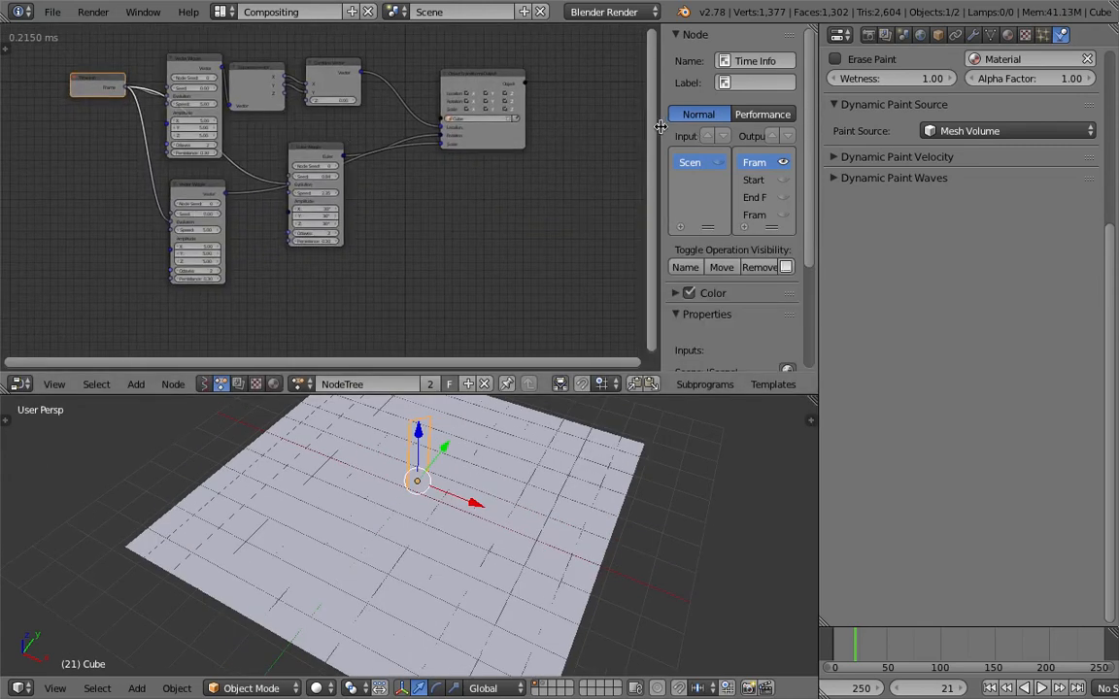
pyautogui.moveTo(663, 126); pyautogui.dragTo(817, 294)
pyautogui.moveTo(486, 127); pyautogui.dragTo(493, 143, button='middle')
pyautogui.scroll(2, 496, 145)
pyautogui.moveTo(614, 145); pyautogui.dragTo(659, 153)
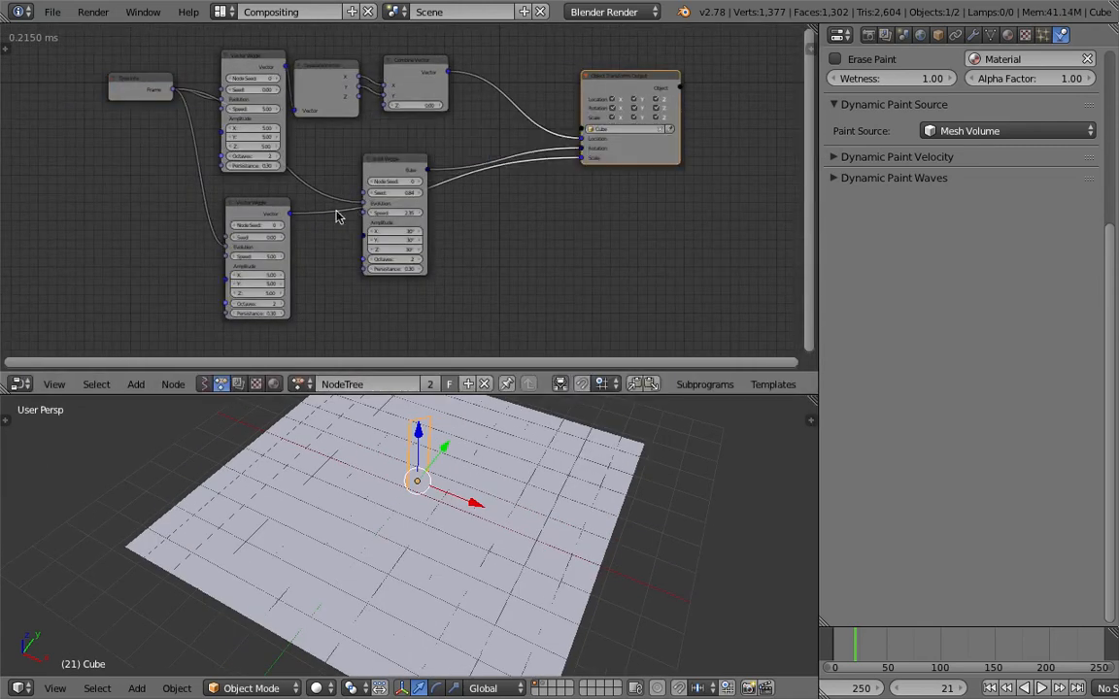
# Save the file and delete the lower Vector Wiggle node that drives the cube's scale
pyautogui.moveTo(268, 212); pyautogui.dragTo(292, 233)
pyautogui.scroll(2, 290, 232)
pyautogui.hotkey('ctrl', 's')
pyautogui.click(281, 229)
pyautogui.press('x')
# Add a Number Wiggle node where the deleted Vector Wiggle node was
pyautogui.hotkey('shift', 'a')
pyautogui.click(247, 219)
pyautogui.write('number wi')
pyautogui.press('Return')
pyautogui.click(248, 224)
# Connect Time Info's Frame to the Number Wiggle's Evolution and its Number output to the cube's Scale input, tidy the nodes and save
pyautogui.moveTo(109, 71); pyautogui.dragTo(236, 284)
pyautogui.scroll(1, 89, 155)
pyautogui.moveTo(316, 241); pyautogui.dragTo(630, 166)
pyautogui.moveTo(687, 141); pyautogui.dragTo(700, 147)
pyautogui.moveTo(458, 140); pyautogui.dragTo(424, 325)
pyautogui.moveTo(424, 326); pyautogui.dragTo(394, 278, button='middle')
pyautogui.hotkey('ctrl', 's')
# Insert a Map Range node between the Number Wiggle and Vector from Value nodes
pyautogui.click(464, 255)
pyautogui.hotkey('shift', 'a')
pyautogui.moveTo(608, 264)
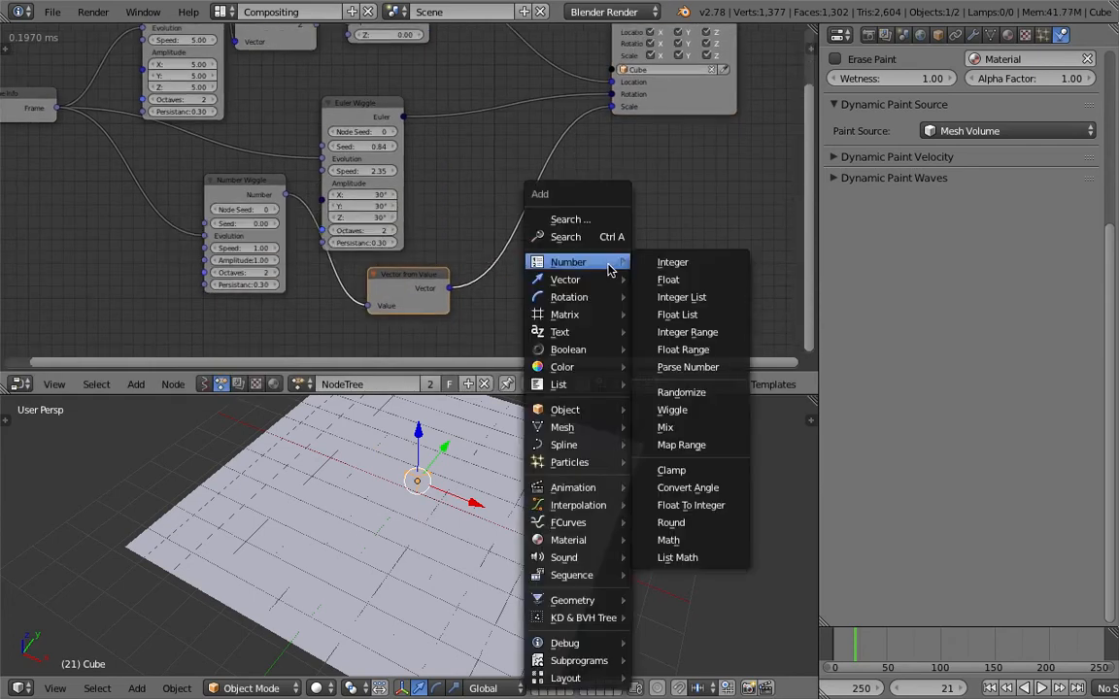
pyautogui.click(612, 238)
pyautogui.write('rem')
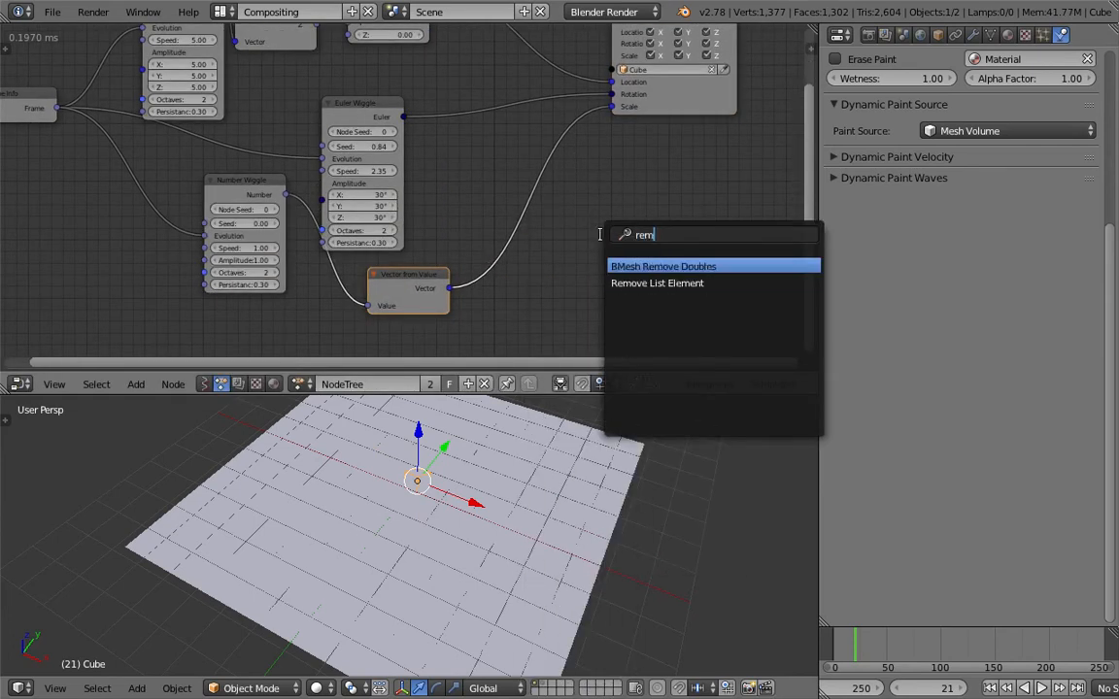
pyautogui.write('apmap')
pyautogui.press('Return')
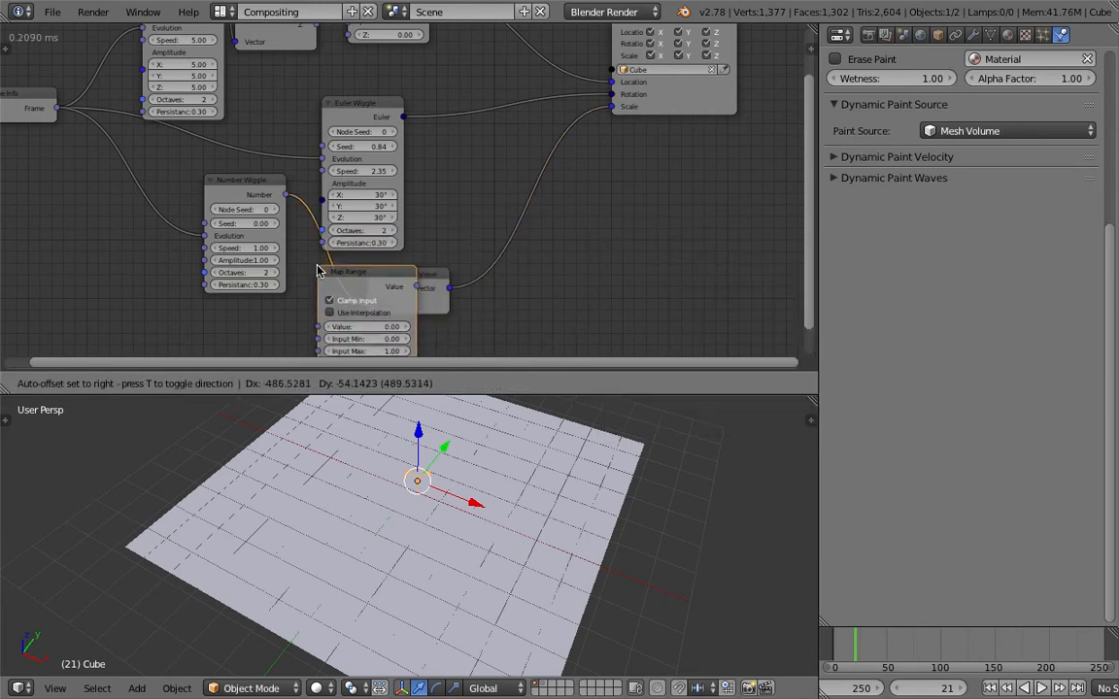
pyautogui.click(331, 267)
# Set the Map Range node's Input Min to -1, Output Min to 0.2 and Output Max to 2, and save the file
pyautogui.moveTo(364, 217); pyautogui.dragTo(374, 142, button='middle')
pyautogui.scroll(2, 375, 161)
pyautogui.moveTo(416, 235); pyautogui.dragTo(383, 192, button='middle')
pyautogui.click(382, 234)
pyautogui.press('Tab')
pyautogui.press('Tab')
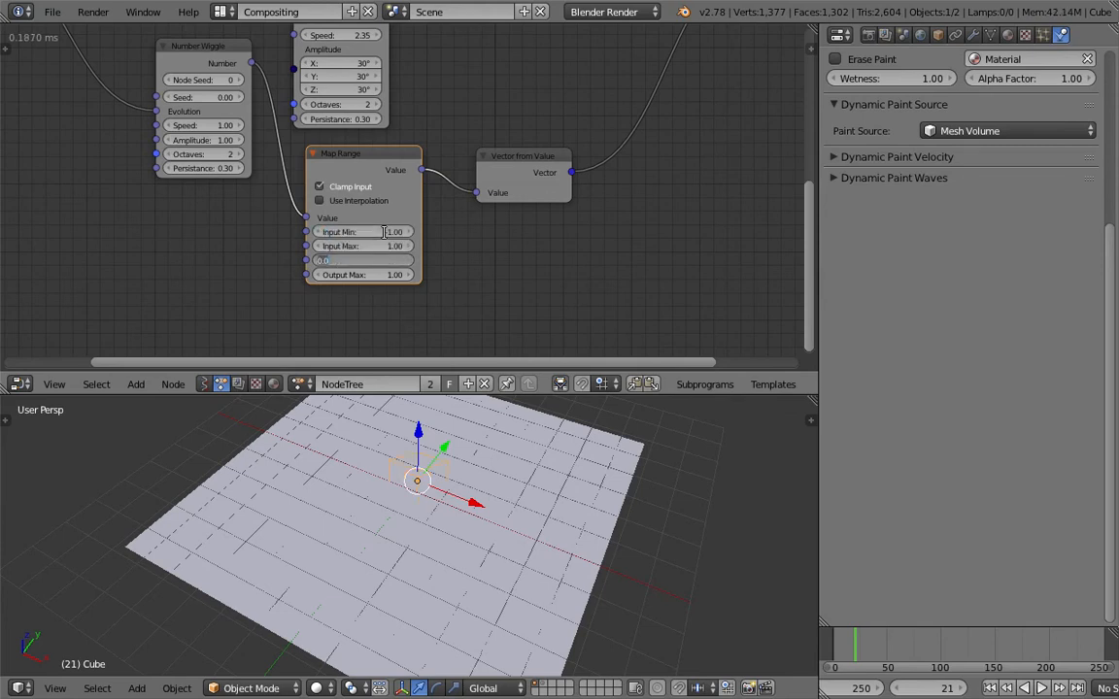
pyautogui.press('Tab')
pyautogui.write('2')
pyautogui.press('Return')
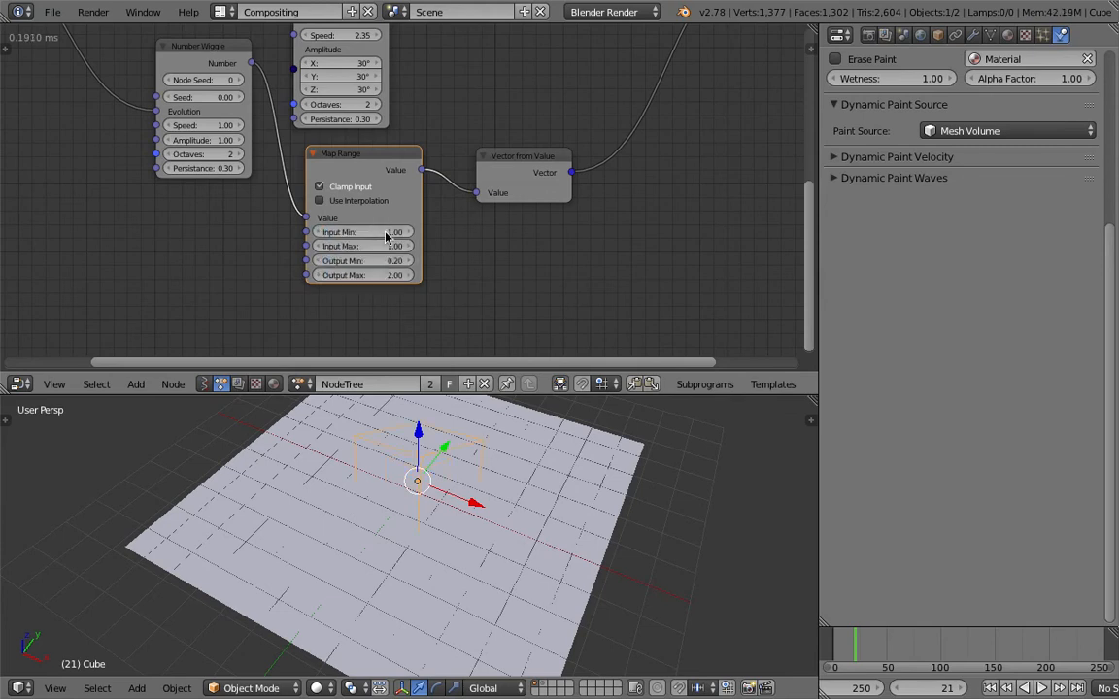
pyautogui.hotkey('ctrl', 's')
pyautogui.click(386, 233)
# Play the animation from the first frame in wireframe shading, set the Number Wiggle's Speed to about 6.64 and stop playback
pyautogui.scroll(-2, 385, 236)
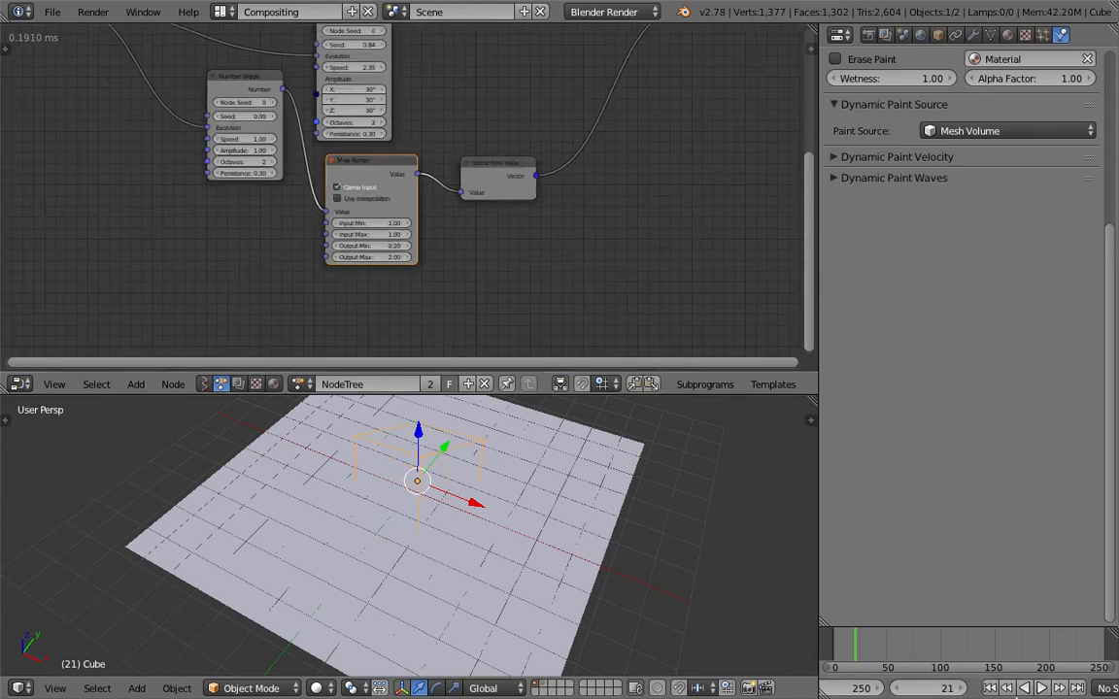
pyautogui.click(991, 690)
pyautogui.hotkey('alt', 'a')
pyautogui.moveTo(714, 588); pyautogui.dragTo(577, 525, button='middle')
pyautogui.scroll(-2, 577, 526)
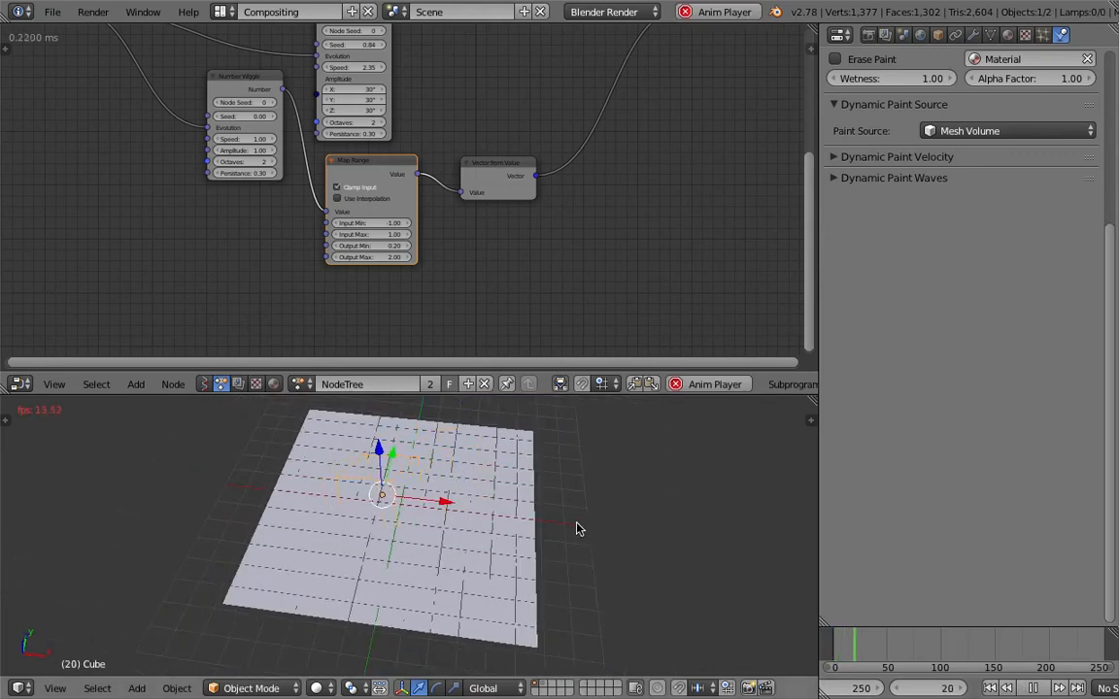
pyautogui.moveTo(260, 152)
pyautogui.mouseDown()
pyautogui.moveTo(303, 148)
pyautogui.moveTo(264, 162)
pyautogui.moveTo(276, 149)
pyautogui.mouseUp()
pyautogui.moveTo(526, 491); pyautogui.dragTo(607, 524, button='middle')
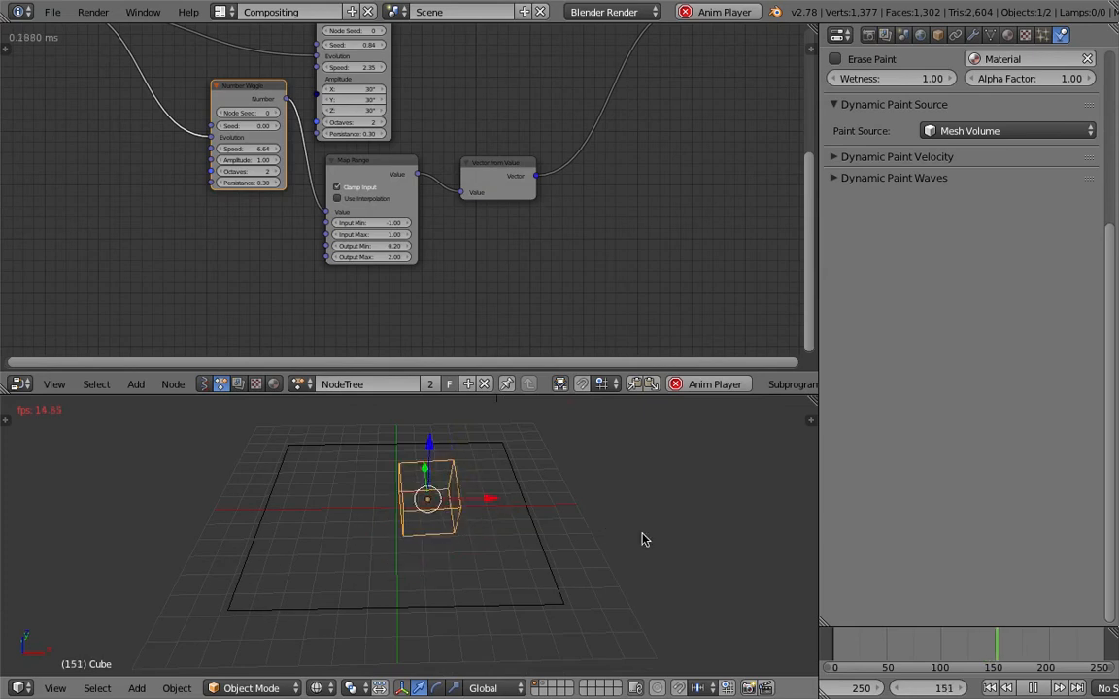
pyautogui.click(1033, 687)
# Set the Euler Wiggle's Speed to about 17.89 and replay the animation briefly from the first frame
pyautogui.moveTo(429, 212); pyautogui.dragTo(449, 291, button='middle')
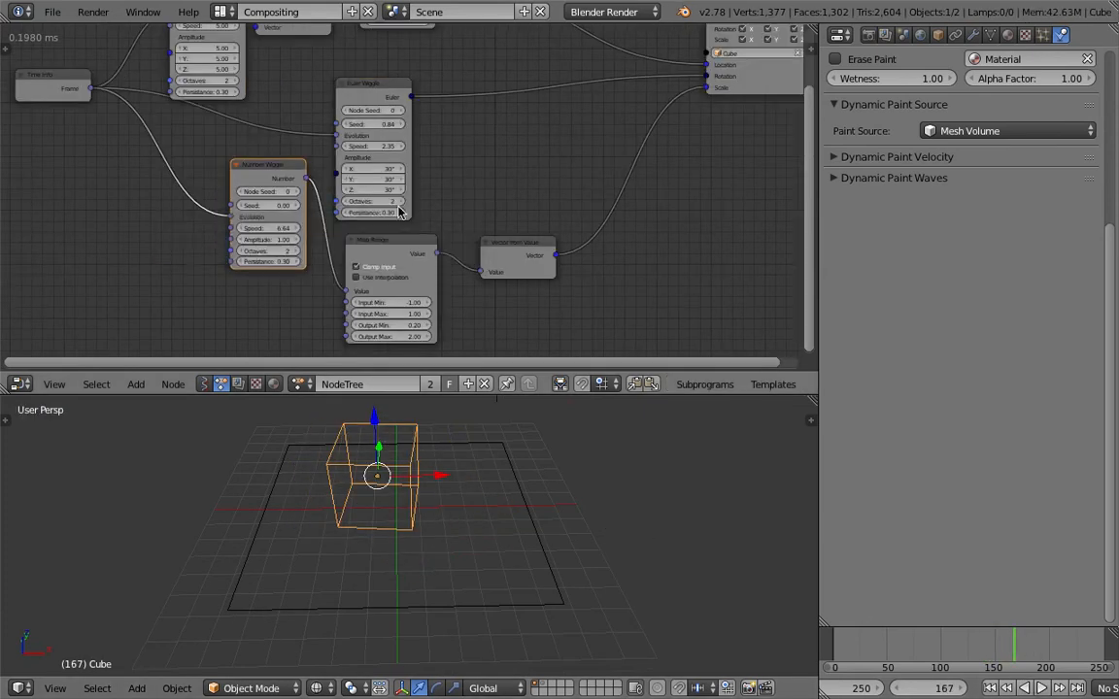
pyautogui.scroll(1, 398, 212)
pyautogui.moveTo(345, 139); pyautogui.dragTo(495, 139)
pyautogui.click(990, 688)
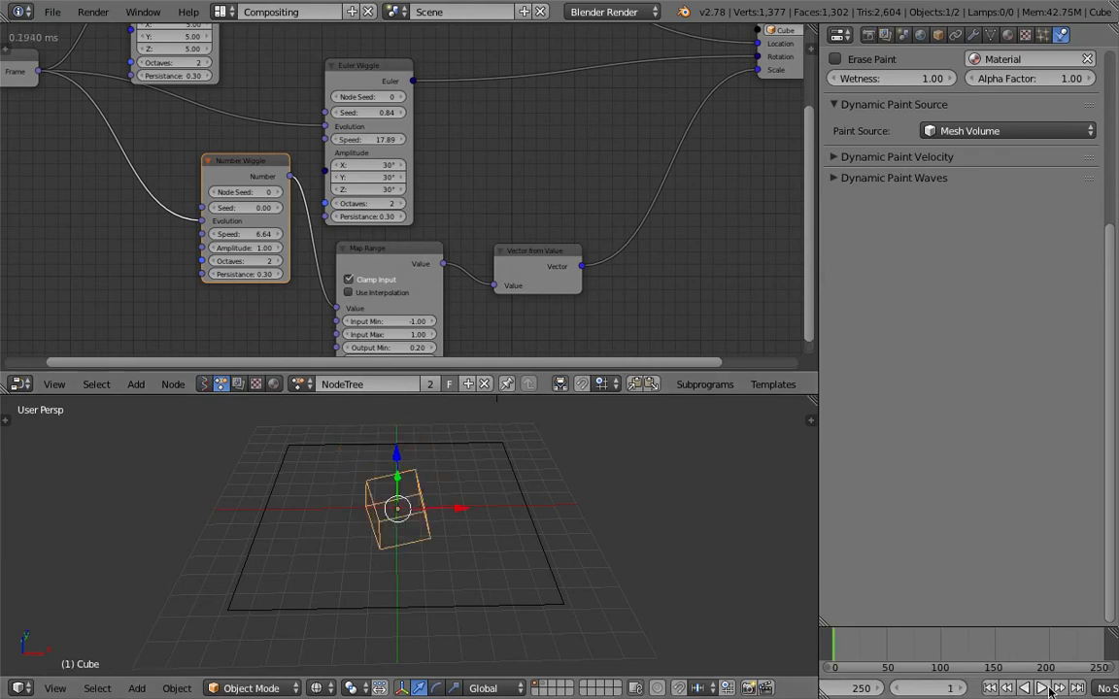
pyautogui.click(1043, 687)
pyautogui.hotkey('alt', 'a')
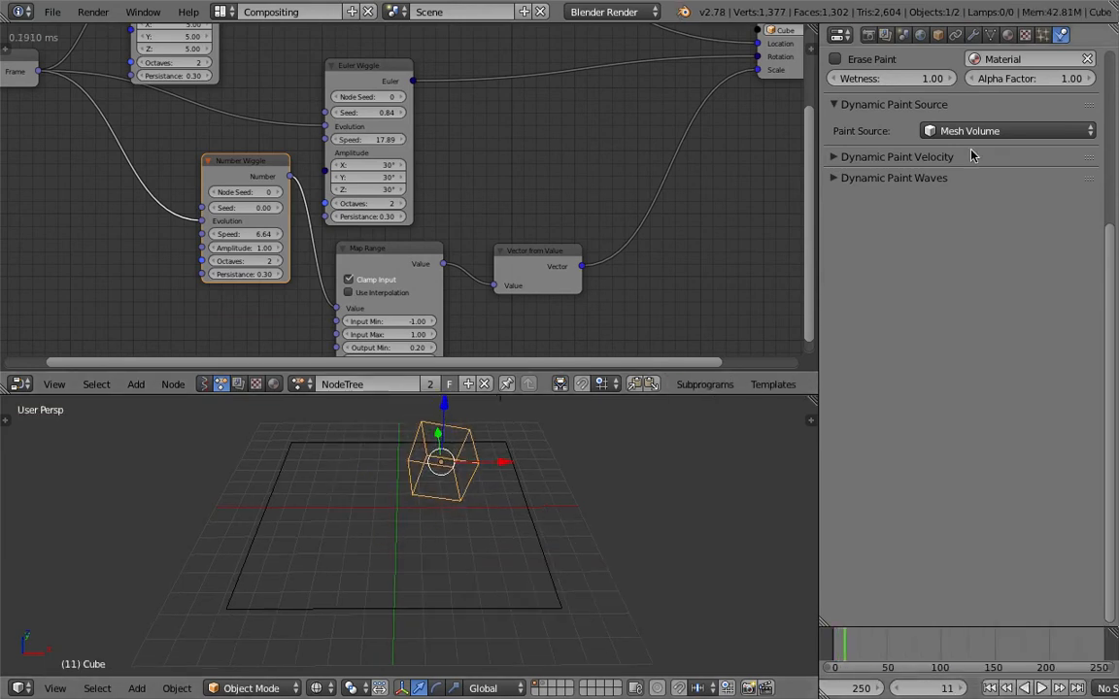
# Open the cube's texture settings down to the image source options and save the file
pyautogui.click(1006, 34)
pyautogui.click(1025, 34)
pyautogui.hotkey('ctrl', 's')
pyautogui.click(1010, 207)
pyautogui.scroll(-3, 996, 326)
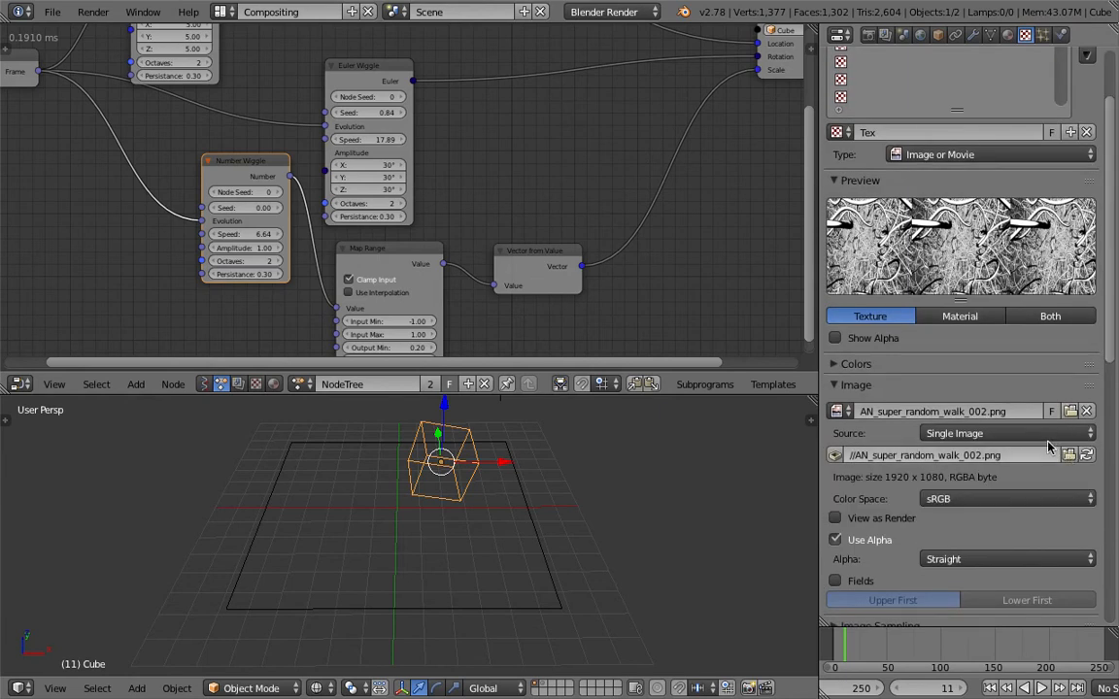
# Try the Generated image source for the cube's texture, with the Blank pattern followed by Color Grid
pyautogui.click(987, 433)
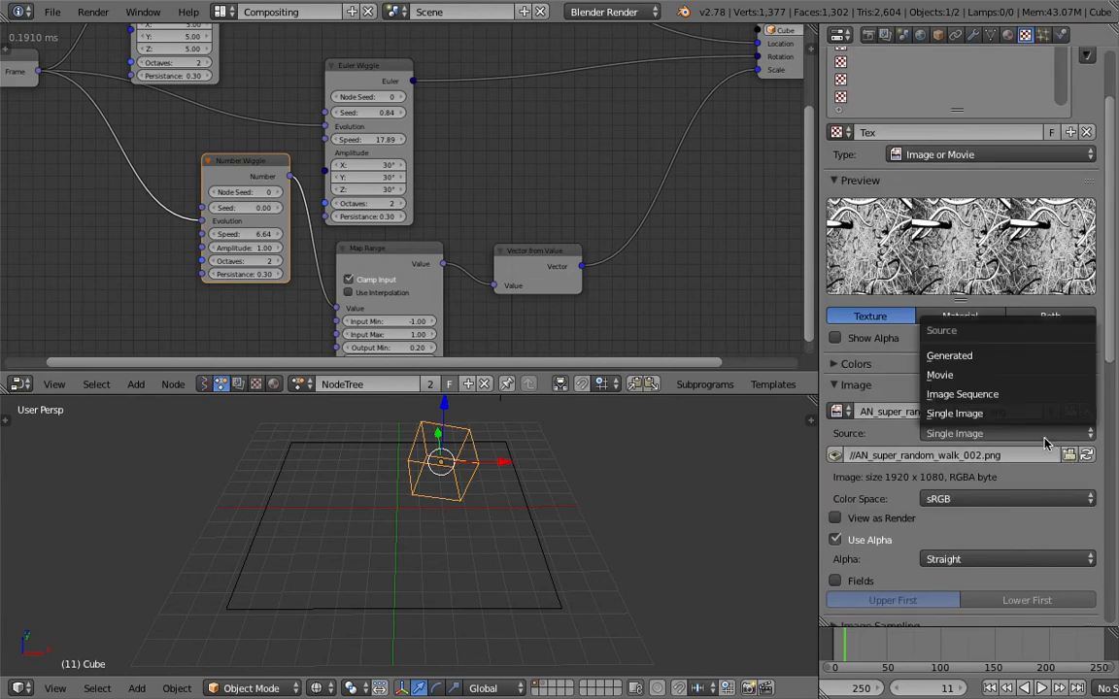
pyautogui.click(962, 356)
pyautogui.hotkey('ctrl', 's')
pyautogui.click(988, 423)
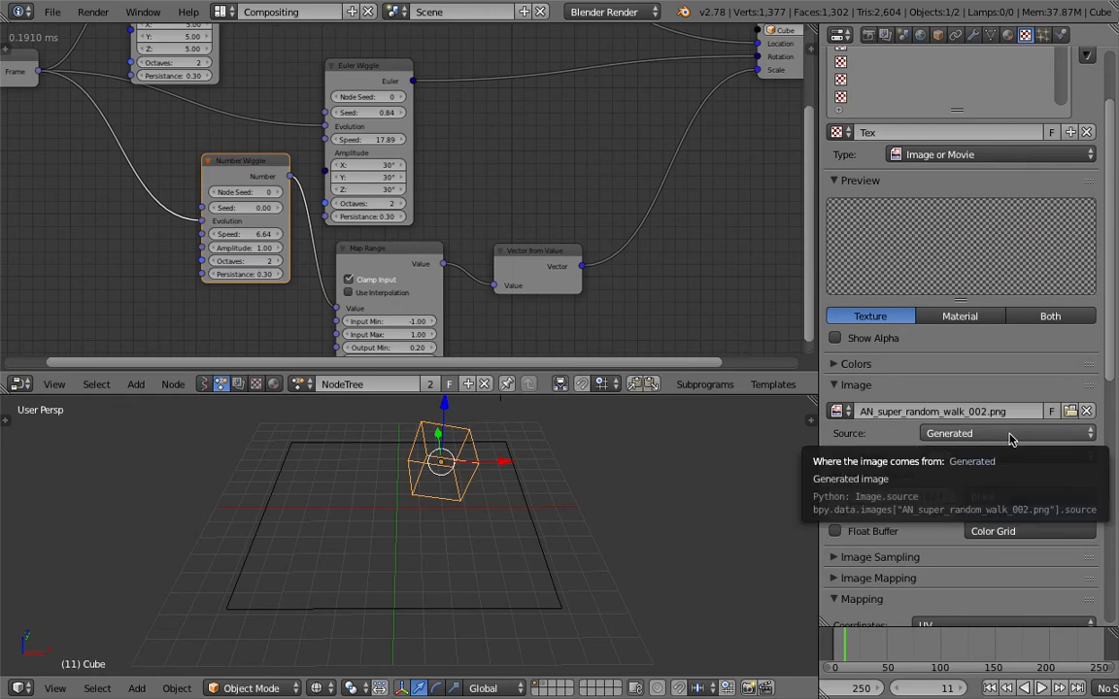
pyautogui.click(1010, 157)
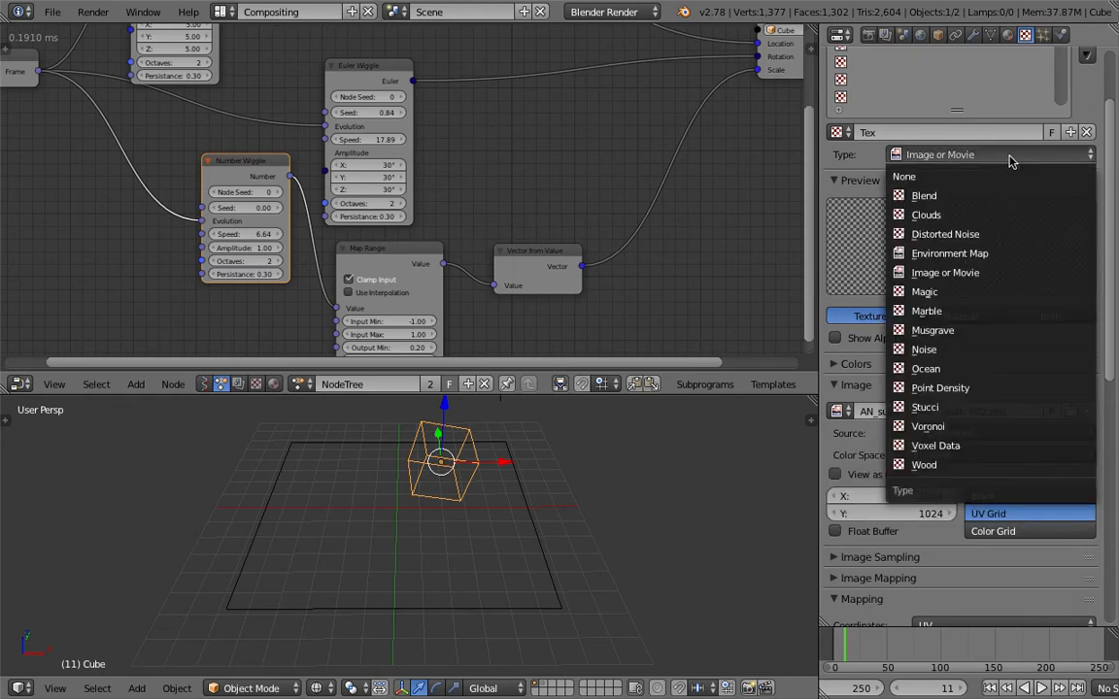
pyautogui.click(1021, 500)
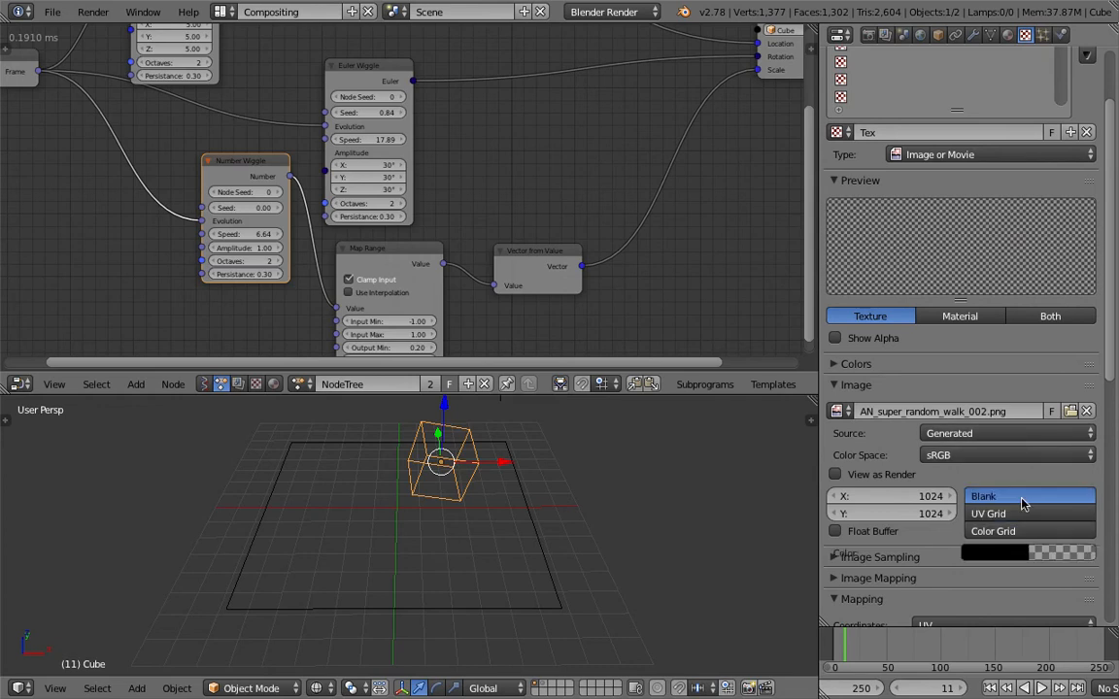
pyautogui.click(1021, 531)
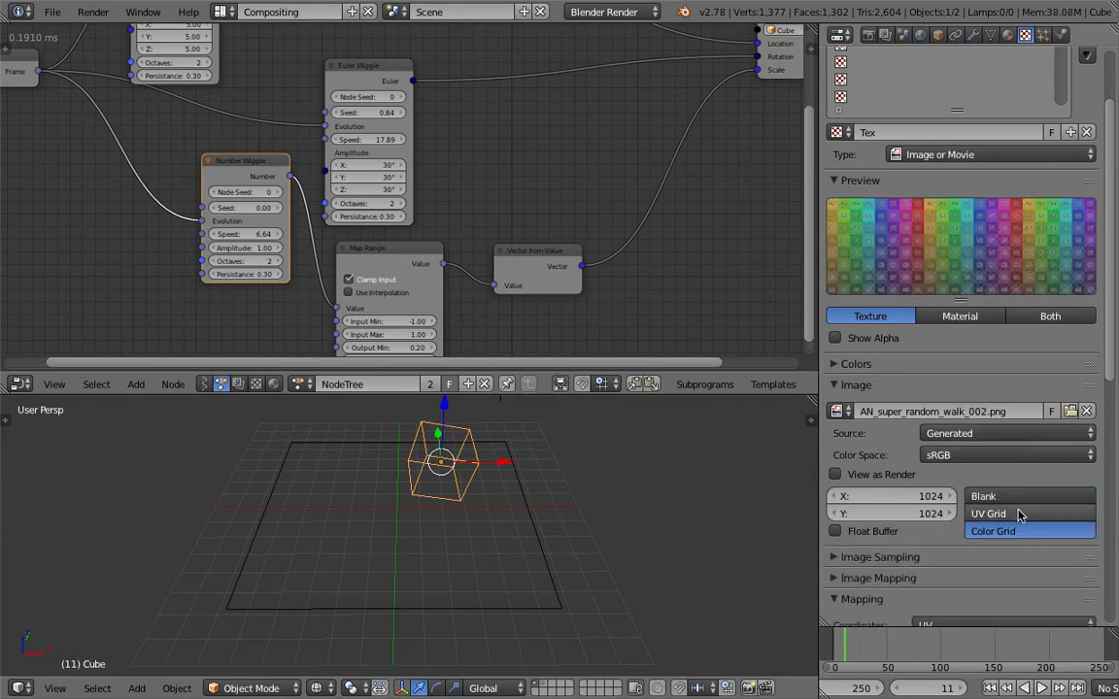
# Try the Image Sequence source for the cube's texture and look through the available texture types
pyautogui.click(1003, 433)
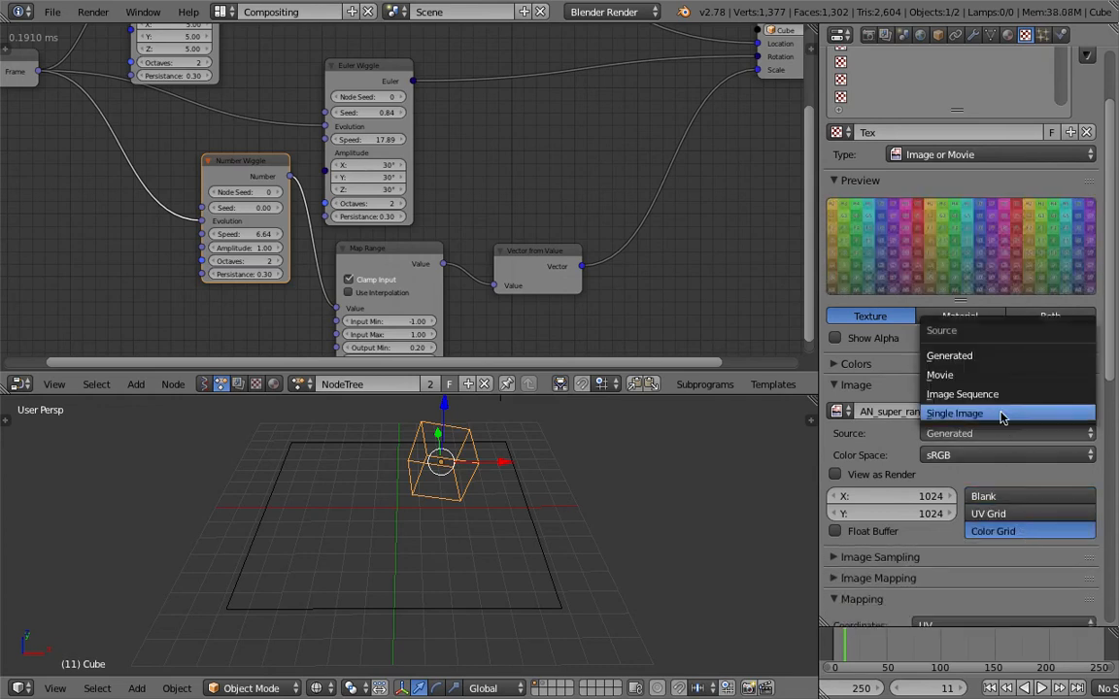
pyautogui.click(947, 395)
pyautogui.click(979, 157)
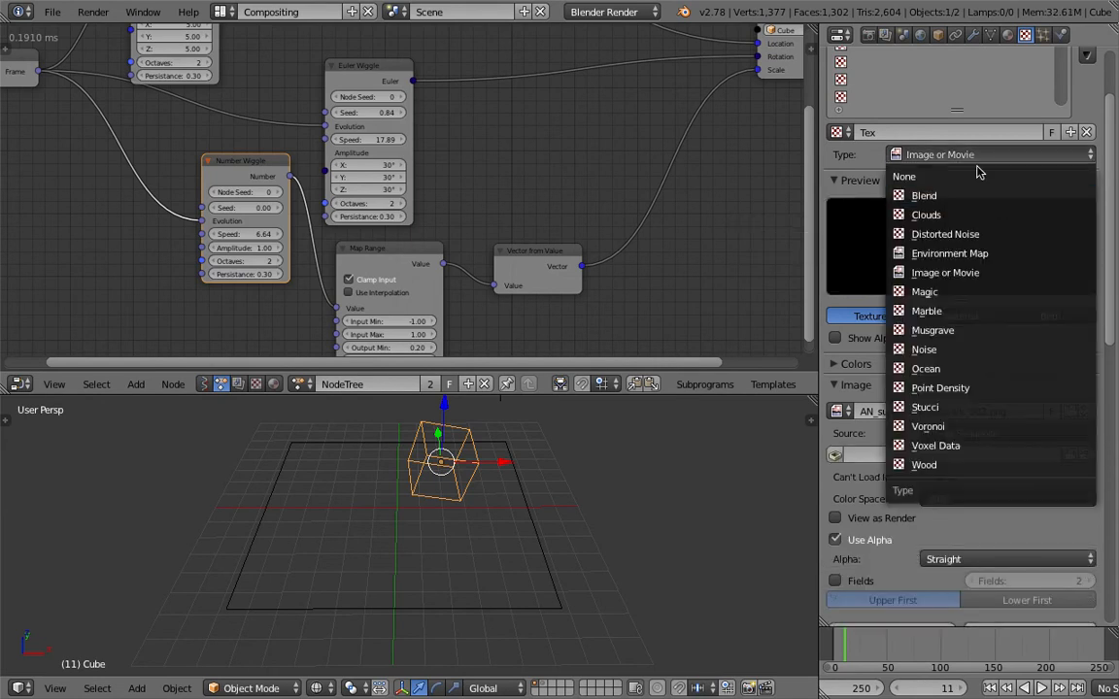
pyautogui.scroll(3, 1002, 185)
pyautogui.click(999, 249)
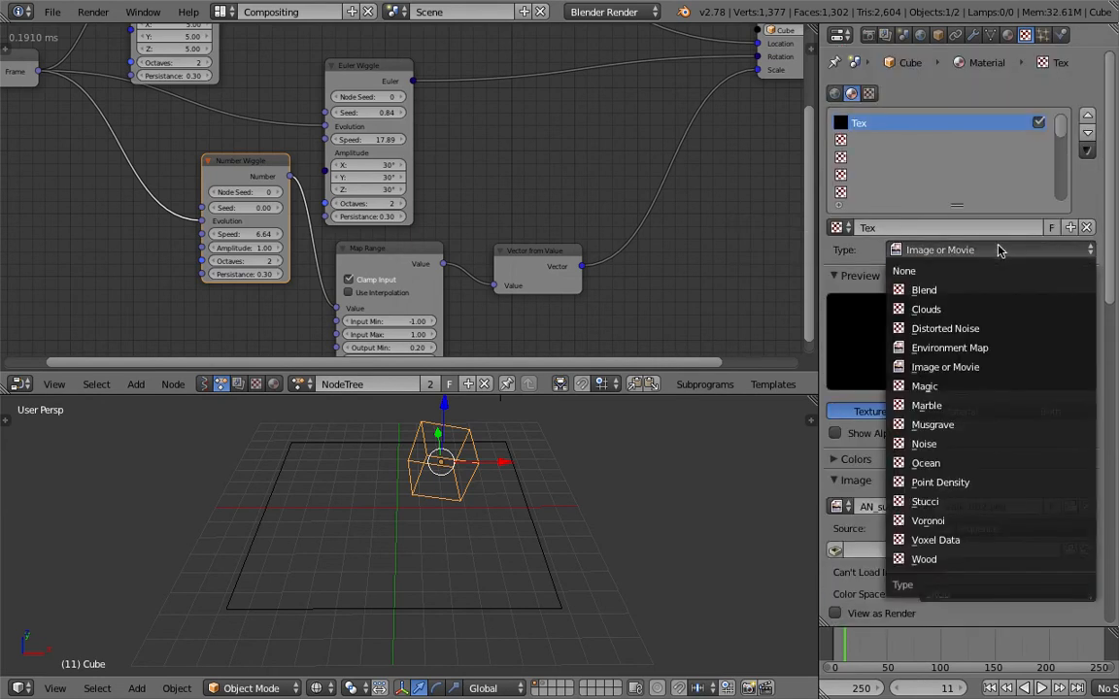
pyautogui.rightClick(474, 443)
pyautogui.rightClick(471, 440)
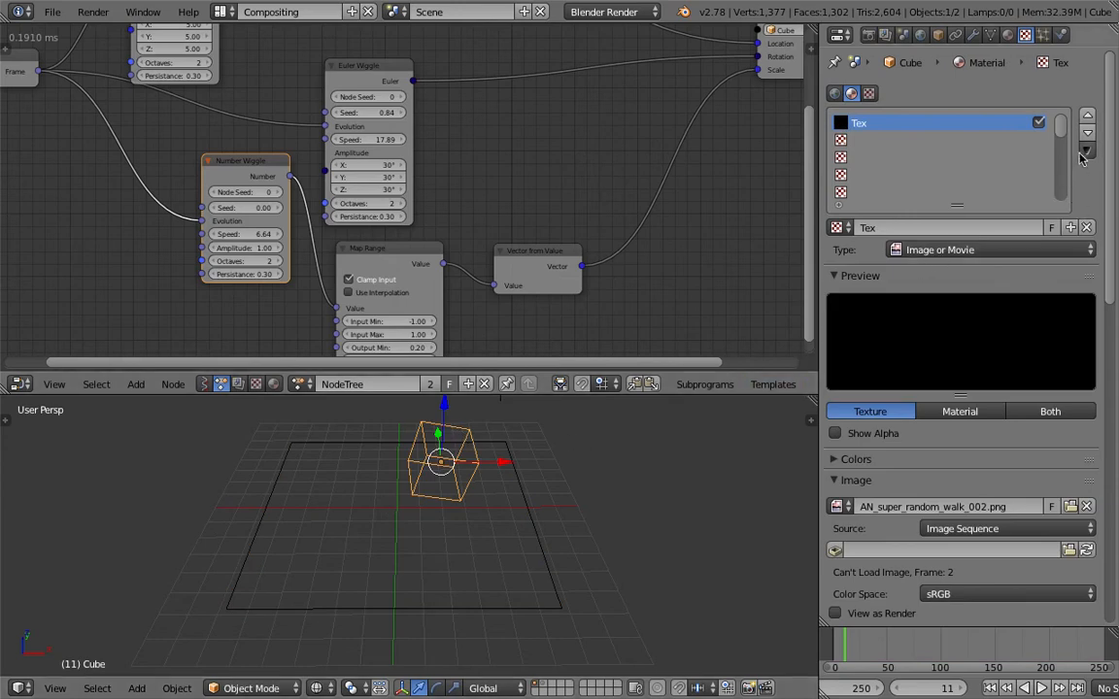
# Replace the cube's texture with a new Image or Movie texture that uses the UVMap coordinates
pyautogui.click(1086, 228)
pyautogui.click(977, 227)
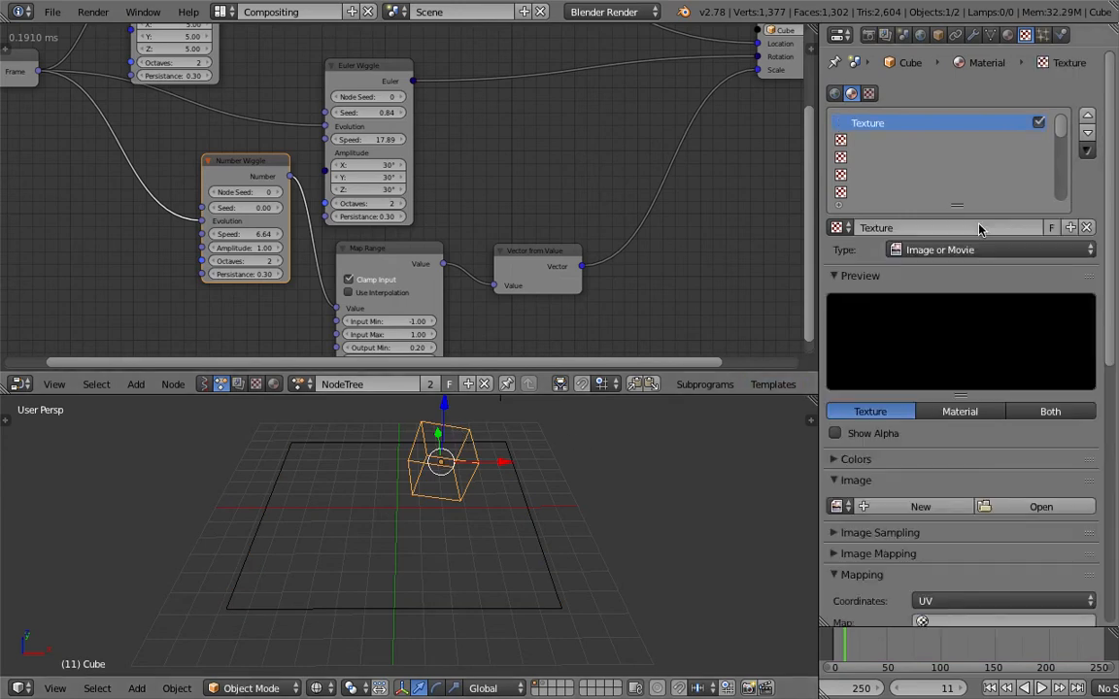
pyautogui.click(978, 252)
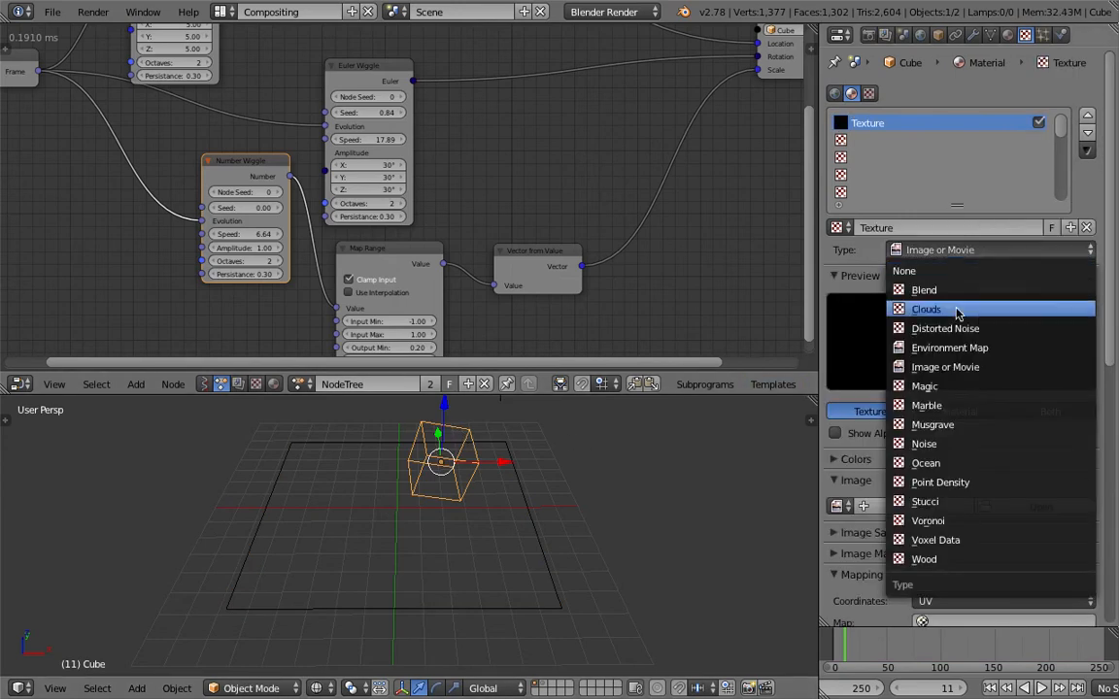
pyautogui.click(985, 369)
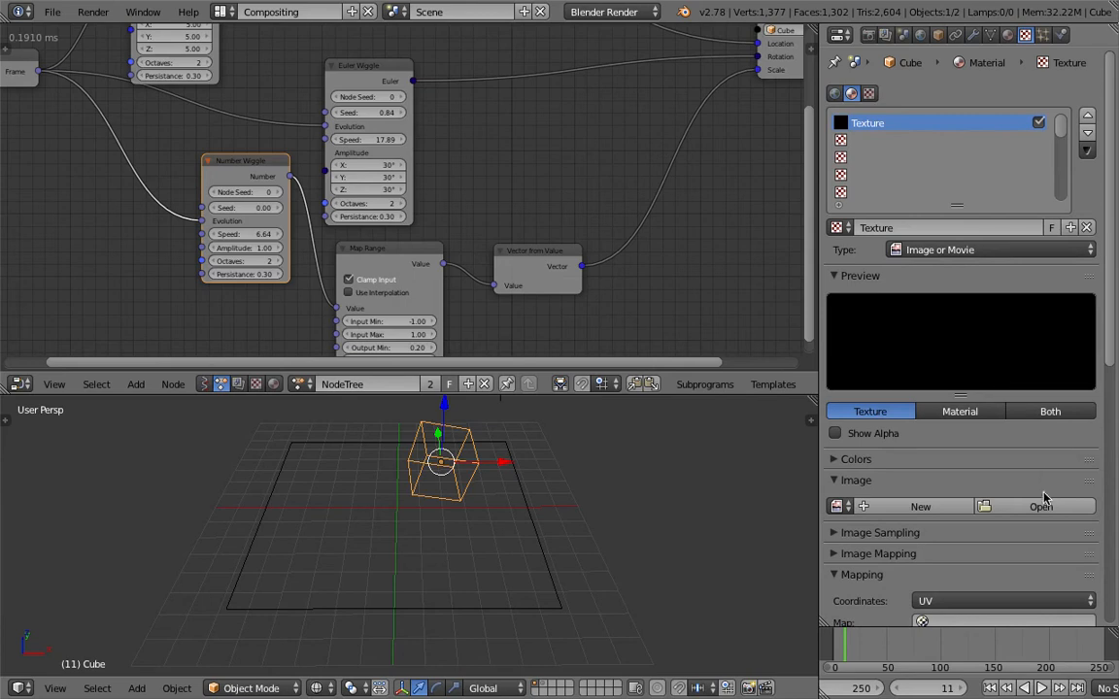
pyautogui.click(993, 618)
pyautogui.click(956, 447)
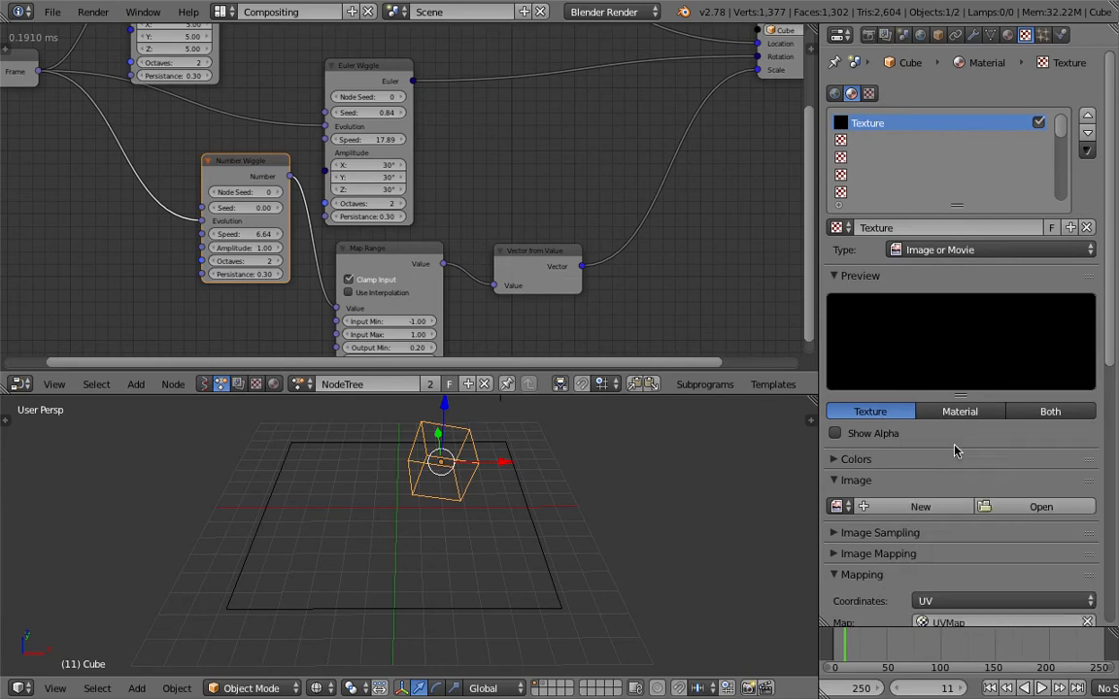
# Browse the Desktop for a texture image with thumbnails shown and folders hidden, and select dsc_0668.jpg
pyautogui.click(1021, 500)
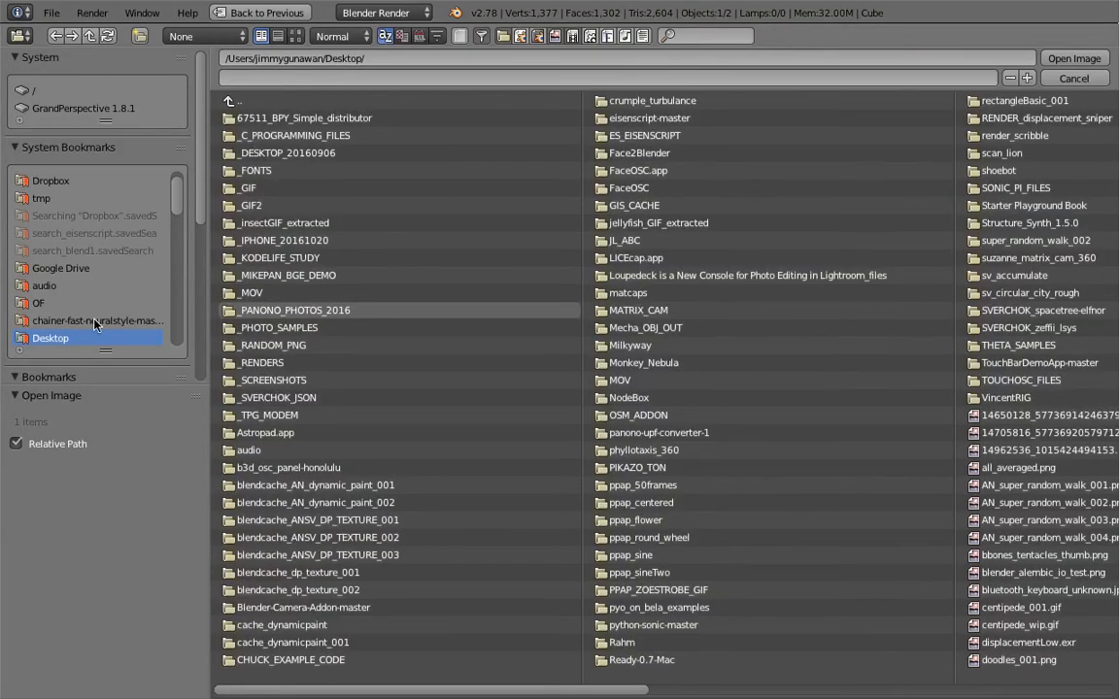
pyautogui.click(295, 36)
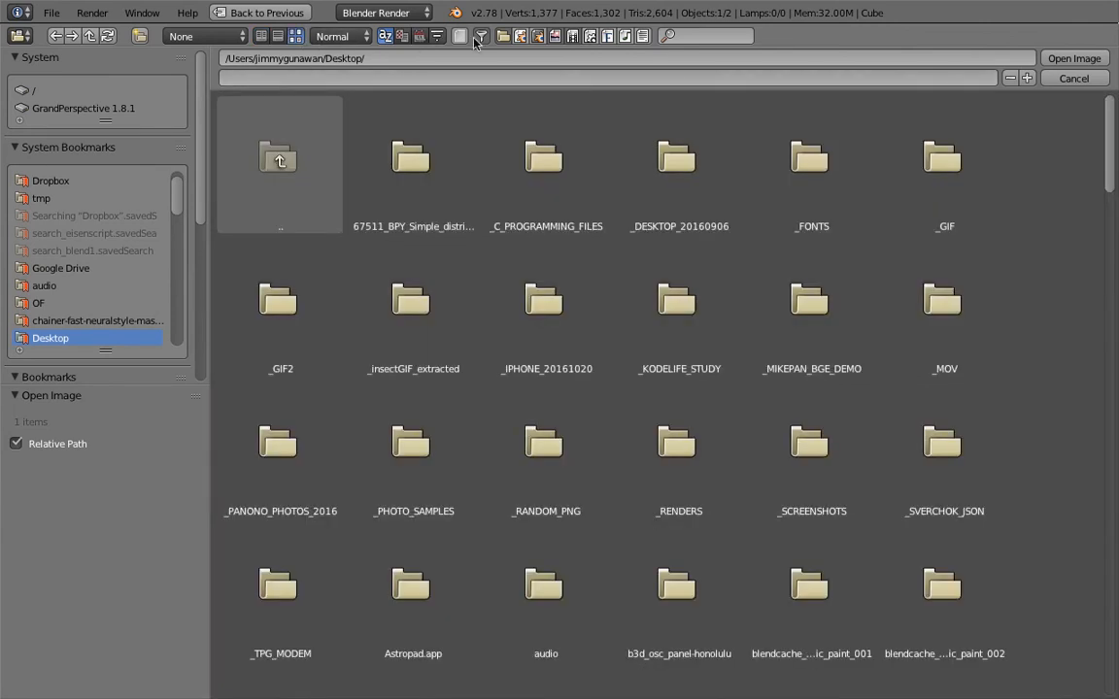
pyautogui.click(502, 36)
pyautogui.scroll(-5, 522, 254)
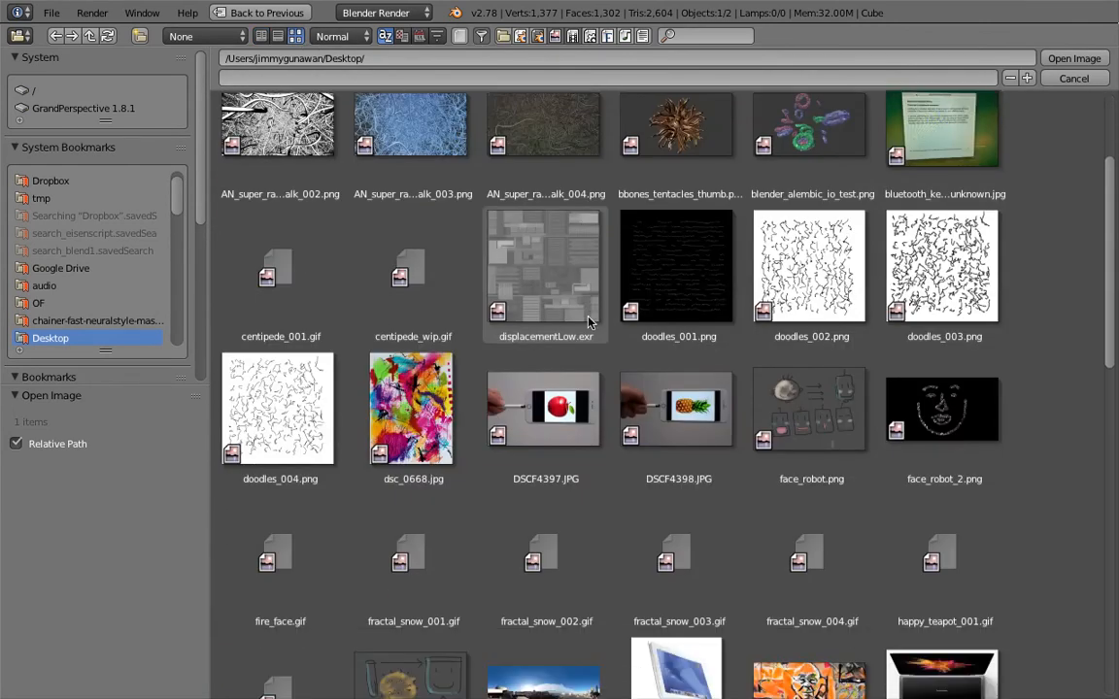
pyautogui.click(432, 417)
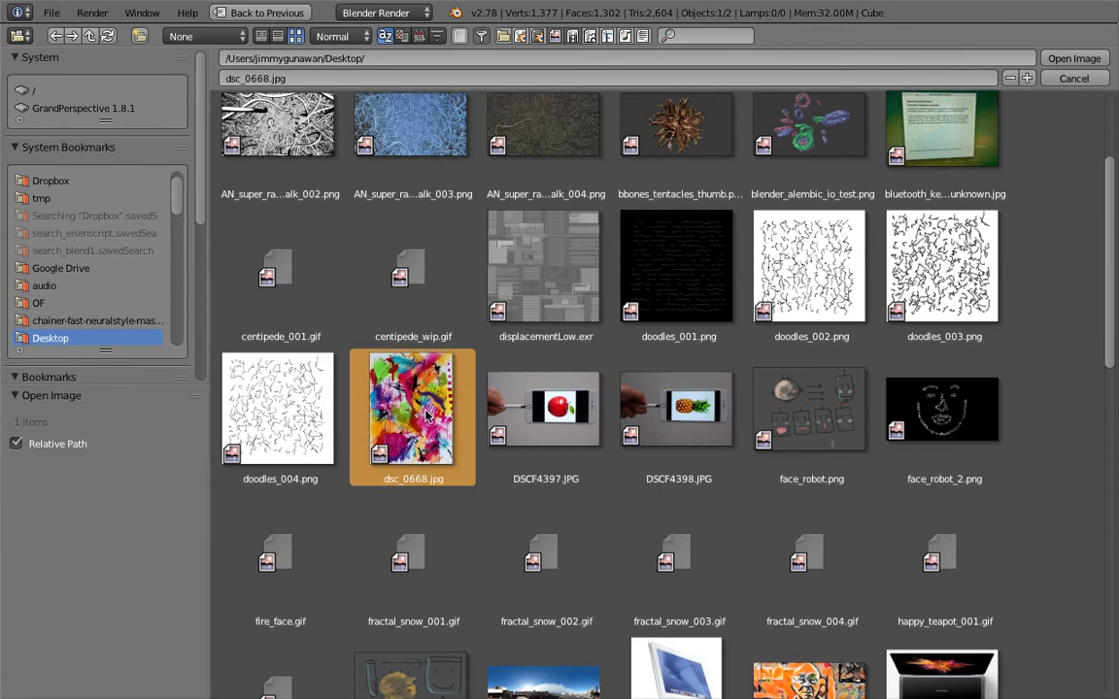
# Add doodles_004.png and doodles_003.png to the image selection
pyautogui.scroll(-4, 429, 416)
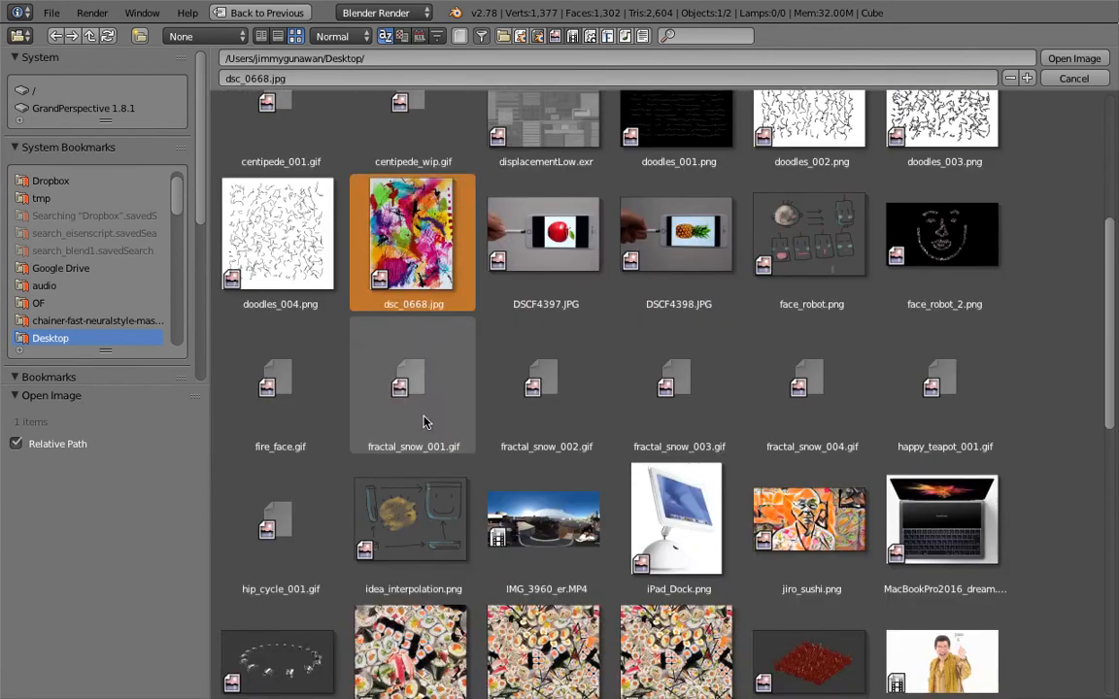
pyautogui.scroll(2, 432, 407)
pyautogui.scroll(3, 437, 401)
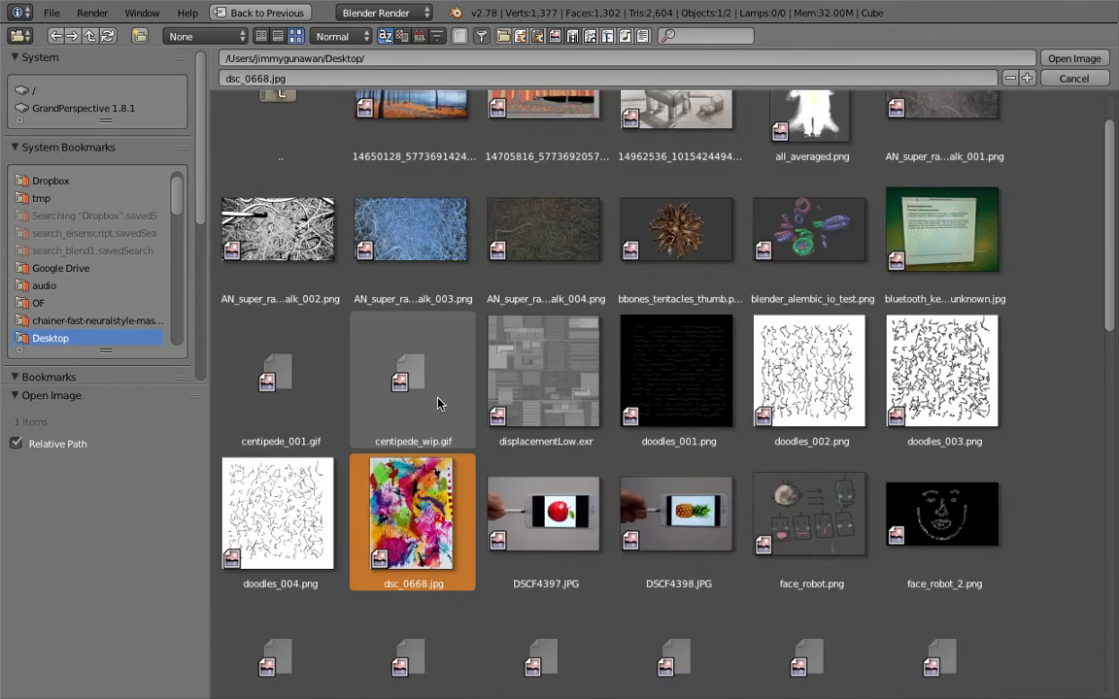
pyautogui.scroll(-1, 438, 406)
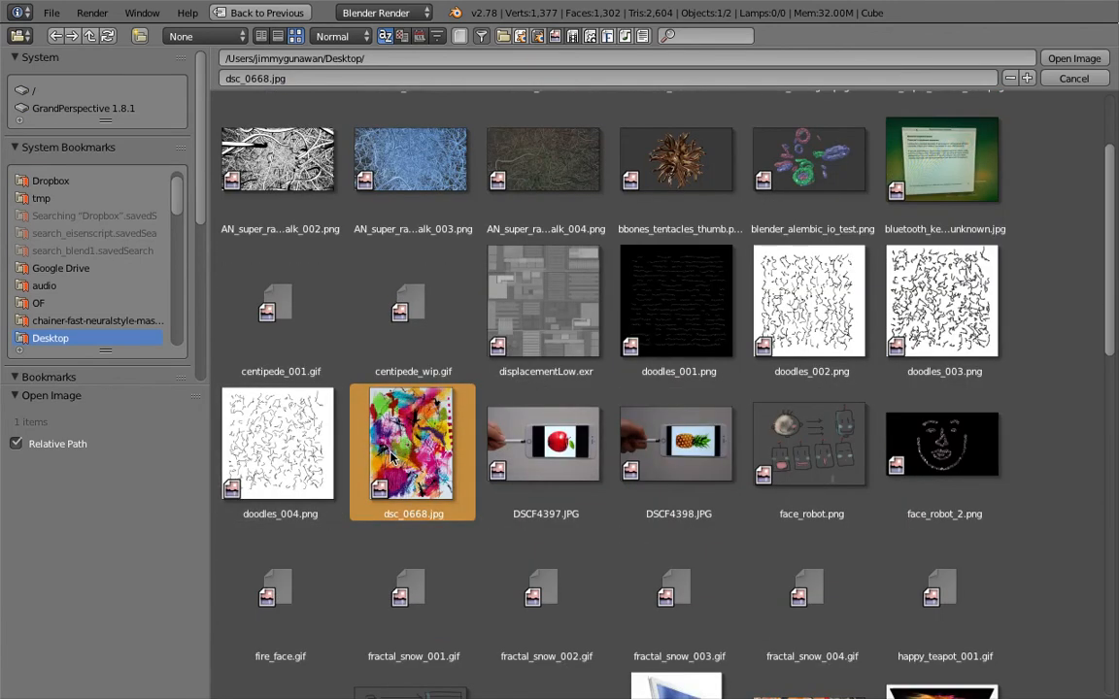
pyautogui.click(287, 442)
pyautogui.click(357, 416)
pyautogui.keyDown('shift'); pyautogui.click(307, 457); pyautogui.keyUp('shift')
pyautogui.keyDown('shift'); pyautogui.click(911, 321); pyautogui.keyUp('shift')
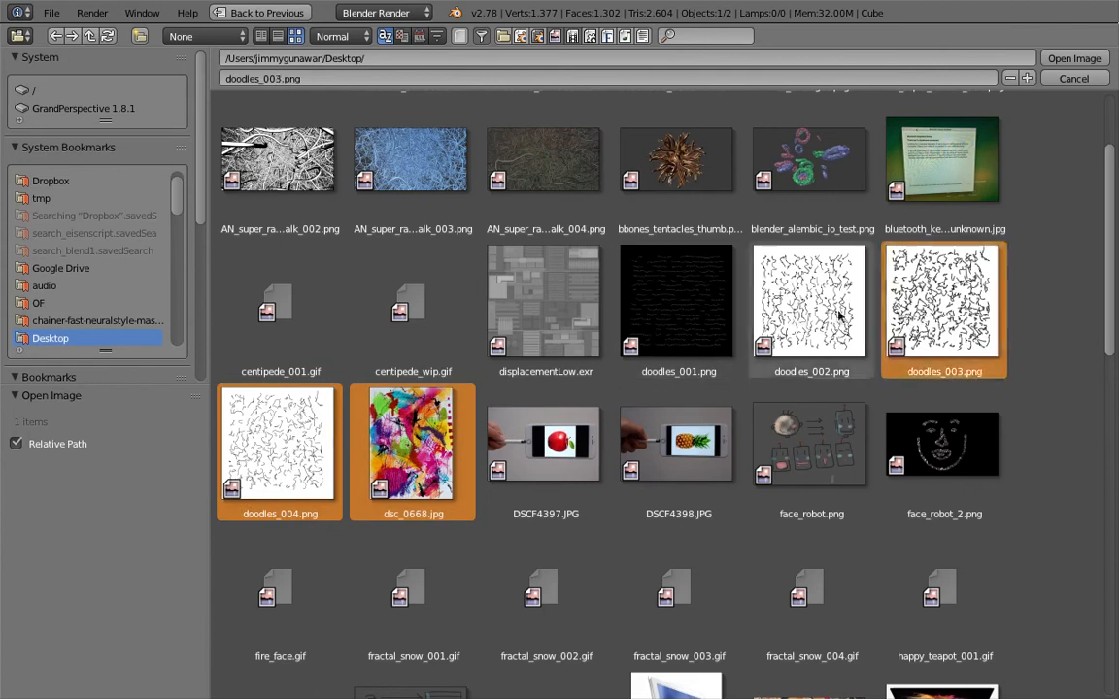
# Add pikazo_sushi_002.png and touchbar_painting_thumb.png to the selection and open the selected images as the texture
pyautogui.scroll(-10, 679, 418)
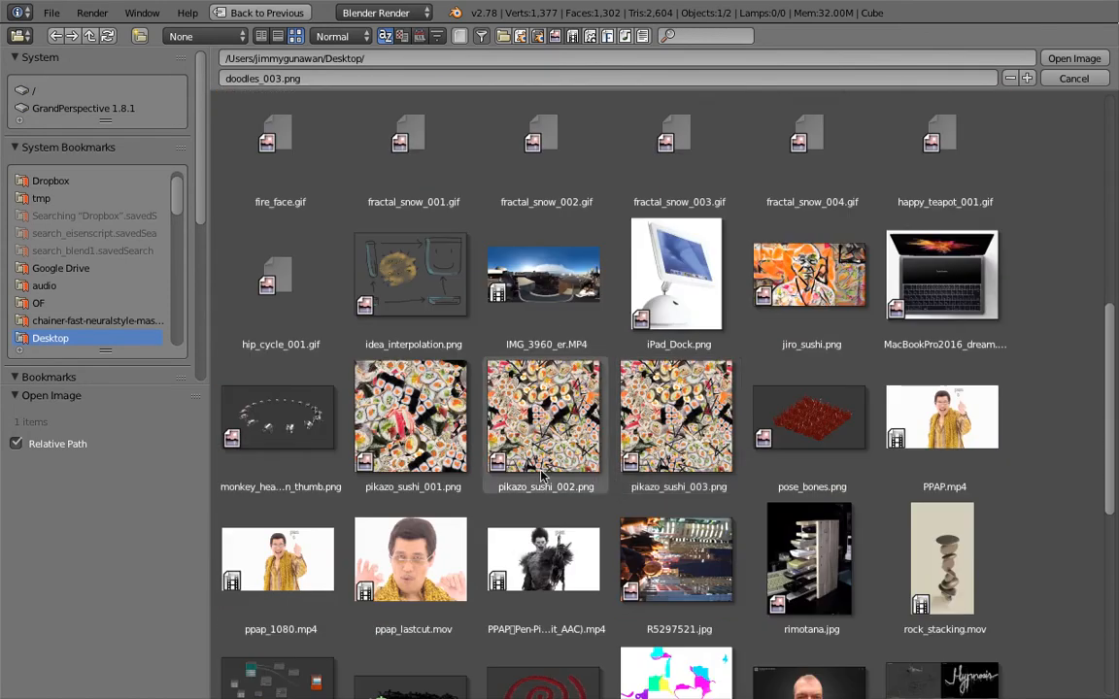
pyautogui.click(541, 444)
pyautogui.scroll(-7, 660, 441)
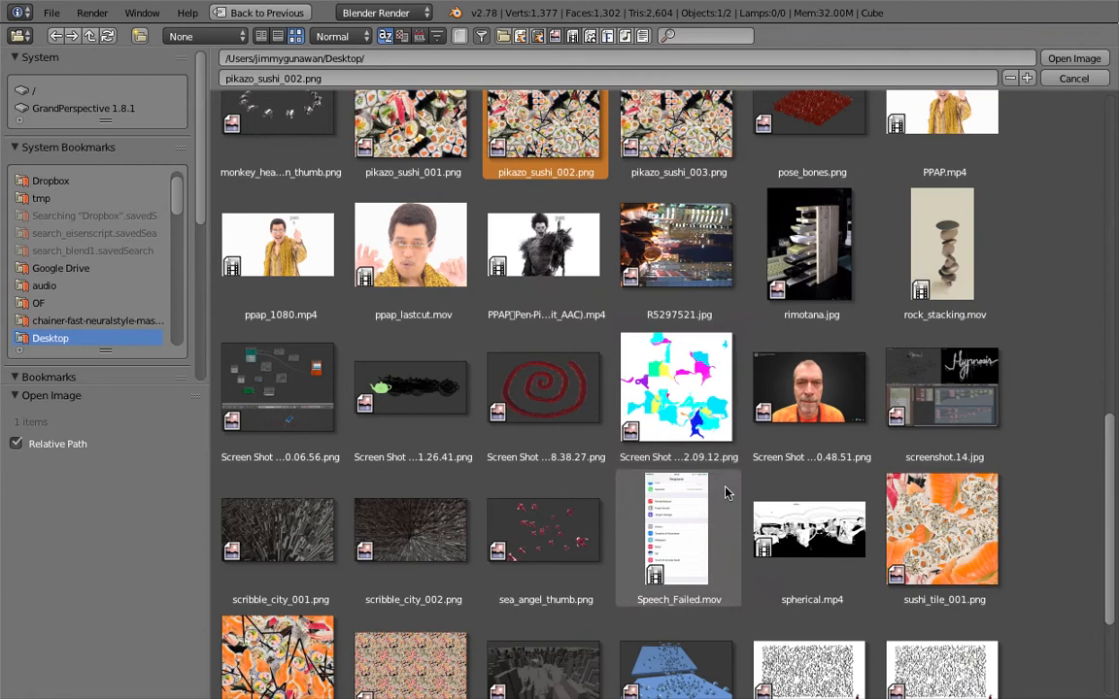
pyautogui.scroll(2, 757, 399)
pyautogui.scroll(-7, 767, 447)
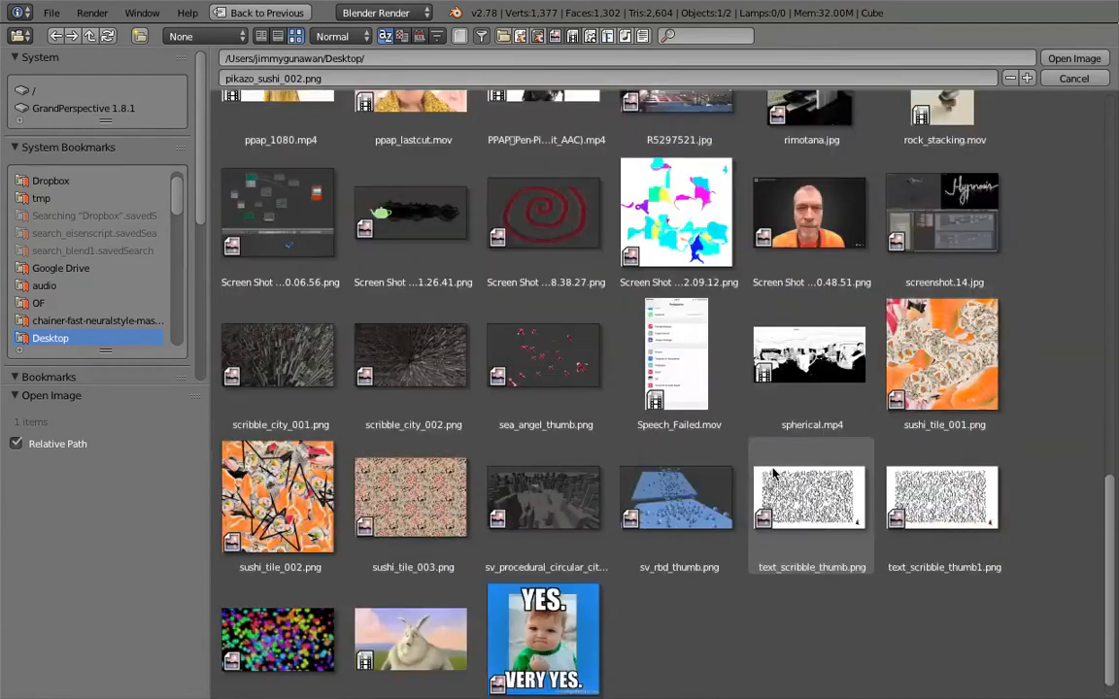
pyautogui.click(293, 637)
pyautogui.scroll(10, 582, 548)
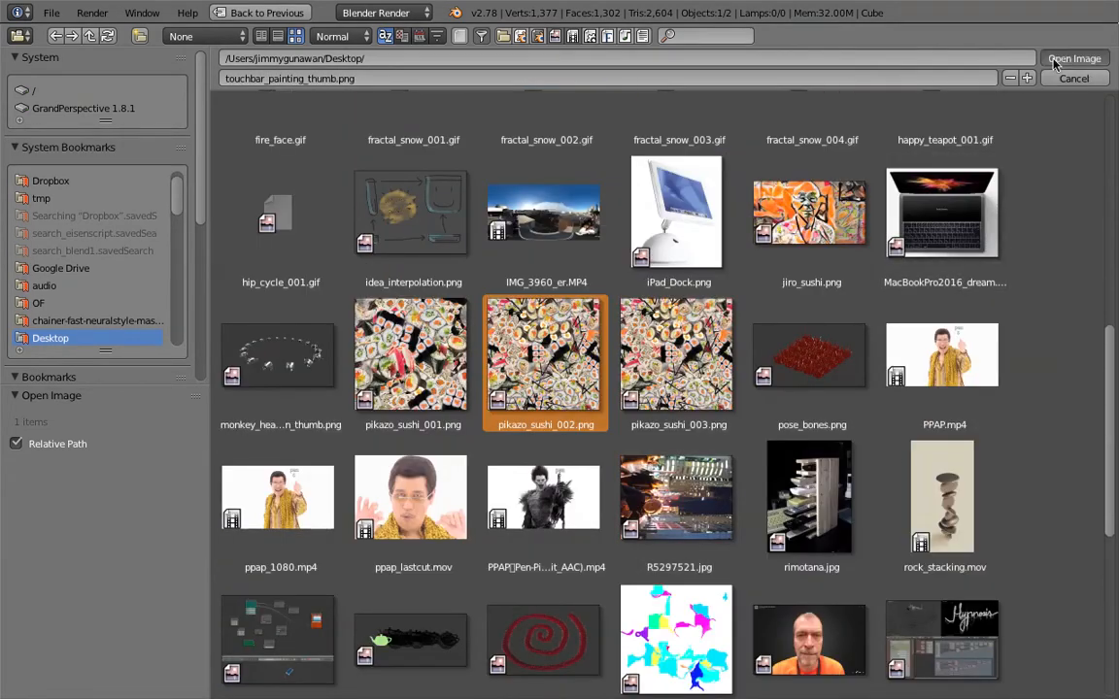
pyautogui.click(1051, 78)
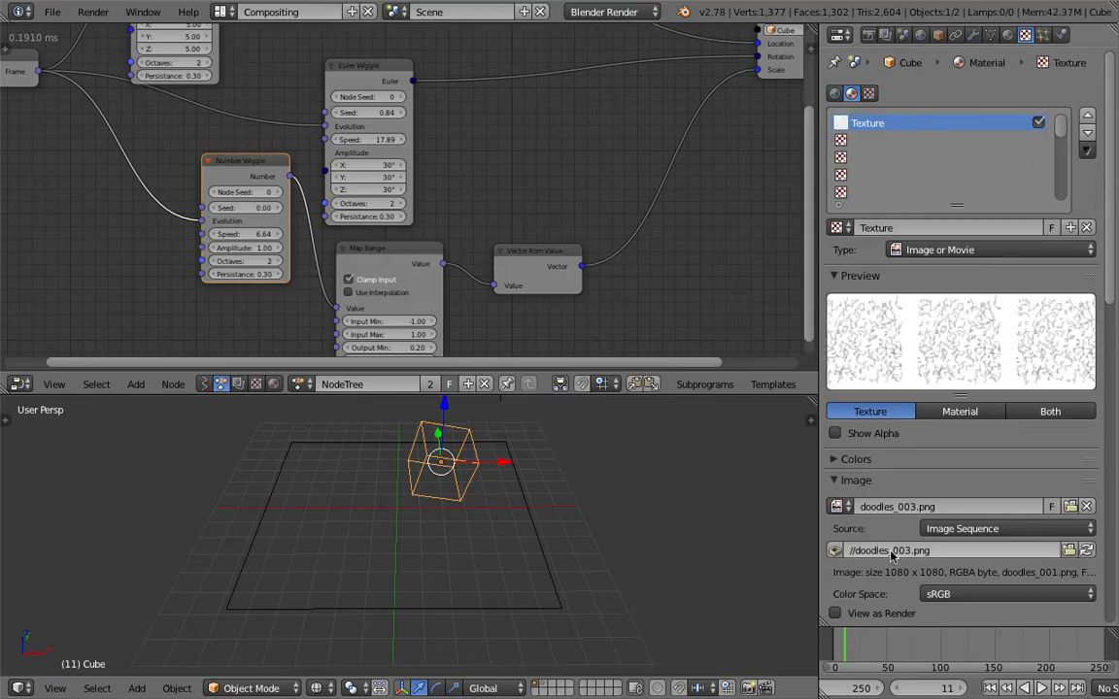
# Enable Auto Refresh and Cyclic for the texture's image sequence
pyautogui.scroll(-4, 940, 558)
pyautogui.scroll(-2, 940, 554)
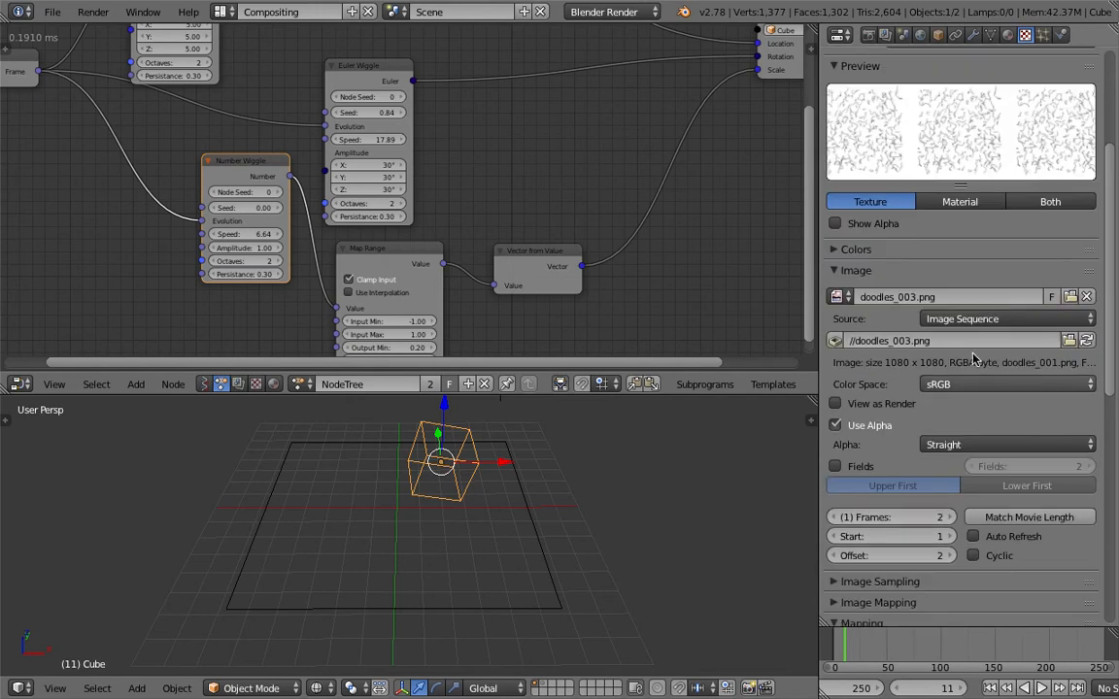
pyautogui.click(973, 536)
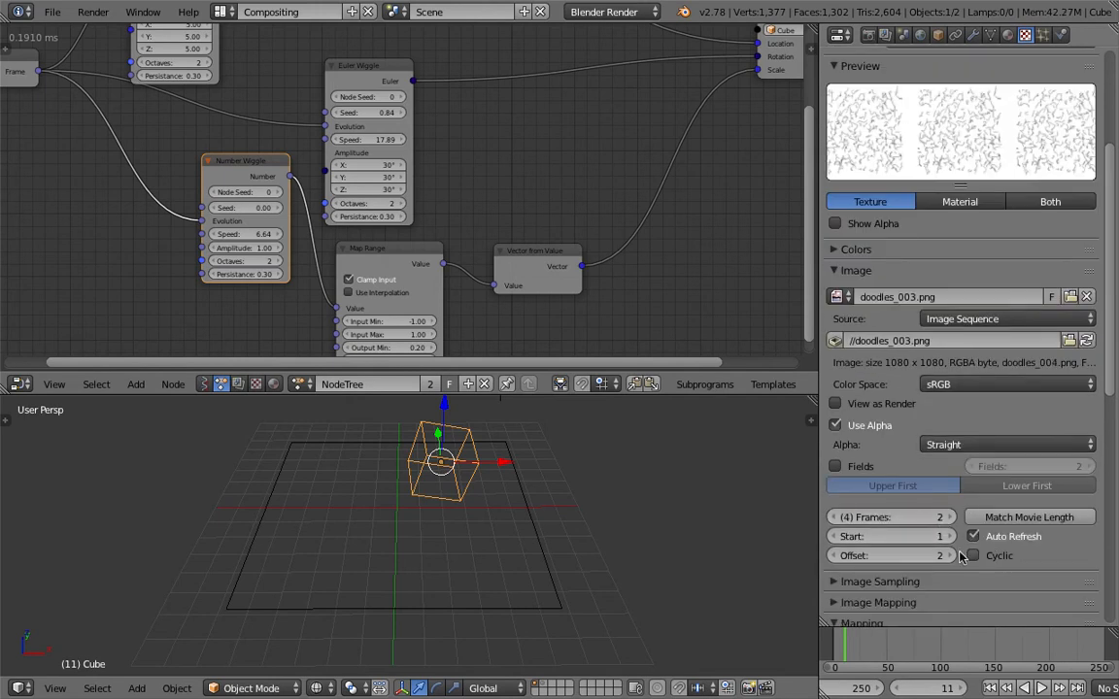
pyautogui.click(979, 559)
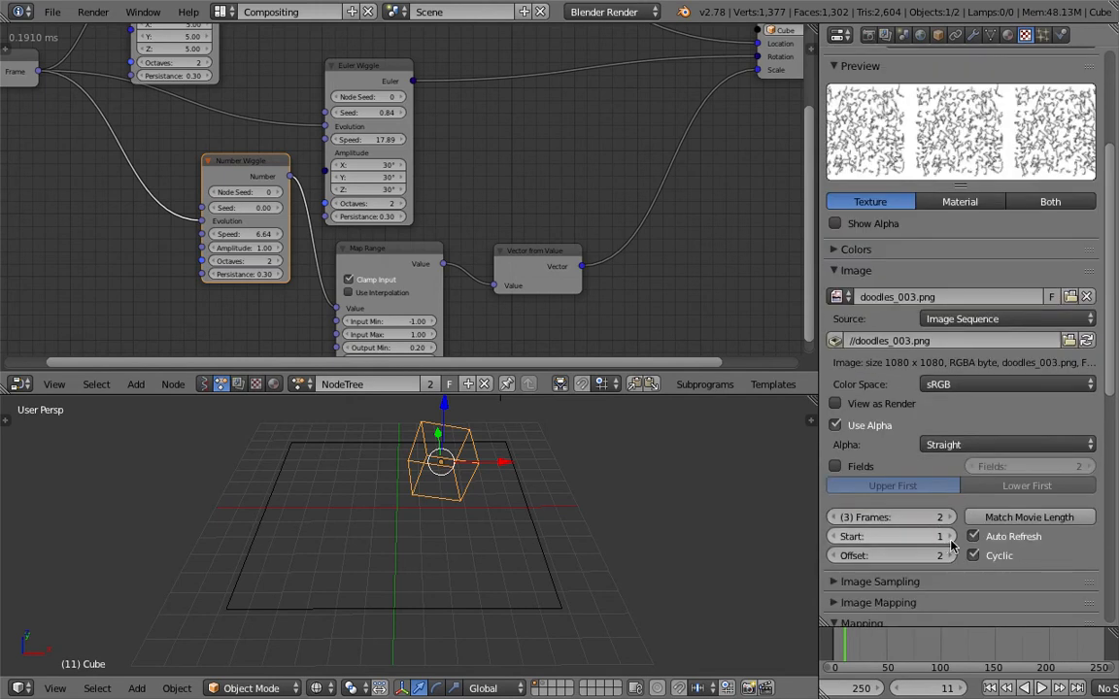
# Try the image sequence with a length of 3 frames and an offset of 0
pyautogui.click(950, 519)
pyautogui.click(950, 519)
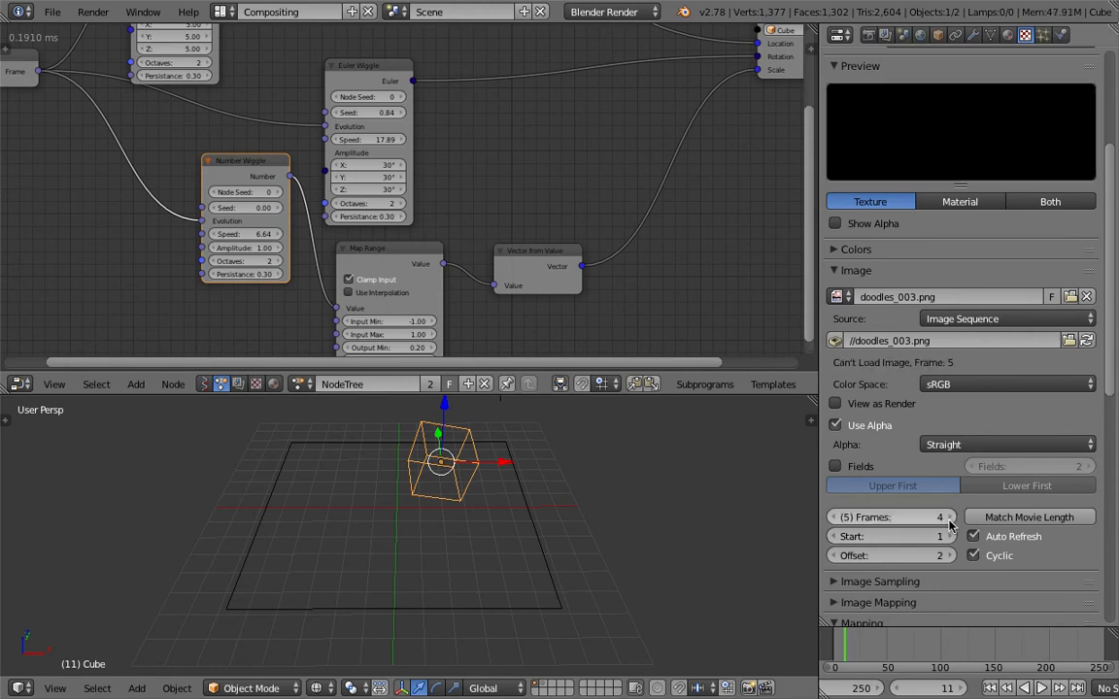
pyautogui.click(836, 519)
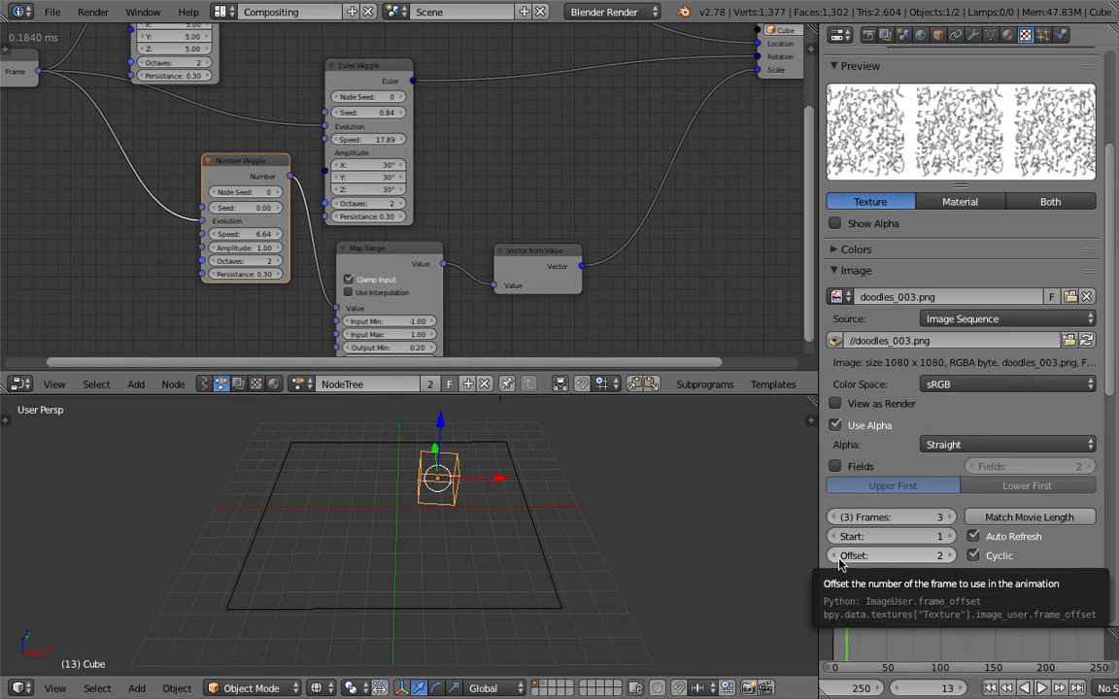
pyautogui.click(837, 560)
pyautogui.click(838, 560)
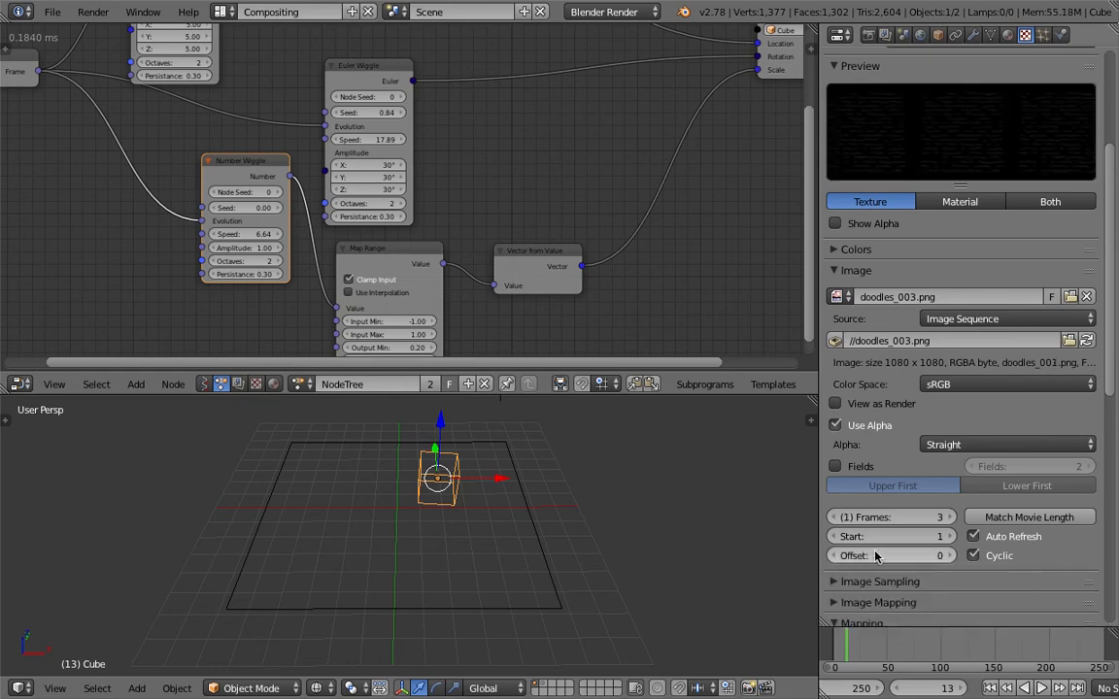
# Adjust the image sequence's playback, ending with 2 frames and an offset of 1
pyautogui.click(949, 556)
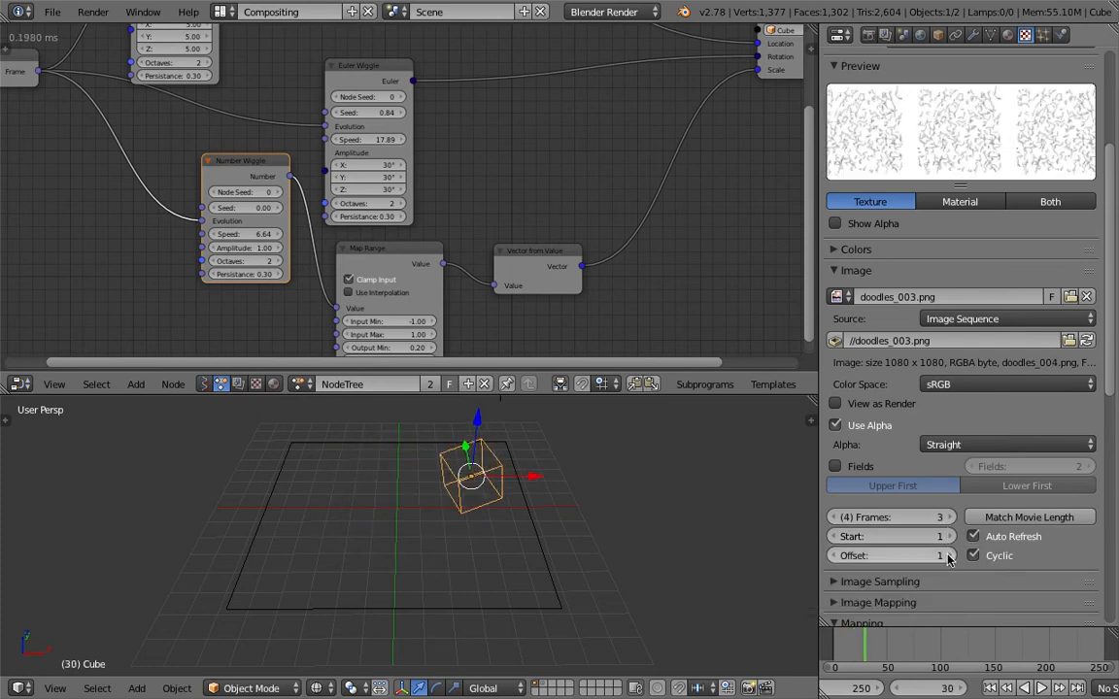
pyautogui.click(948, 556)
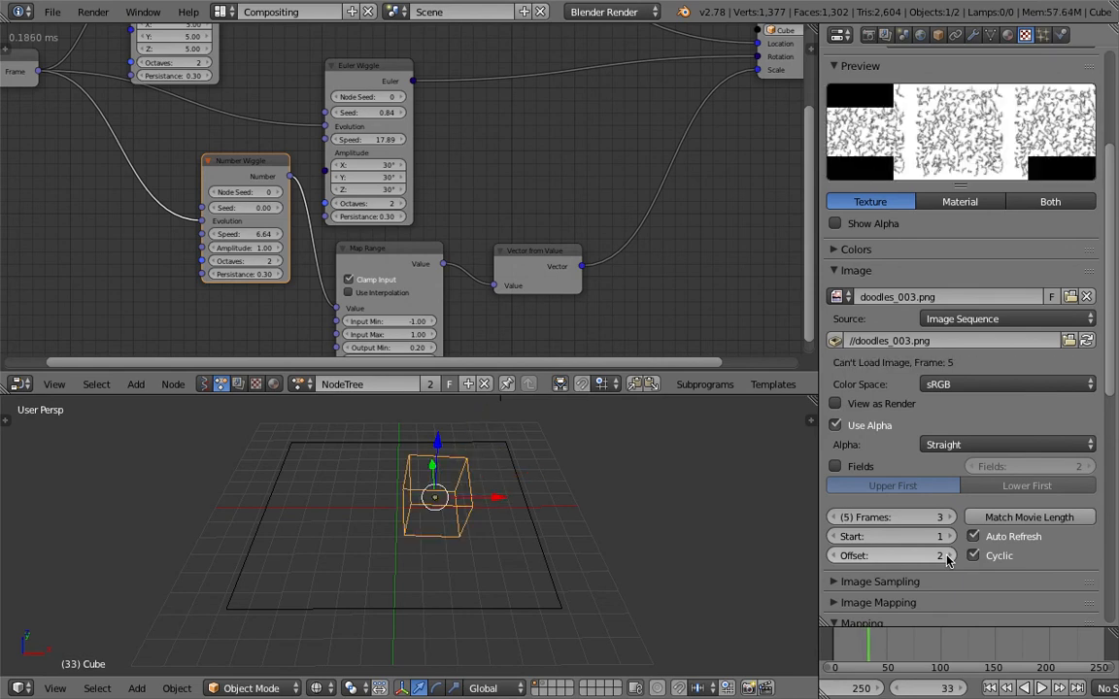
pyautogui.click(948, 518)
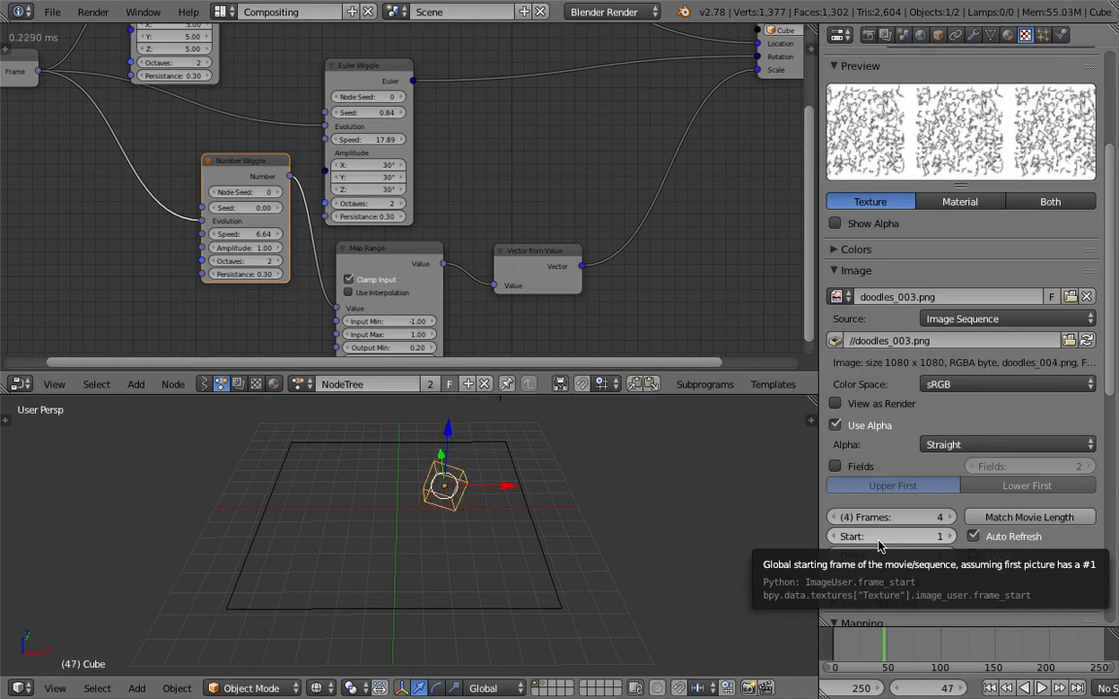
pyautogui.click(924, 517)
pyautogui.write('2')
pyautogui.press('Return')
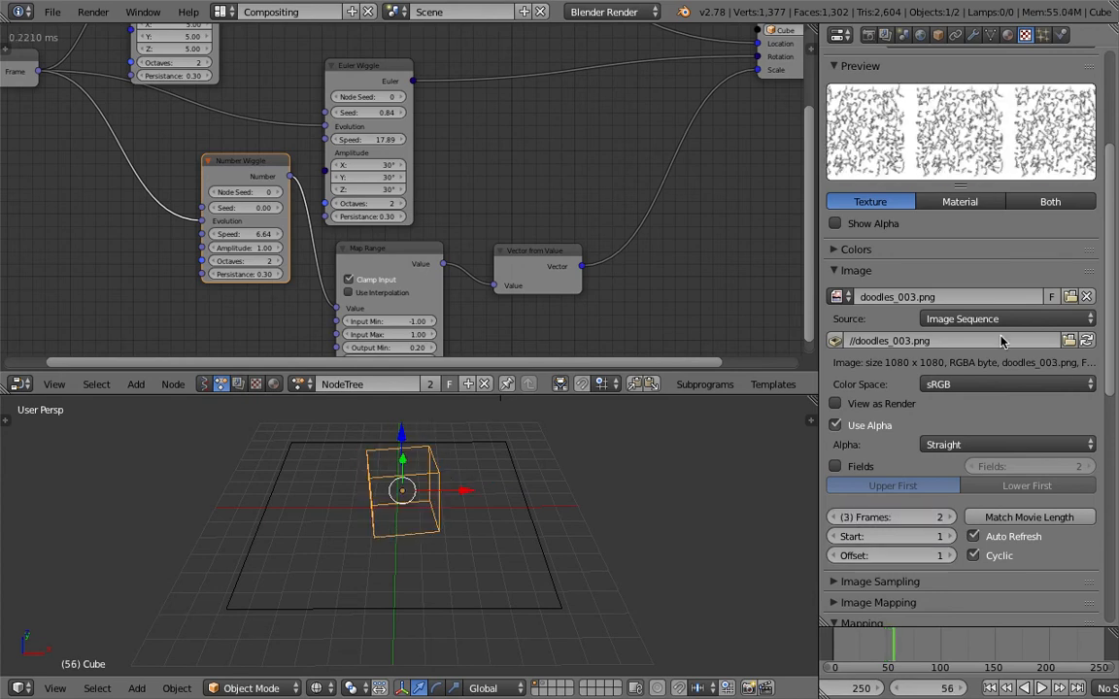
pyautogui.click(1071, 341)
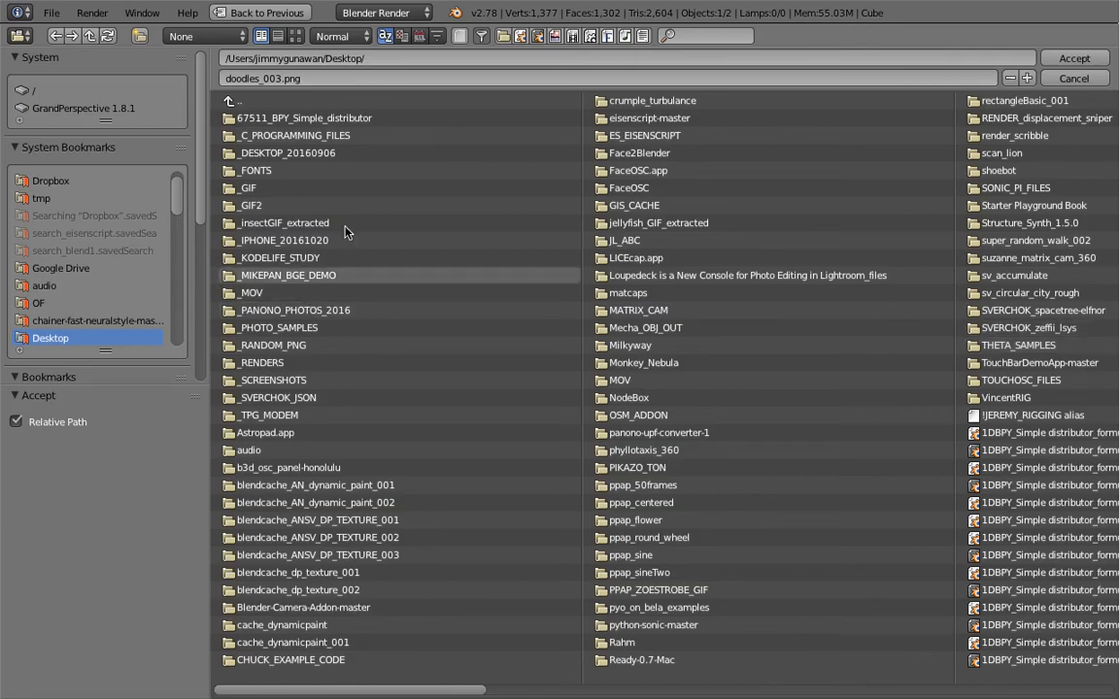
pyautogui.click(483, 38)
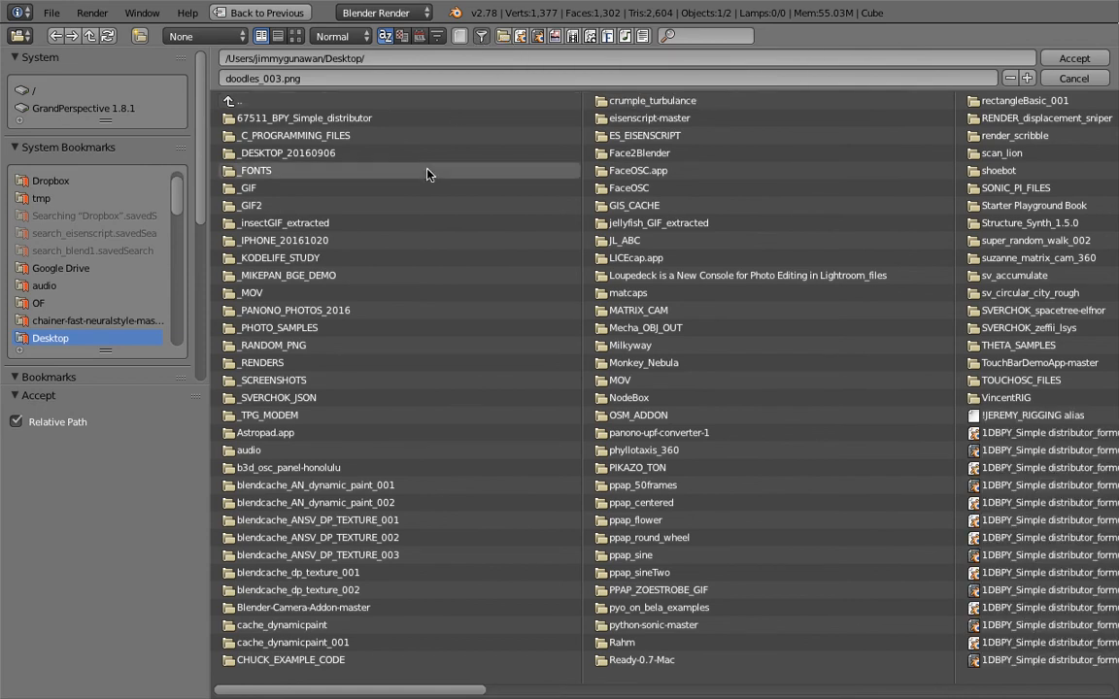
pyautogui.press('Return')
pyautogui.scroll(4, 1064, 454)
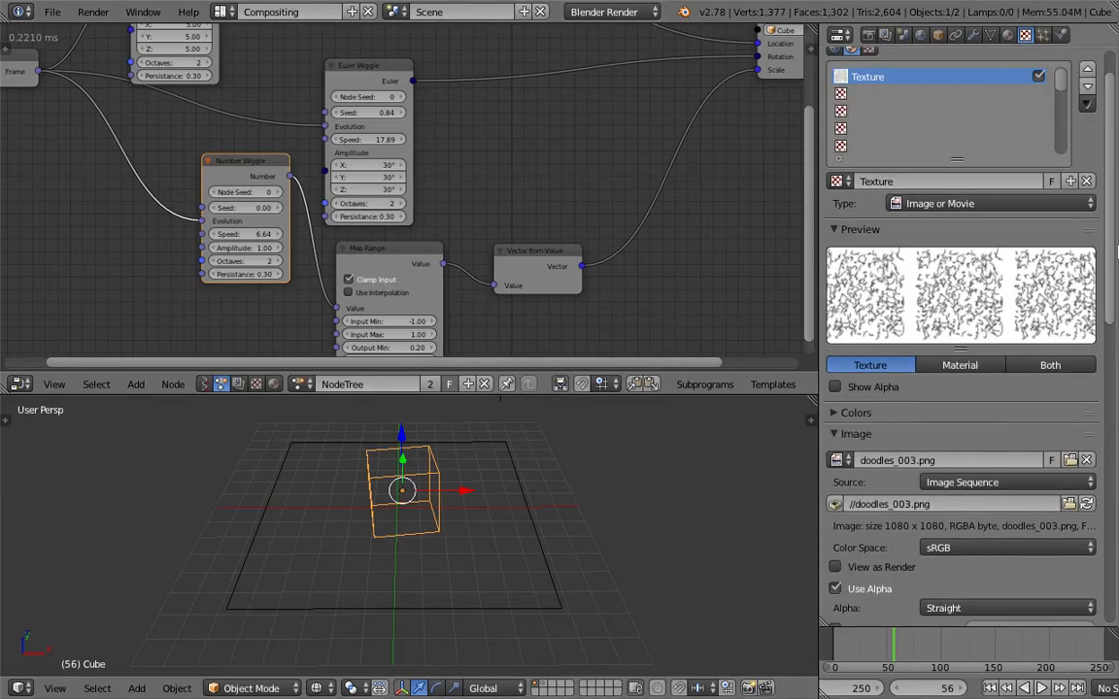
pyautogui.click(1046, 482)
pyautogui.click(1069, 504)
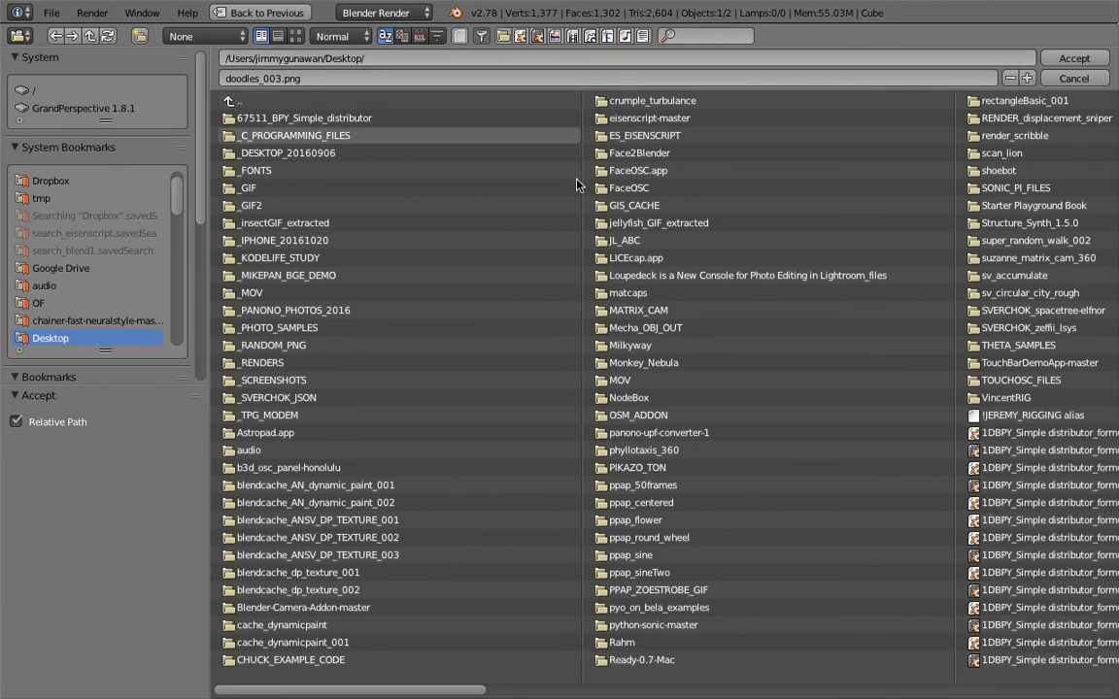
pyautogui.click(1097, 78)
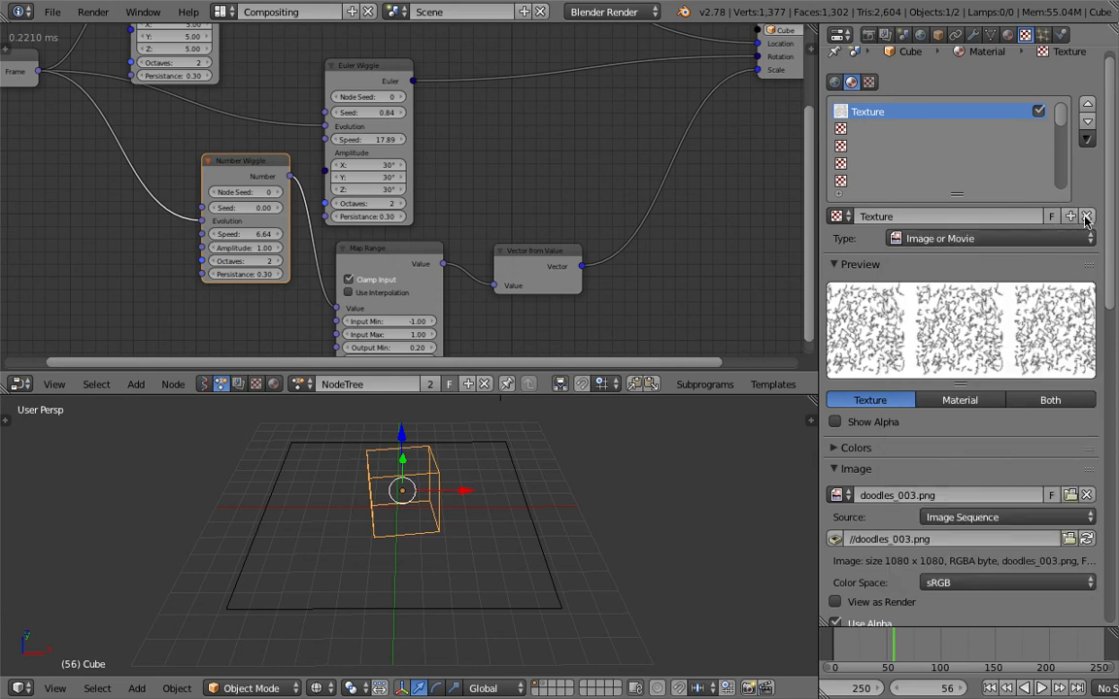
# Replace the cube's texture with a new one and browse for its image, showing Desktop files as thumbnails without folders
pyautogui.click(1086, 215)
pyautogui.click(1068, 216)
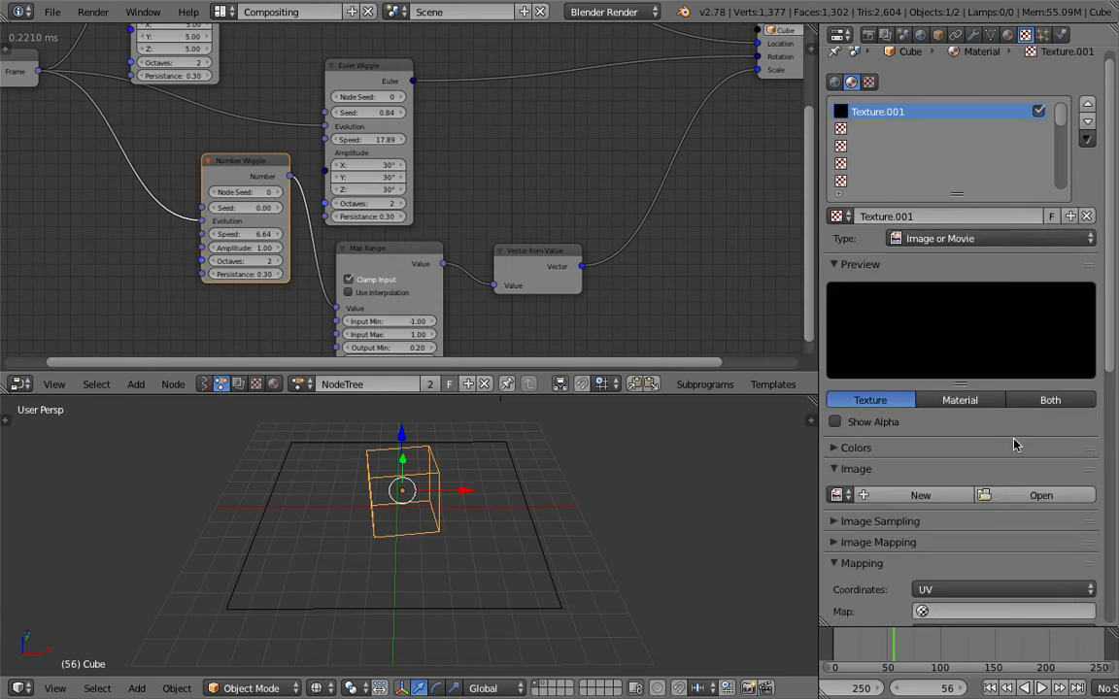
pyautogui.click(1034, 496)
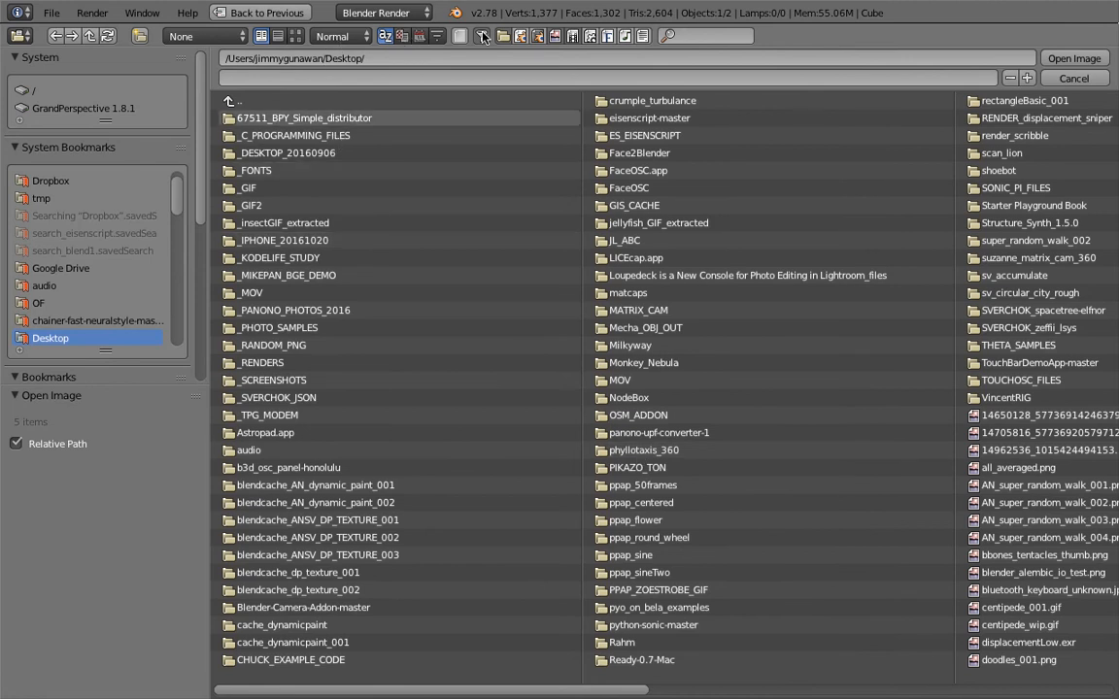
pyautogui.scroll(-5, 565, 139)
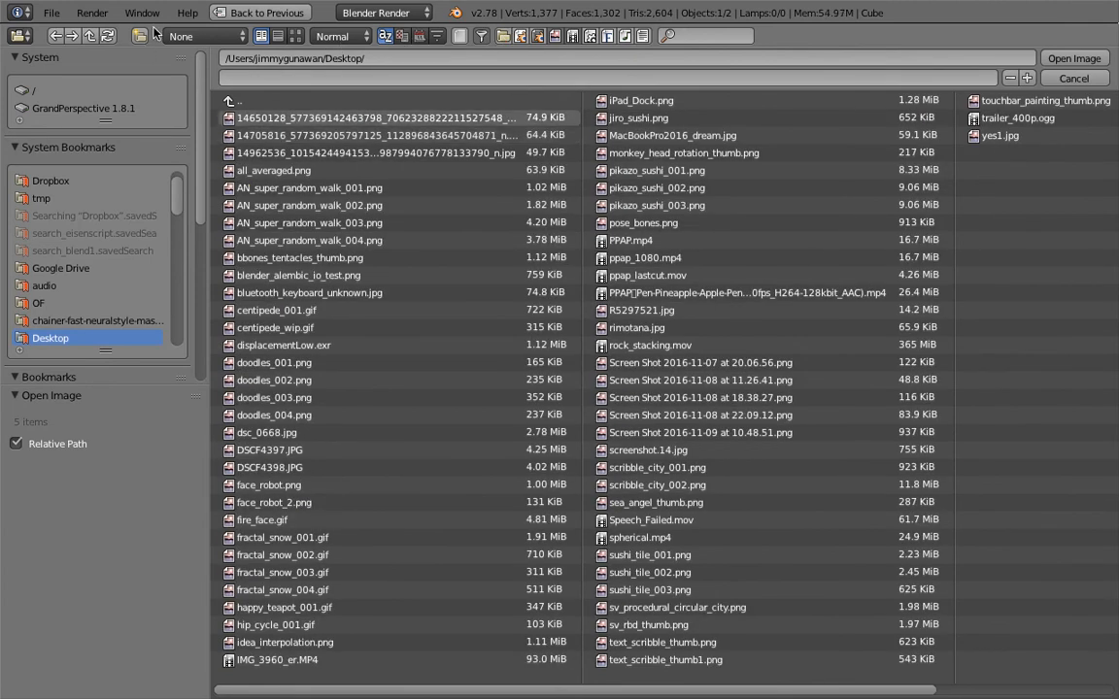
pyautogui.click(296, 36)
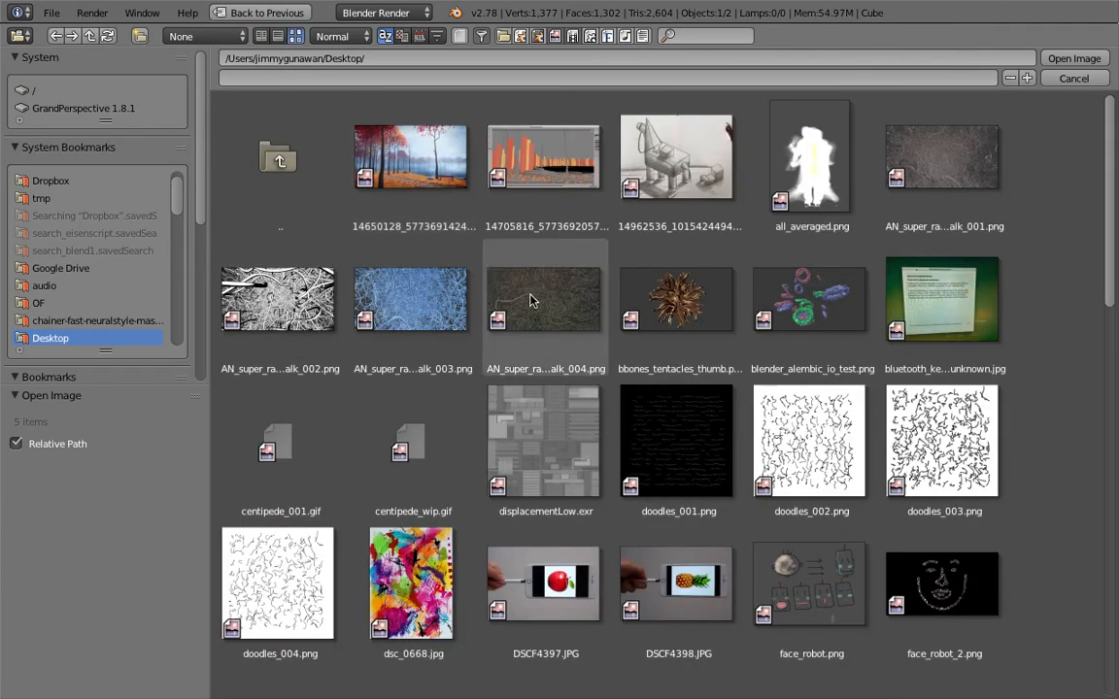
# Find ppap_lastcut.mov among the Desktop files and open it as the new texture's image
pyautogui.scroll(-3, 1115, 286)
pyautogui.moveTo(1115, 287); pyautogui.dragTo(1118, 429)
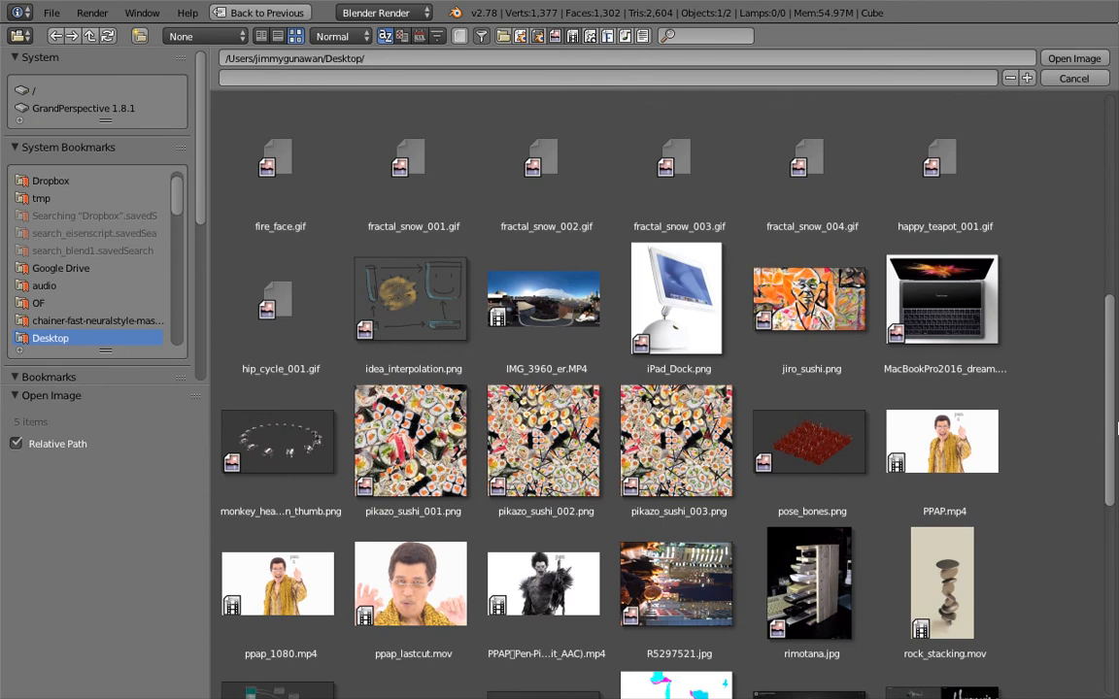
pyautogui.click(547, 350)
pyautogui.scroll(-4, 569, 417)
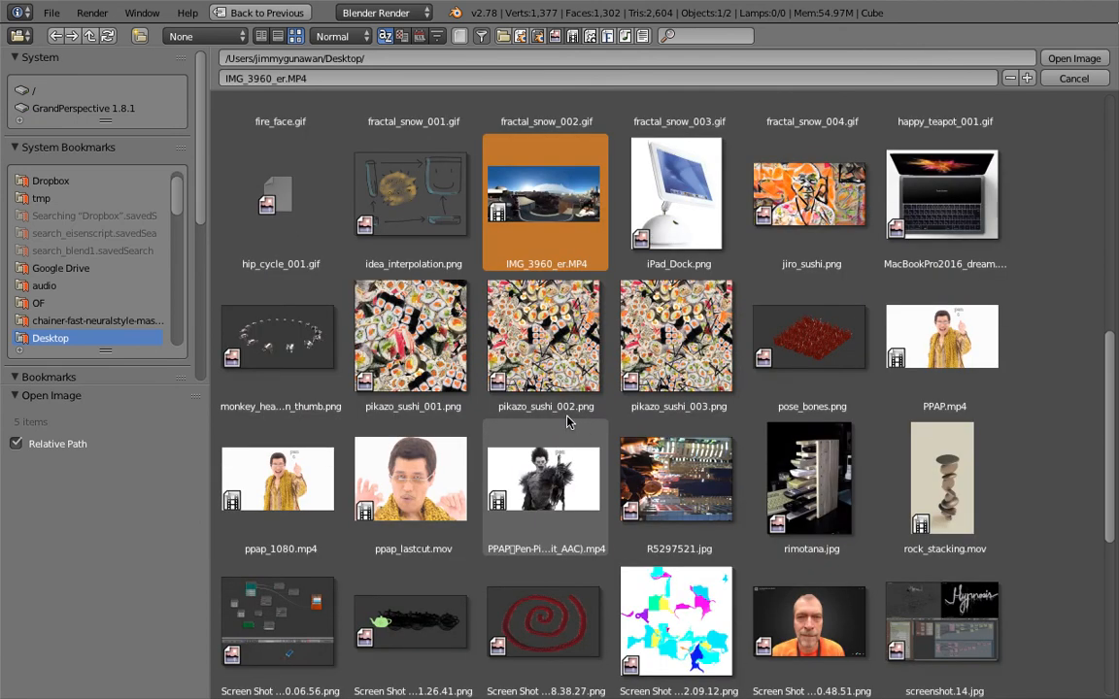
pyautogui.scroll(-2, 738, 320)
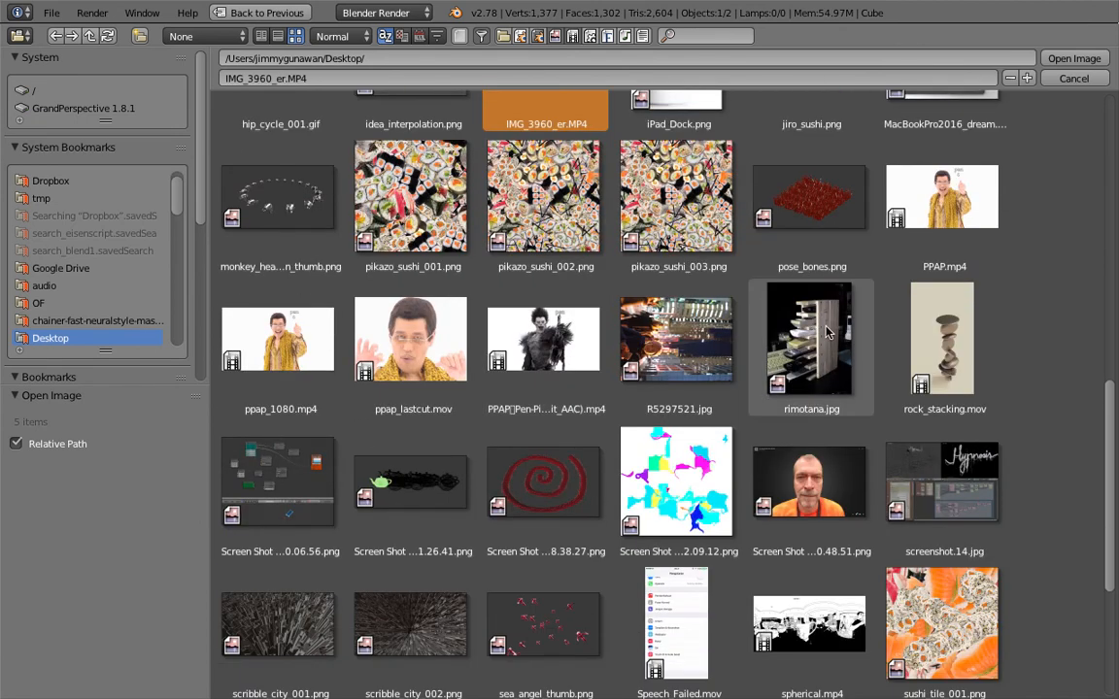
pyautogui.click(434, 367)
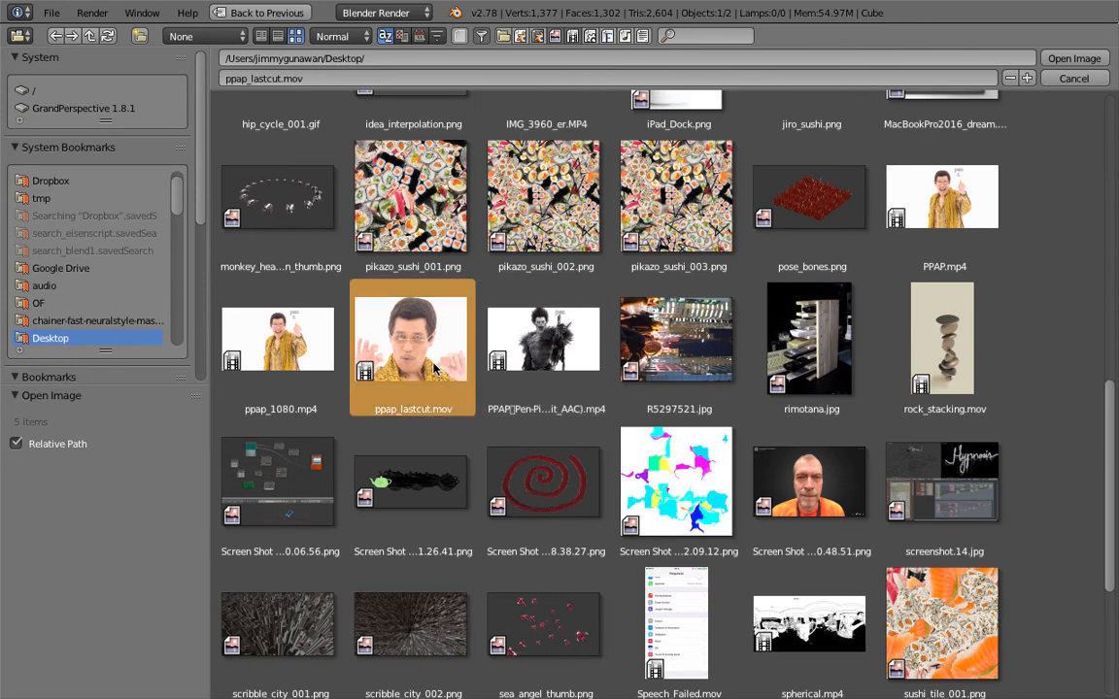
pyautogui.scroll(-2, 437, 374)
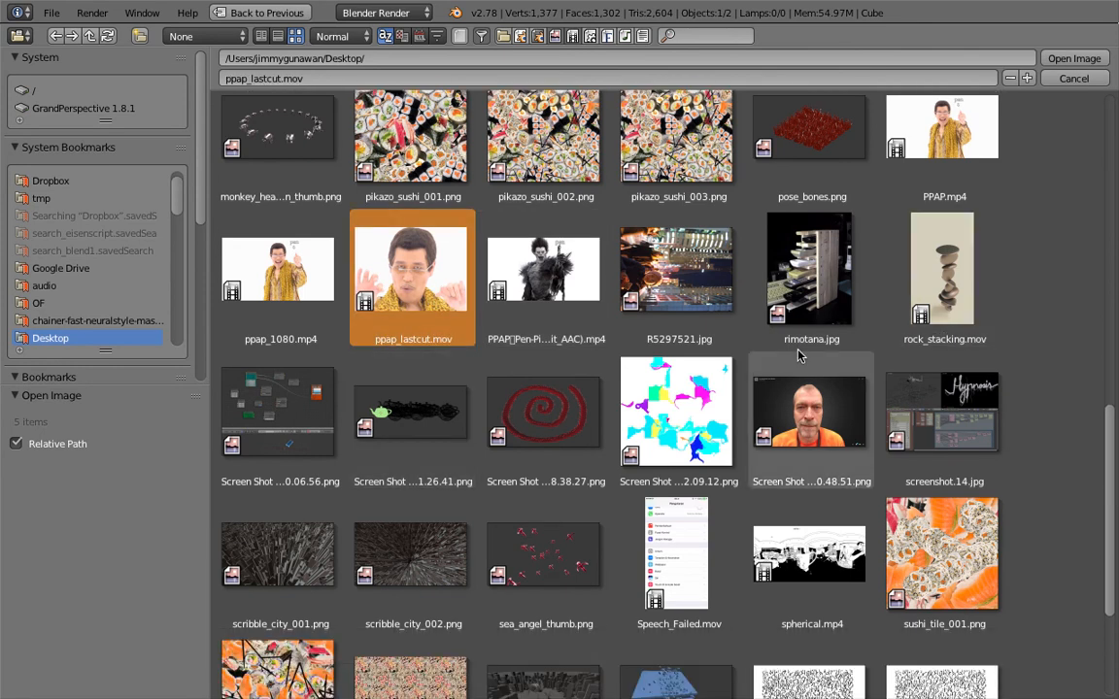
pyautogui.scroll(-1, 764, 378)
pyautogui.scroll(-2, 453, 283)
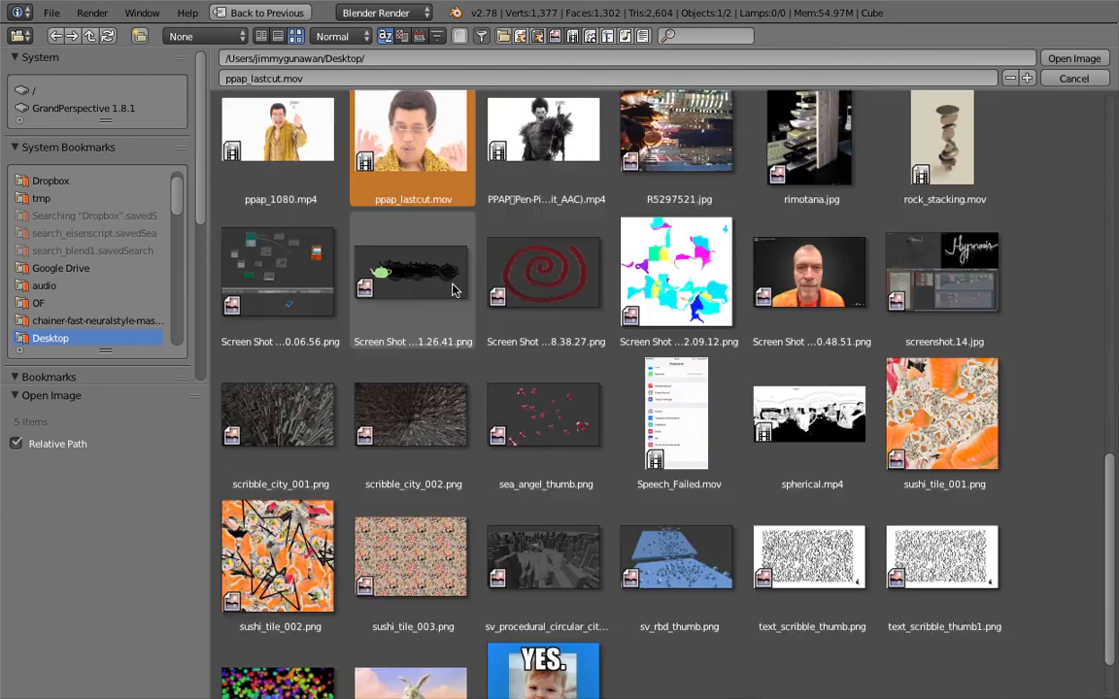
pyautogui.scroll(2, 428, 253)
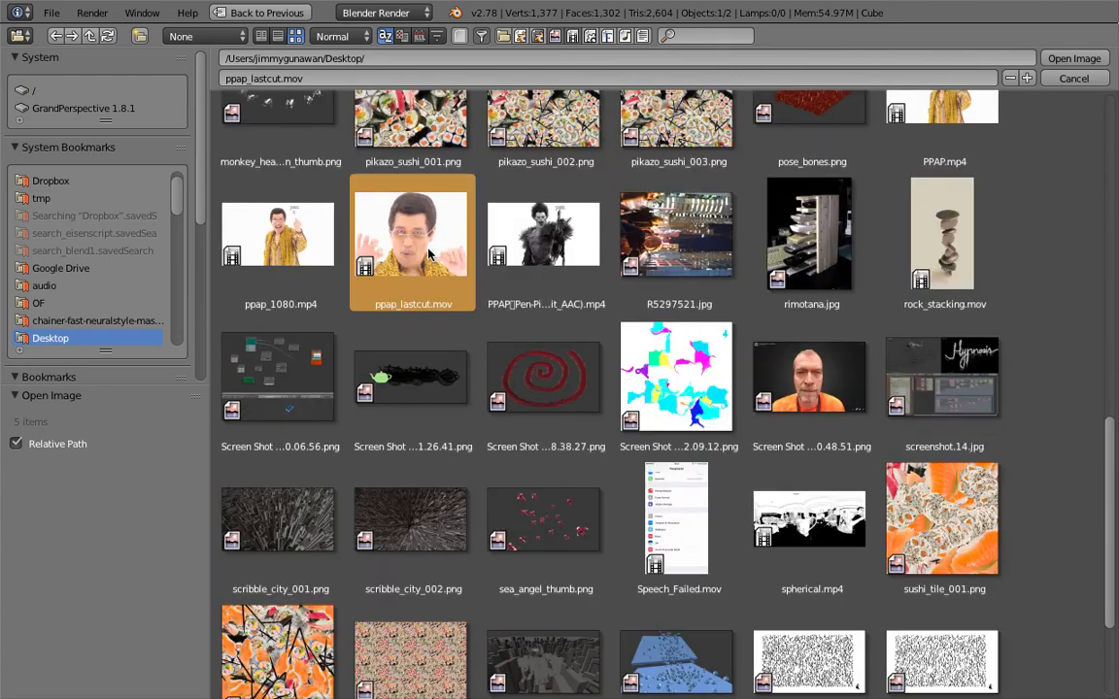
pyautogui.doubleClick(428, 252)
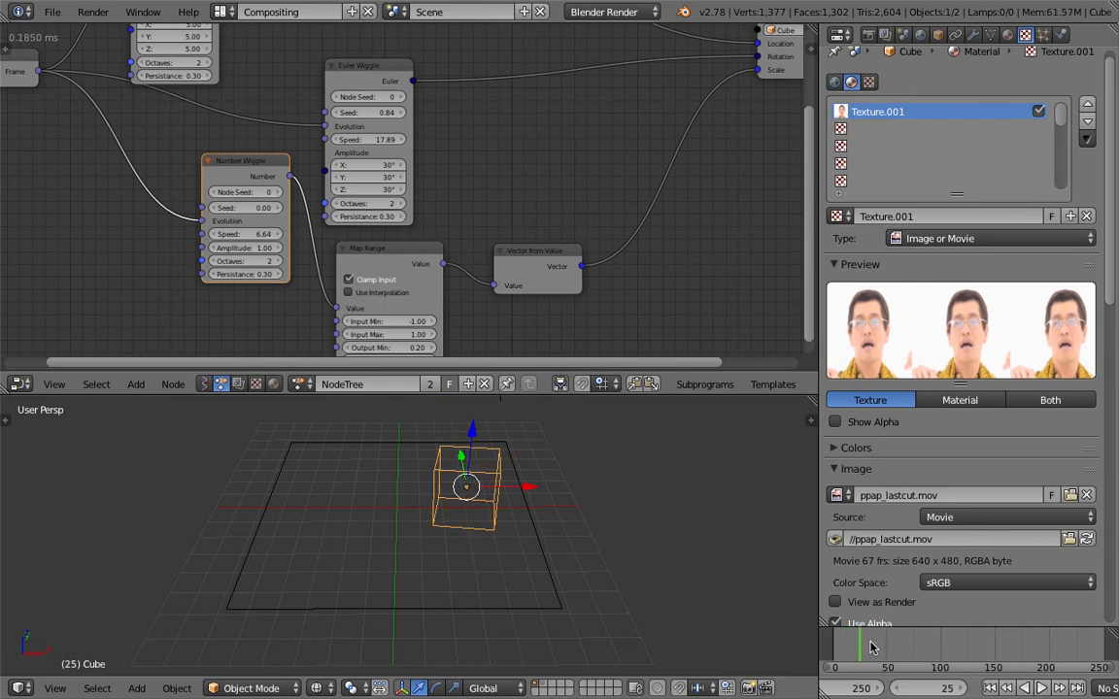
# Enable Auto Refresh and Cyclic for the movie texture and set its mapping to UVMap
pyautogui.hotkey('alt', 'a')
pyautogui.scroll(-5, 971, 486)
pyautogui.scroll(-4, 994, 454)
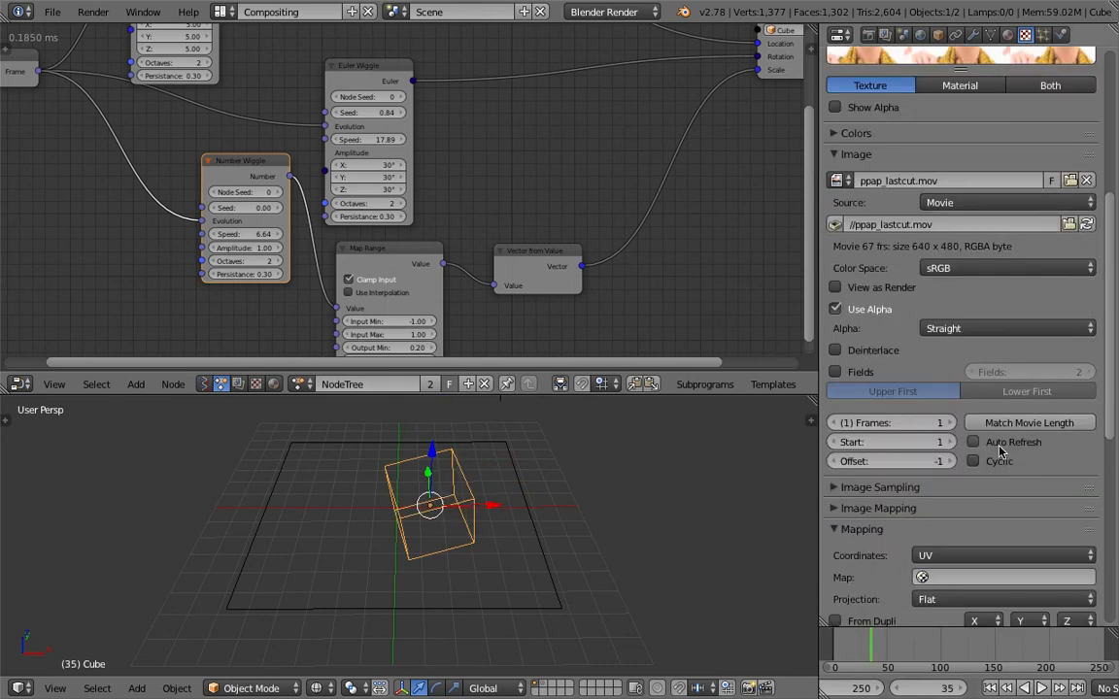
pyautogui.click(993, 575)
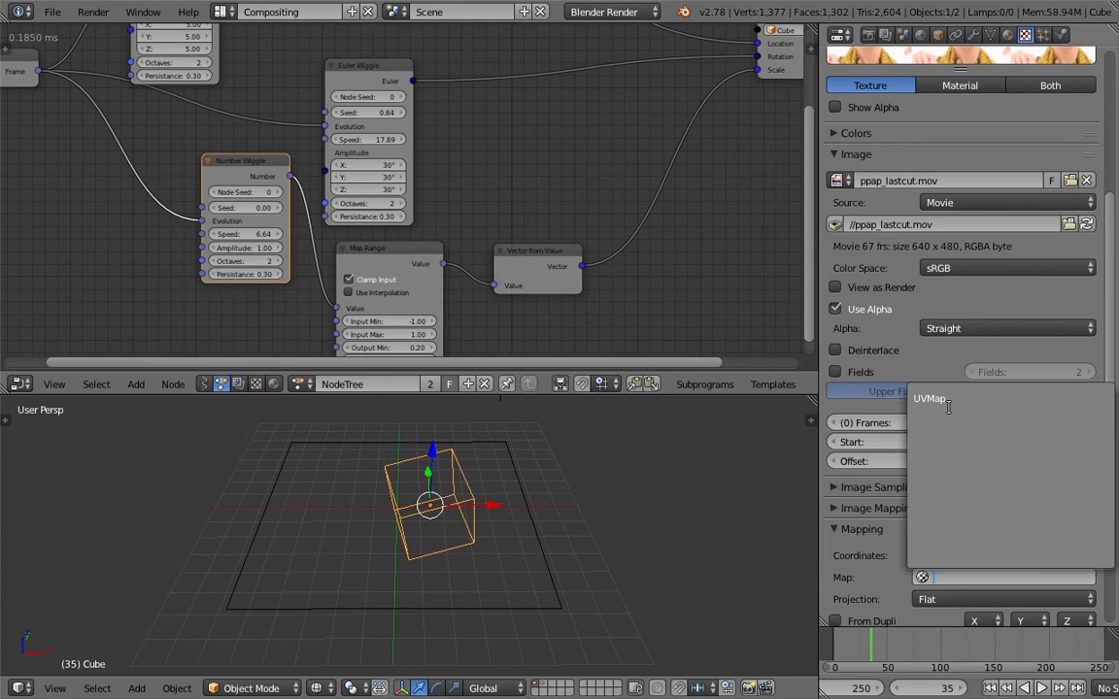
pyautogui.click(944, 399)
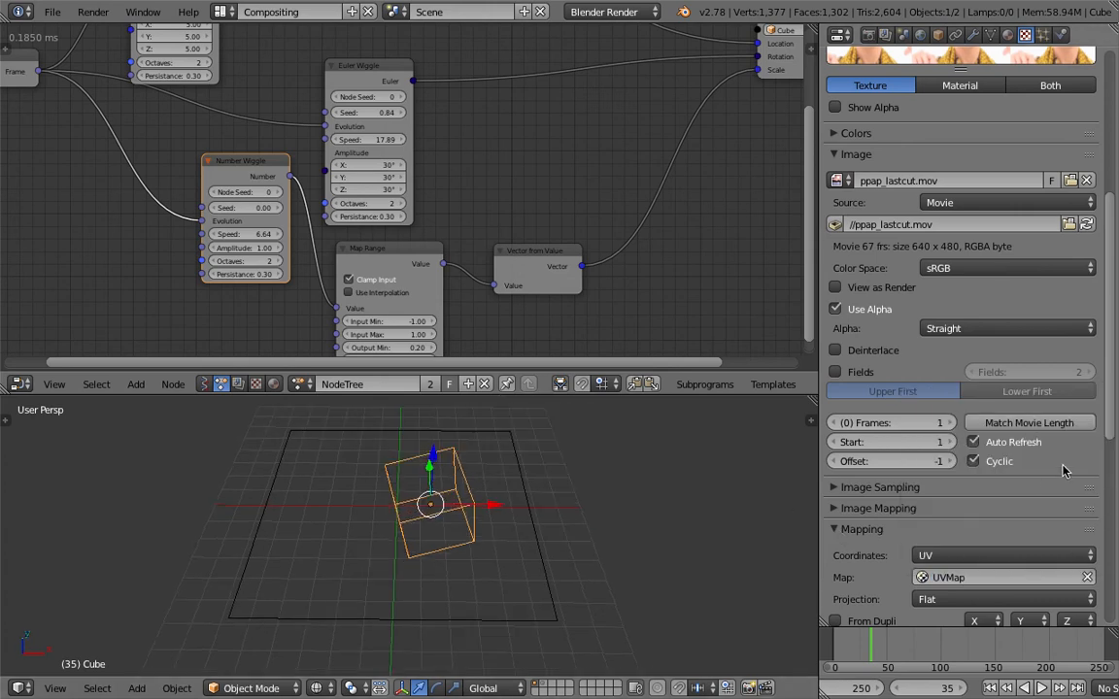
# Move to about frame 18 and play the animation to check the movie in the texture preview
pyautogui.scroll(1, 1110, 328)
pyautogui.moveTo(1110, 328); pyautogui.dragTo(1110, 226)
pyautogui.click(854, 647)
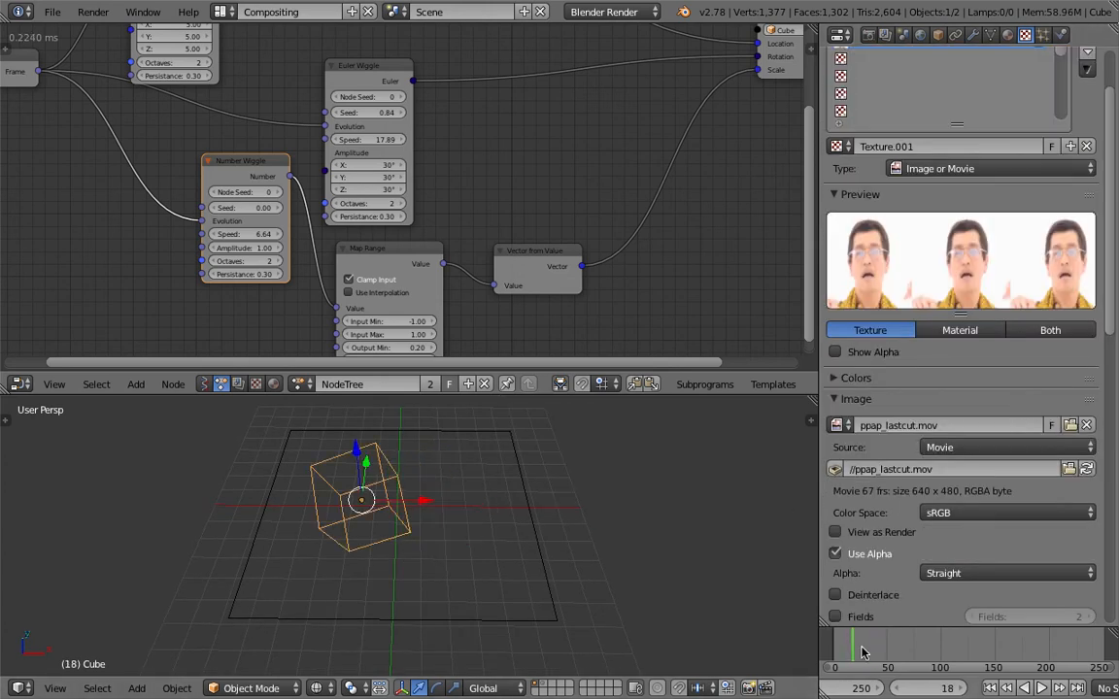
pyautogui.hotkey('alt', 'a')
pyautogui.press('Escape')
# Save the current Blender scene file
pyautogui.moveTo(603, 554); pyautogui.dragTo(622, 615, button='middle')
pyautogui.moveTo(547, 544); pyautogui.dragTo(484, 496, button='middle')
pyautogui.hotkey('ctrl', 's')
pyautogui.click(500, 522)
pyautogui.scroll(-2, 485, 495)
pyautogui.hotkey('ctrl', 's')
pyautogui.click(530, 486)
# Select the grid canvas and start baking its Dynamic Paint image sequence
pyautogui.rightClick(569, 486)
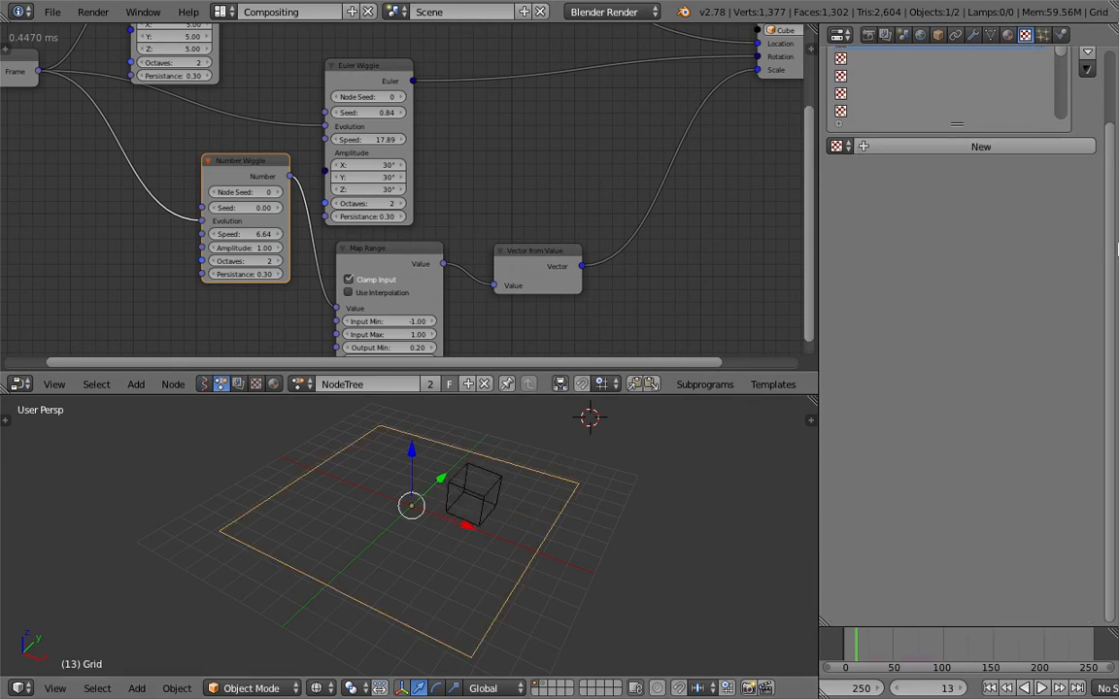
pyautogui.scroll(2, 1112, 156)
pyautogui.click(1061, 34)
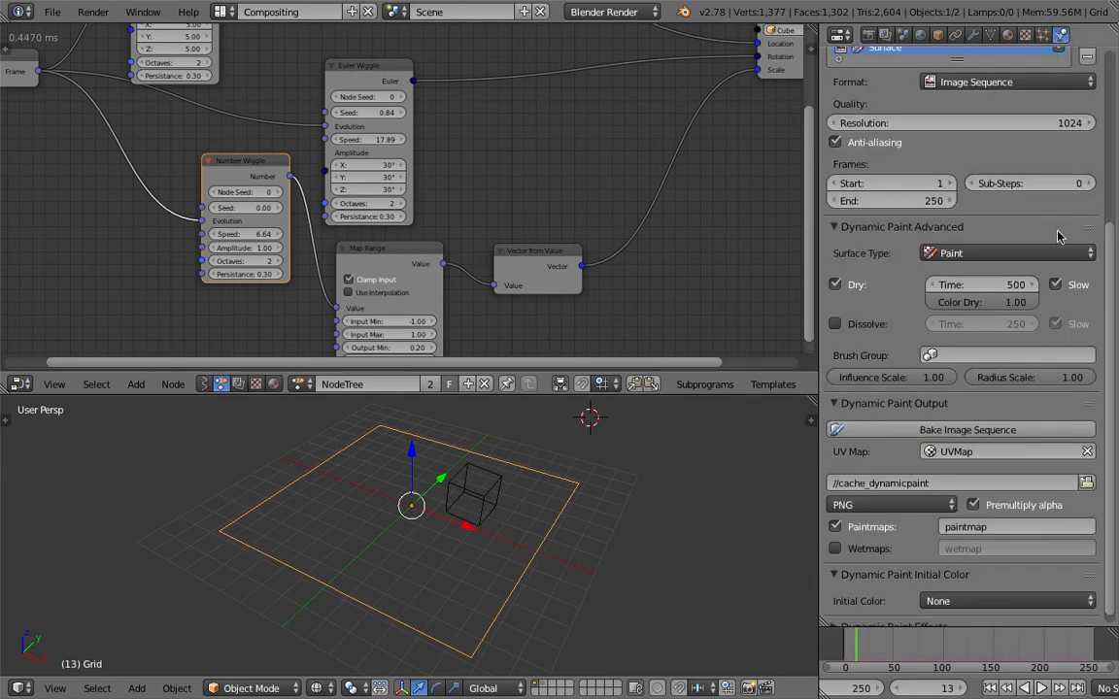
pyautogui.click(983, 430)
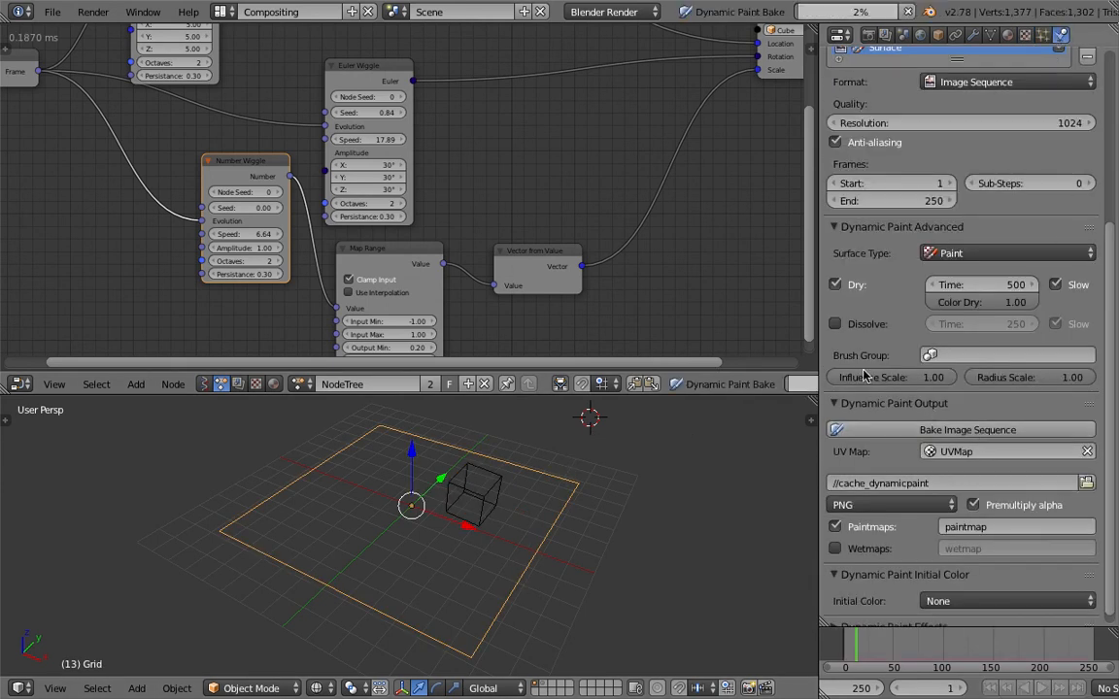
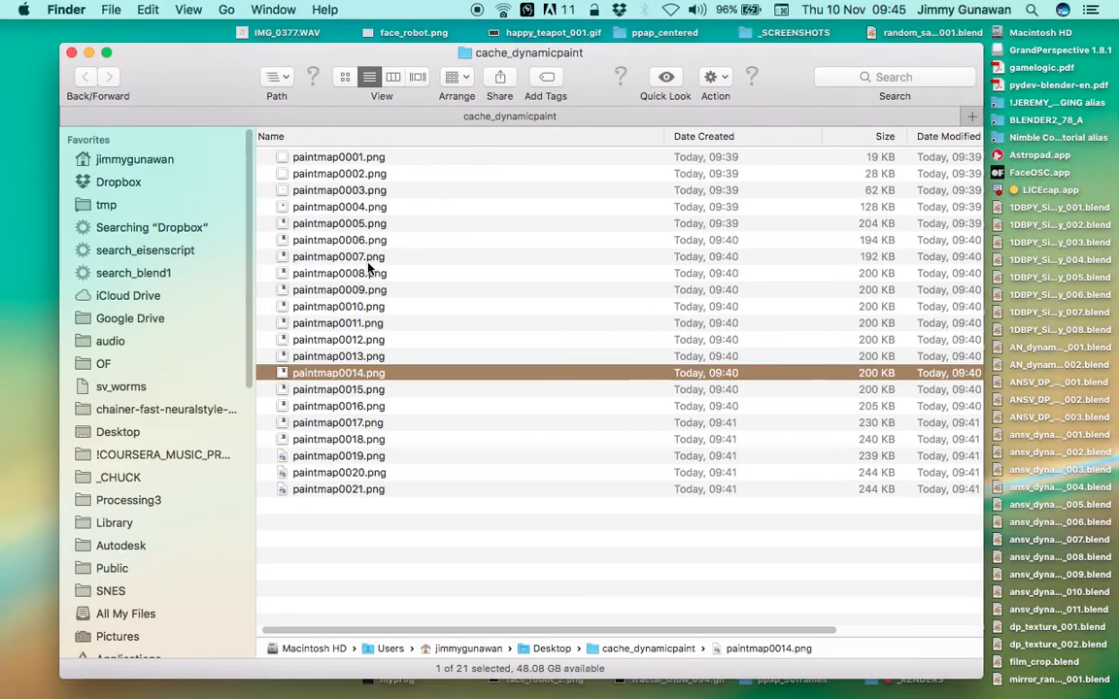
# Show the cache_dynamicpaint folder as enlarged icons and preview the baked images paintmap0001.png to paintmap0003.png
pyautogui.click(344, 76)
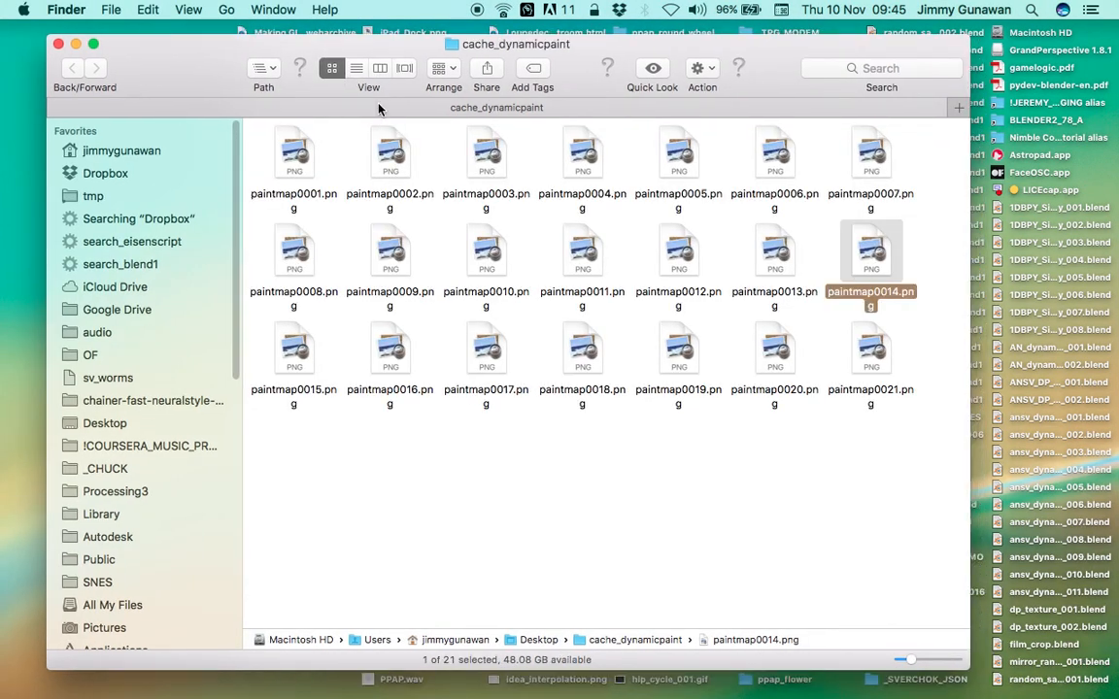
pyautogui.moveTo(914, 662); pyautogui.dragTo(929, 663)
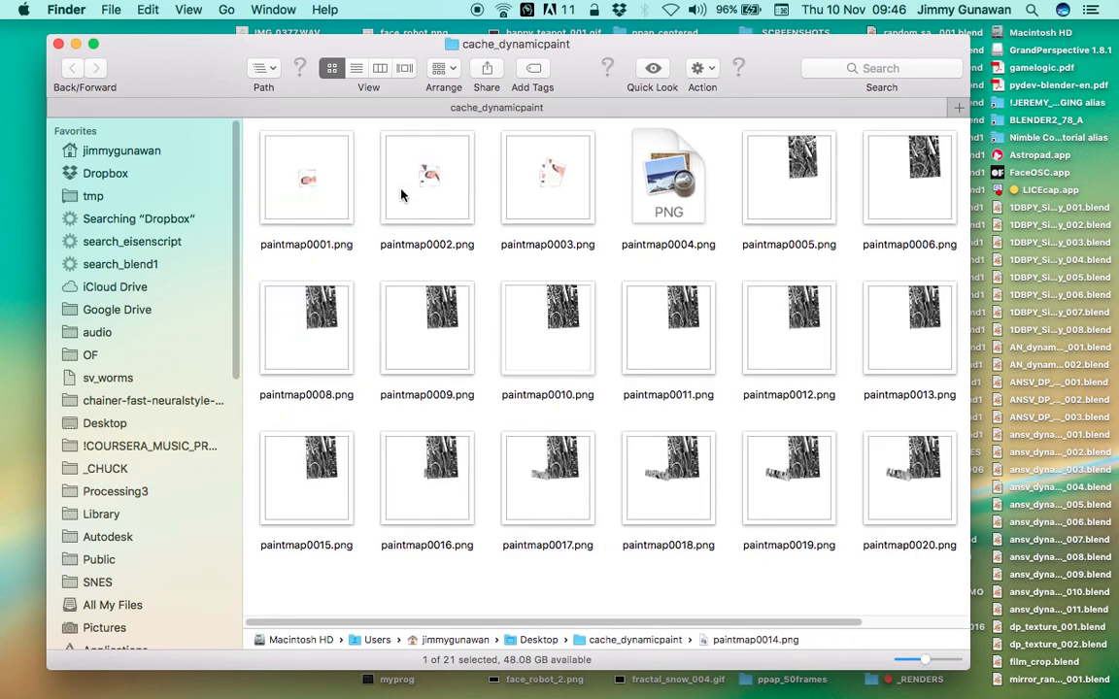
pyautogui.click(419, 231)
pyautogui.press('space')
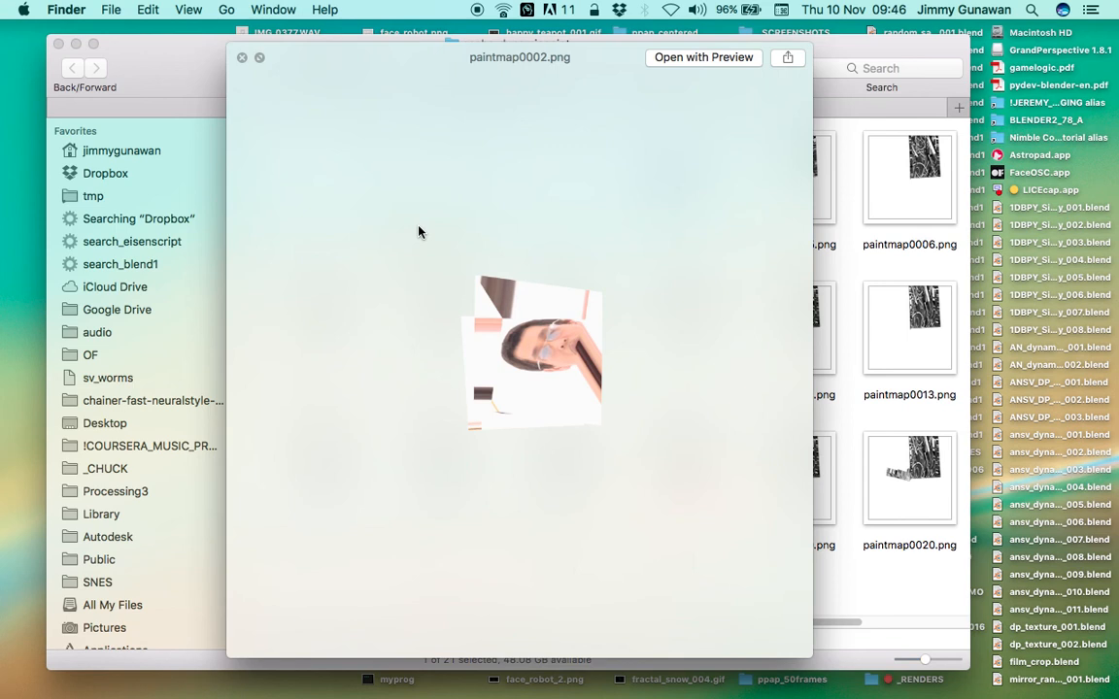
pyautogui.press('Left')
pyautogui.press('Right')
pyautogui.press('Right')
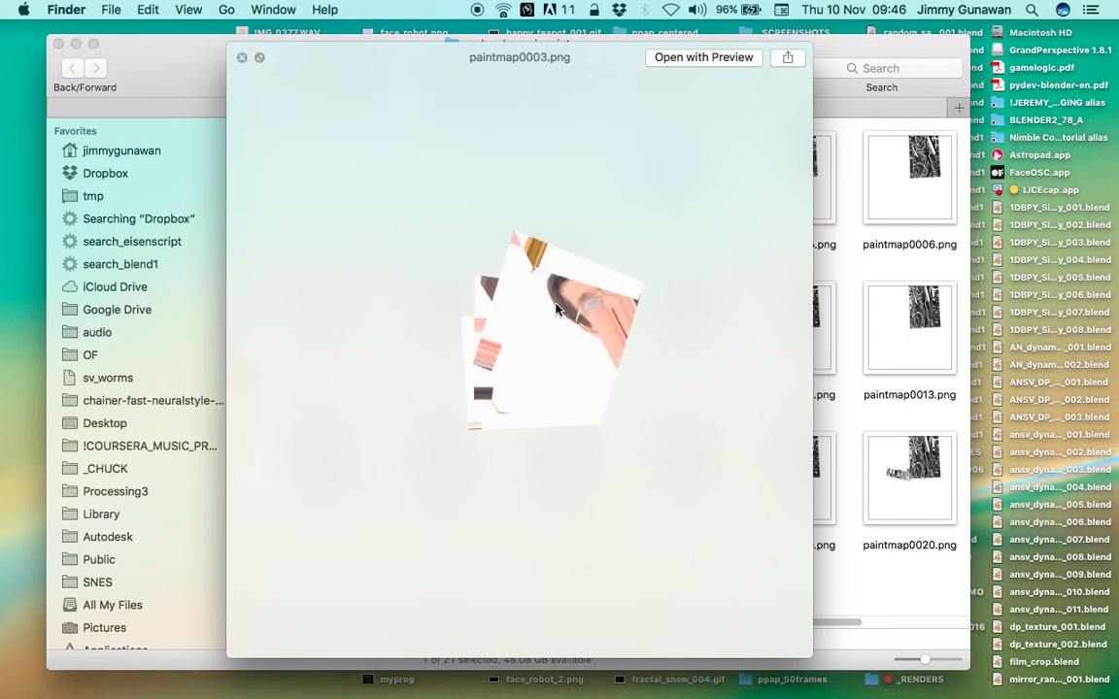
pyautogui.click(242, 61)
# Preview the baked image paintmap0004.png at full size and close the preview
pyautogui.click(419, 184)
pyautogui.click(548, 182)
pyautogui.click(628, 194)
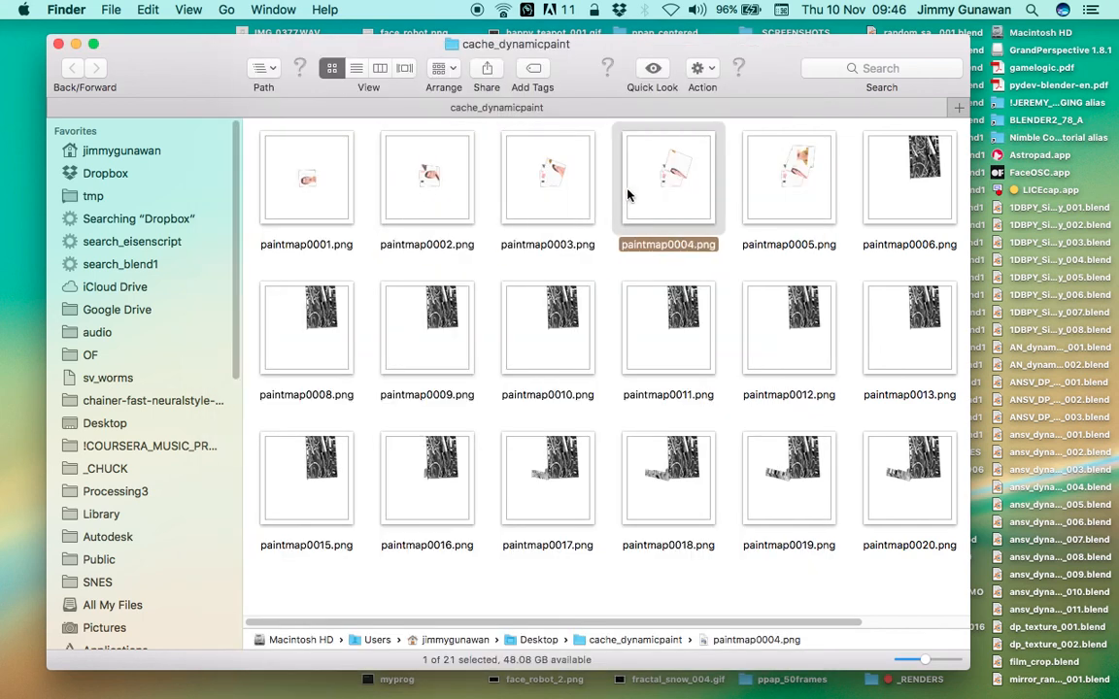
pyautogui.press('space')
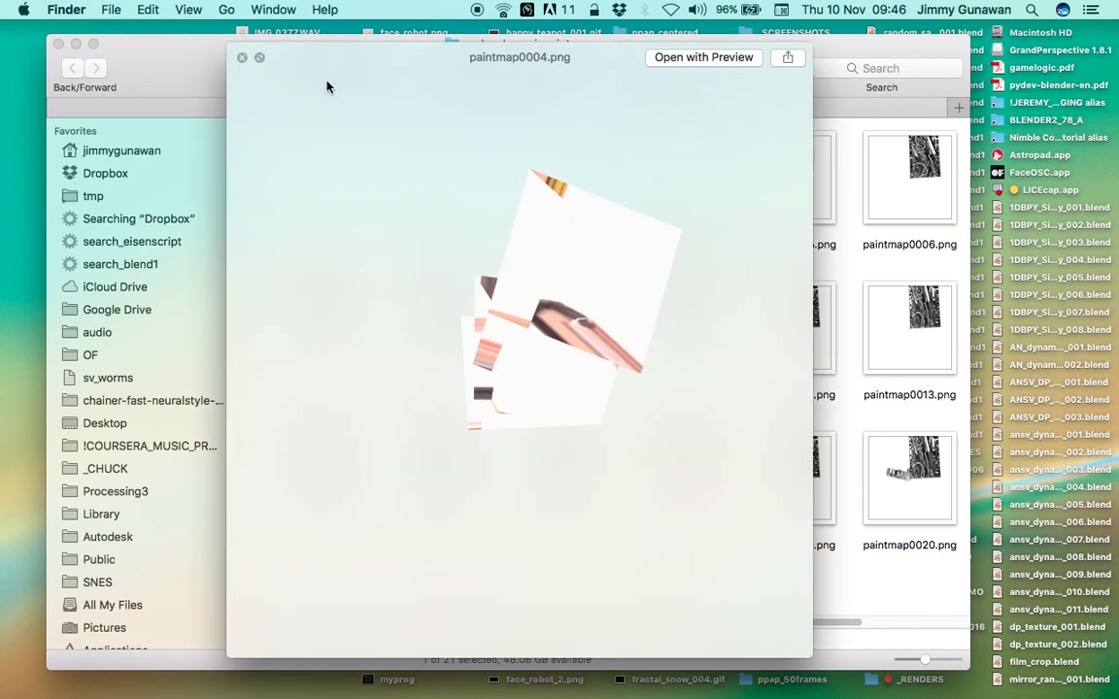
pyautogui.click(244, 59)
# Examine paintmap0005.png in a full-size preview to check the movie texture left by the brush
pyautogui.click(787, 210)
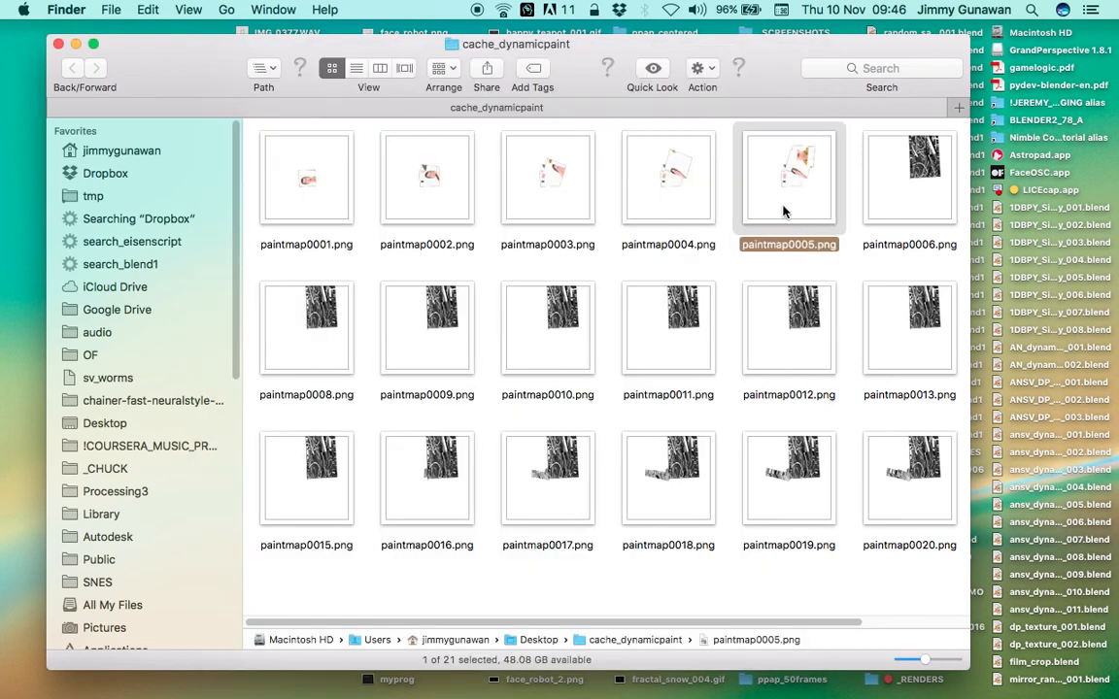
pyautogui.press('space')
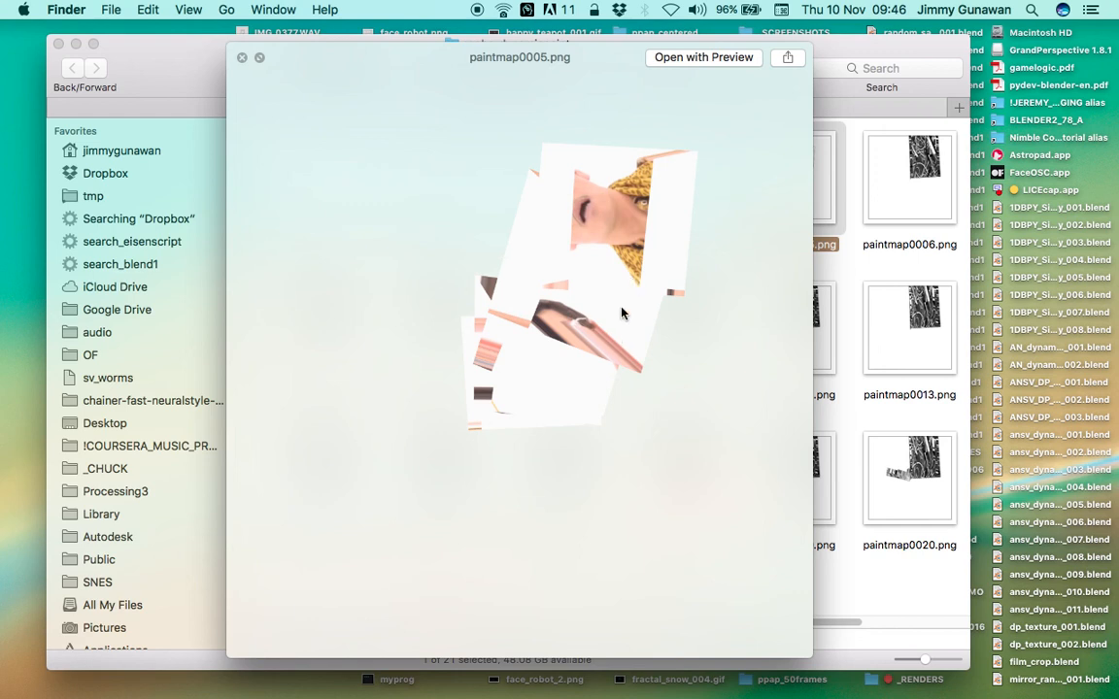
pyautogui.press('Left')
pyautogui.press('space')
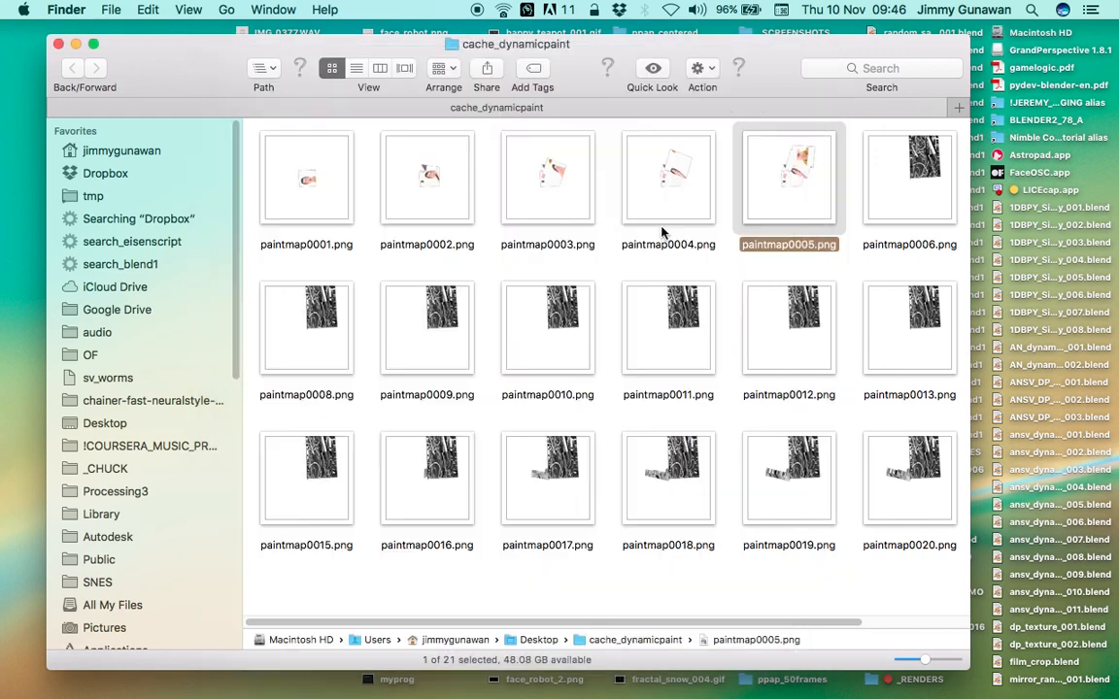
pyautogui.click(505, 211)
pyautogui.click(806, 173)
pyautogui.press('space')
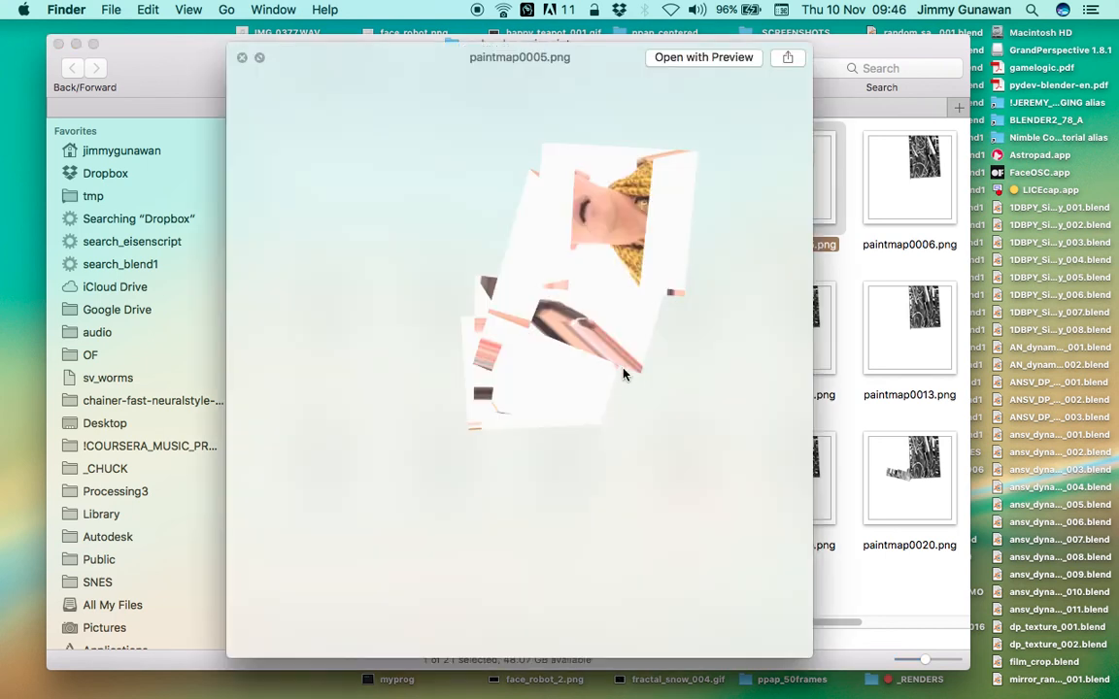
pyautogui.click(242, 58)
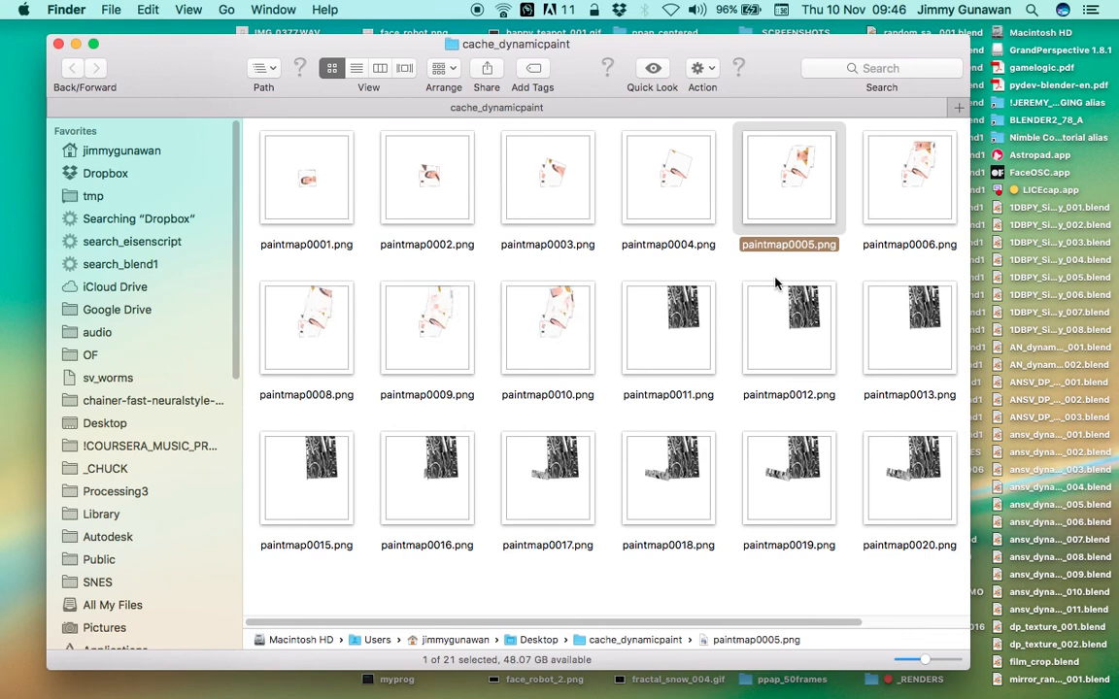
# Preview paintmap0010.png, and switch briefly to Blender to check the Dynamic Paint bake
pyautogui.click(505, 342)
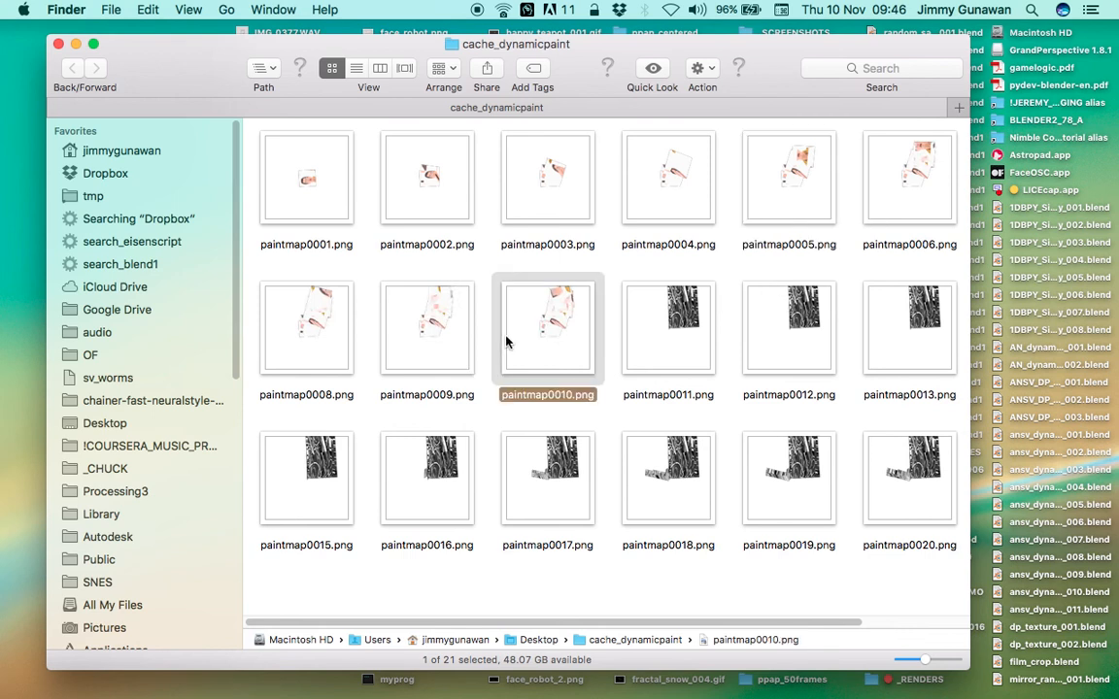
pyautogui.press('space')
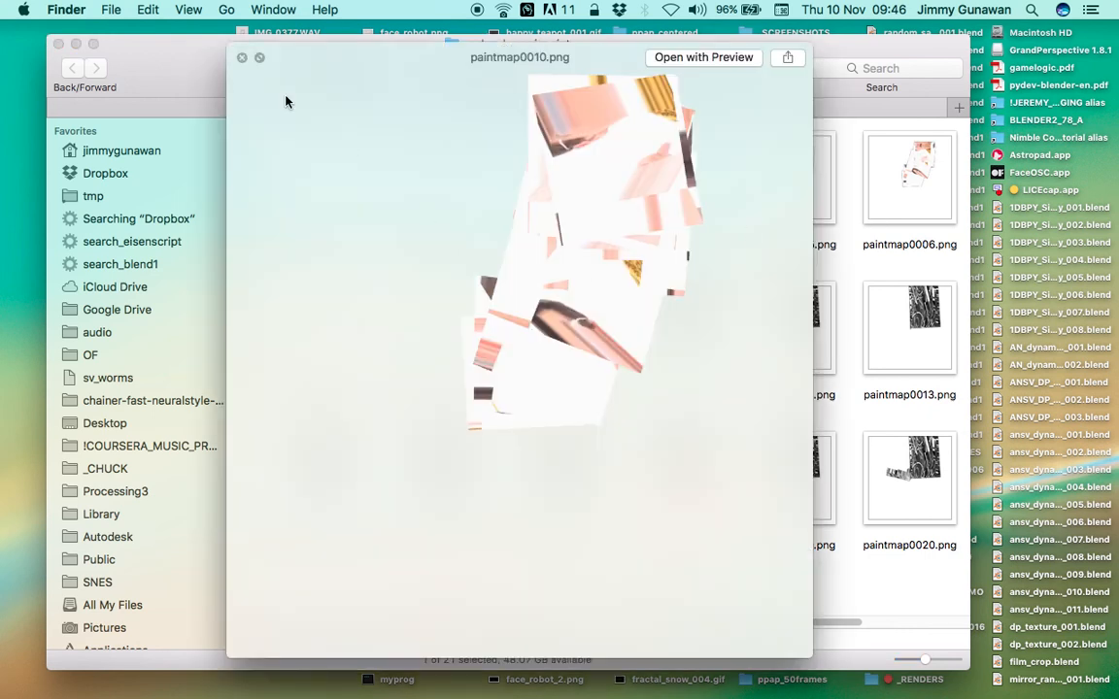
pyautogui.click(243, 59)
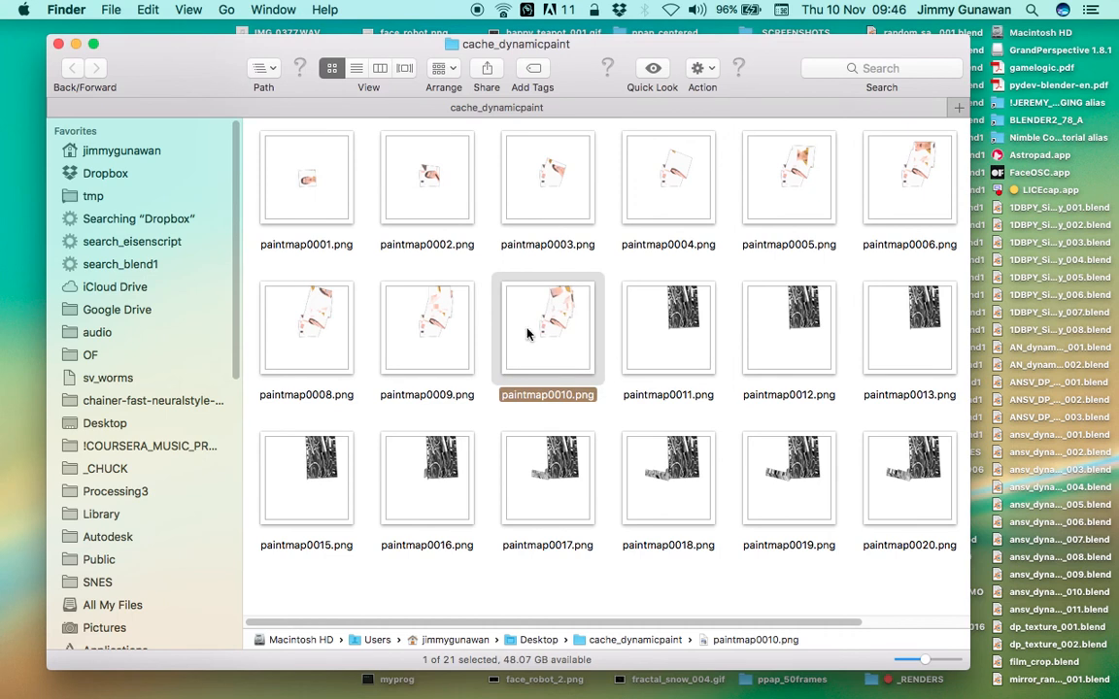
pyautogui.hotkey('ctrl', 'Right')
pyautogui.hotkey('ctrl', 'Left')
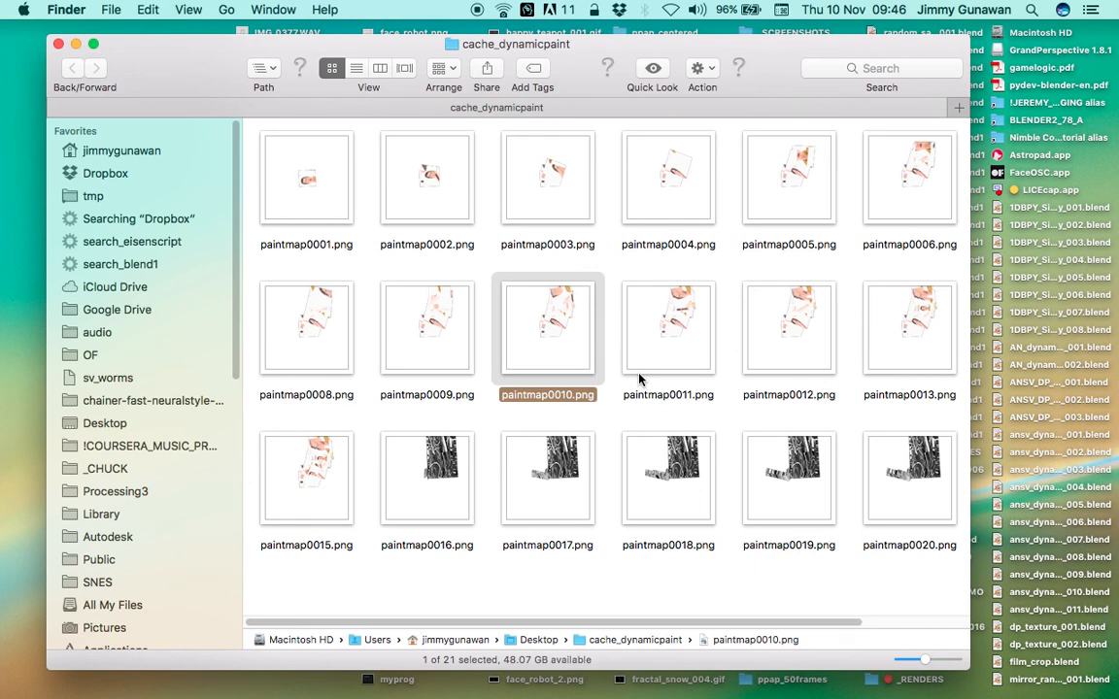
# Preview paintmap0015.png to check the accumulated paint, and close the preview
pyautogui.click(301, 479)
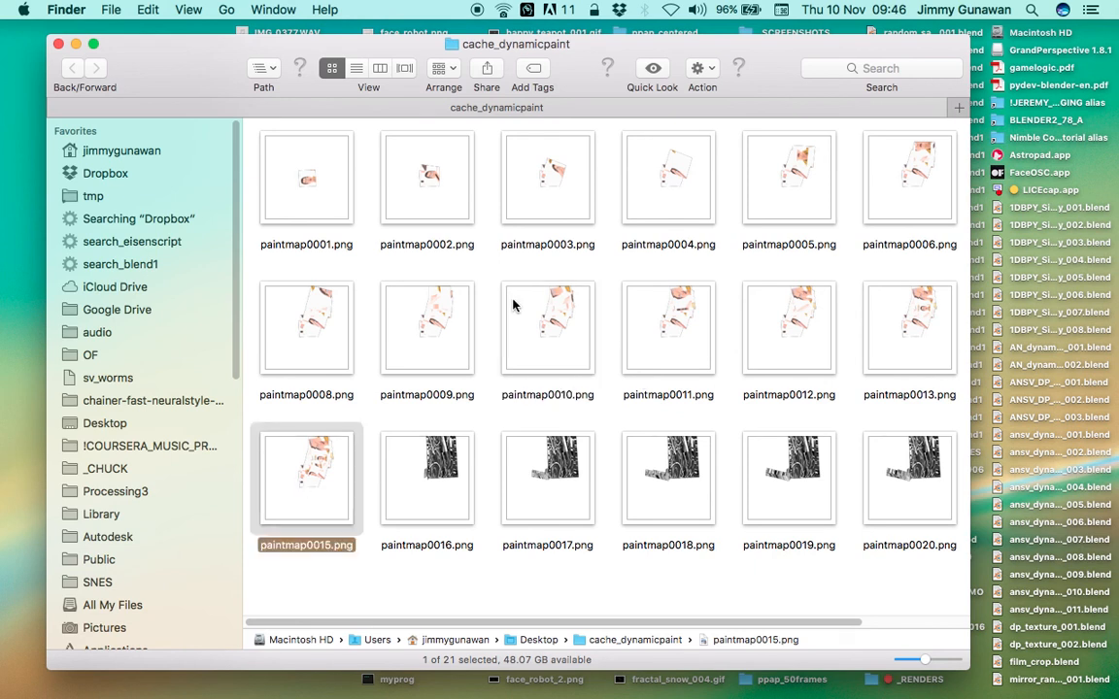
pyautogui.press('space')
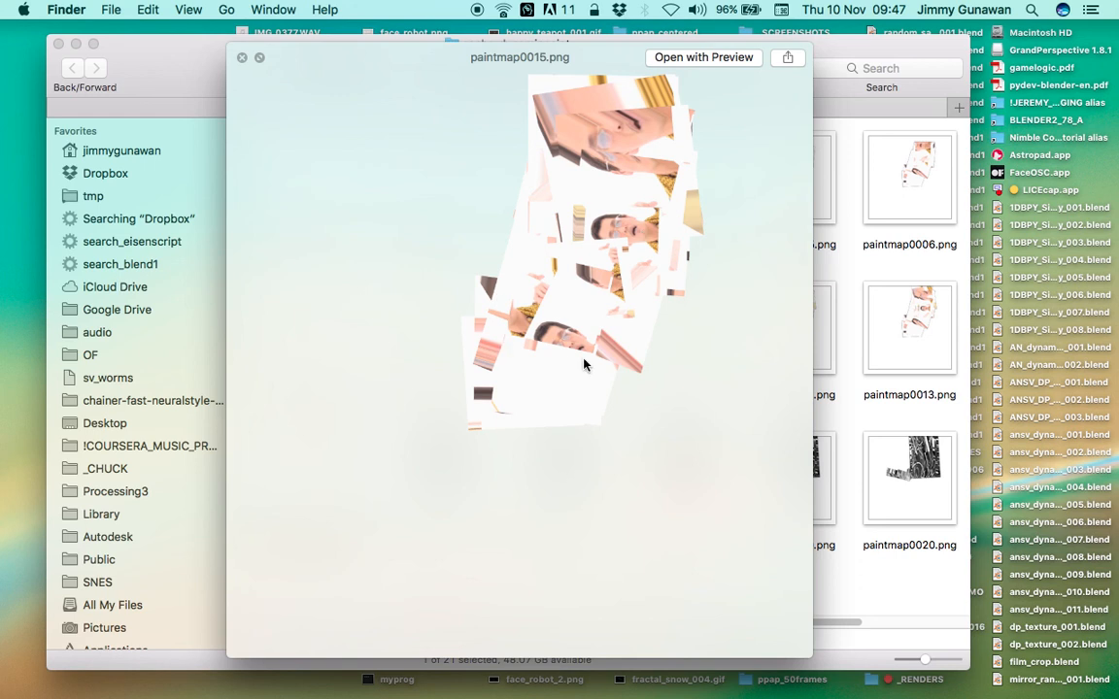
pyautogui.click(241, 60)
# Preview paintmap0018.png and compare it with the bake progress in Blender, closing the preview when done
pyautogui.click(386, 225)
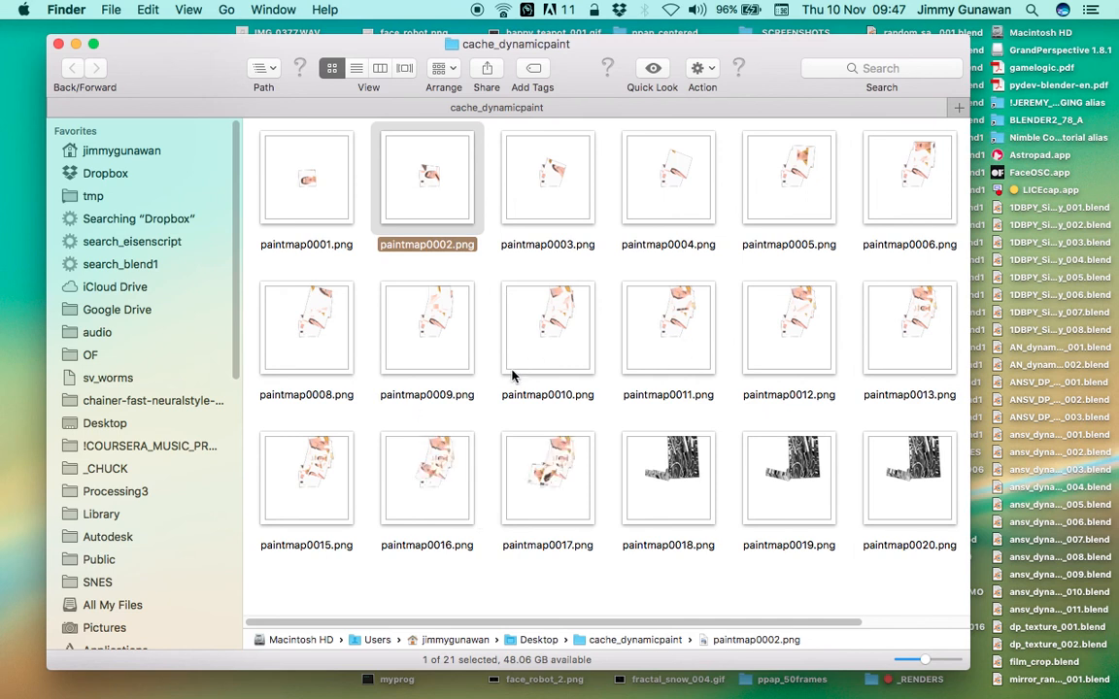
pyautogui.click(691, 467)
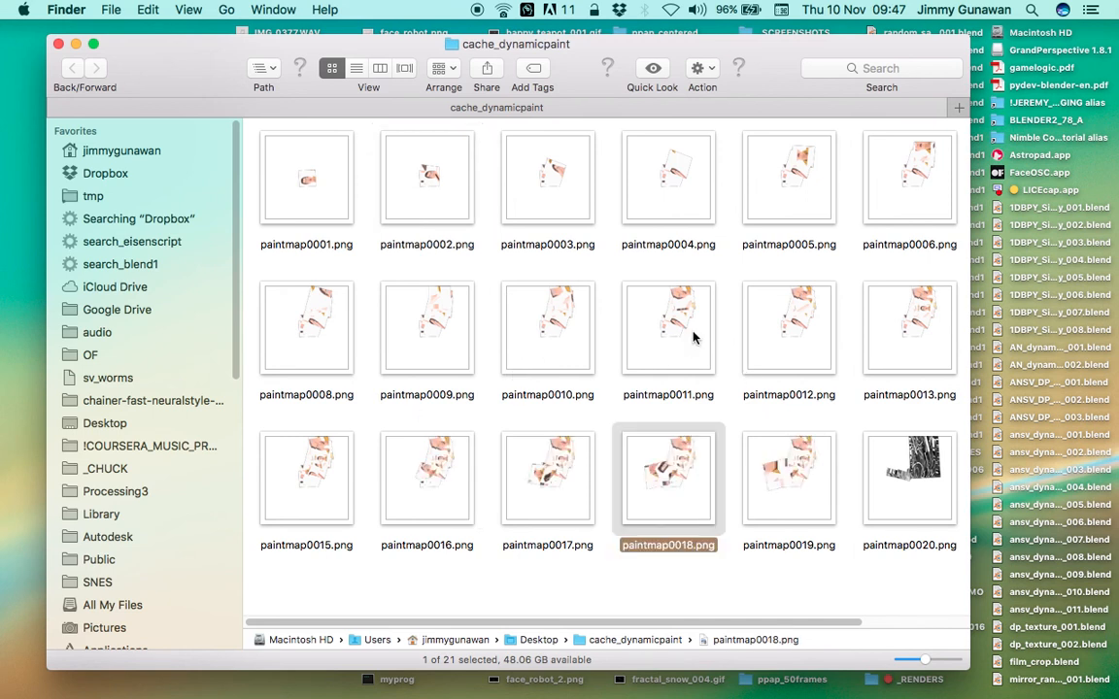
pyautogui.press('space')
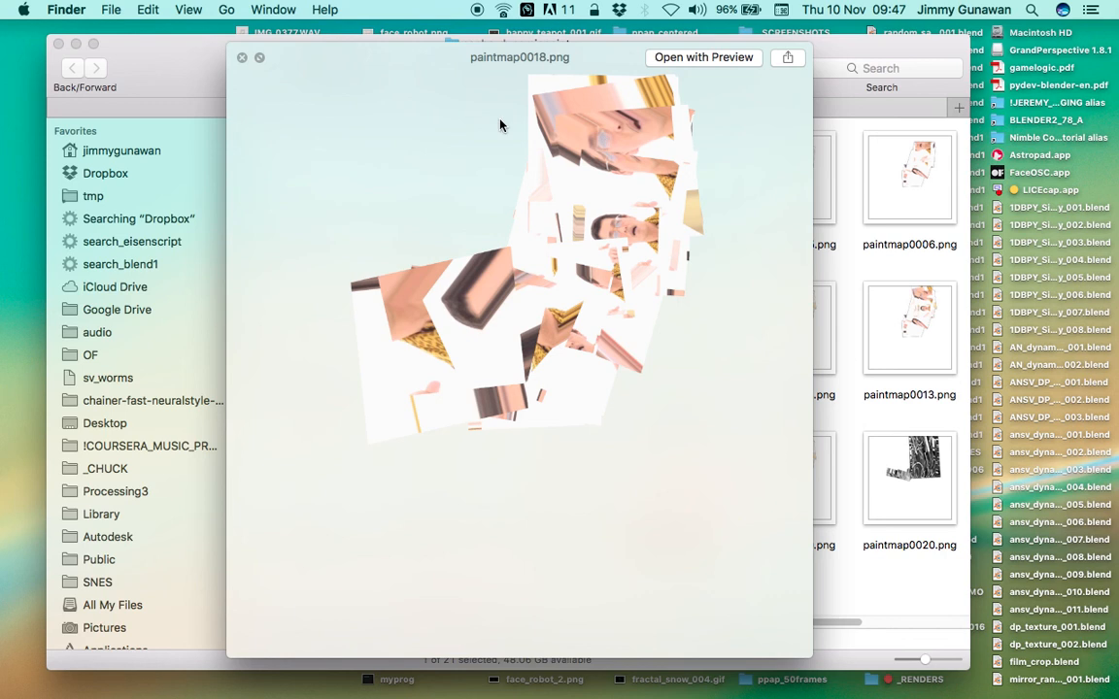
pyautogui.moveTo(312, 68); pyautogui.dragTo(299, 77)
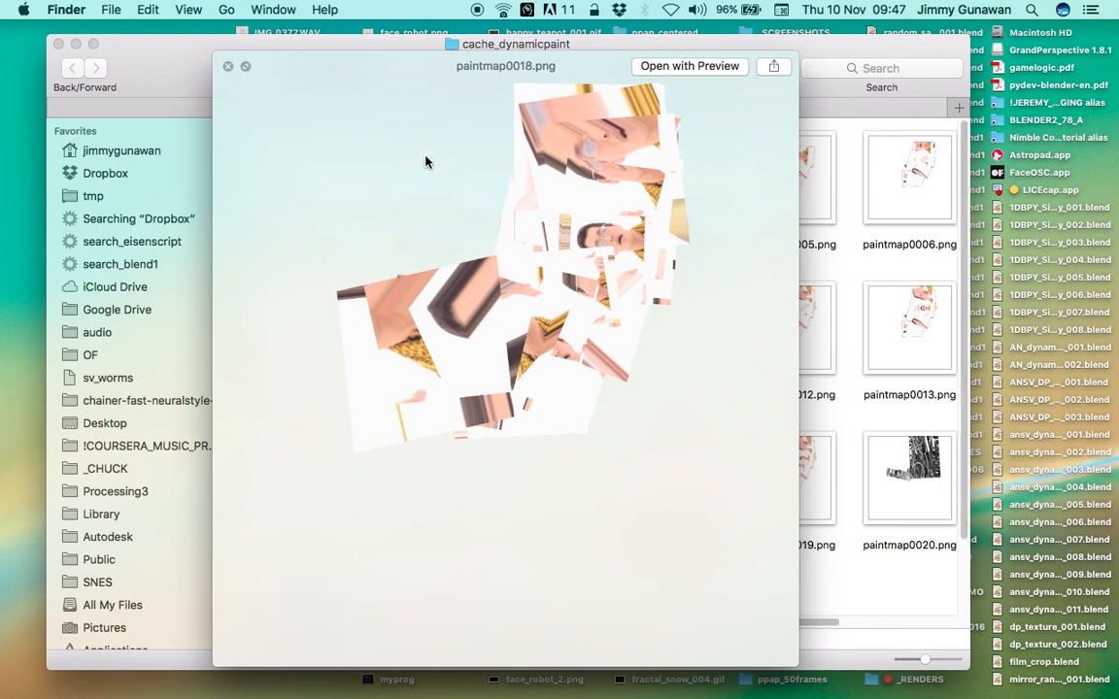
pyautogui.hotkey('ctrl', 'Right')
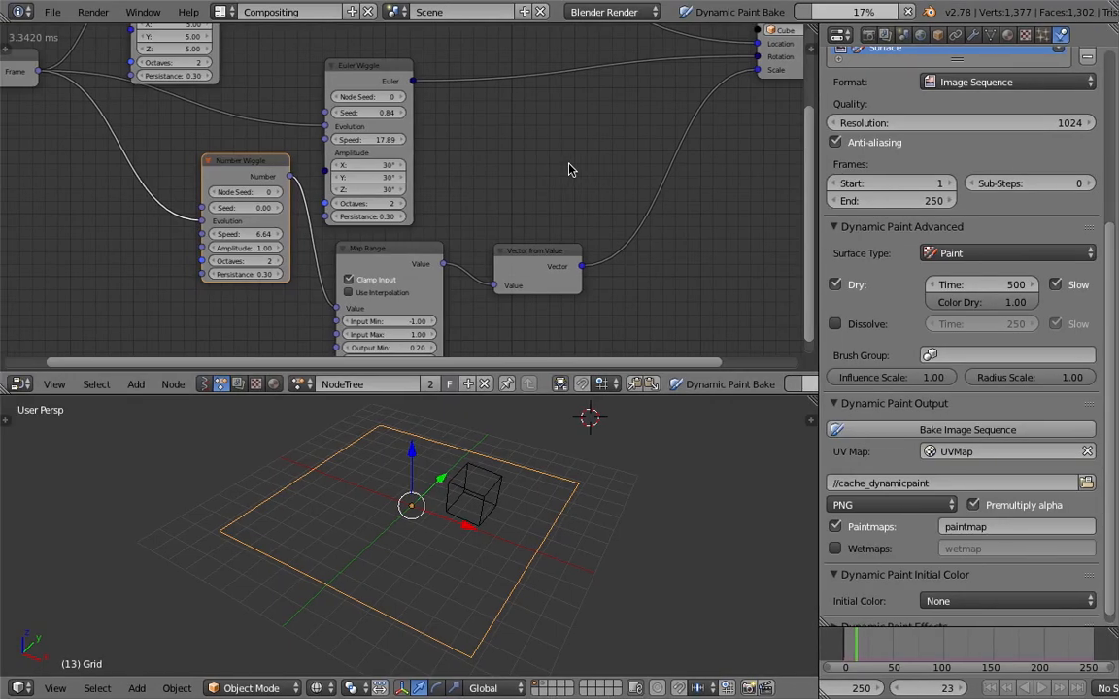
pyautogui.hotkey('ctrl', 'Left')
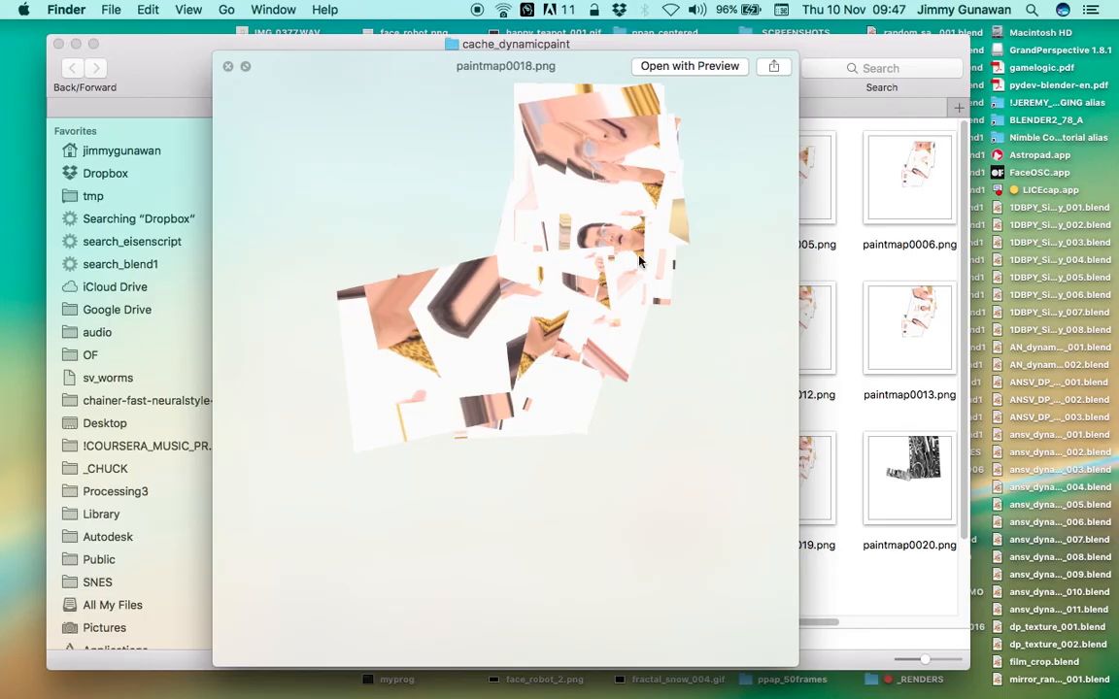
pyautogui.moveTo(450, 81); pyautogui.dragTo(433, 85)
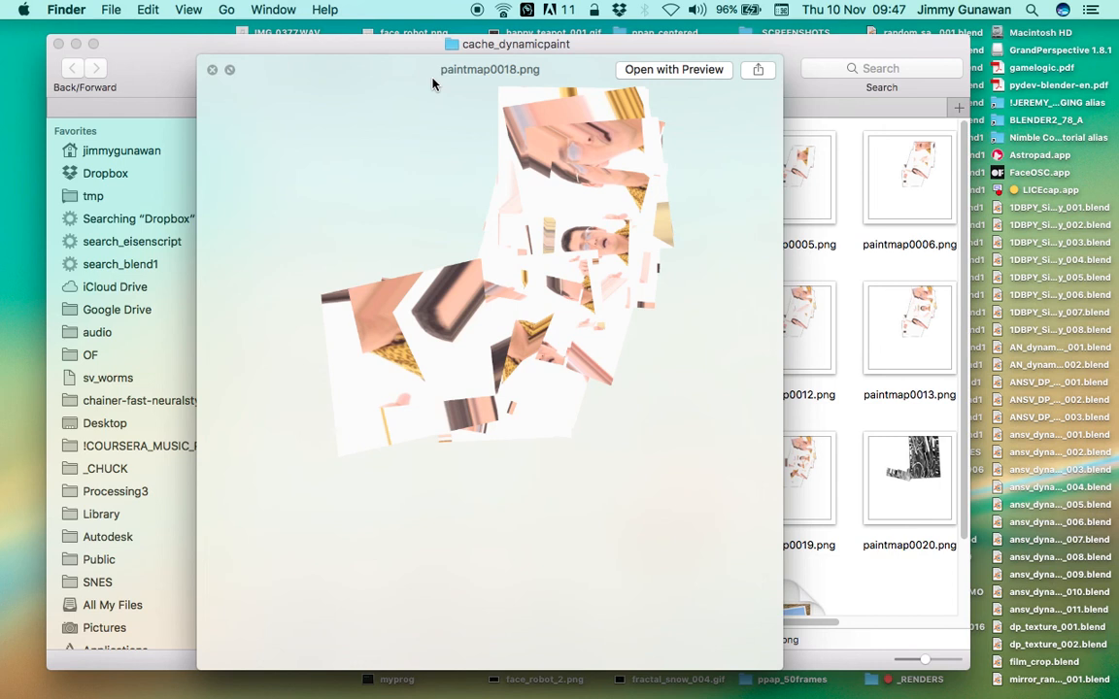
pyautogui.moveTo(507, 75); pyautogui.dragTo(481, 60)
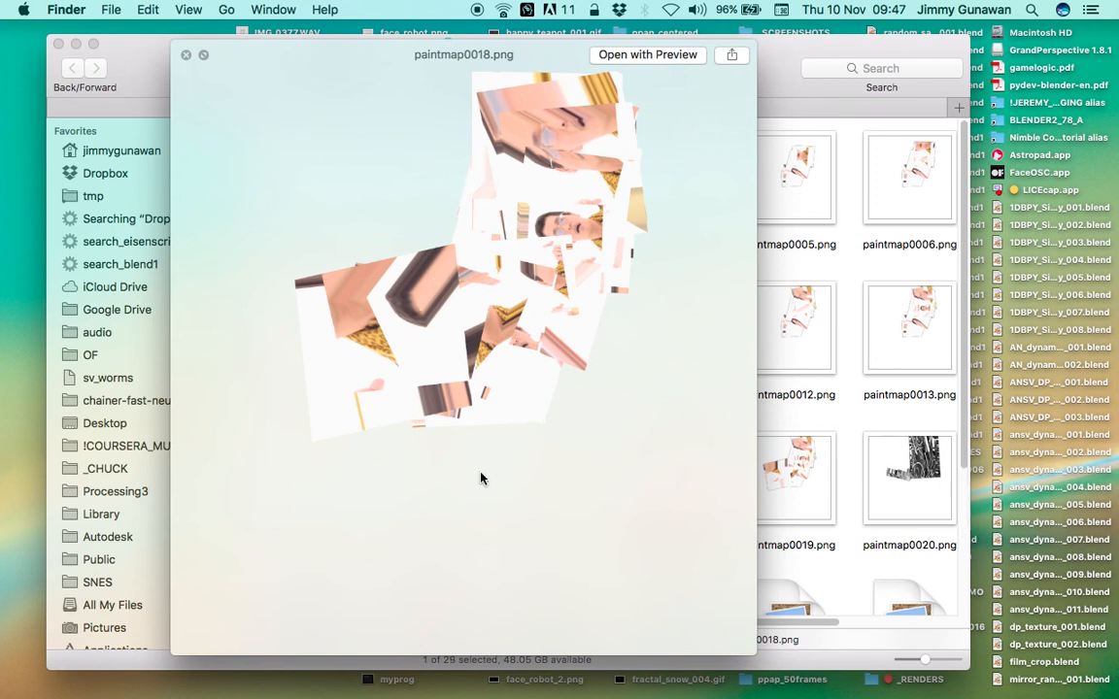
pyautogui.click(186, 56)
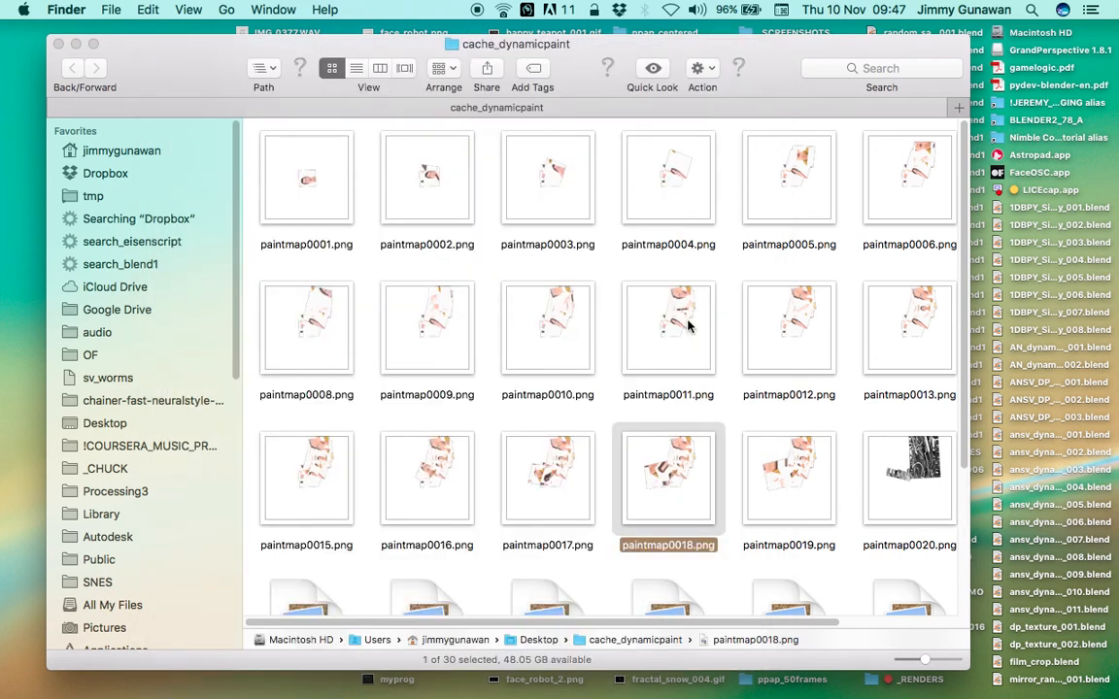
# Preview paintmap0019.png briefly and look over the newly baked files in the folder
pyautogui.click(786, 459)
pyautogui.scroll(-3, 787, 459)
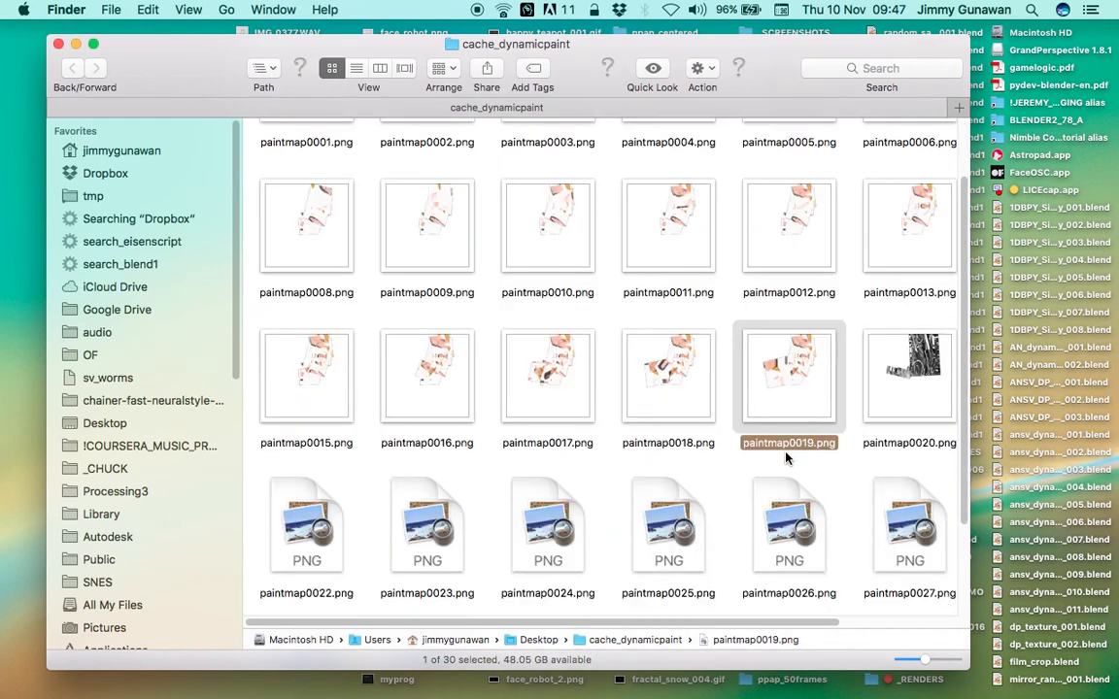
pyautogui.press('space')
pyautogui.click(187, 57)
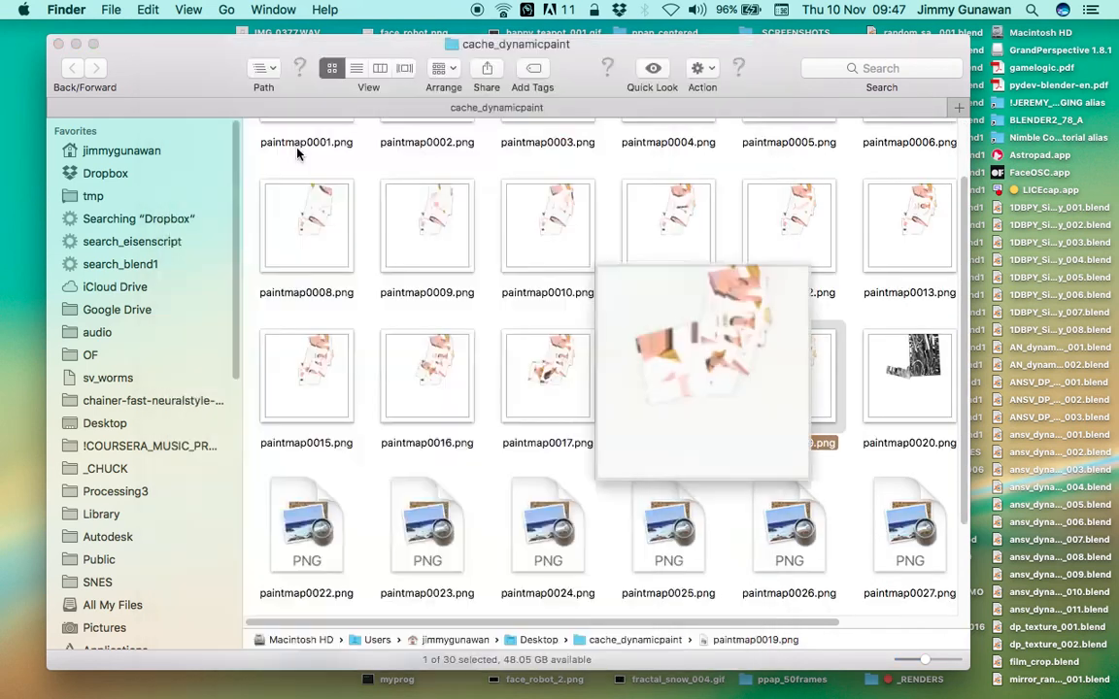
pyautogui.scroll(2, 476, 264)
# Switch between Blender and Finder to check the progress of the Dynamic Paint bake
pyautogui.hotkey('ctrl', 'Right')
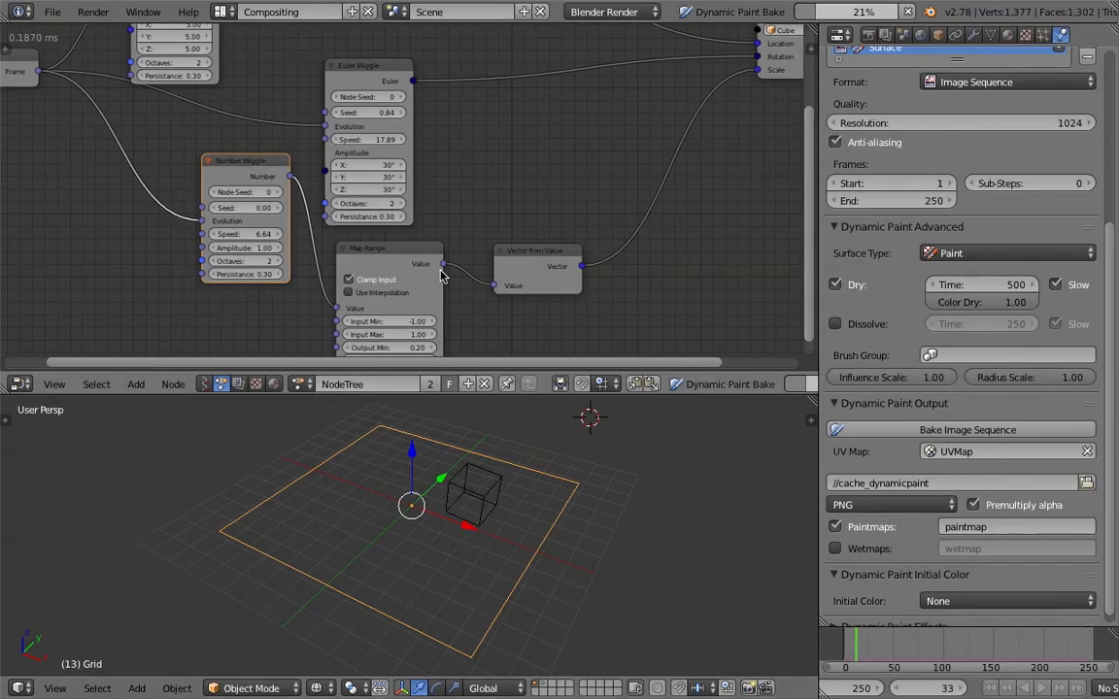
pyautogui.hotkey('ctrl', 'Left')
pyautogui.hotkey('ctrl', 'Right')
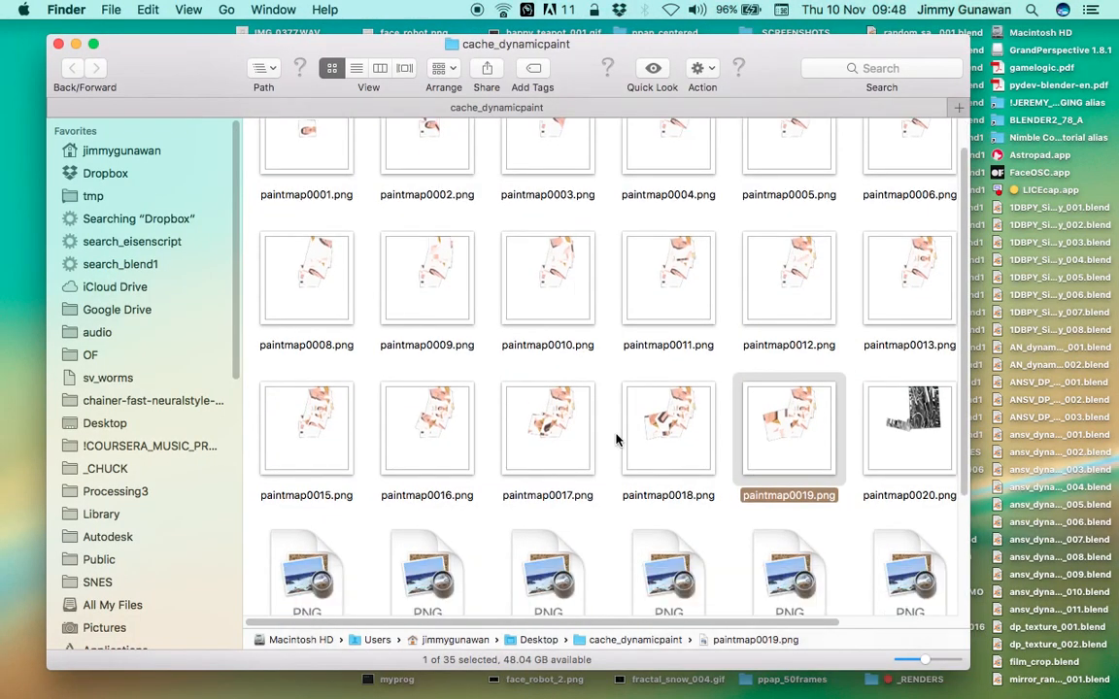
# Reopen the full-size preview of paintmap0019.png to inspect its painted movie fragments, and close it
pyautogui.scroll(-3, 616, 439)
pyautogui.click(685, 369)
pyautogui.click(767, 350)
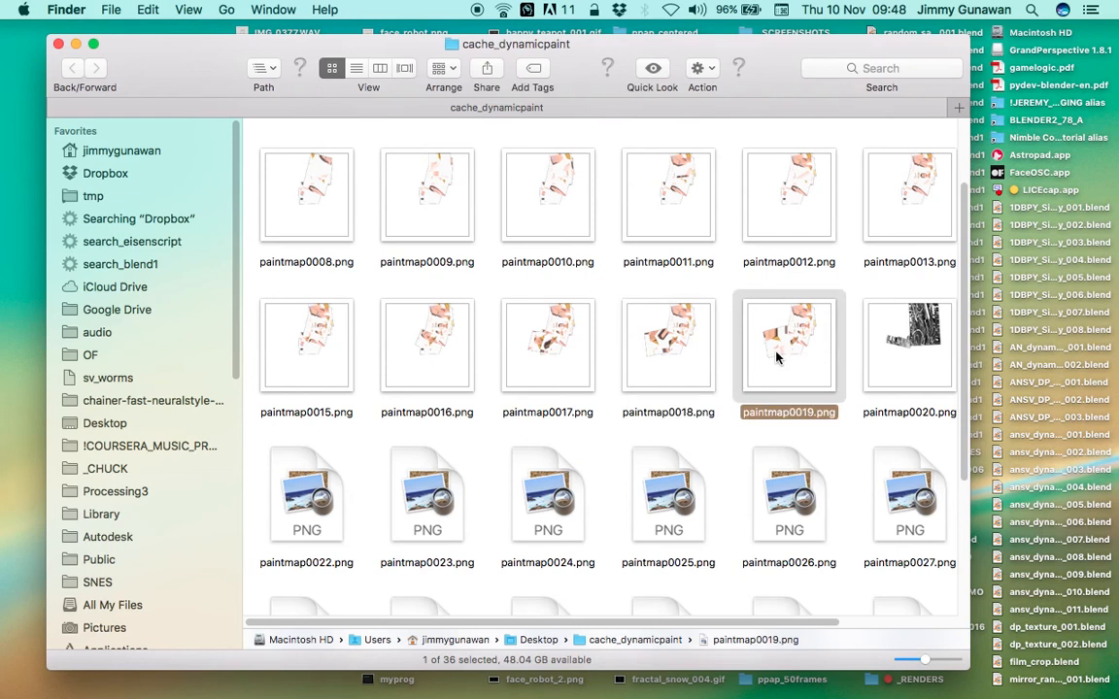
pyautogui.press('space')
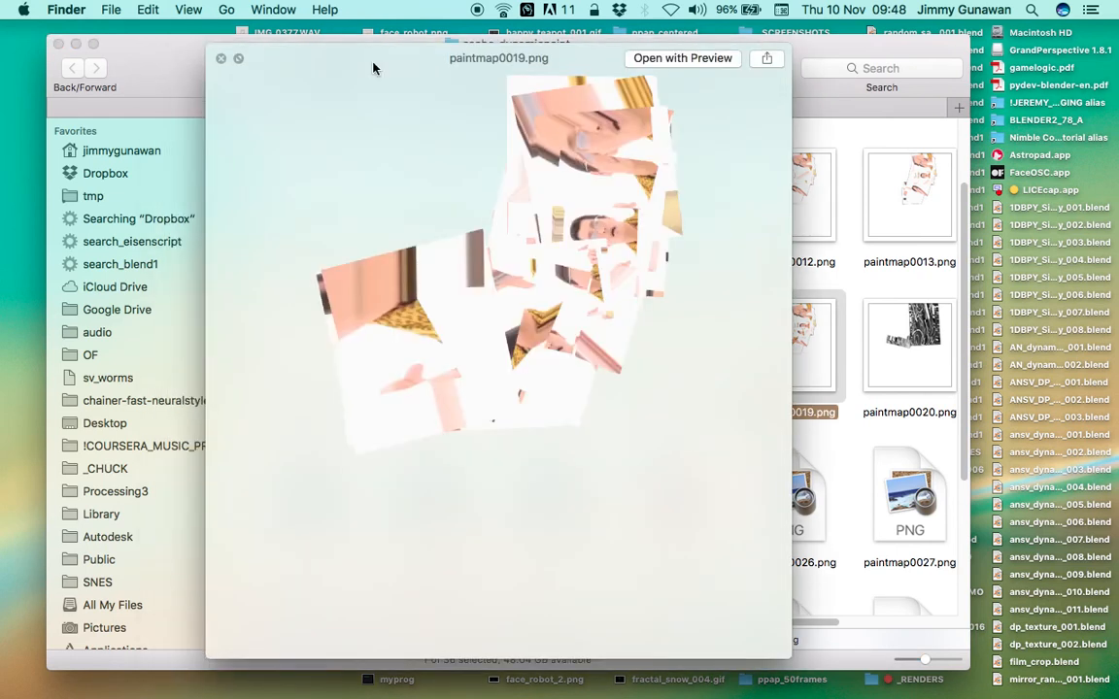
pyautogui.click(231, 58)
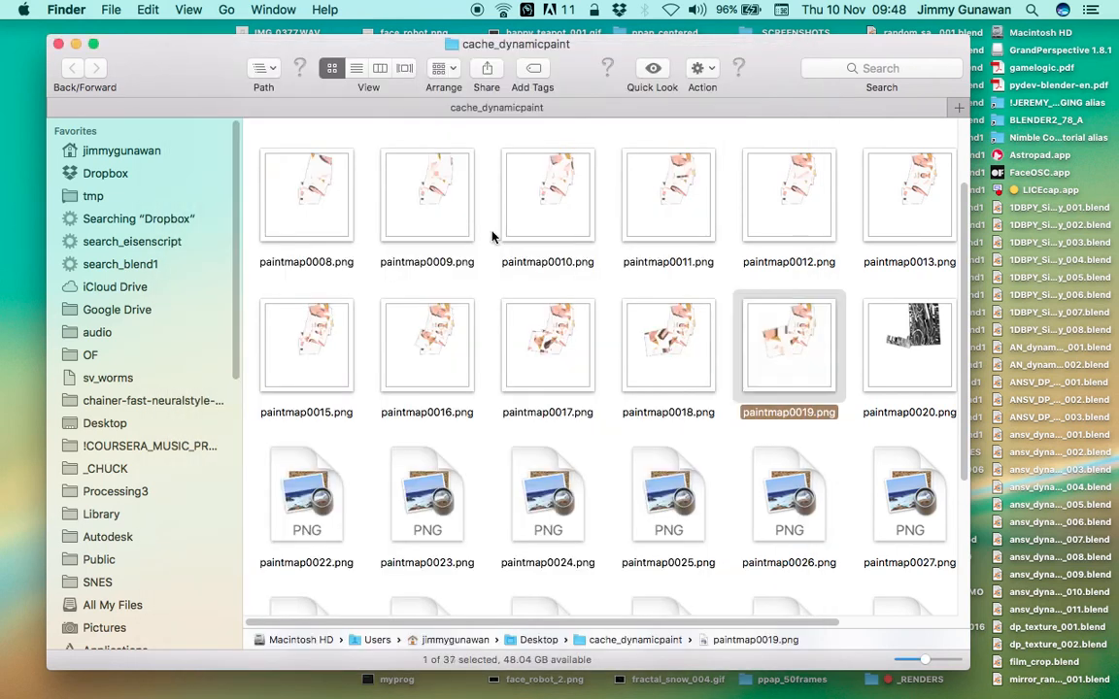